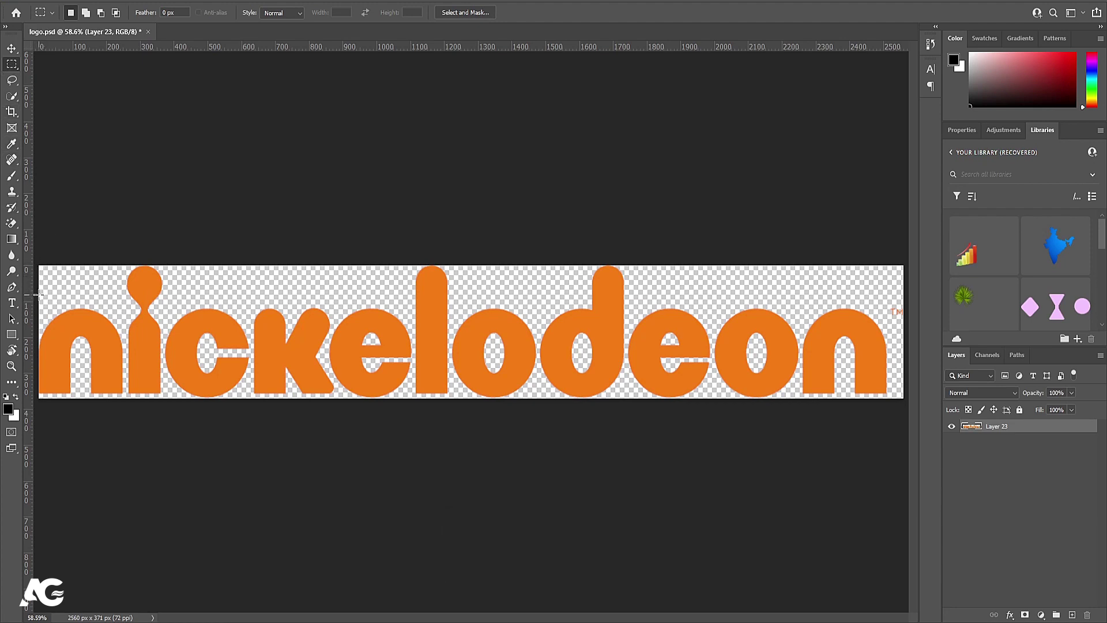
# Cut the first letter n out of Layer 23, paste it in place on a new layer, hide that layer and reselect Layer 23
pyautogui.moveTo(38, 292); pyautogui.dragTo(126, 399)
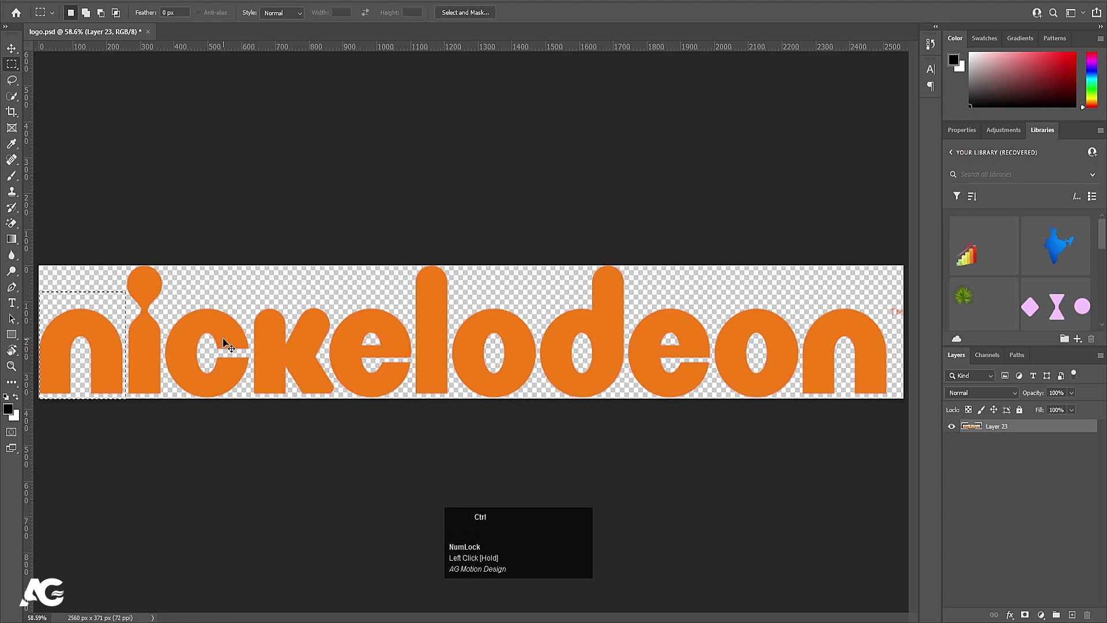
pyautogui.hotkey('ctrl', 'x')
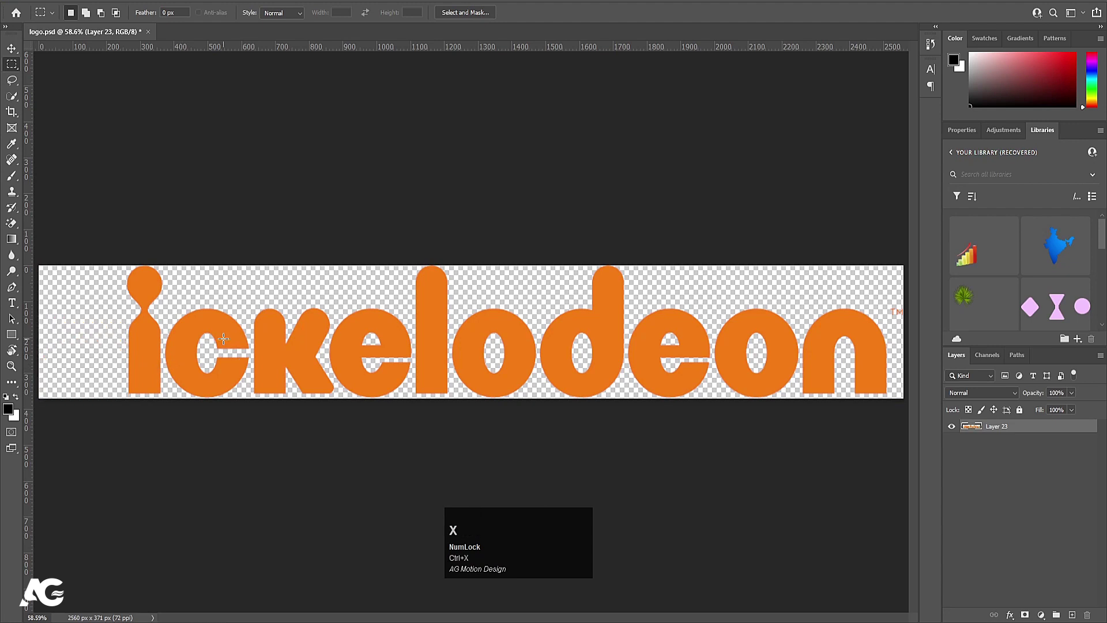
pyautogui.click(1072, 616)
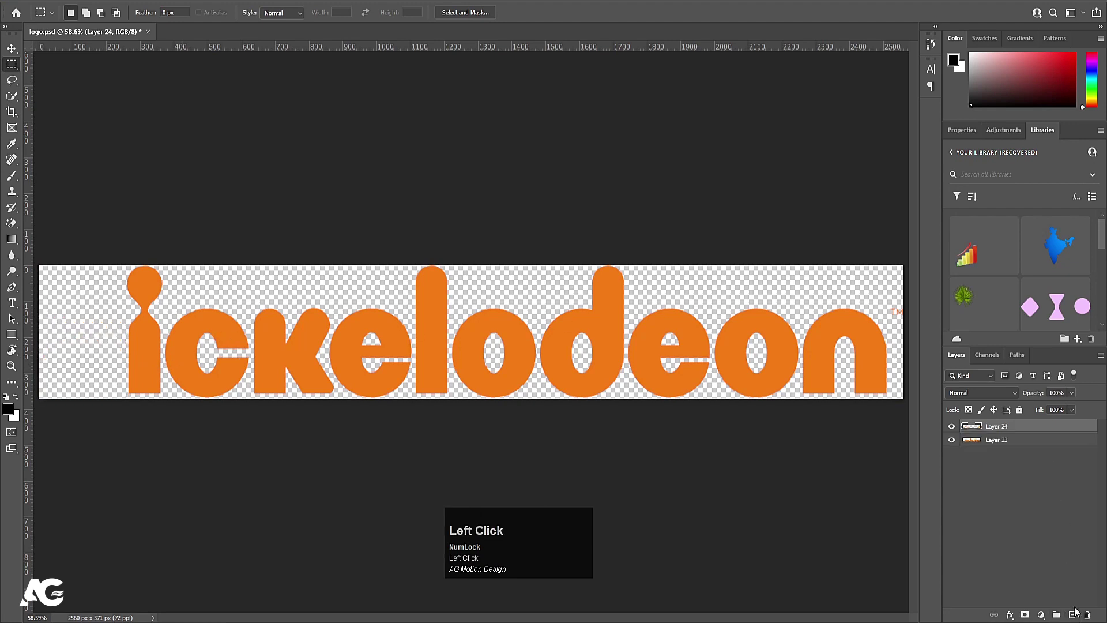
pyautogui.hotkey('ctrl', 'shift', 'v')
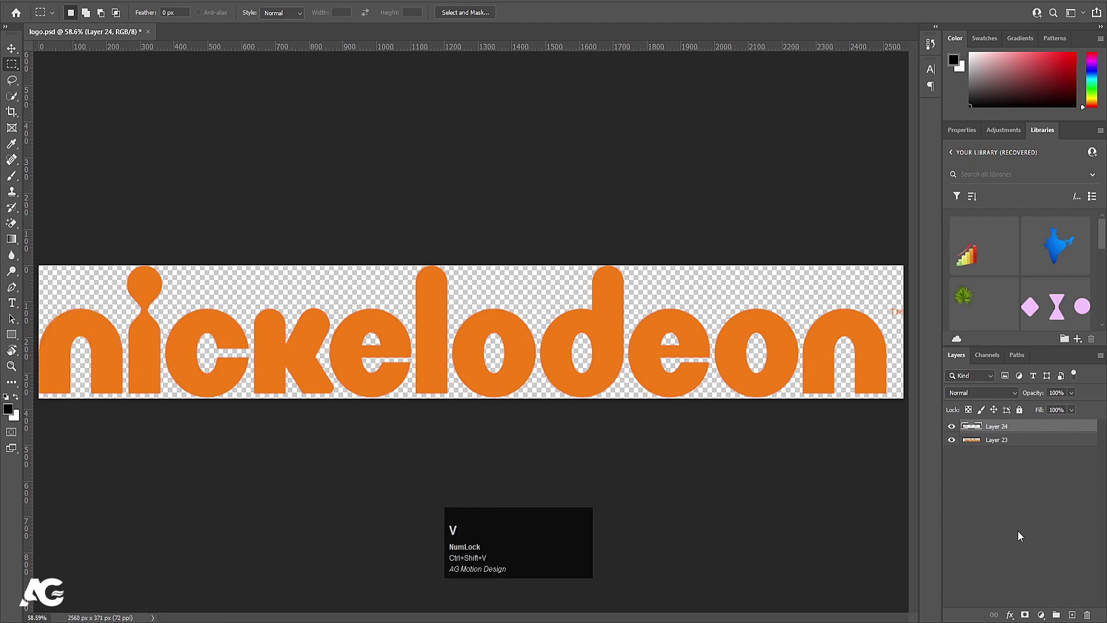
pyautogui.click(950, 426)
pyautogui.click(991, 440)
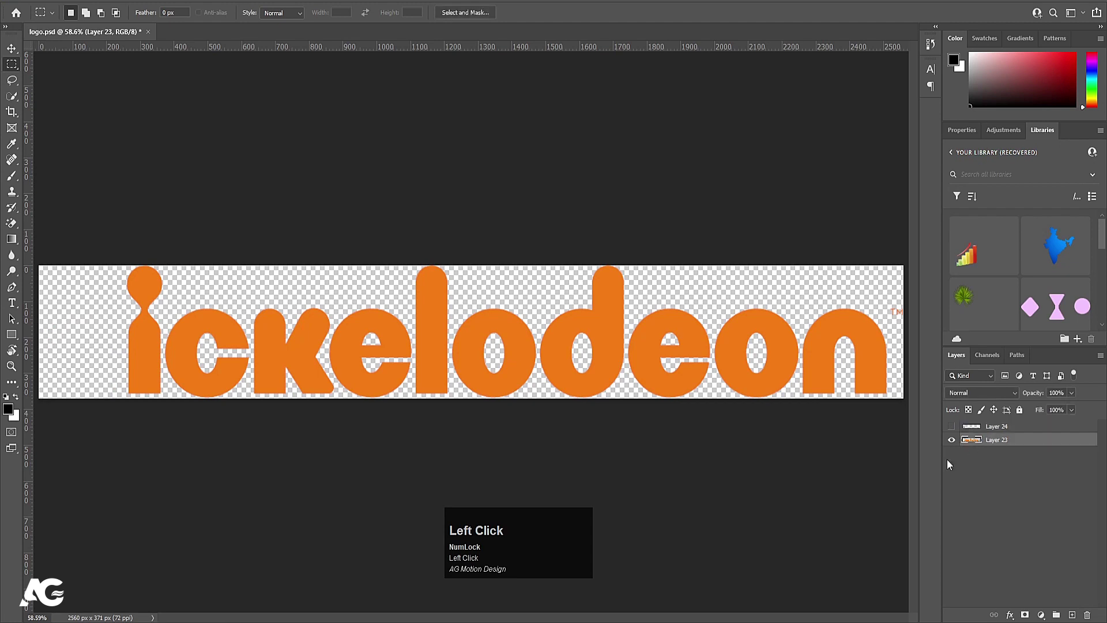
# Cut the letter i out of Layer 23 into its own layer in place, hide it and reselect Layer 23
pyautogui.moveTo(112, 243); pyautogui.dragTo(163, 413)
pyautogui.hotkey('ctrl', 'x')
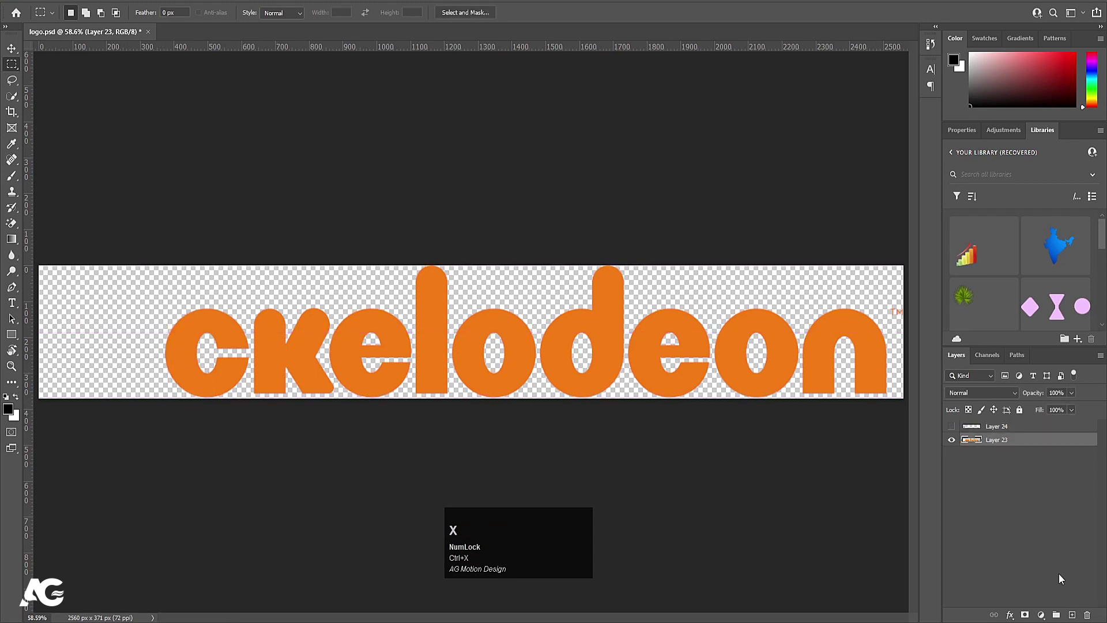
pyautogui.hotkey('ctrl', 'shift', 'v')
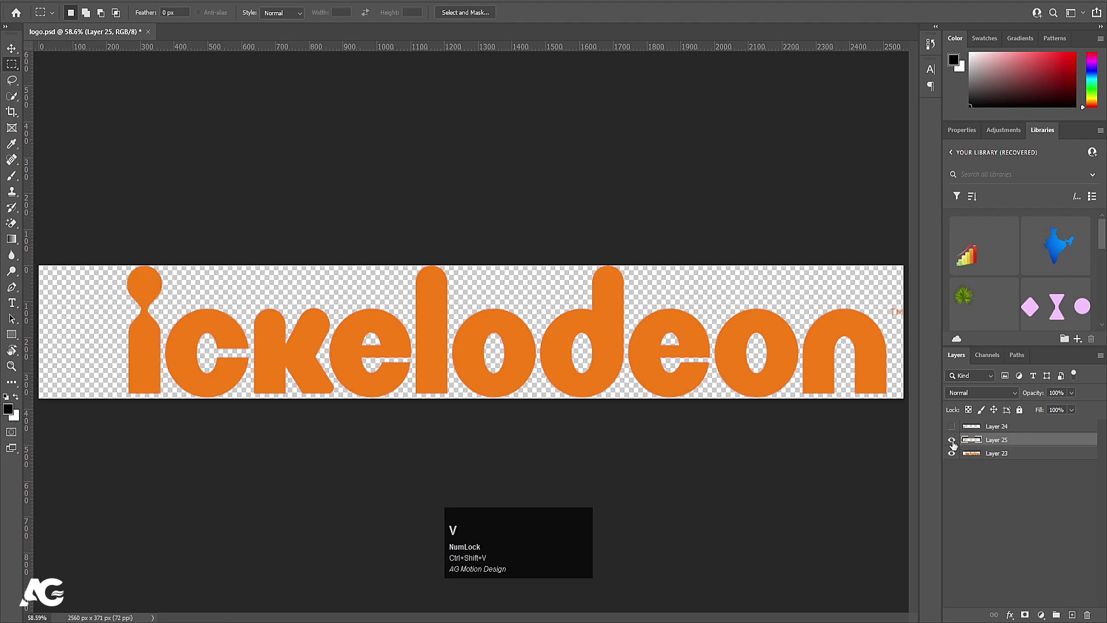
pyautogui.click(951, 440)
pyautogui.click(981, 454)
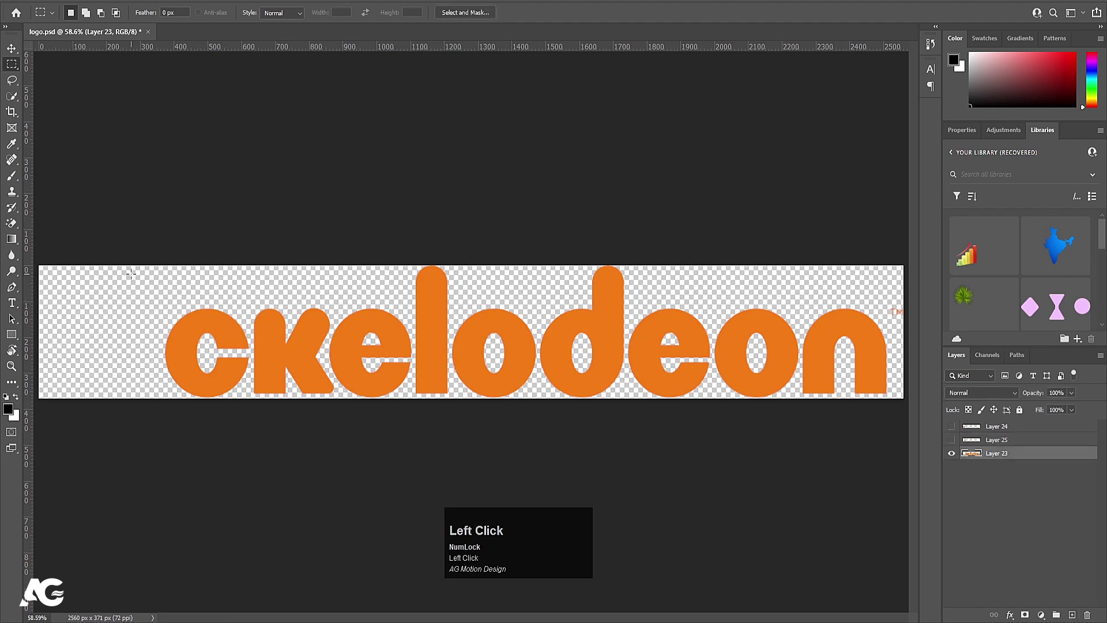
# Cut the letter c out of Layer 23 into its own layer in place, hide it and reselect Layer 23
pyautogui.moveTo(132, 273); pyautogui.dragTo(248, 413)
pyautogui.hotkey('ctrl', 'x')
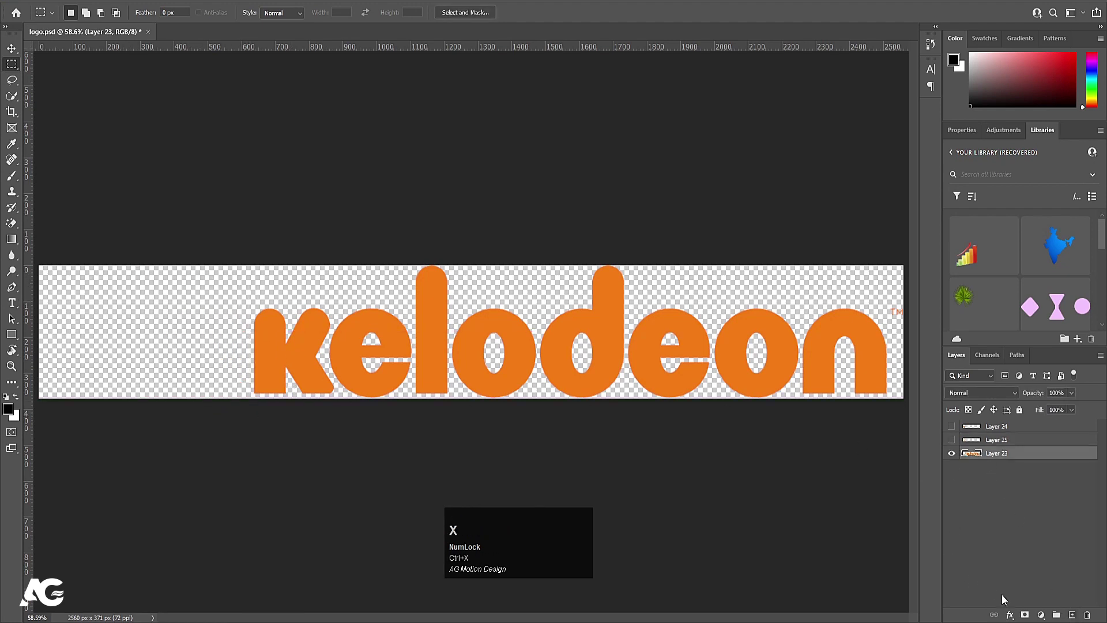
pyautogui.hotkey('ctrl', 'shift', 'v')
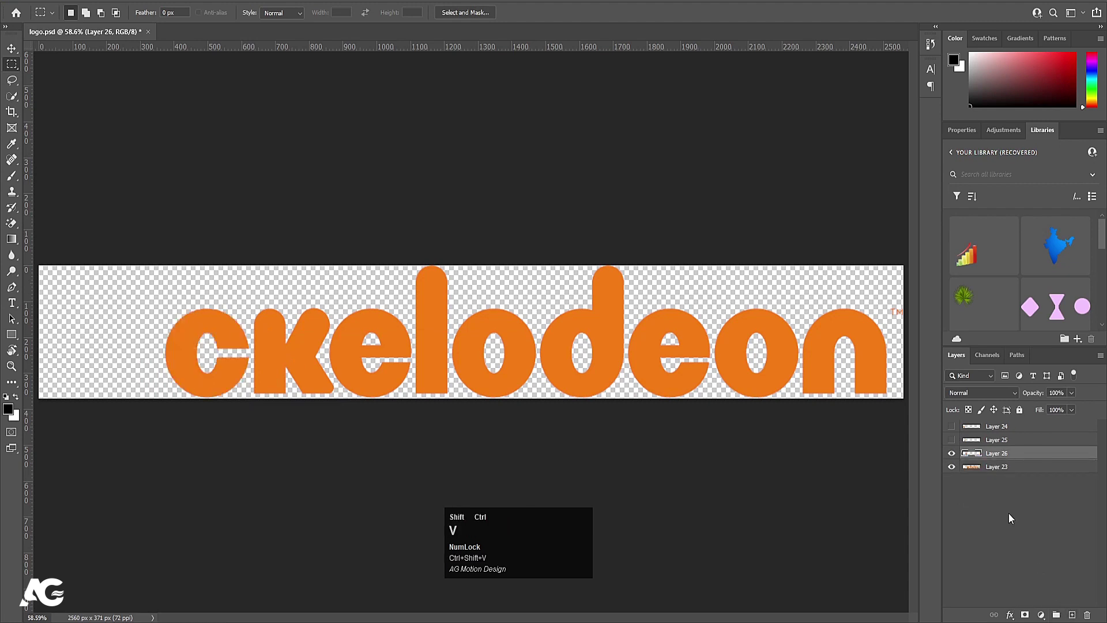
pyautogui.click(951, 453)
pyautogui.click(977, 467)
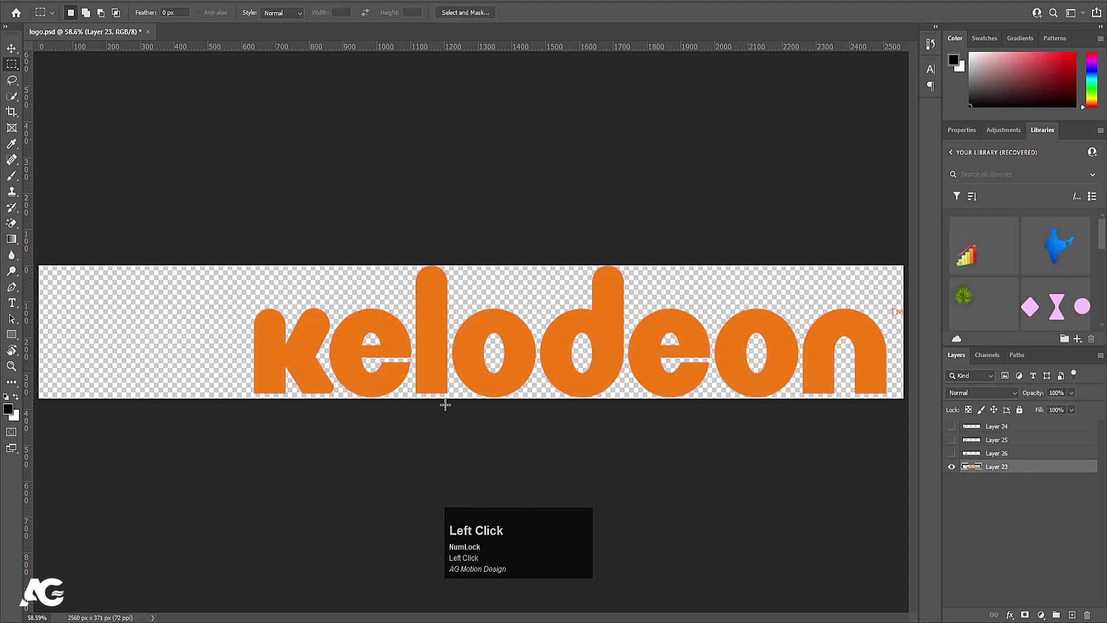
pyautogui.scroll(1, 267, 361)
pyautogui.scroll(4, 267, 360)
pyautogui.scroll(2, 267, 360)
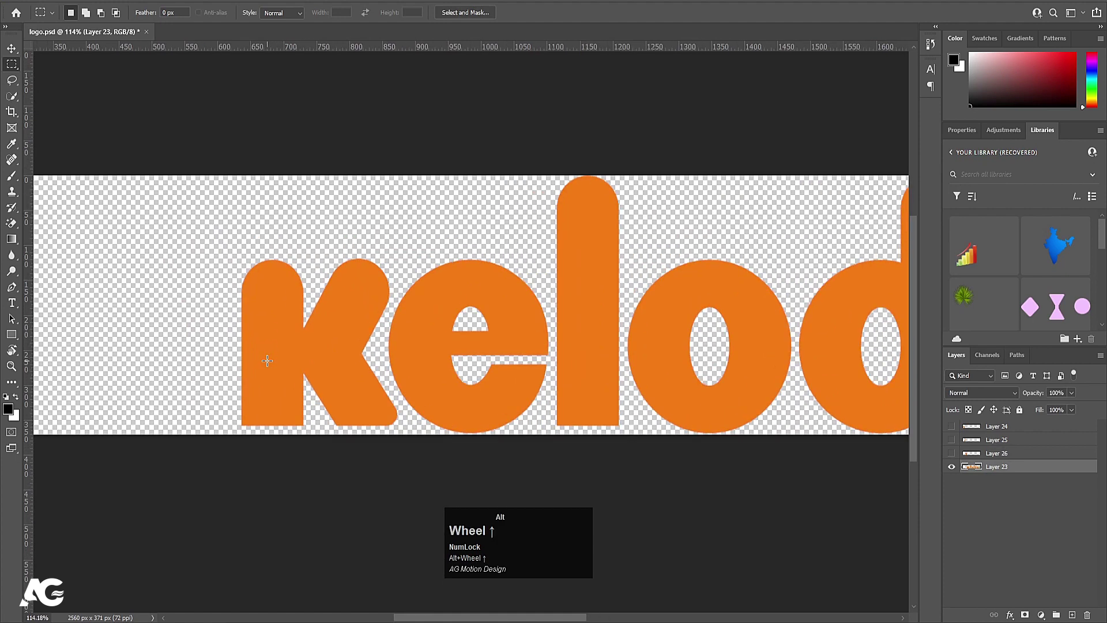
pyautogui.moveTo(210, 226); pyautogui.dragTo(403, 450)
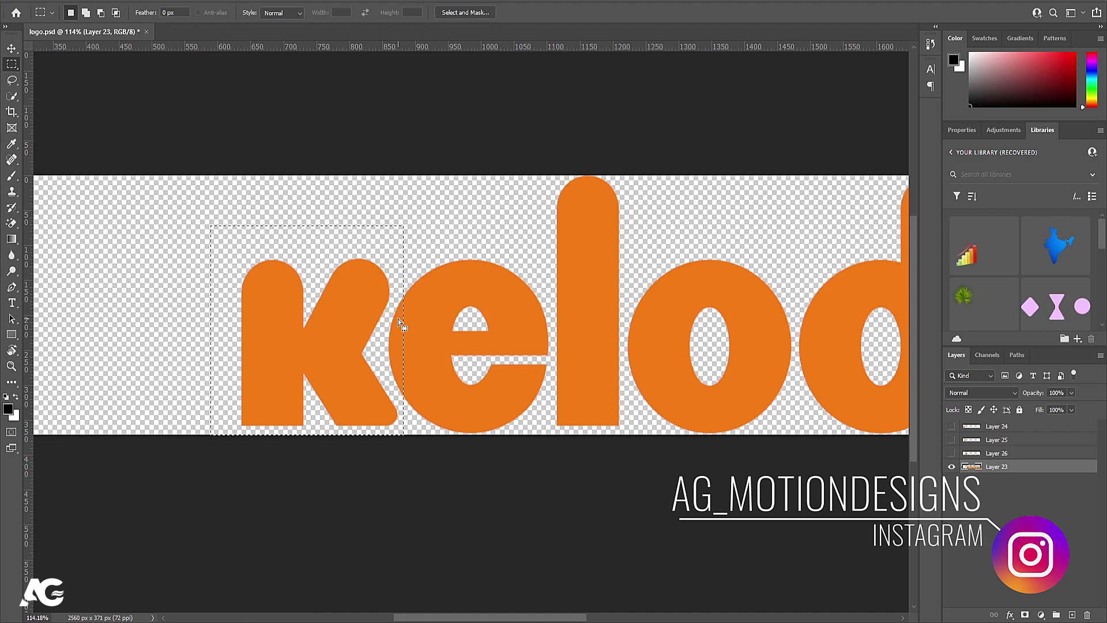
pyautogui.hotkey('ctrl', 'd')
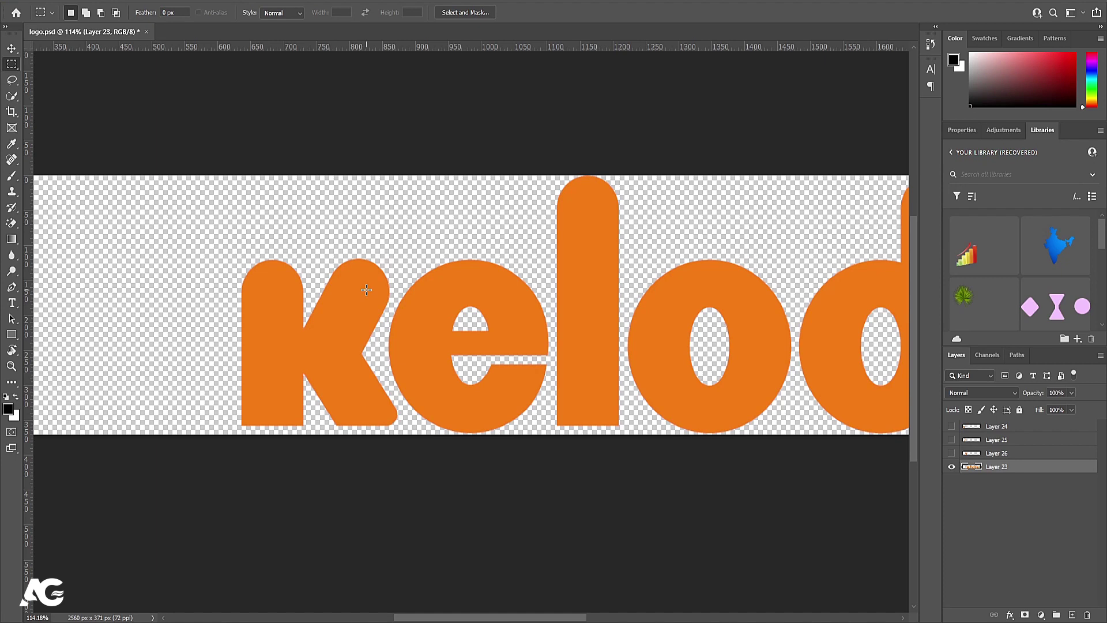
# Outline the letter k with the Lasso, move it in place to its own new layer, hide that layer and reselect Layer 23
pyautogui.press('l')
pyautogui.moveTo(401, 255); pyautogui.dragTo(403, 273)
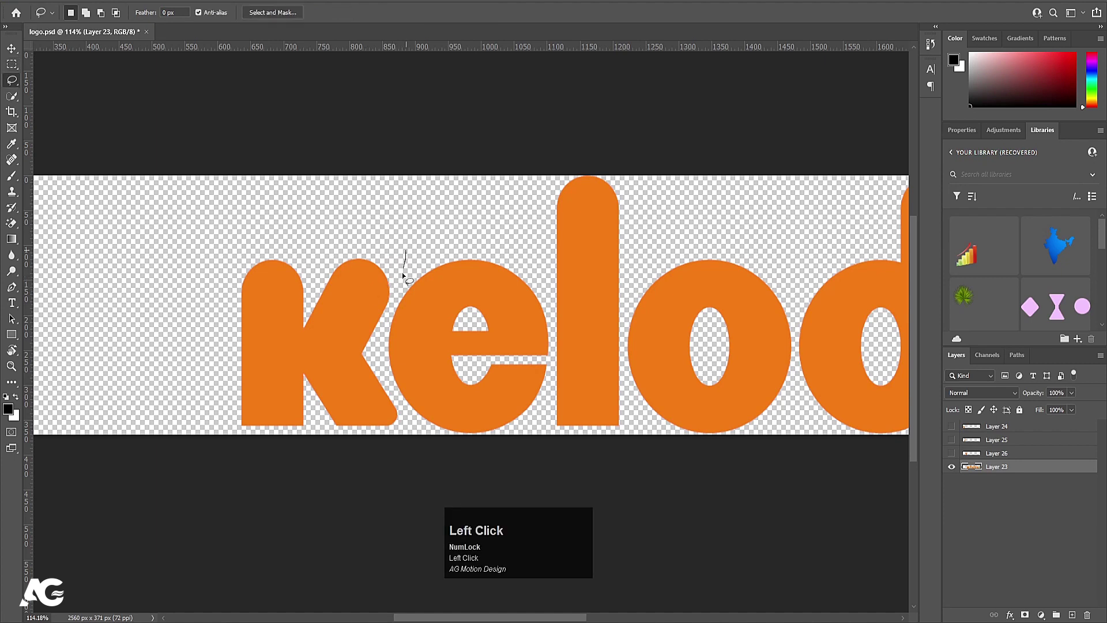
pyautogui.moveTo(406, 411)
pyautogui.mouseDown()
pyautogui.moveTo(219, 440)
pyautogui.moveTo(160, 320)
pyautogui.moveTo(262, 213)
pyautogui.mouseUp()
pyautogui.moveTo(397, 248); pyautogui.dragTo(400, 254)
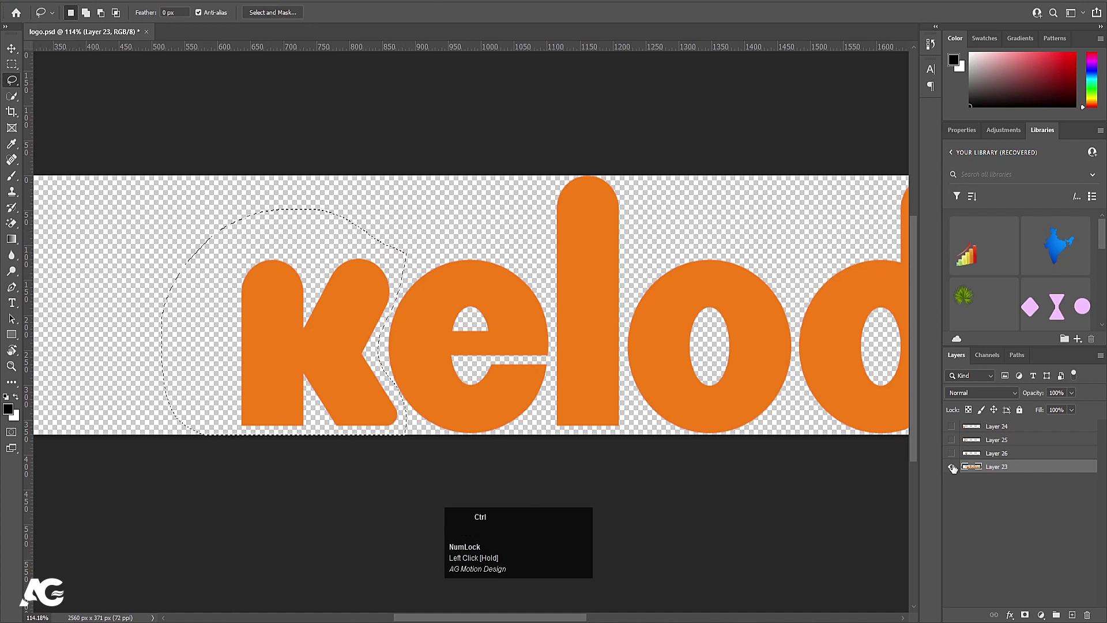
pyautogui.hotkey('ctrl', 'x')
pyautogui.click(1071, 614)
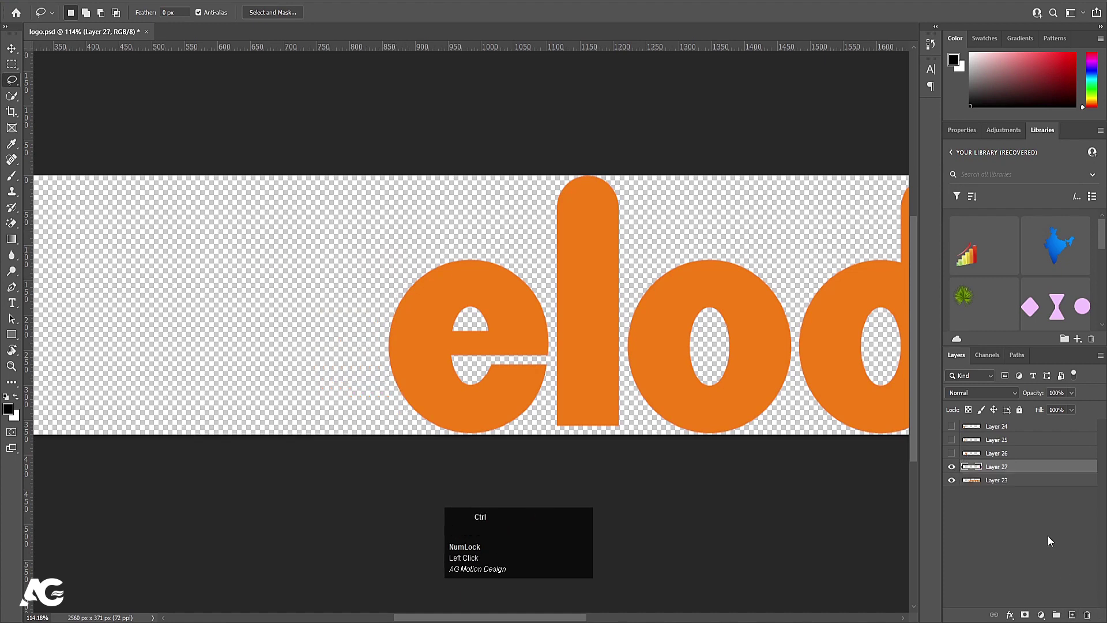
pyautogui.hotkey('ctrl', 'shift', 'v')
pyautogui.click(952, 466)
pyautogui.click(984, 480)
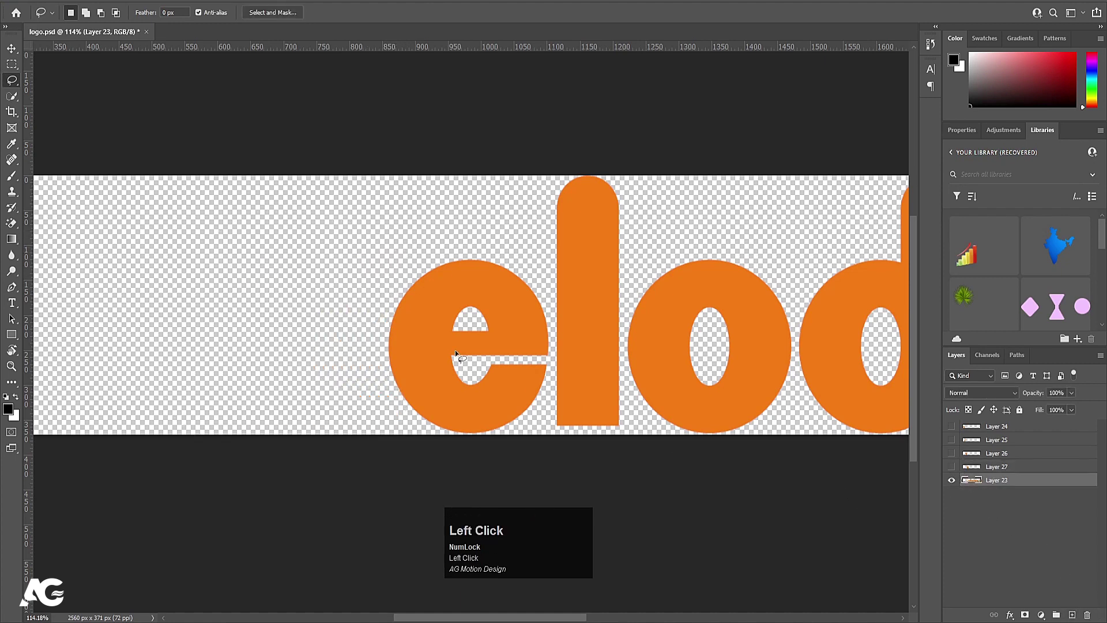
# Outline the first letter e with the Lasso, cut it from Layer 23 and paste it onto its own layer, hiding that layer
pyautogui.moveTo(456, 235)
pyautogui.mouseDown()
pyautogui.moveTo(515, 237)
pyautogui.moveTo(543, 259)
pyautogui.mouseUp()
pyautogui.moveTo(470, 478)
pyautogui.mouseDown()
pyautogui.moveTo(344, 425)
pyautogui.moveTo(377, 280)
pyautogui.moveTo(403, 250)
pyautogui.mouseUp()
pyautogui.hotkey('ctrl', 'x')
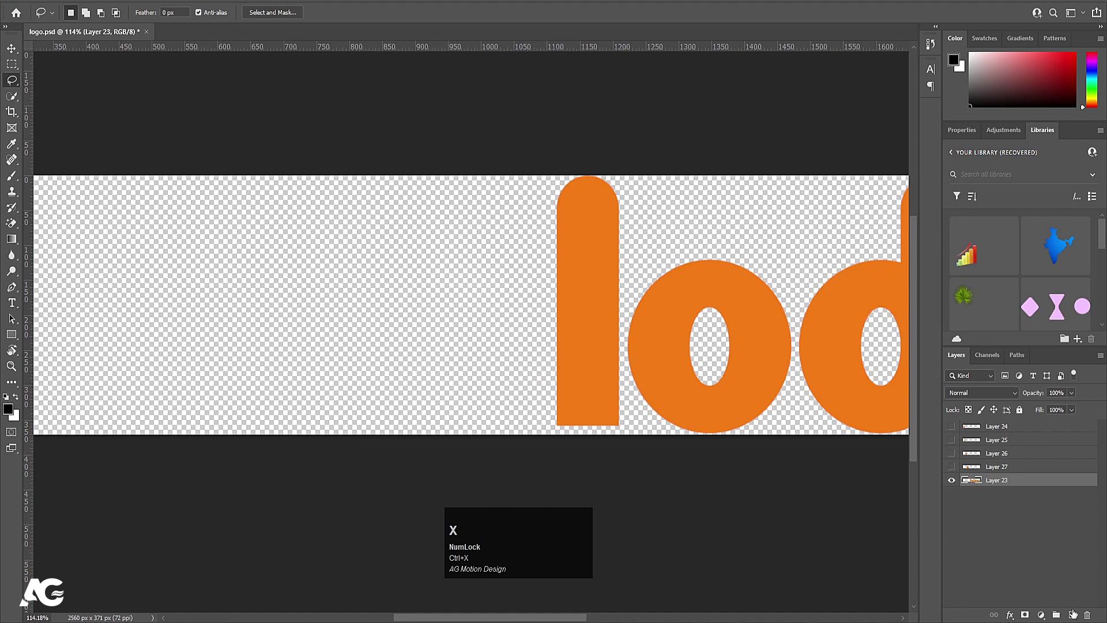
pyautogui.hotkey('ctrl', 'v')
pyautogui.click(952, 480)
# Select the letter l with a rectangular marquee, cut it from Layer 23 into its own layer and hide that layer
pyautogui.moveTo(667, 392); pyautogui.dragTo(390, 383)
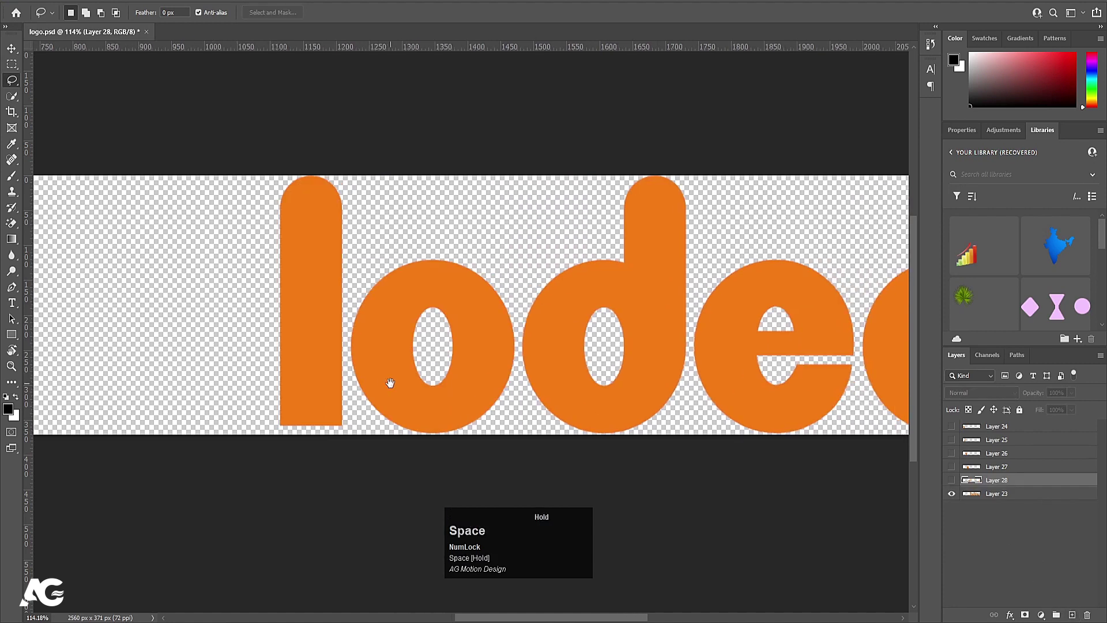
pyautogui.press('m')
pyautogui.moveTo(235, 177); pyautogui.dragTo(348, 455)
pyautogui.hotkey('ctrl', 'x')
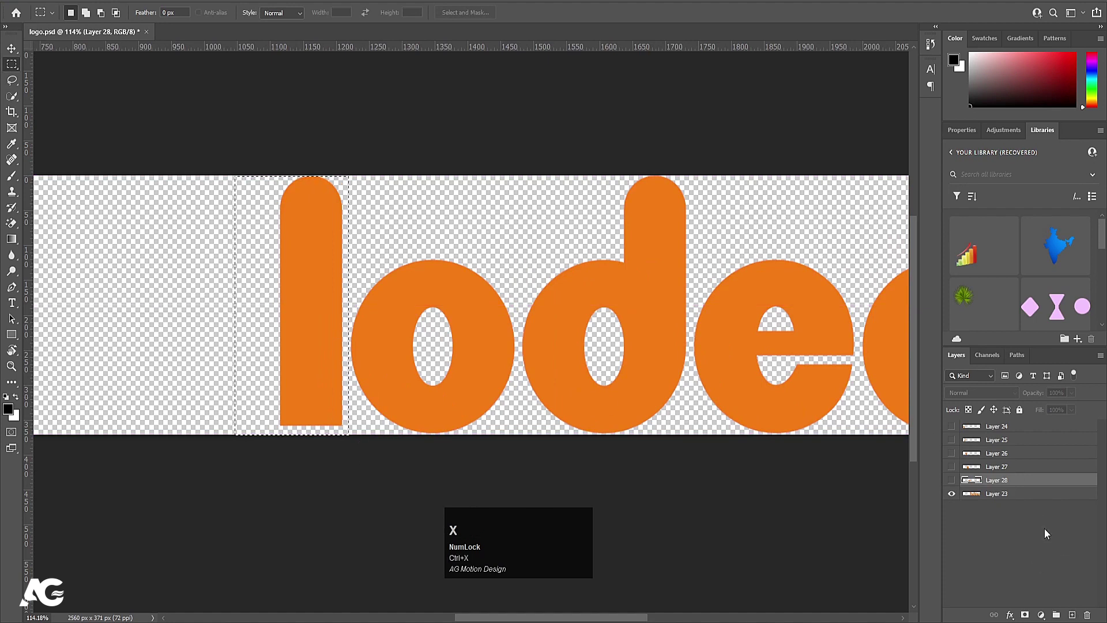
pyautogui.click(1032, 494)
pyautogui.hotkey('ctrl', 'x')
pyautogui.hotkey('ctrl', 'v')
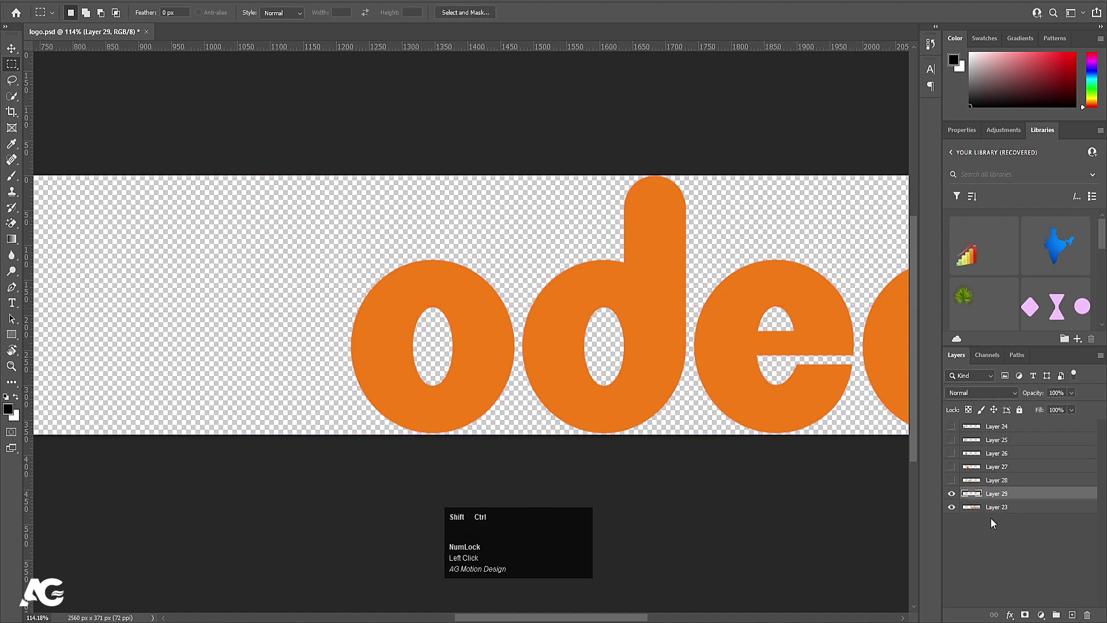
pyautogui.click(952, 493)
# Cut the first letter o out of Layer 23 with a rectangular selection, paste it in place on its own layer and hide it
pyautogui.moveTo(307, 241); pyautogui.dragTo(517, 450)
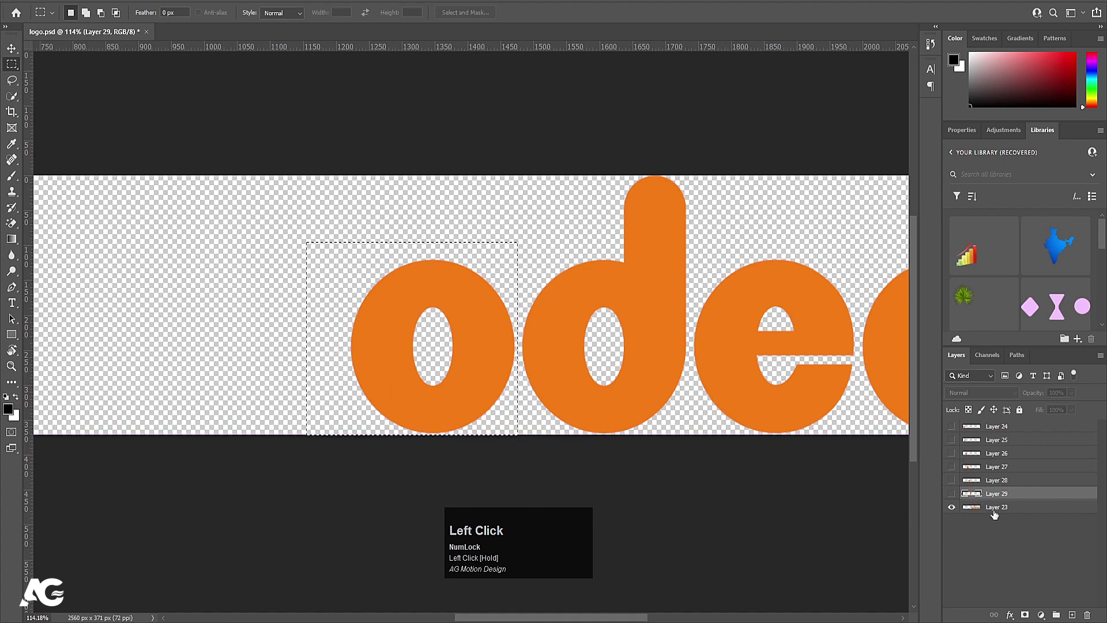
pyautogui.click(976, 506)
pyautogui.hotkey('ctrl', 'x')
pyautogui.hotkey('ctrl', 'shift', 'v')
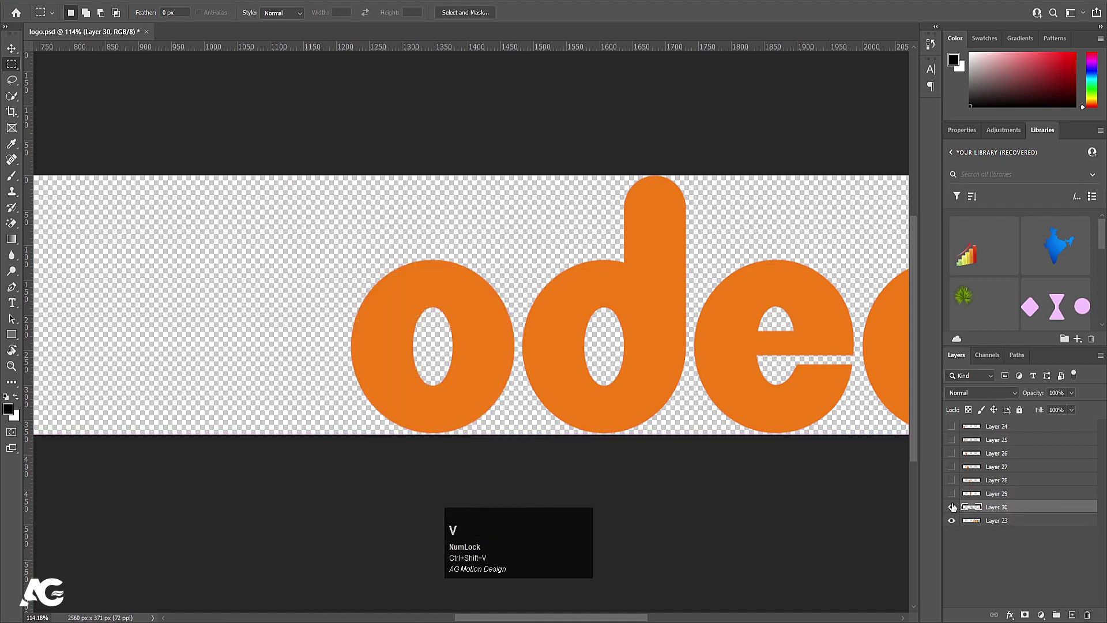
pyautogui.click(951, 506)
# Cut the letter d out of Layer 23 into its own layer, reselect Layer 23 and hide the d layer
pyautogui.press('space')
pyautogui.moveTo(686, 340); pyautogui.dragTo(457, 340)
pyautogui.click(963, 522)
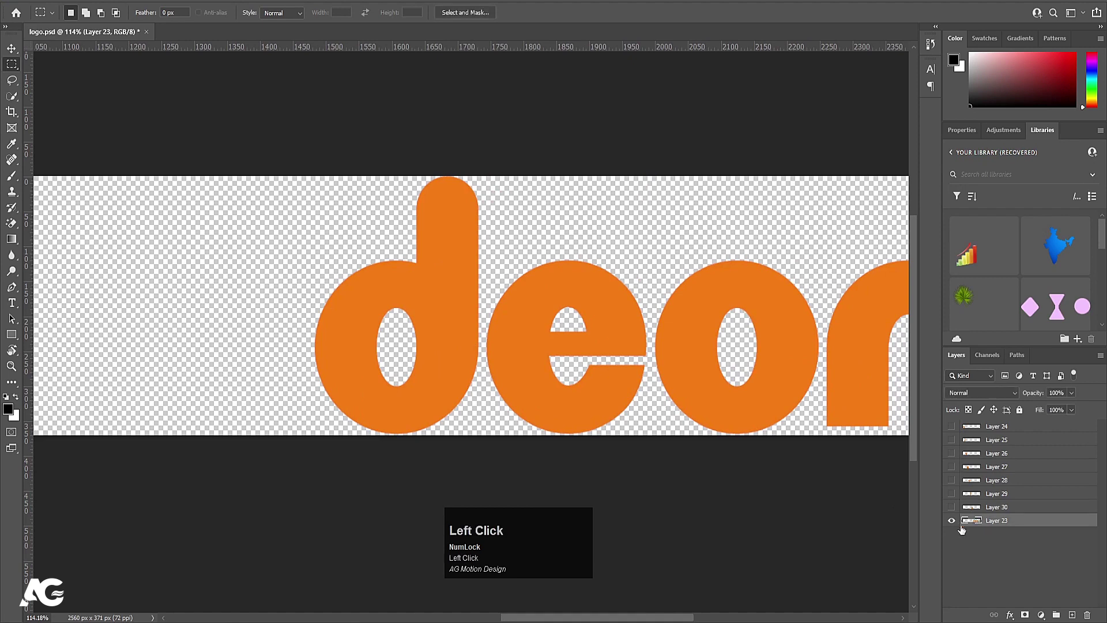
pyautogui.moveTo(279, 166); pyautogui.dragTo(486, 436)
pyautogui.hotkey('ctrl', 'x')
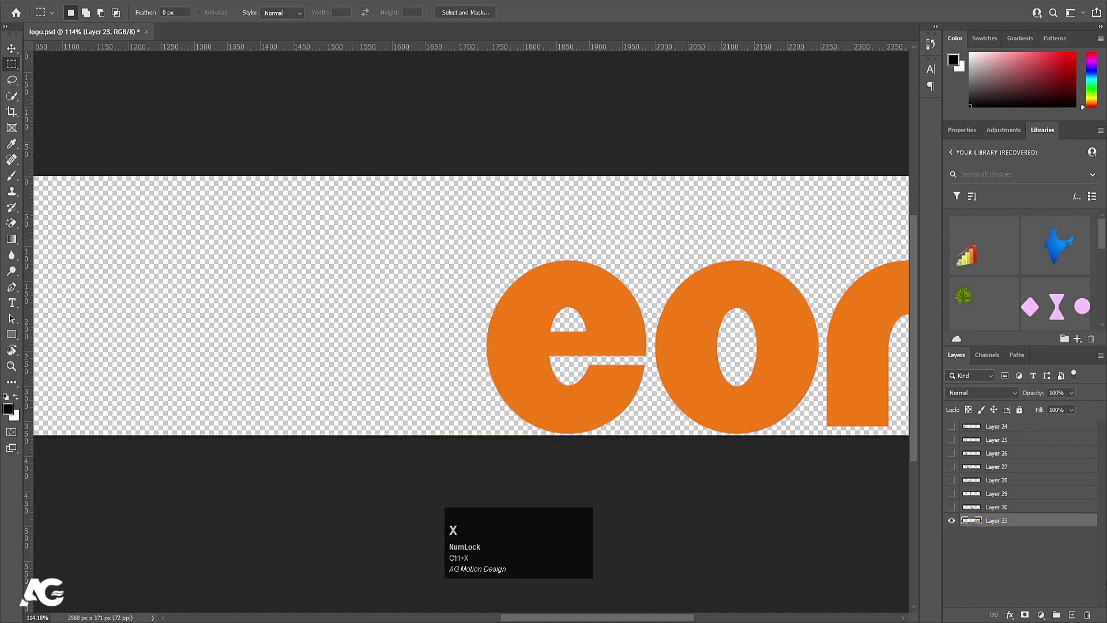
pyautogui.hotkey('ctrl', 'v')
pyautogui.click(997, 533)
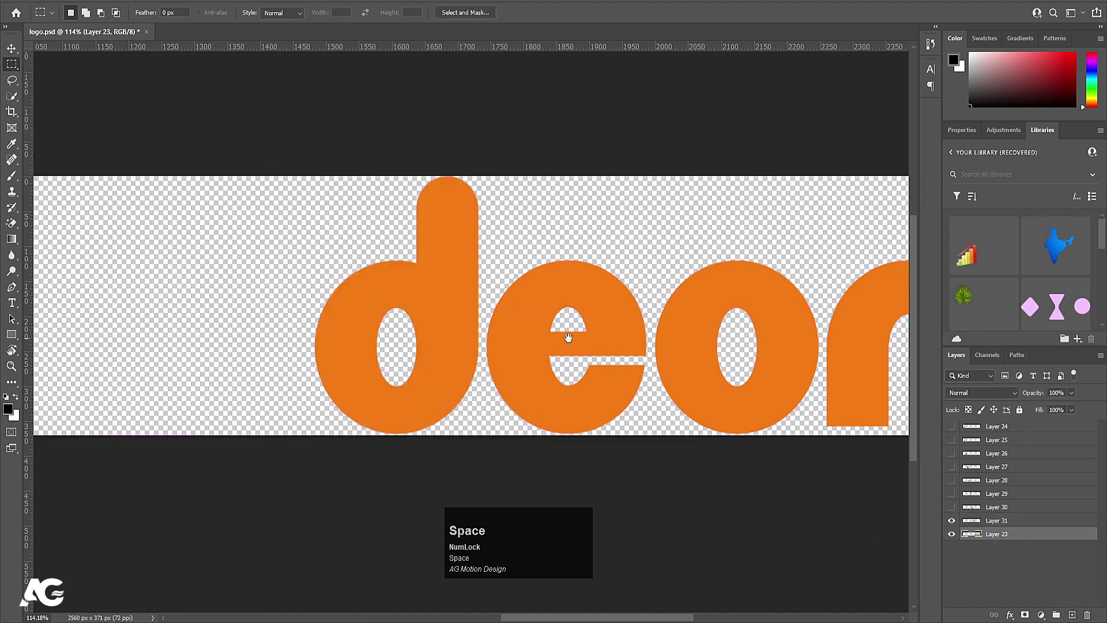
pyautogui.click(951, 520)
# Cut the second letter e out of Layer 23 with a rectangular selection, paste it onto its own layer and hide it
pyautogui.moveTo(910, 505); pyautogui.dragTo(771, 525)
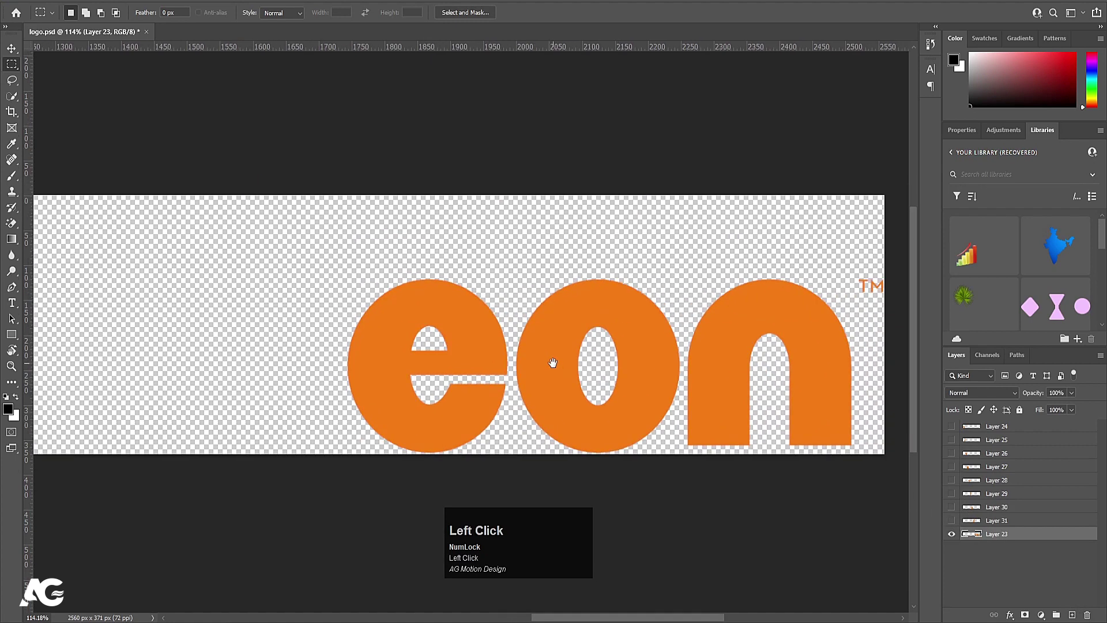
pyautogui.moveTo(303, 237); pyautogui.dragTo(507, 487)
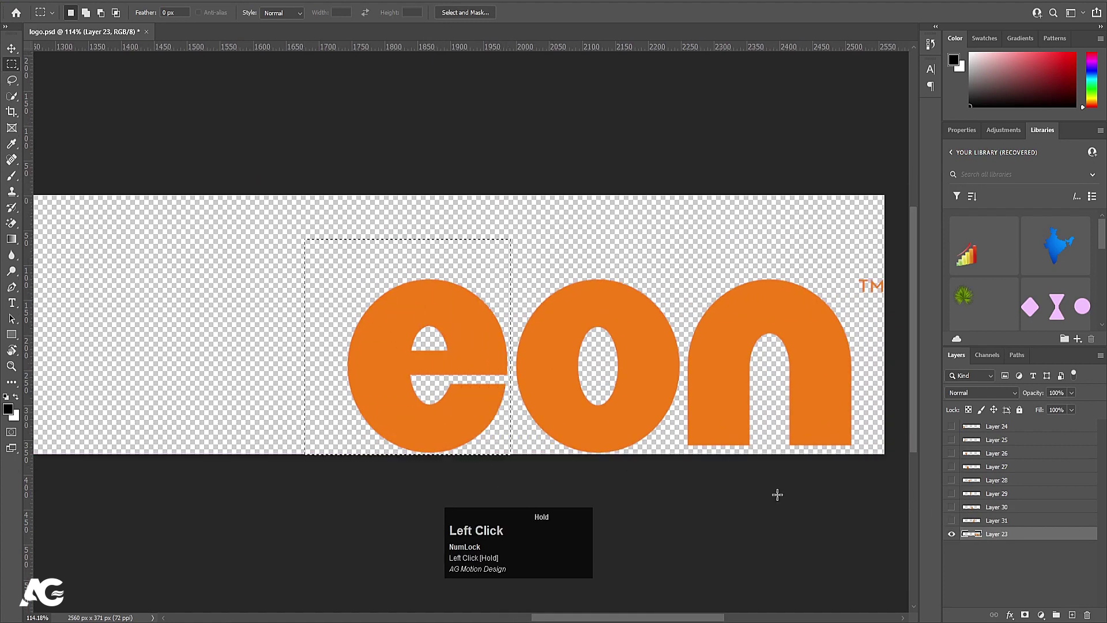
pyautogui.hotkey('ctrl', 'x')
pyautogui.hotkey('ctrl', 'v')
pyautogui.click(952, 534)
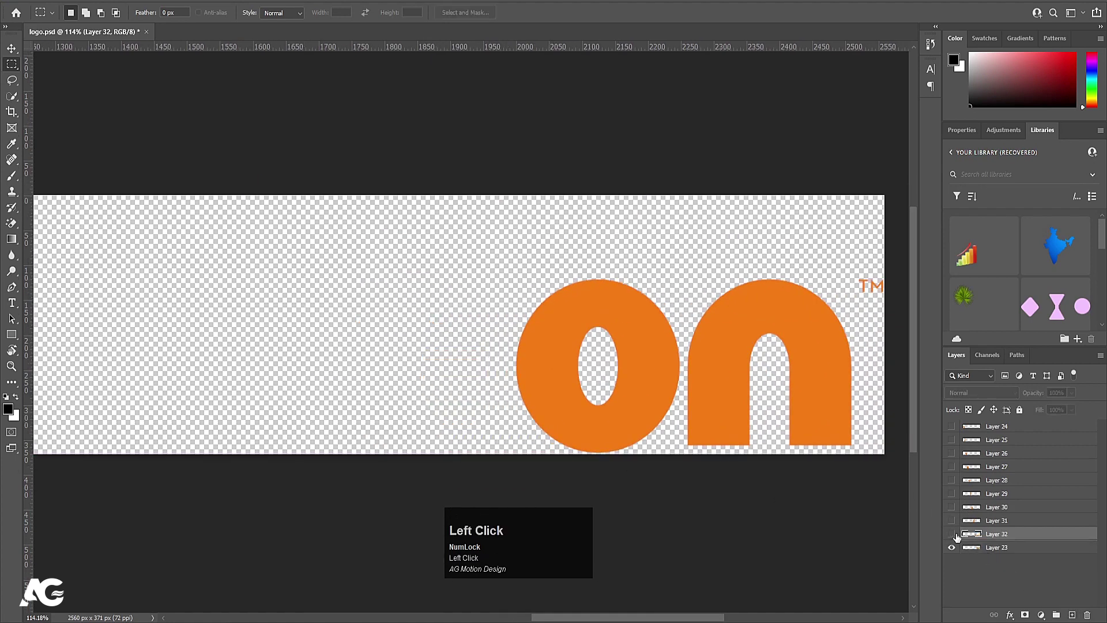
# Cut the second letter o out of Layer 23 and paste it in place on its own layer, leaving it visible
pyautogui.click(976, 550)
pyautogui.moveTo(476, 233); pyautogui.dragTo(679, 487)
pyautogui.hotkey('ctrl', 'x')
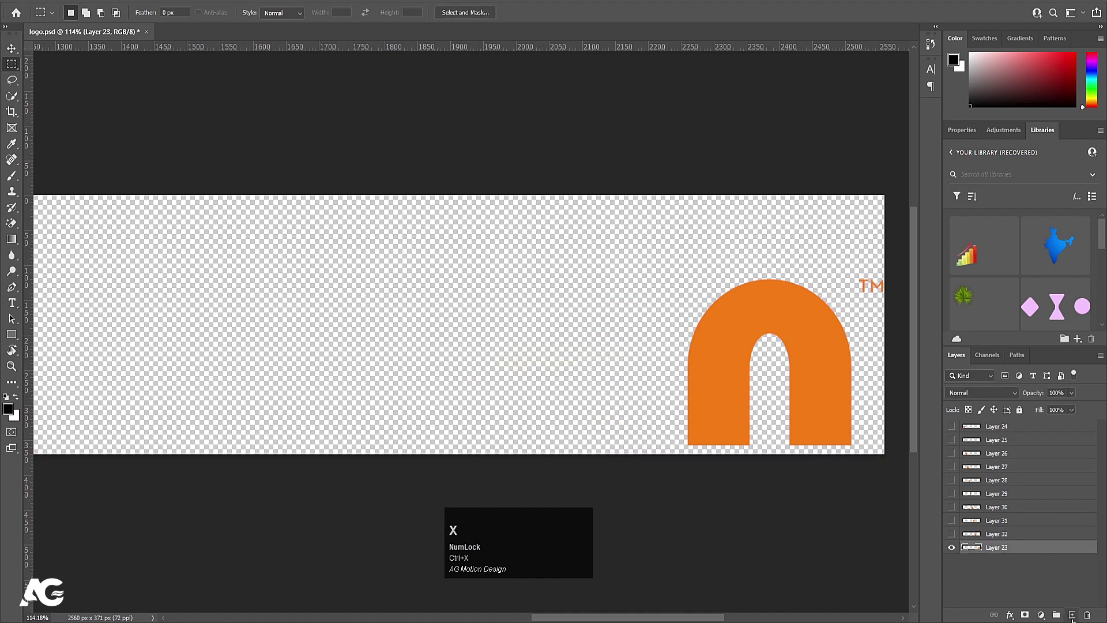
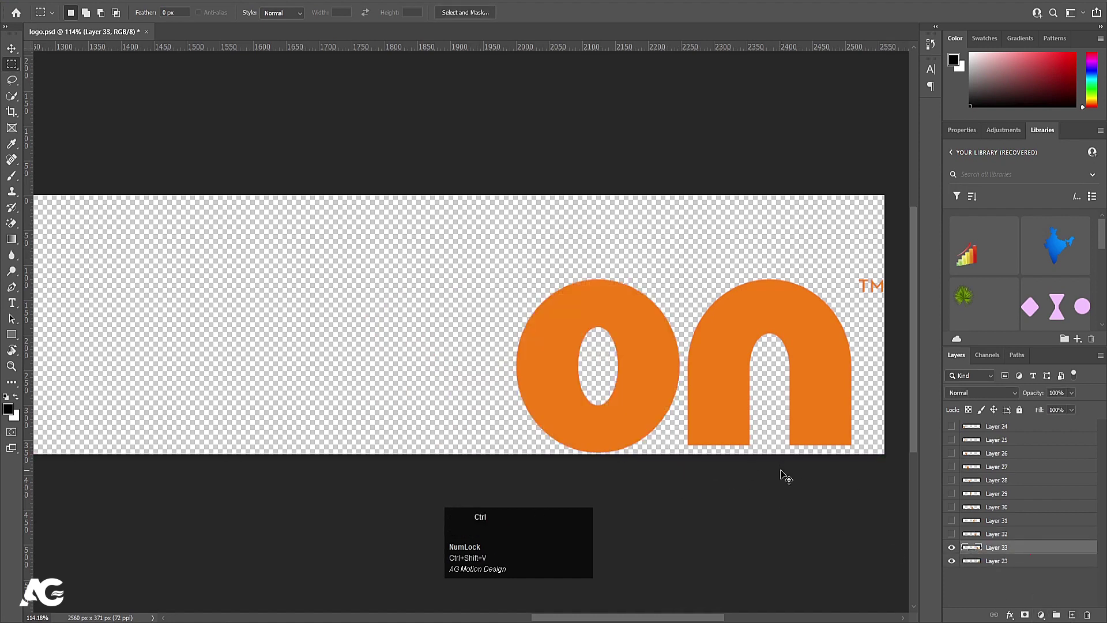
# Make all the hidden letter layers visible again and save the document
pyautogui.hotkey('ctrl', '0')
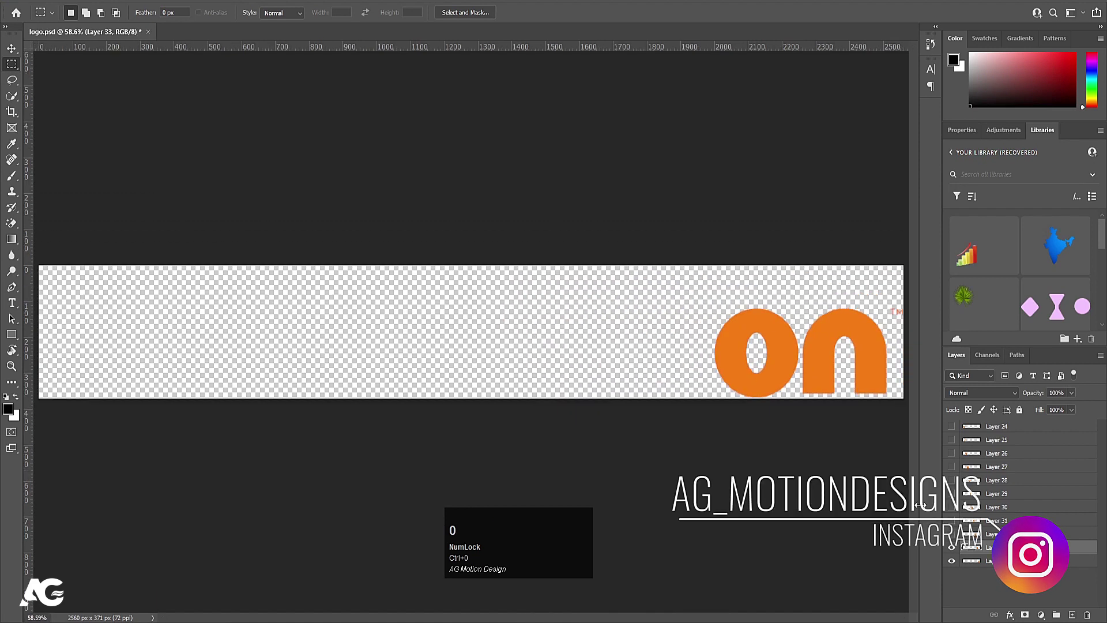
pyautogui.moveTo(952, 534); pyautogui.dragTo(951, 426)
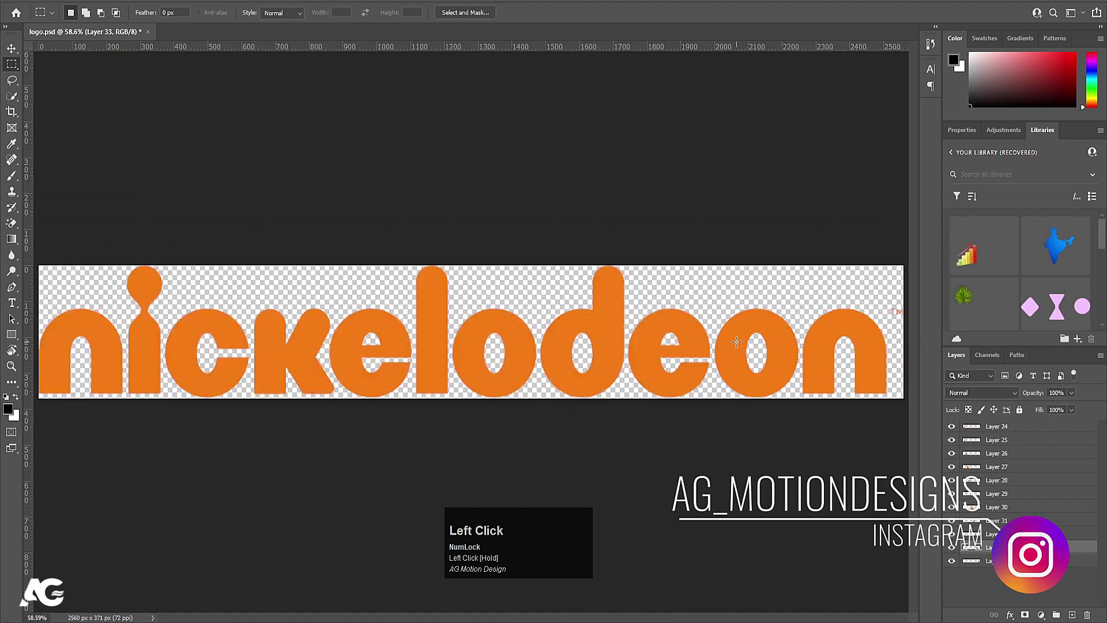
pyautogui.hotkey('ctrl', 's')
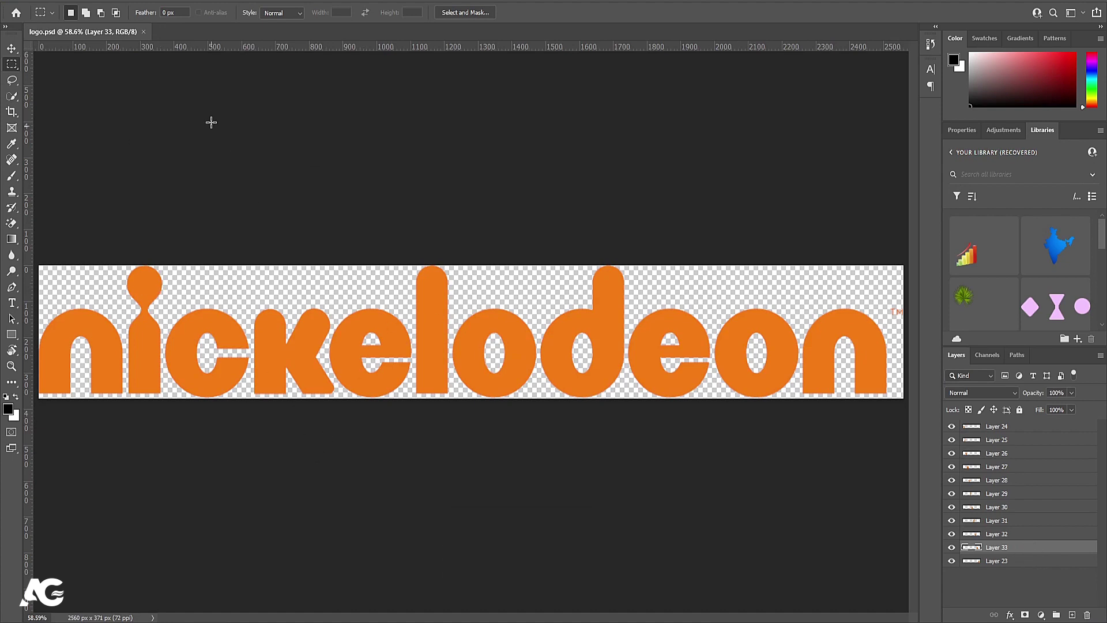
# Switch to After Effects, create a 1920 x 1080, 30 fps, 30-second composition named Main Animation and show its title/action safe guides
pyautogui.click(351, 538)
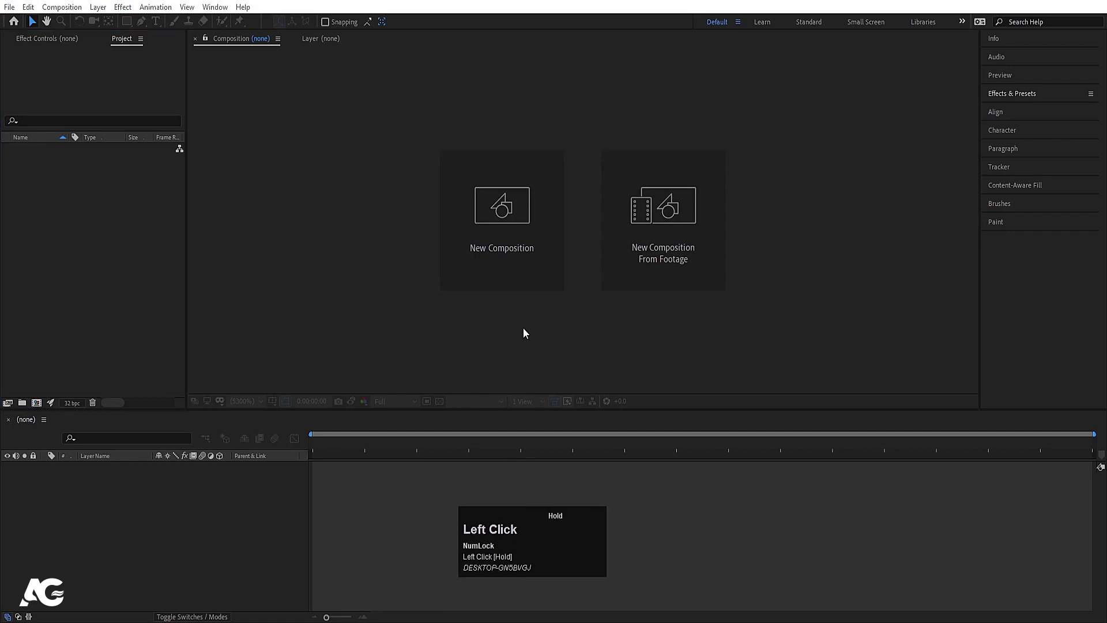
pyautogui.click(502, 244)
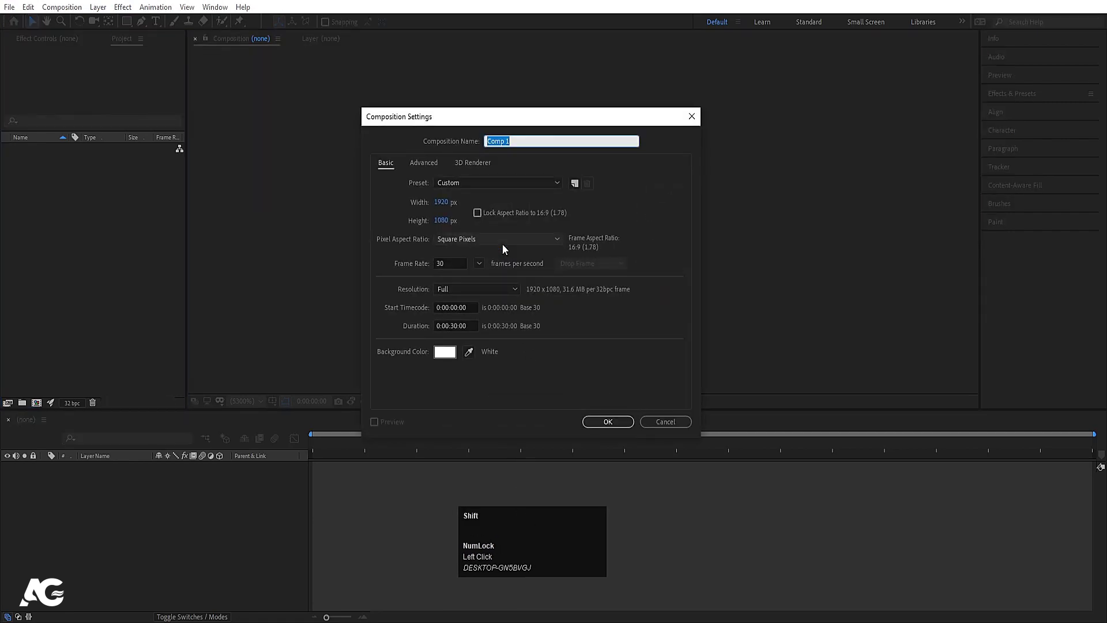
pyautogui.write('Main Animation')
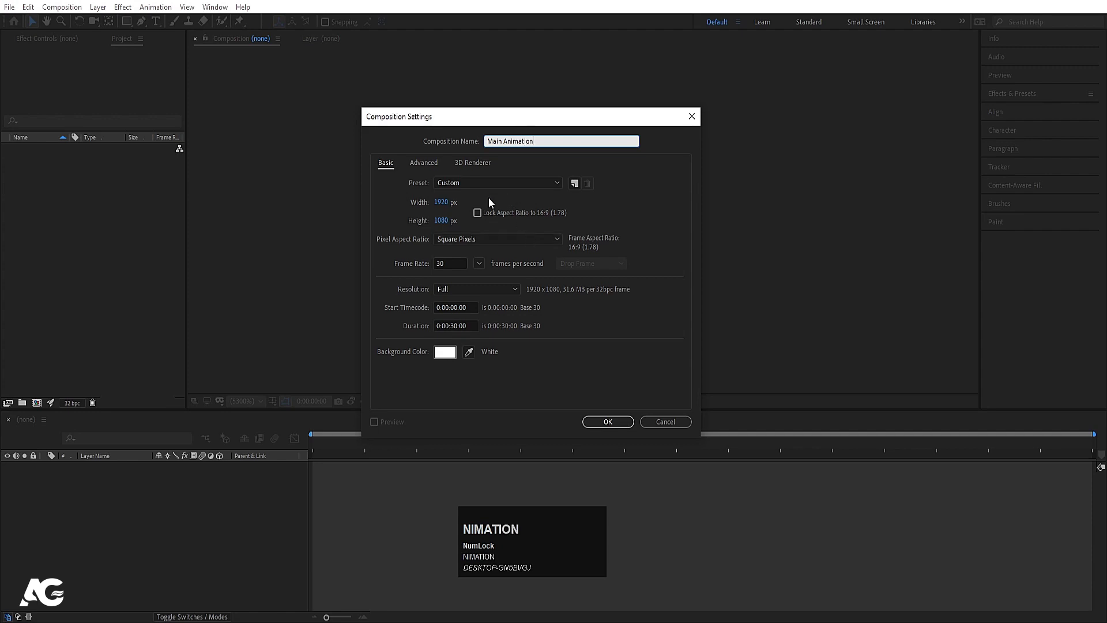
pyautogui.click(441, 202)
pyautogui.click(441, 220)
pyautogui.click(449, 264)
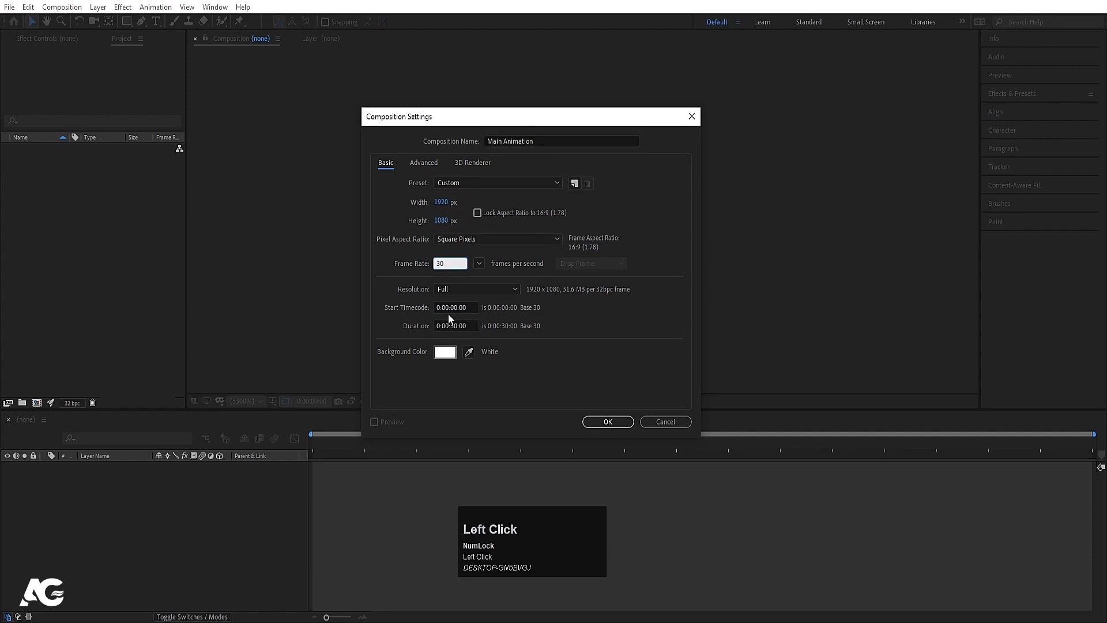
pyautogui.click(455, 342)
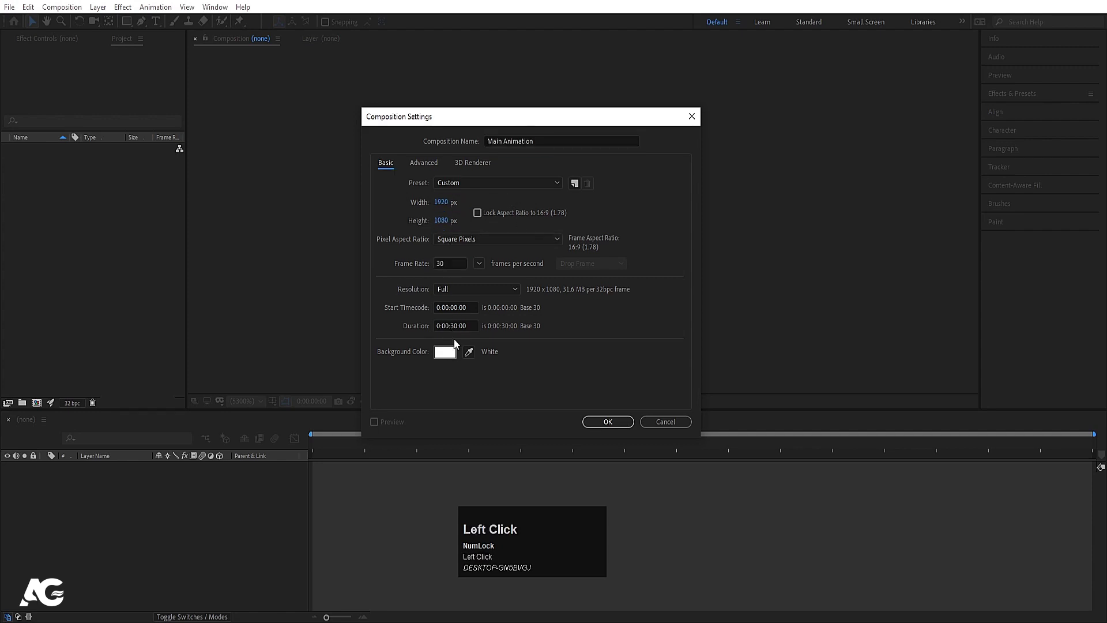
pyautogui.click(588, 421)
pyautogui.click(274, 401)
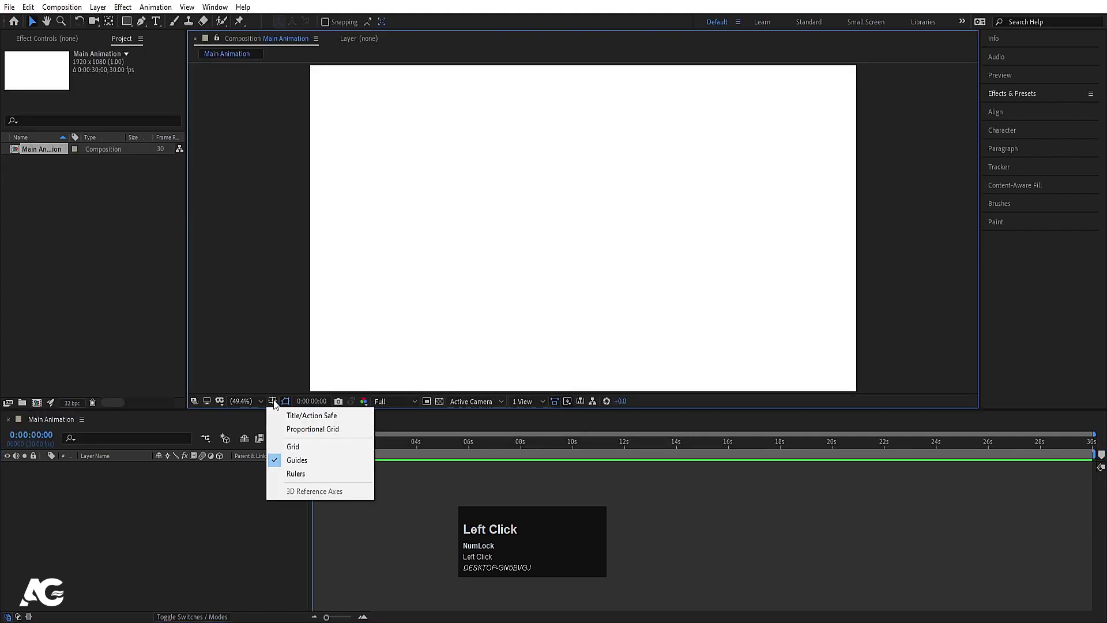
pyautogui.click(289, 416)
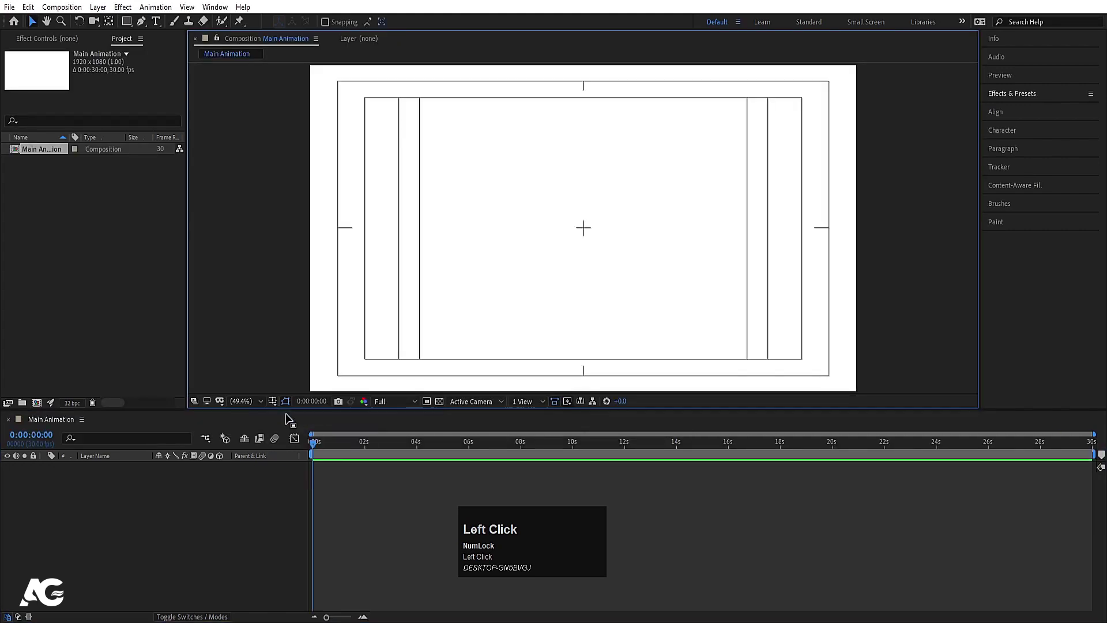
# Import the Photoshop file logo.psd as Composition - Retain Layer Sizes with editable layer styles
pyautogui.hotkey('ctrl', 'i')
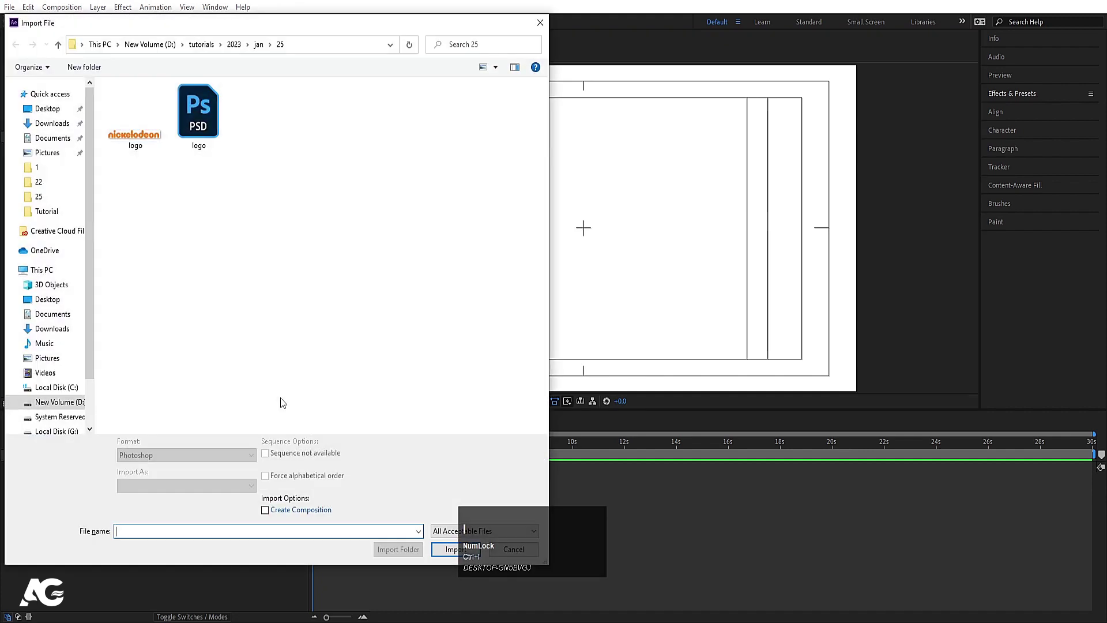
pyautogui.click(196, 135)
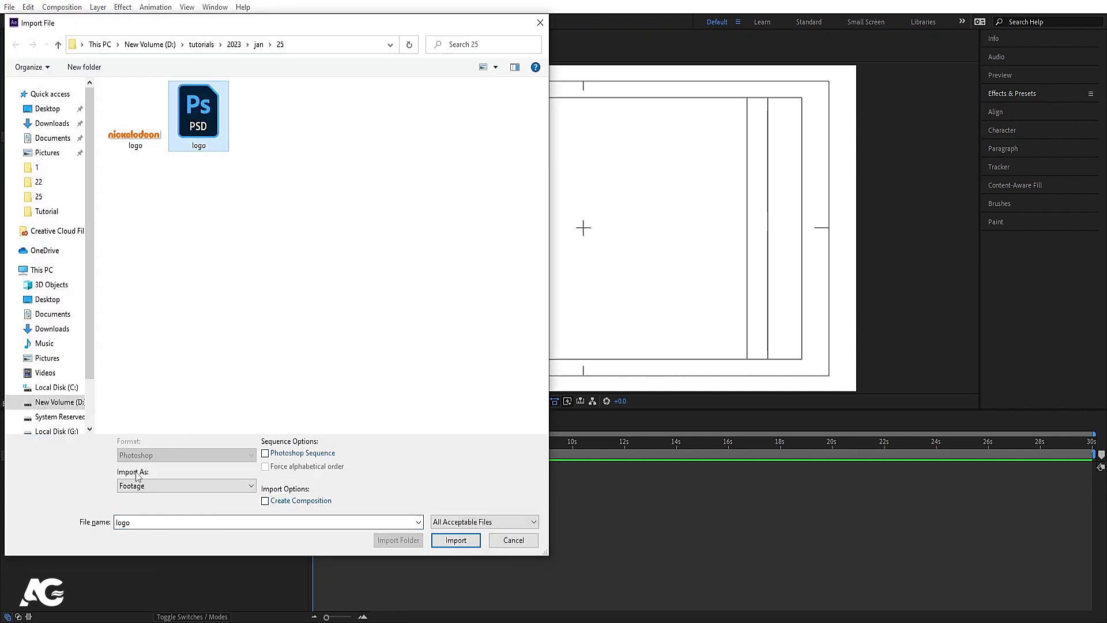
pyautogui.click(167, 485)
pyautogui.click(169, 507)
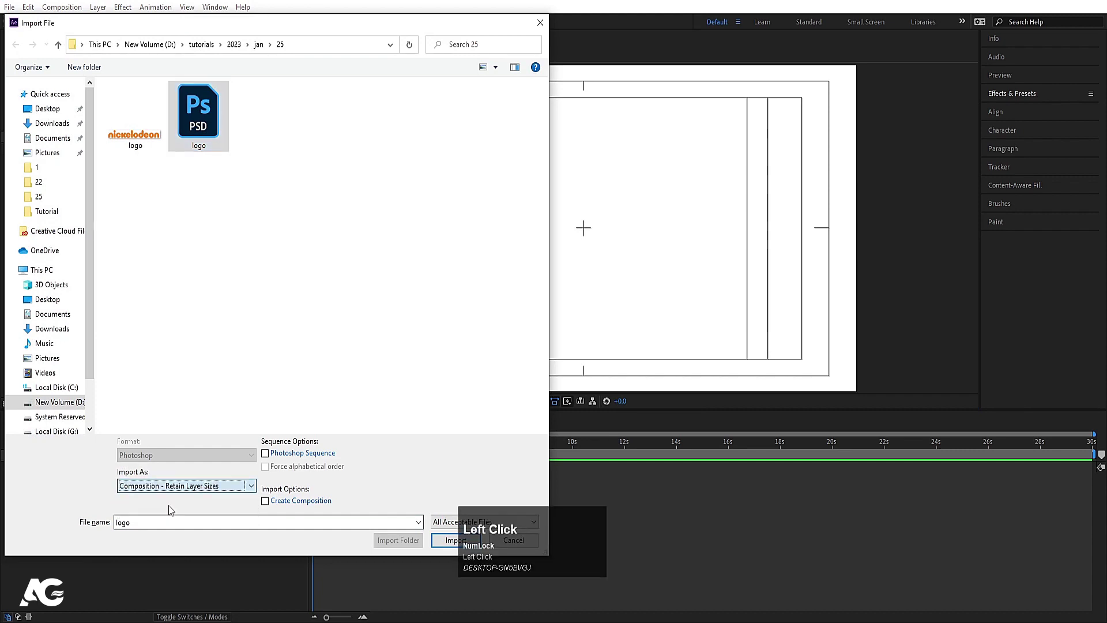
pyautogui.click(437, 542)
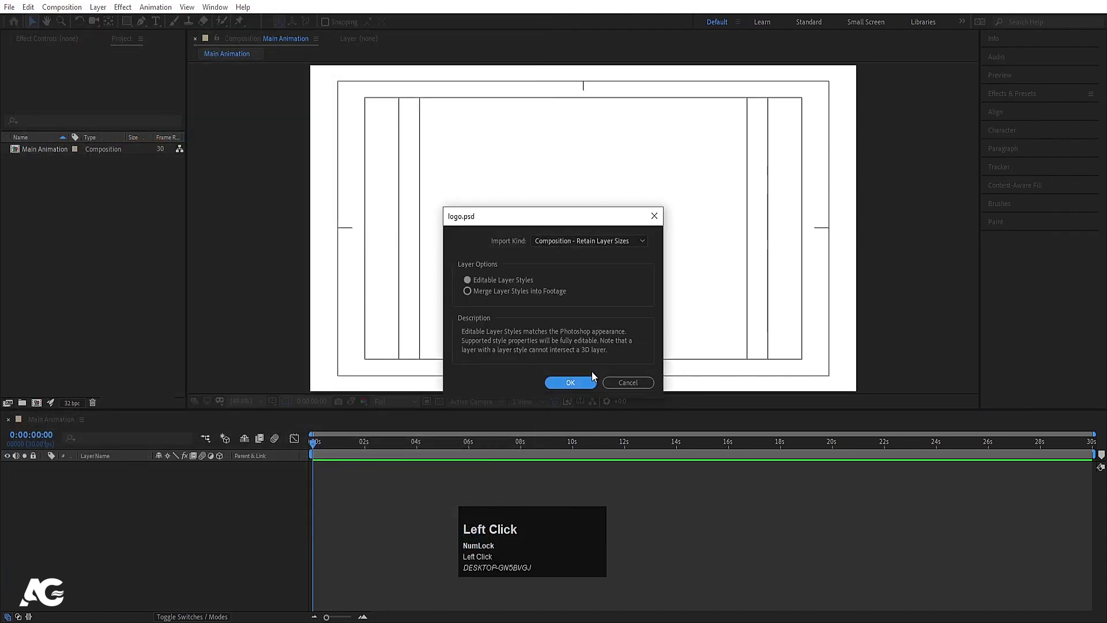
pyautogui.click(580, 380)
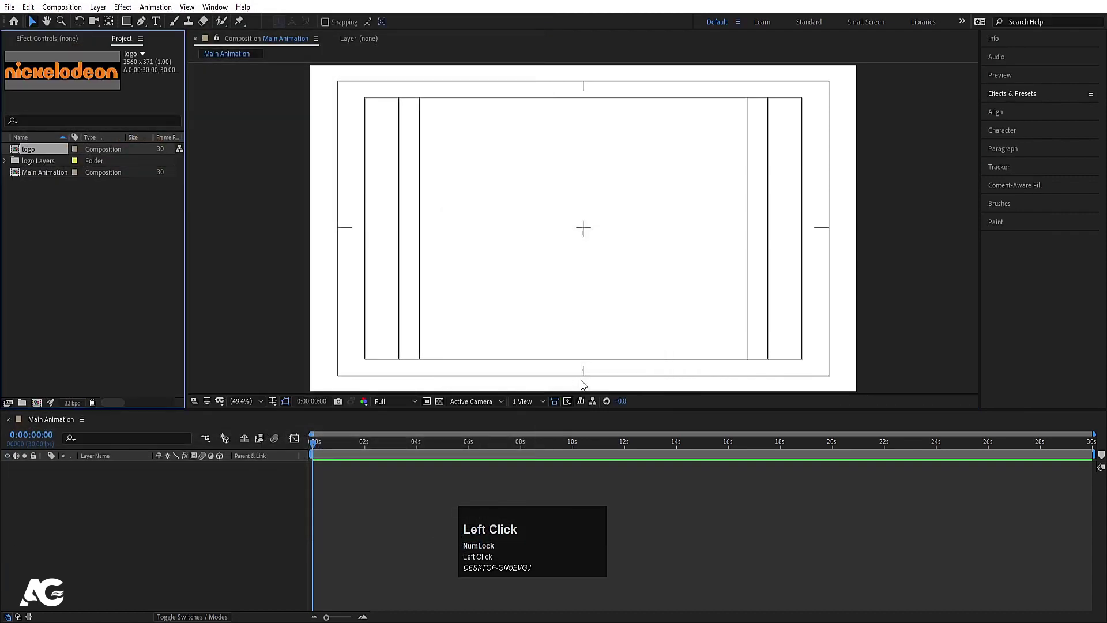
# Copy all the layers of the logo composition into Main Animation and move them together to the middle of the frame
pyautogui.doubleClick(38, 150)
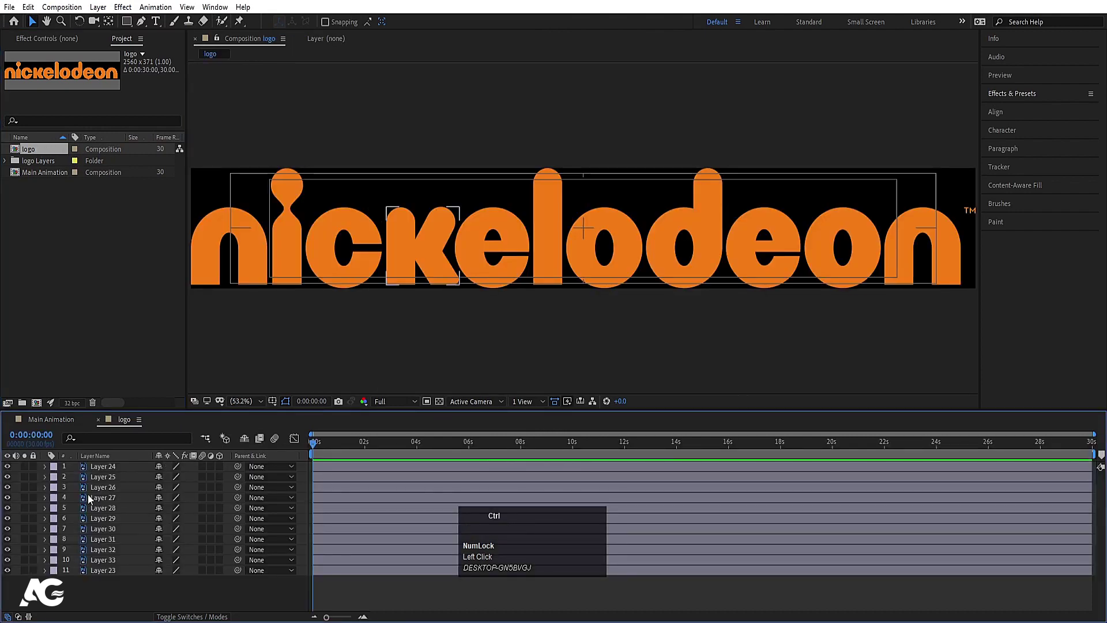
pyautogui.hotkey('ctrl', 'a')
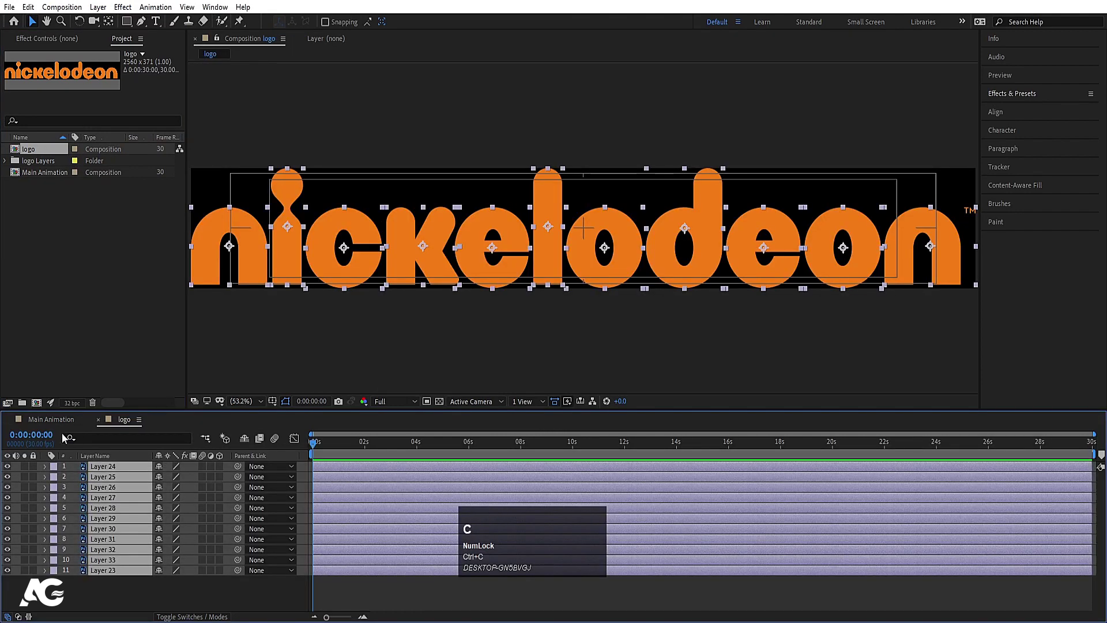
pyautogui.click(49, 421)
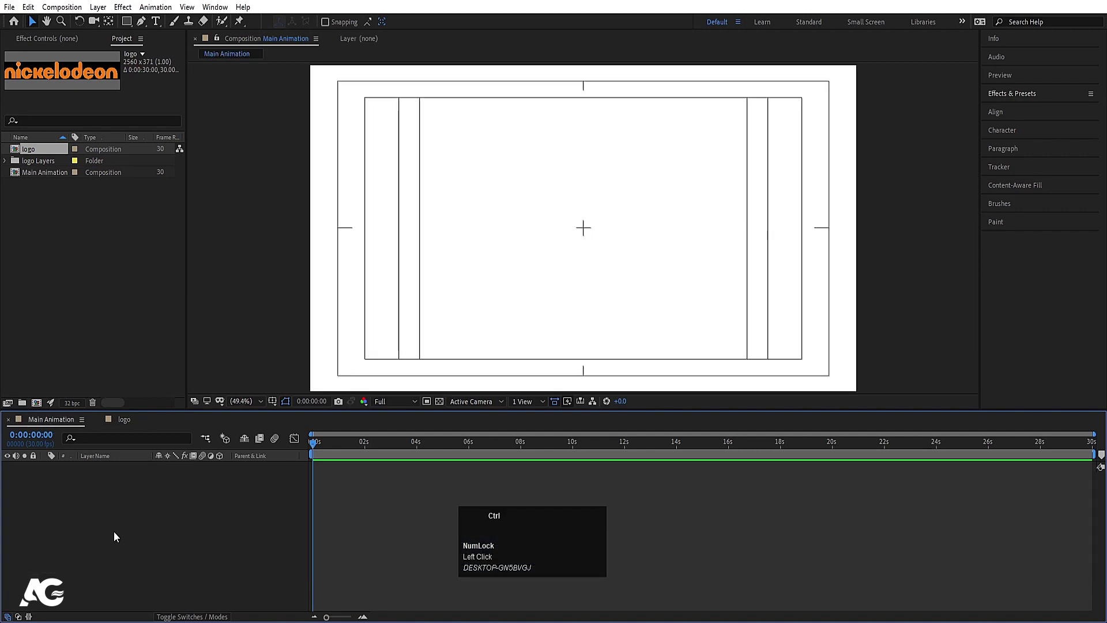
pyautogui.hotkey('ctrl', 'v')
pyautogui.moveTo(590, 170); pyautogui.dragTo(534, 272)
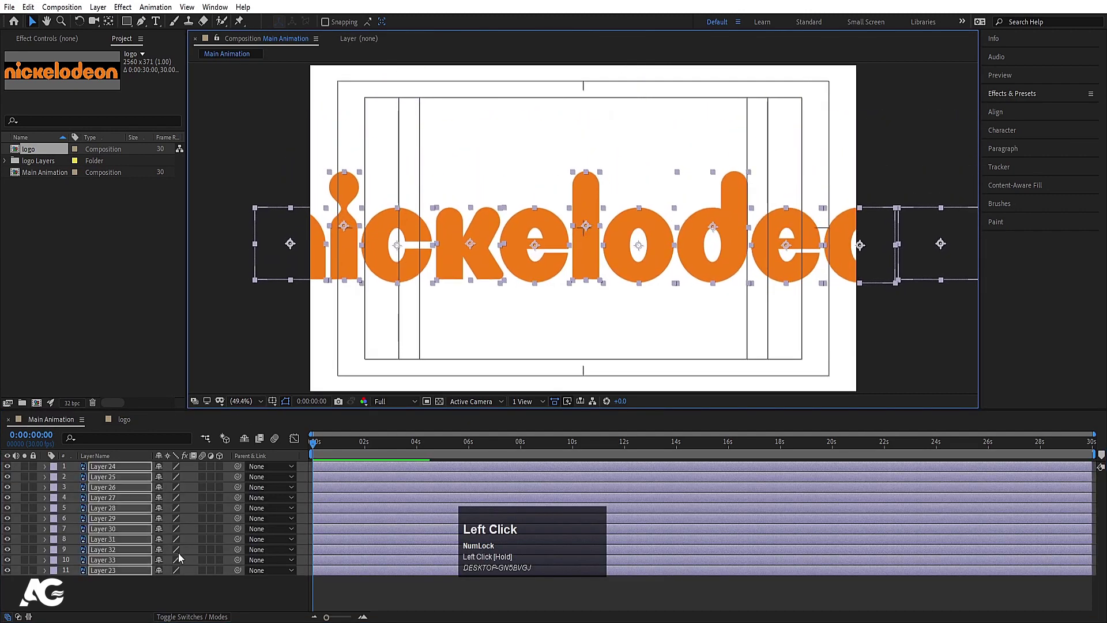
# Add a null object to Main Animation and parent all eleven logo layers to it
pyautogui.click(165, 581)
pyautogui.rightClick(166, 581)
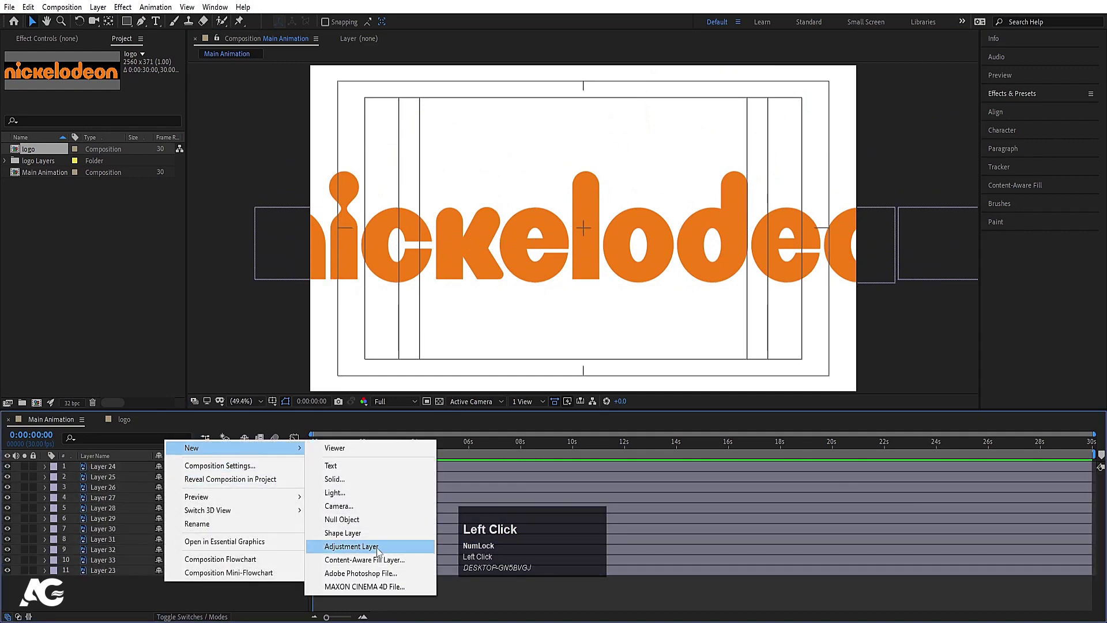
pyautogui.click(342, 519)
pyautogui.click(102, 476)
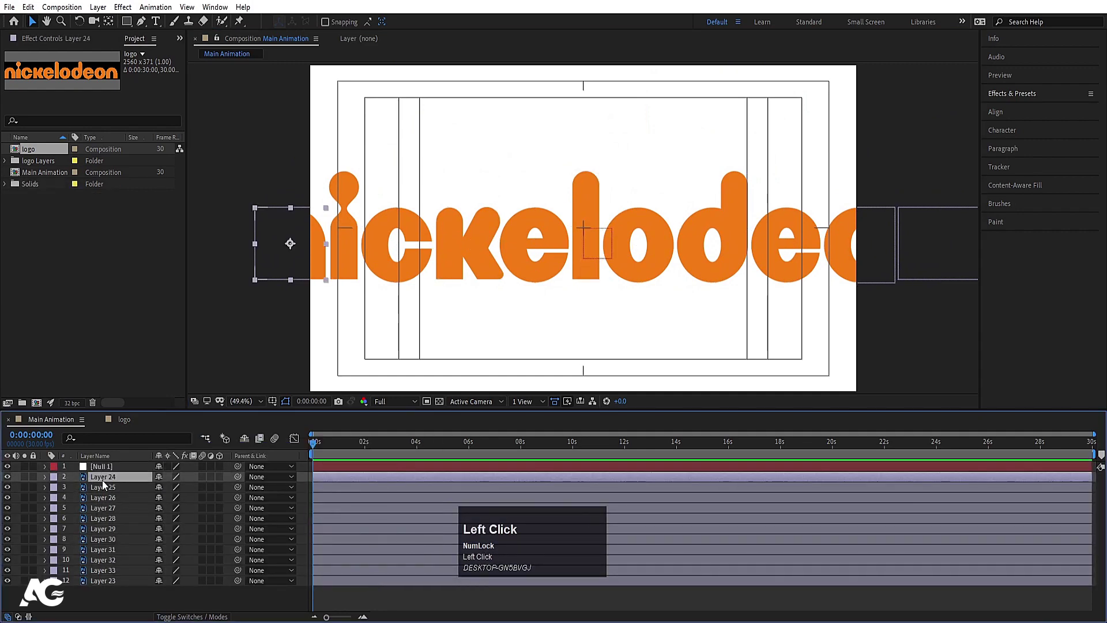
pyautogui.keyDown('shift'); pyautogui.click(111, 577); pyautogui.keyUp('shift')
pyautogui.moveTo(238, 477); pyautogui.dragTo(99, 467)
# Scale the null down to 45% so all the letters shrink with it, and shift the logo towards the frame's centre
pyautogui.click(103, 467)
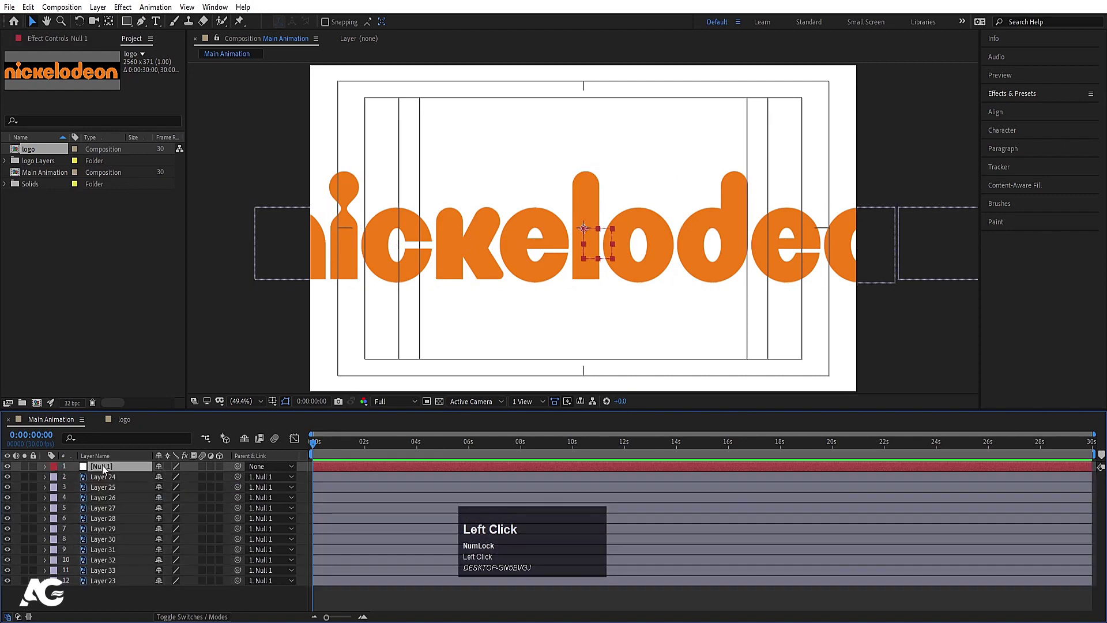
pyautogui.press('s')
pyautogui.moveTo(173, 477); pyautogui.dragTo(143, 467)
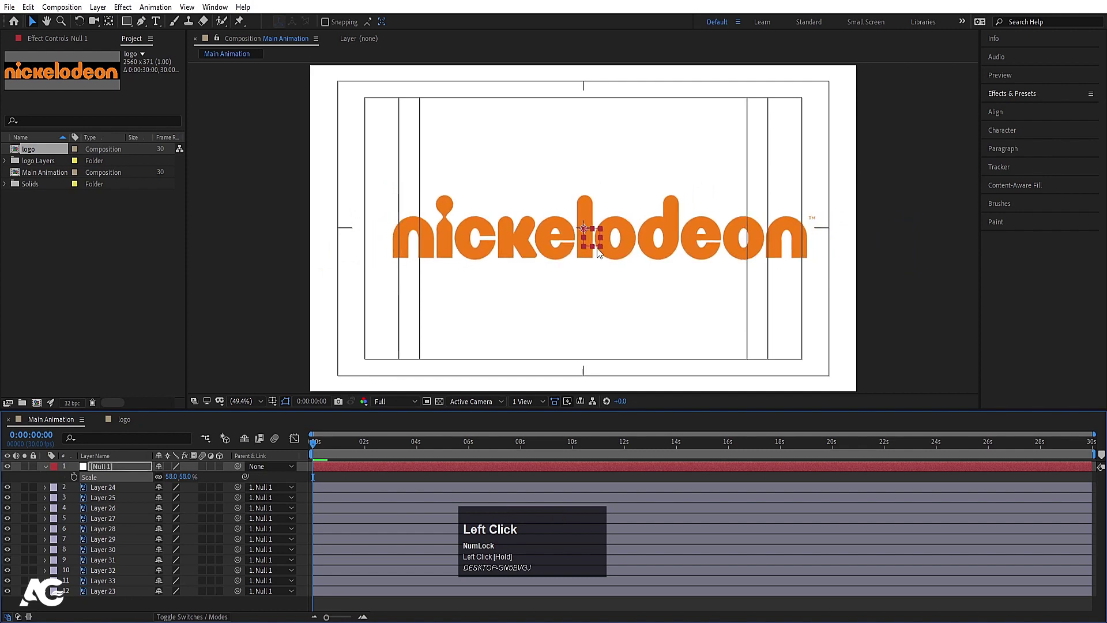
pyautogui.click(584, 242)
pyautogui.moveTo(584, 242); pyautogui.dragTo(572, 237)
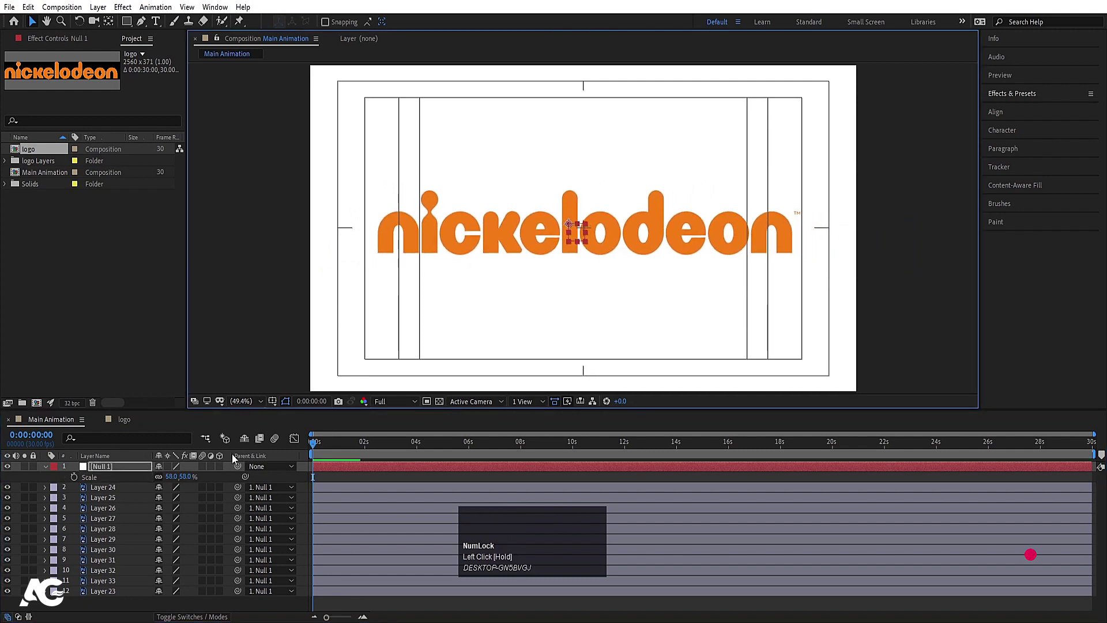
pyautogui.moveTo(171, 481); pyautogui.dragTo(171, 478)
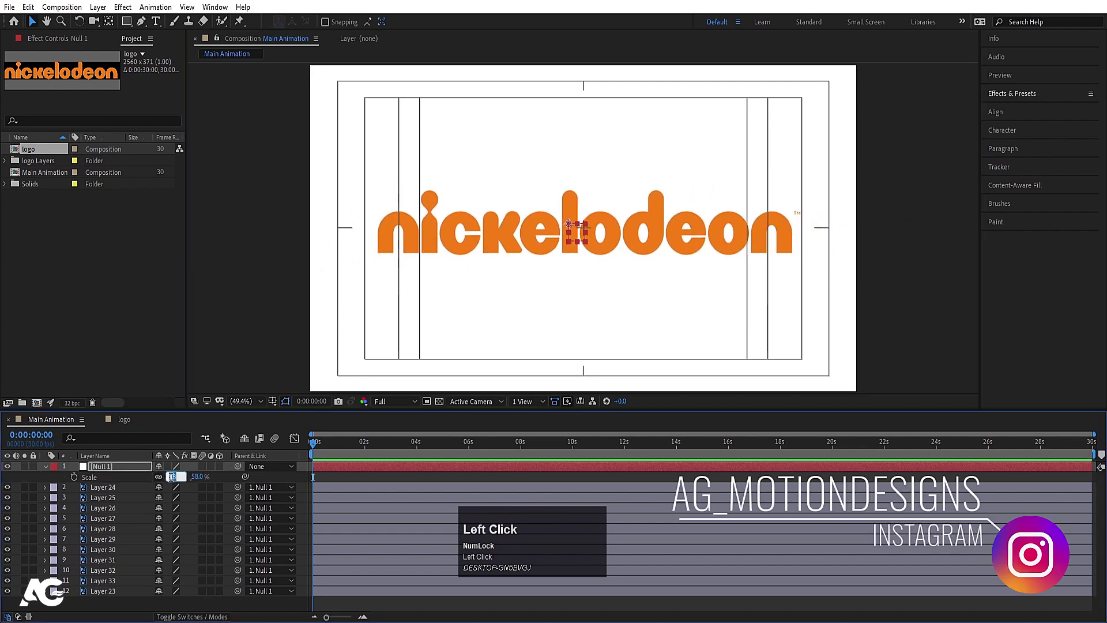
pyautogui.press('Return')
pyautogui.click(171, 478)
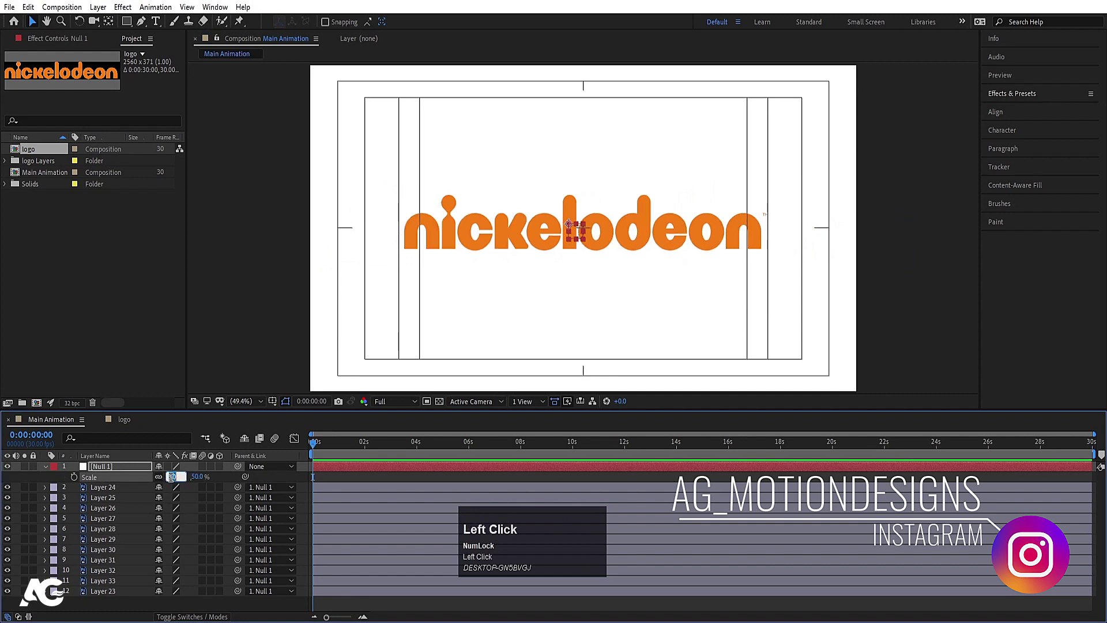
pyautogui.write('45')
pyautogui.press('Return')
# Centre the null horizontally and vertically in the composition and delete it, keeping the logo layers
pyautogui.click(1018, 113)
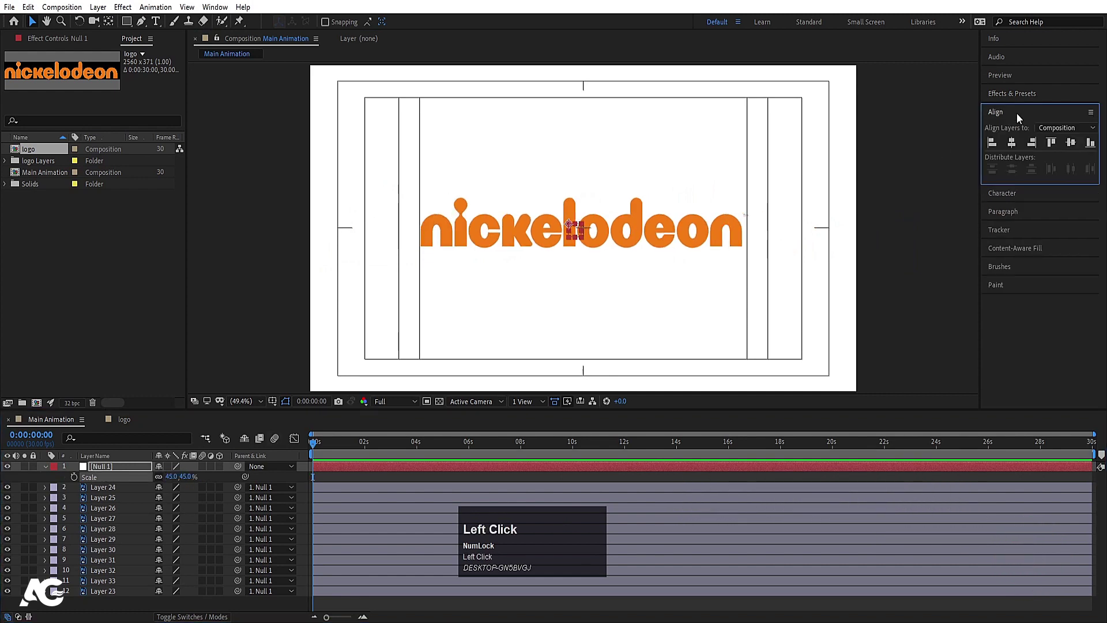
pyautogui.click(1013, 142)
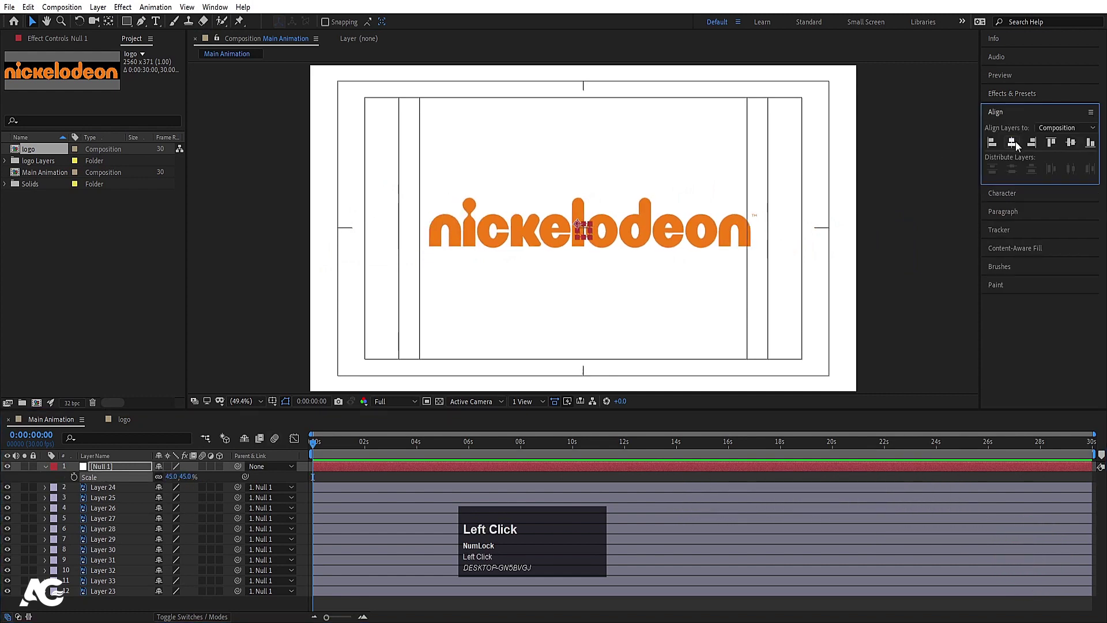
pyautogui.click(1071, 143)
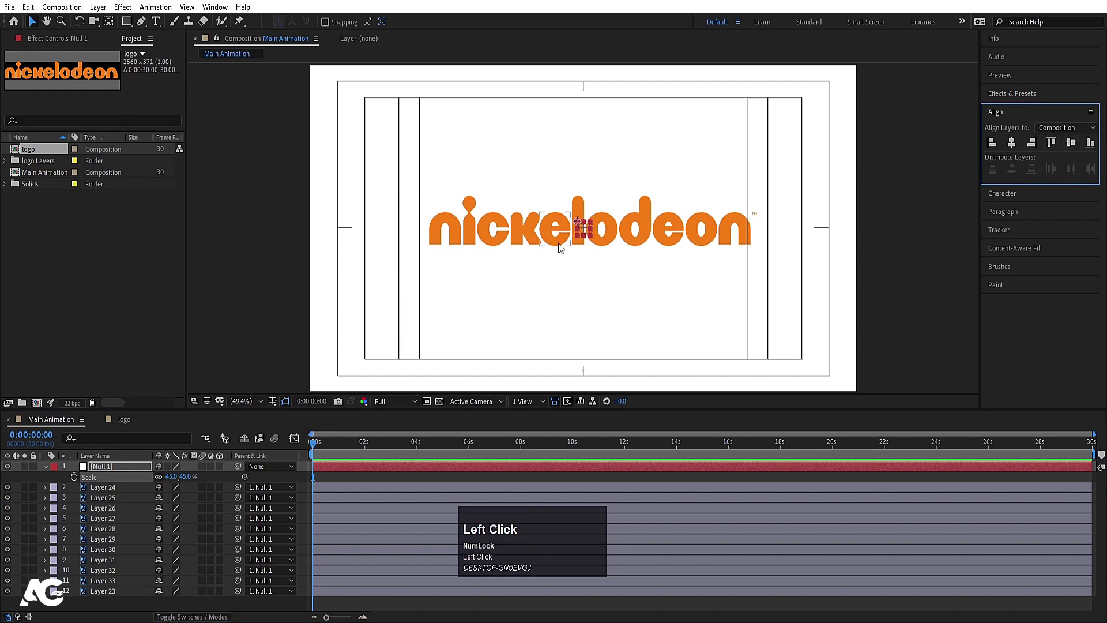
pyautogui.click(599, 301)
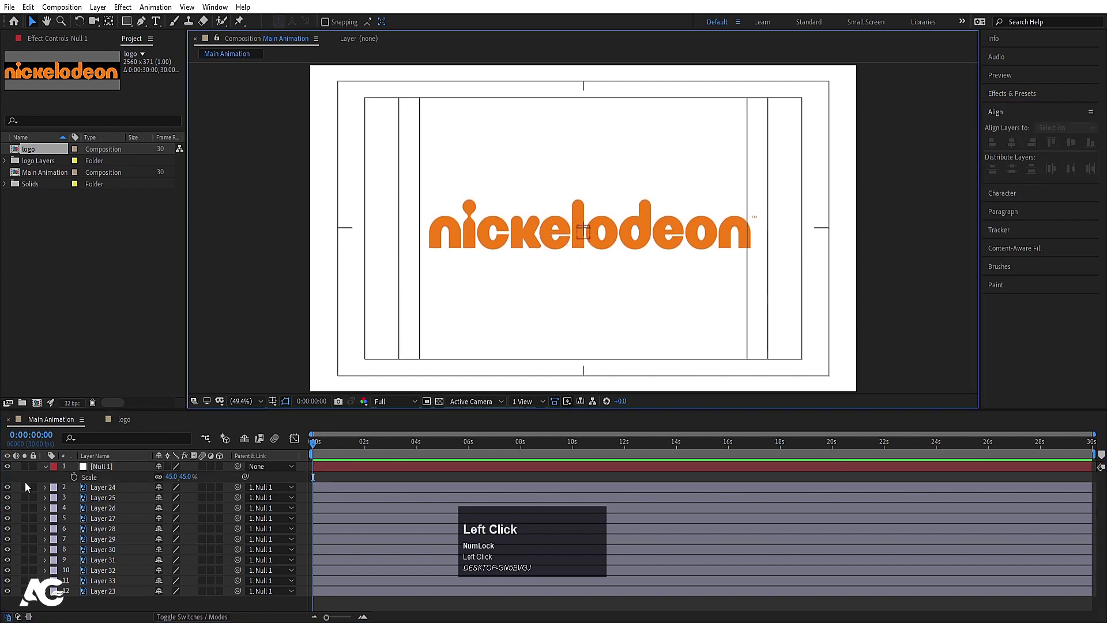
pyautogui.click(102, 466)
pyautogui.press('Delete')
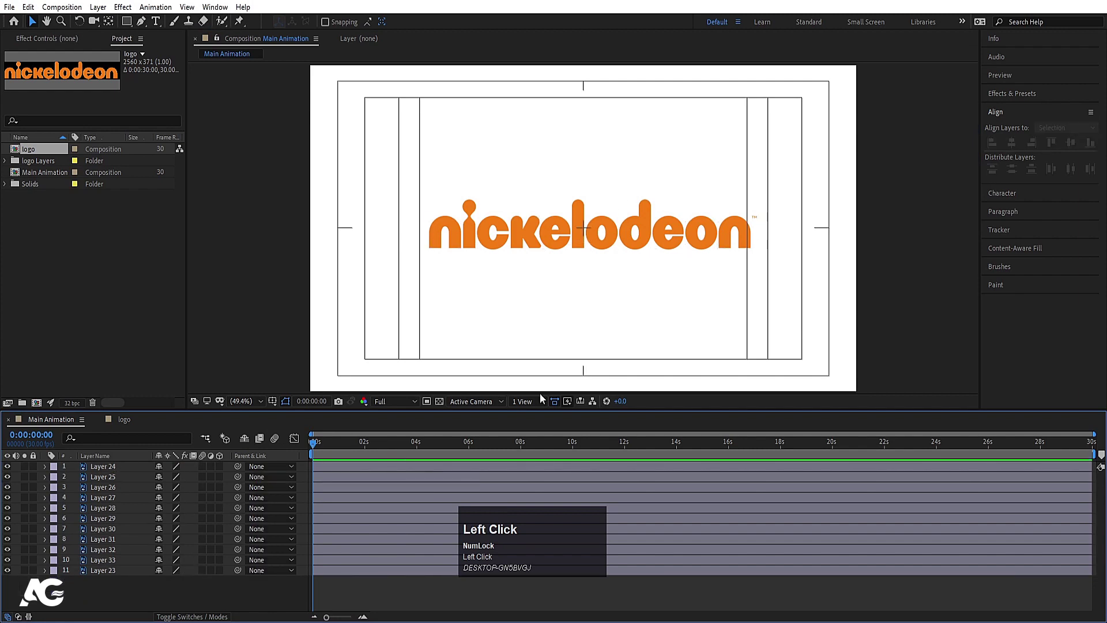
# Move the second letter e (Layer 32) straight across onto the first n and bring its layer to the top of the stack
pyautogui.click(669, 242)
pyautogui.scroll(2, 670, 237)
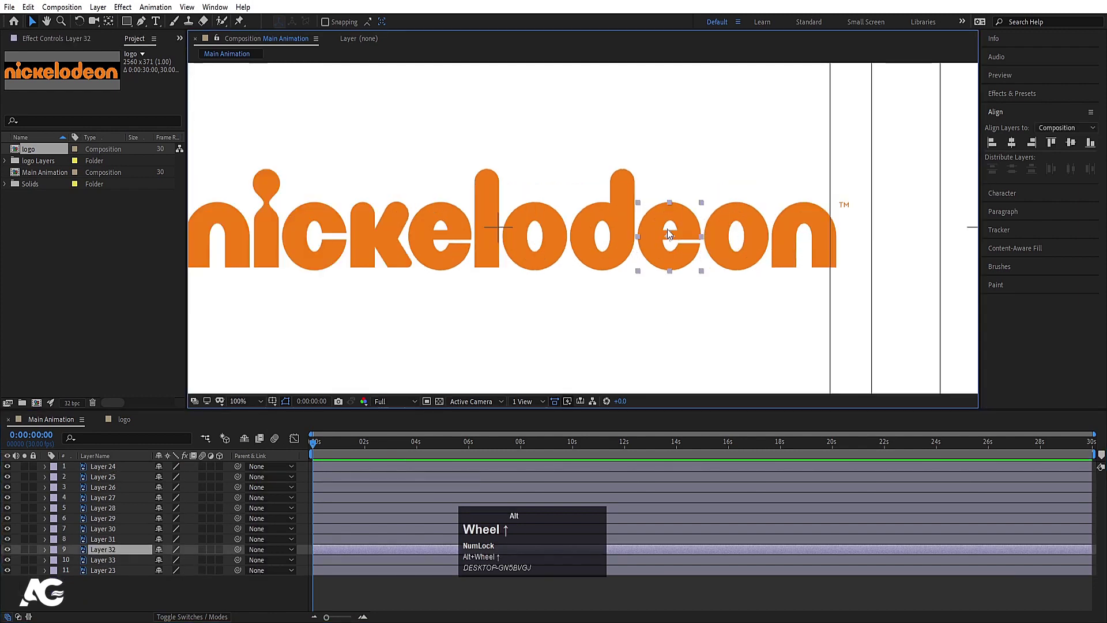
pyautogui.press('space')
pyautogui.moveTo(526, 293); pyautogui.dragTo(658, 305)
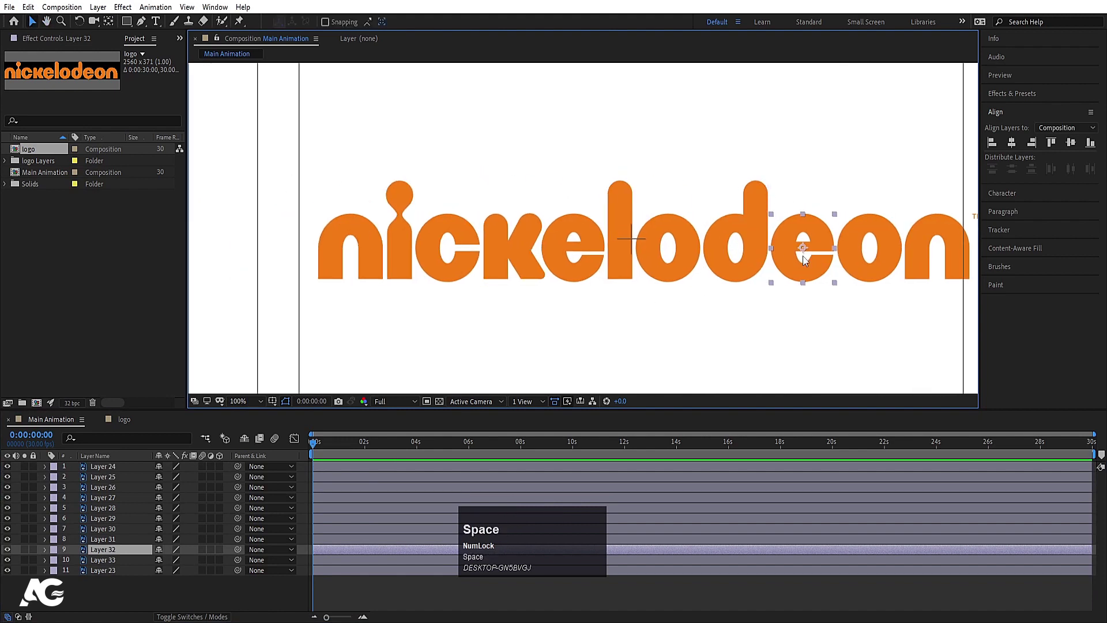
pyautogui.moveTo(805, 260); pyautogui.dragTo(350, 264)
pyautogui.click(116, 544)
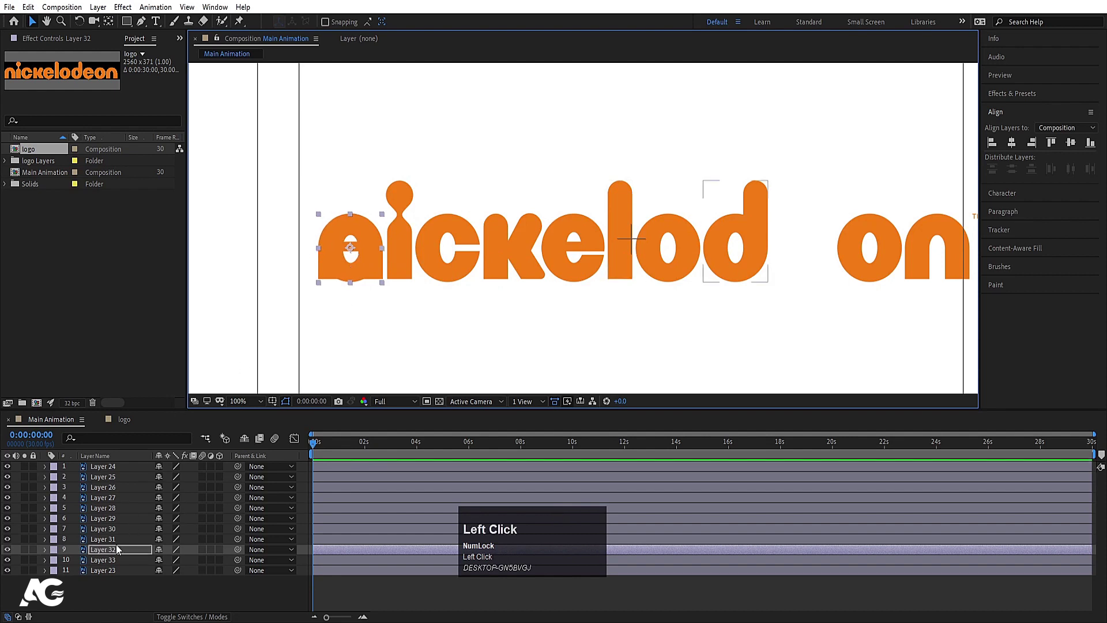
pyautogui.moveTo(112, 548); pyautogui.dragTo(112, 465)
# Separate Layer 32's Position into X and Y dimensions and hide all the other letter layers
pyautogui.press('p')
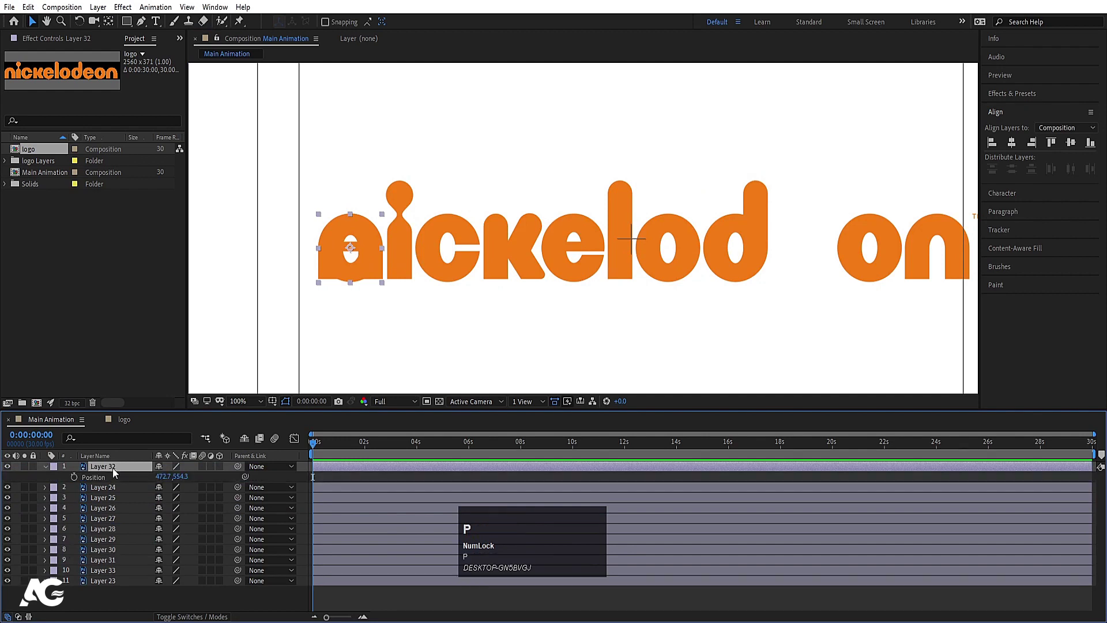
pyautogui.click(104, 477)
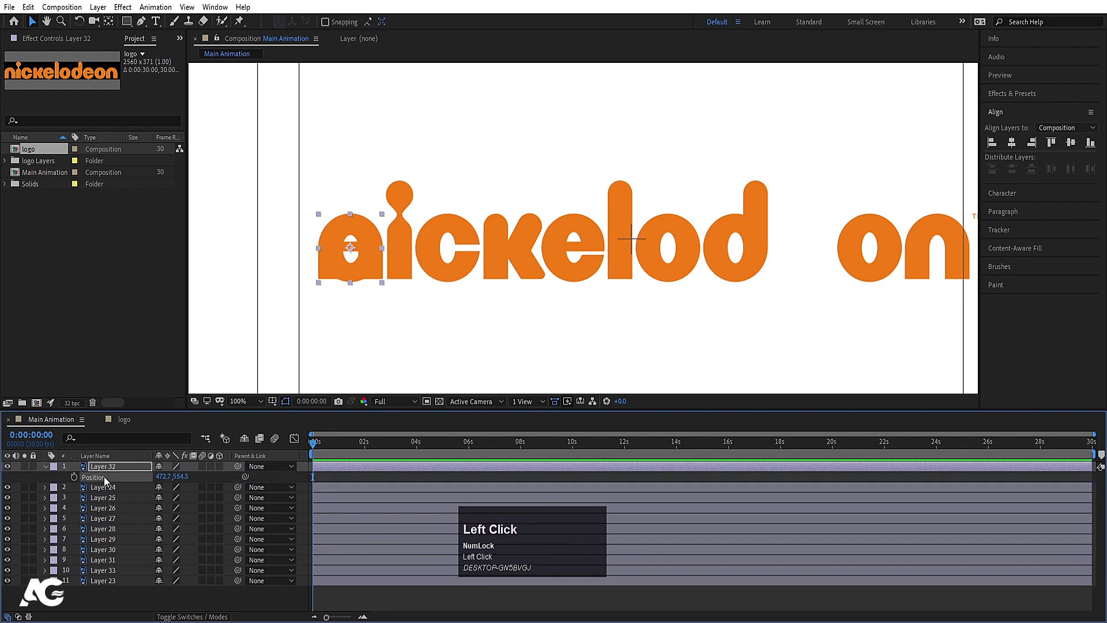
pyautogui.rightClick(103, 476)
pyautogui.click(136, 351)
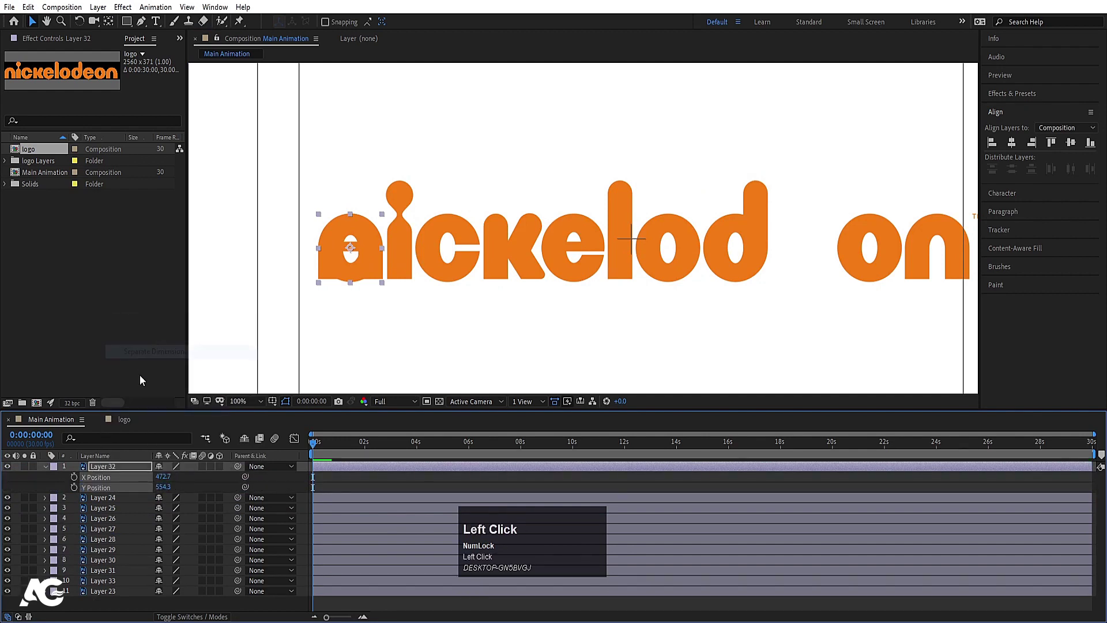
pyautogui.moveTo(8, 498); pyautogui.dragTo(107, 555)
pyautogui.click(107, 498)
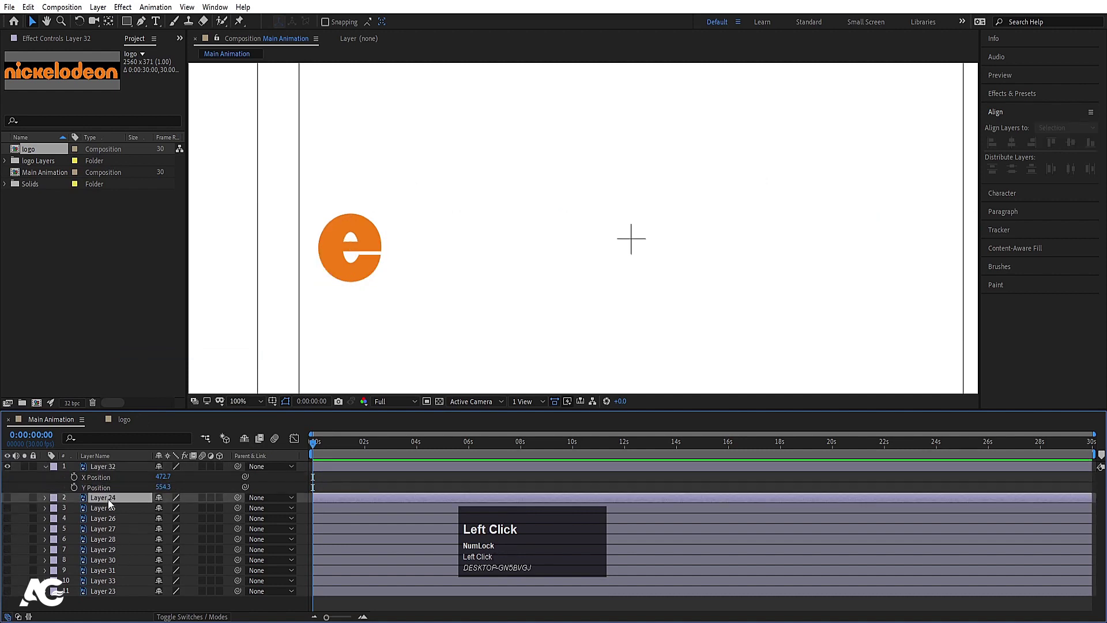
# Mark every letter layer except Layer 32 as shy and hide the shy layers from the timeline
pyautogui.keyDown('shift'); pyautogui.click(95, 590); pyautogui.keyUp('shift')
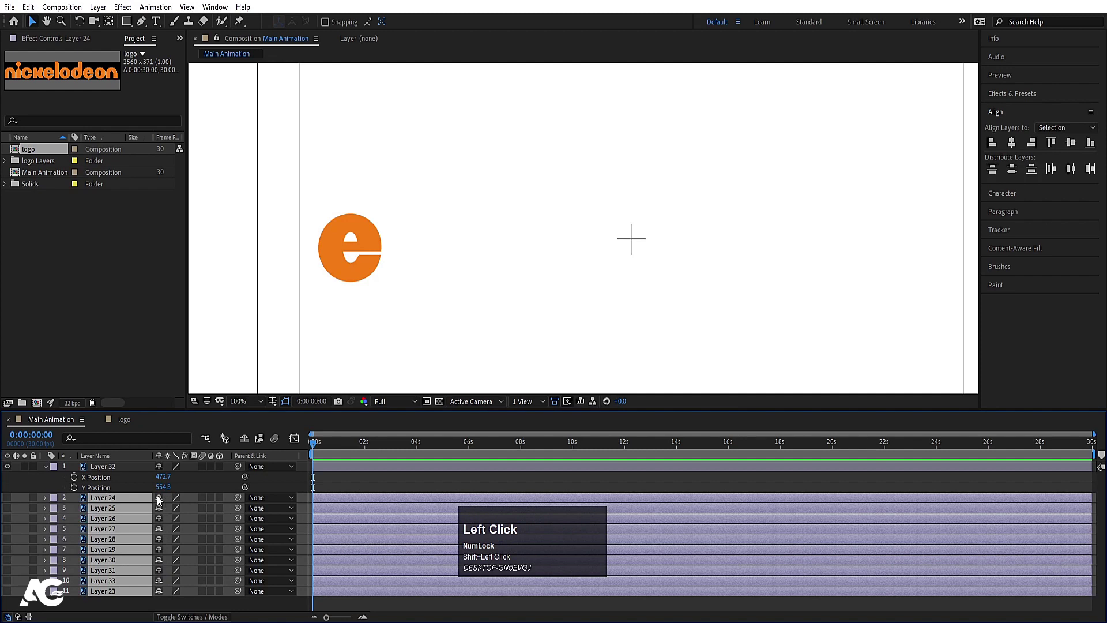
pyautogui.click(245, 439)
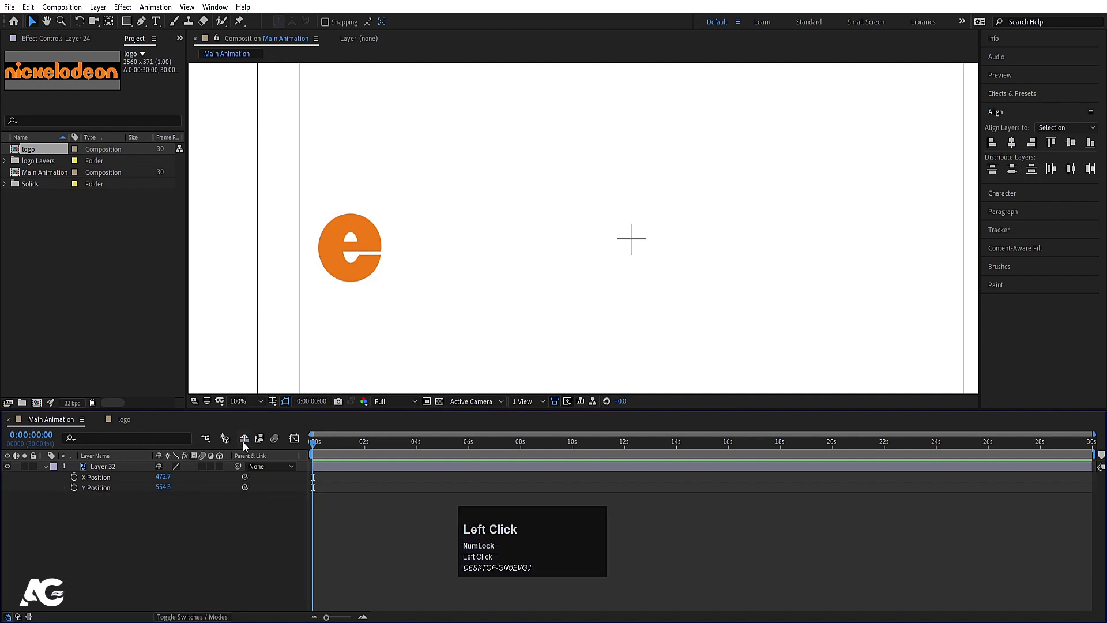
pyautogui.click(244, 439)
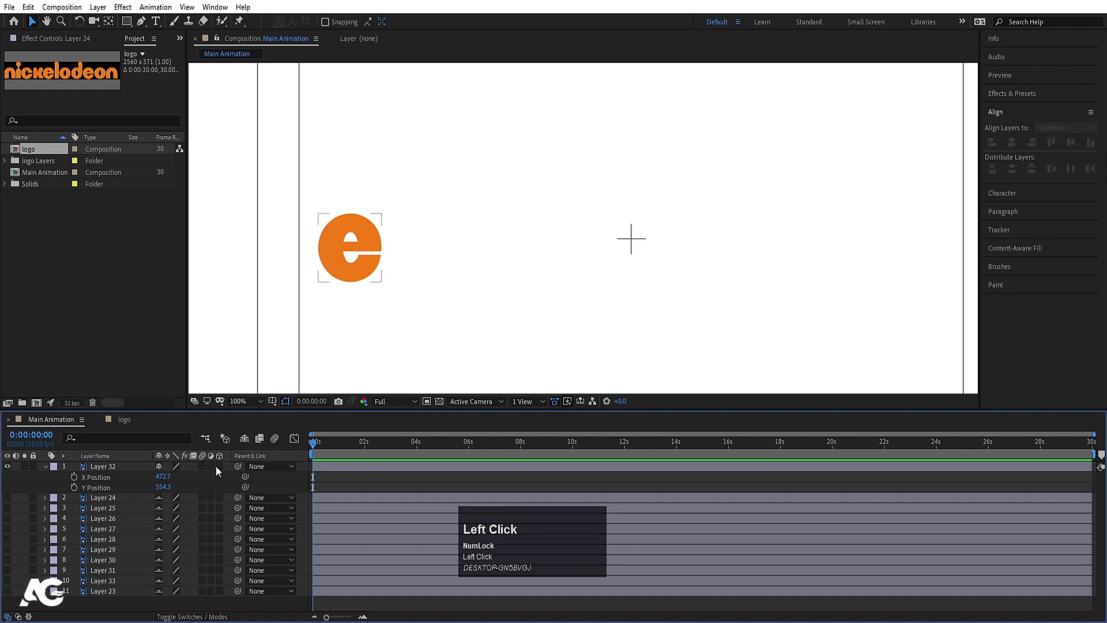
pyautogui.click(131, 498)
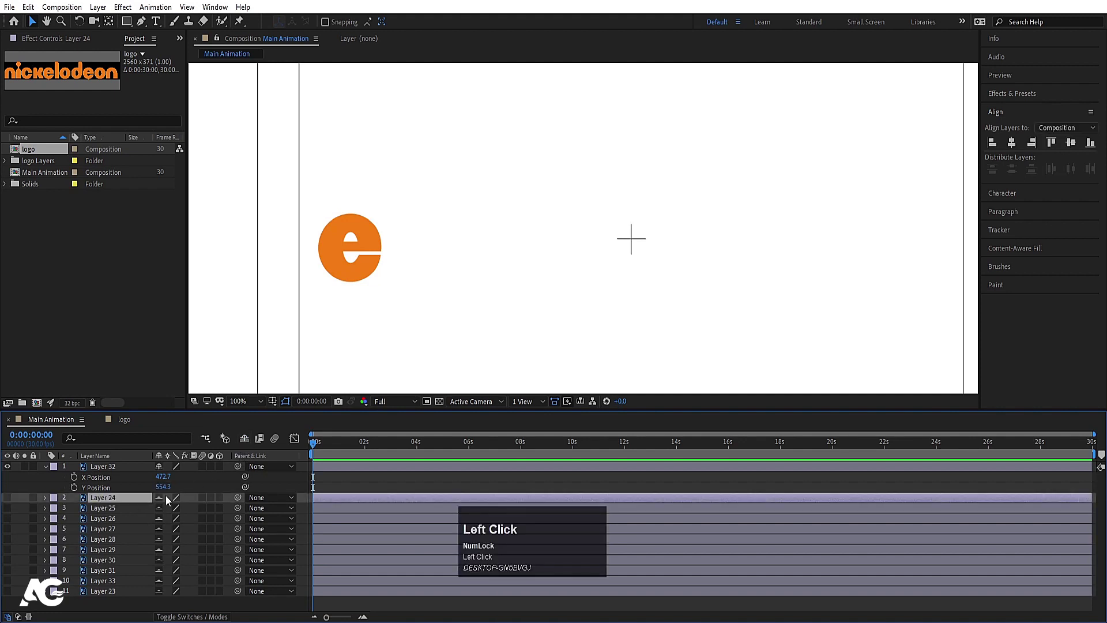
pyautogui.click(243, 439)
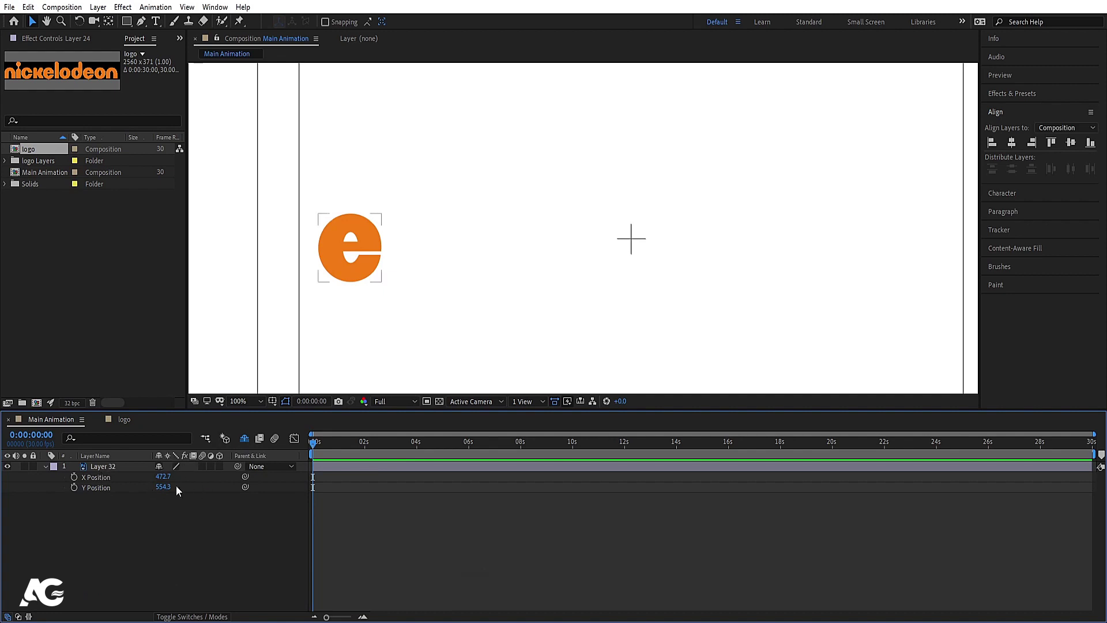
# Keyframe Layer 32's Y Position at the first frame and raise the e to a Y Position of 278.3 at 0:00:00:20
pyautogui.click(114, 467)
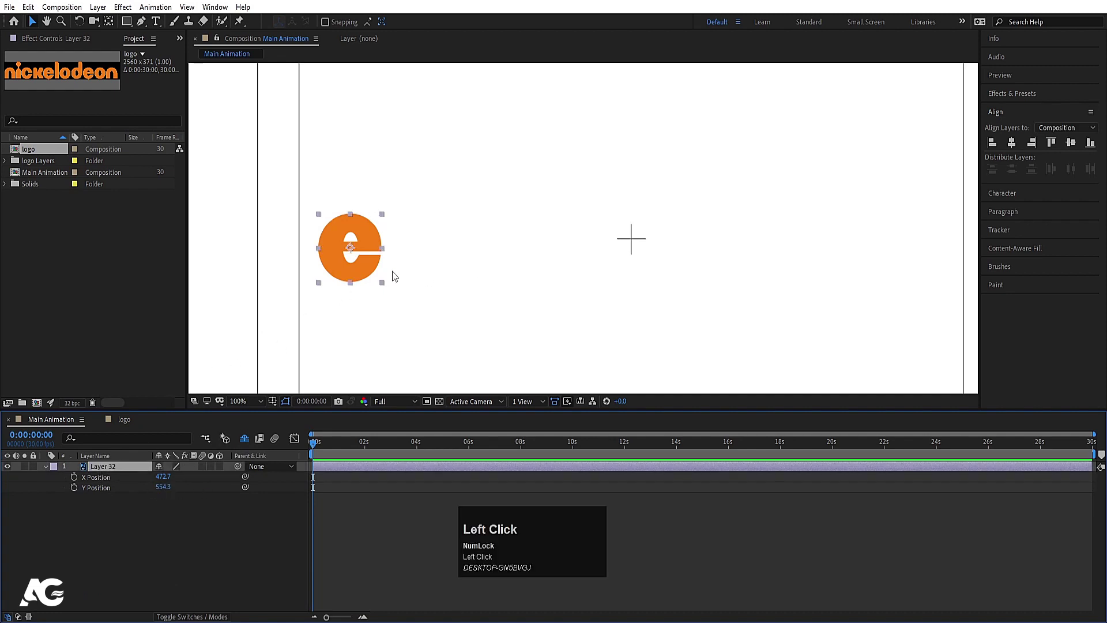
pyautogui.click(95, 468)
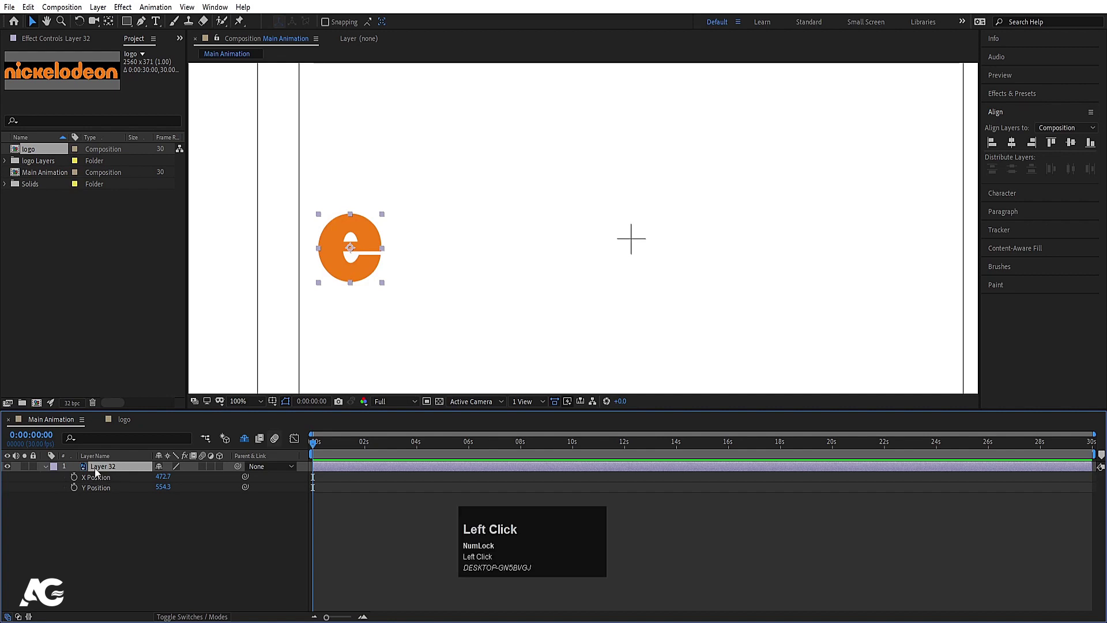
pyautogui.click(73, 487)
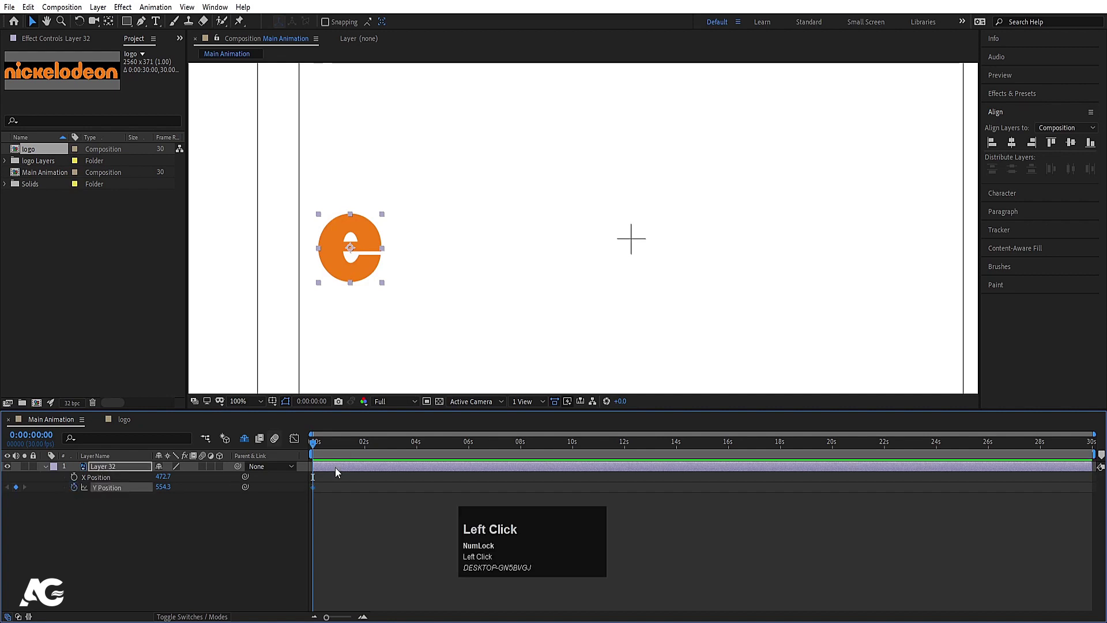
pyautogui.press('=')
pyautogui.press('=')
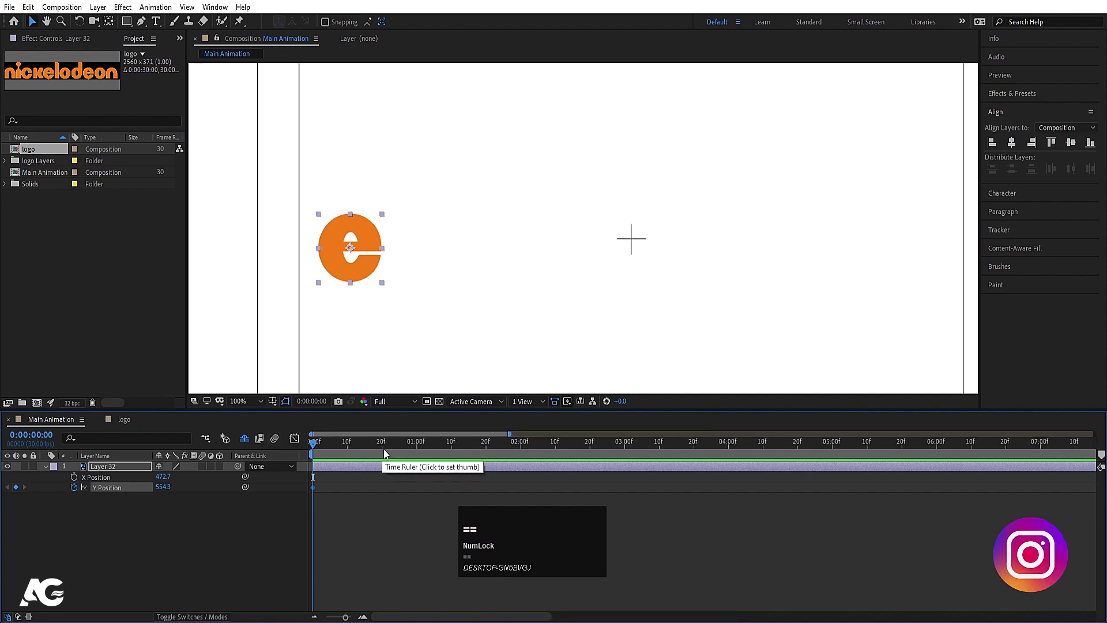
pyautogui.click(381, 443)
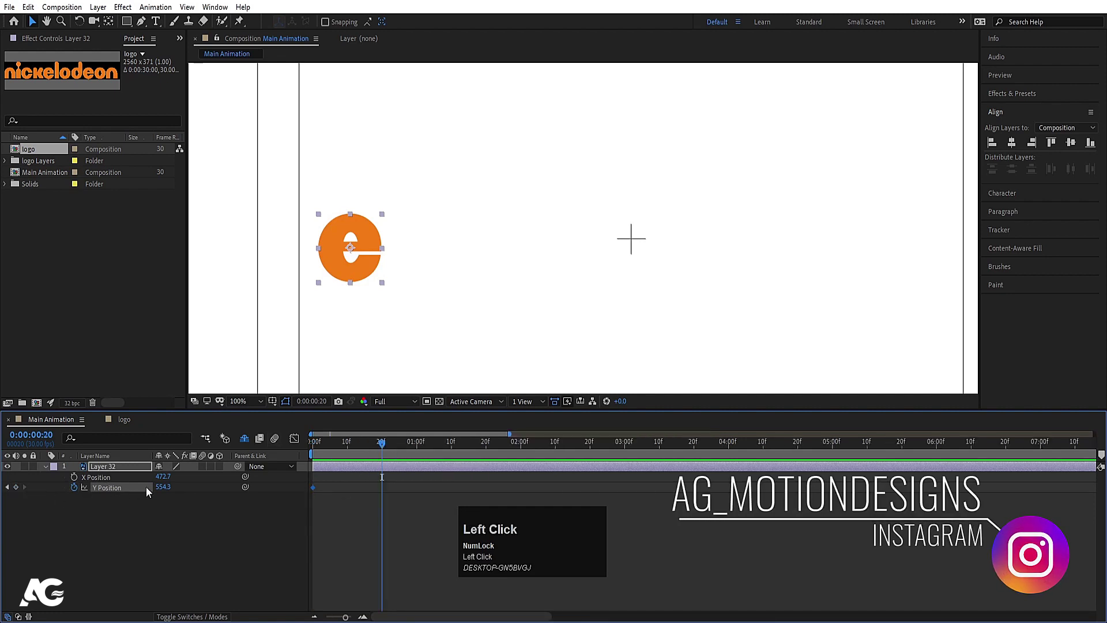
pyautogui.moveTo(164, 487); pyautogui.dragTo(97, 487)
pyautogui.scroll(-2, 475, 242)
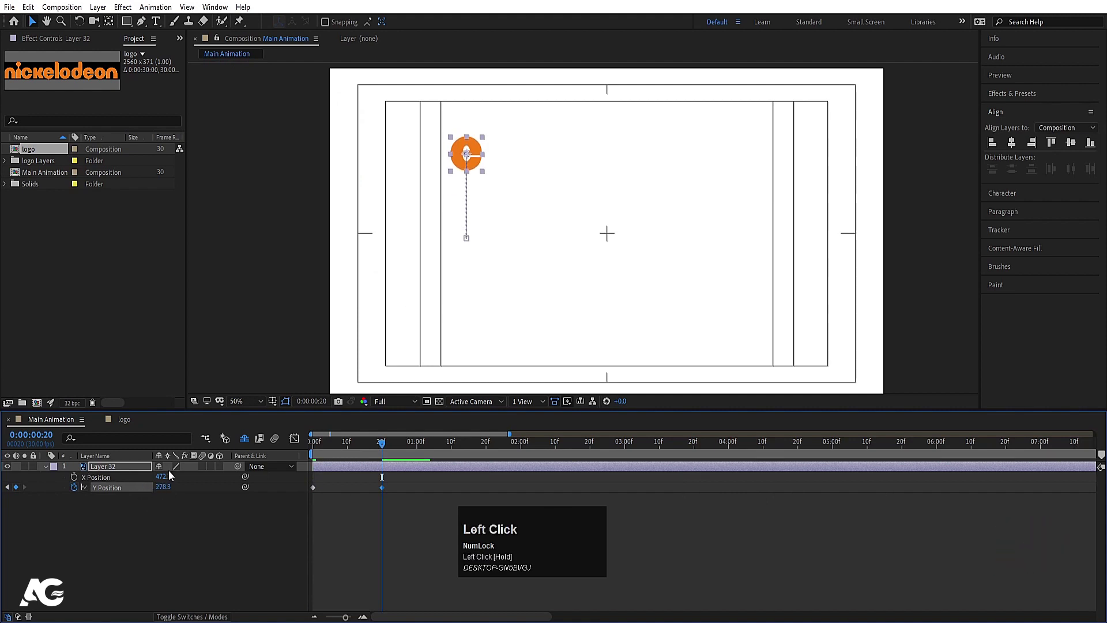
# Copy Layer 32's first Y Position keyframe to 0:00:01:10 so the letter drops back to its starting height
pyautogui.click(451, 442)
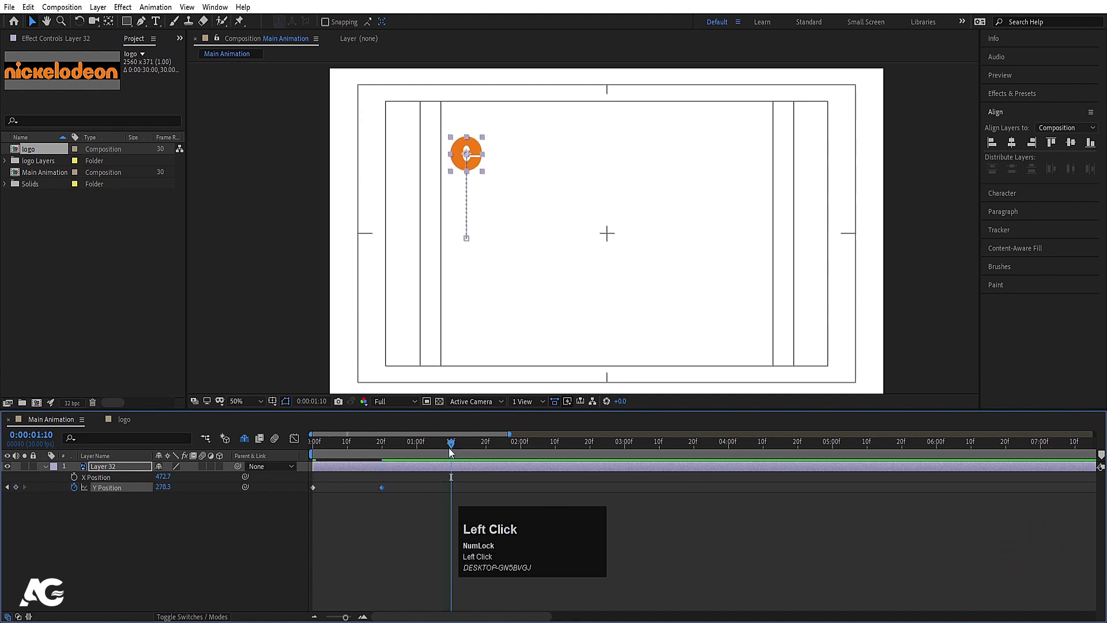
pyautogui.click(311, 487)
pyautogui.hotkey('ctrl', 'c')
pyautogui.hotkey('ctrl', 'v')
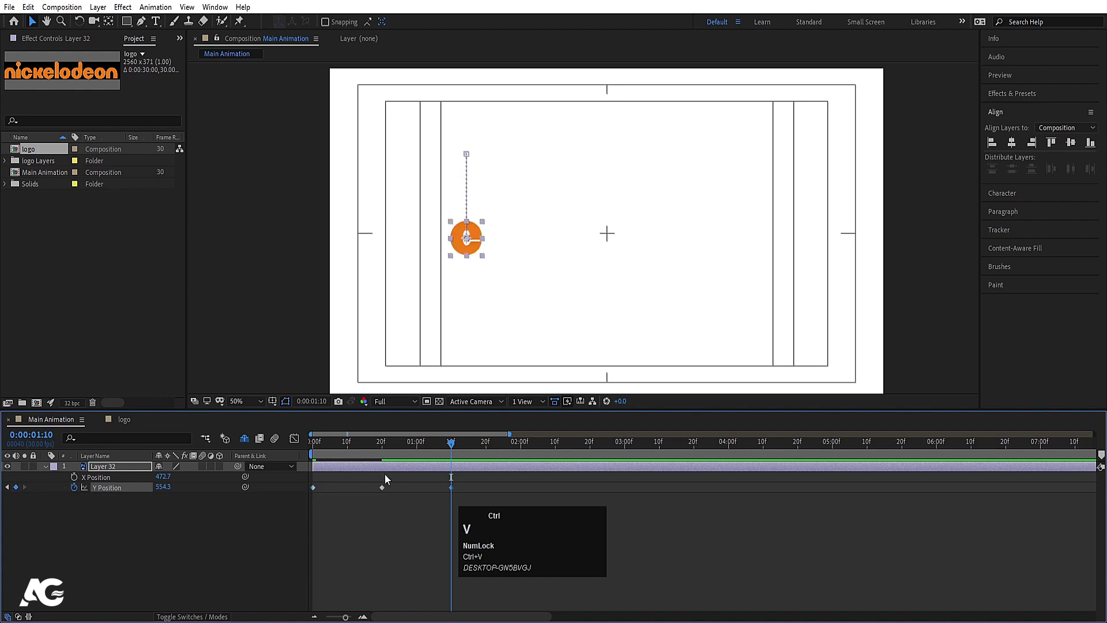
# Add a small second bounce with a resting Y Position keyframe at 0:00:01:24 and a Y Position of 481.3 at 0:00:01:17
pyautogui.moveTo(495, 447)
pyautogui.mouseDown()
pyautogui.moveTo(481, 444)
pyautogui.moveTo(500, 444)
pyautogui.mouseUp()
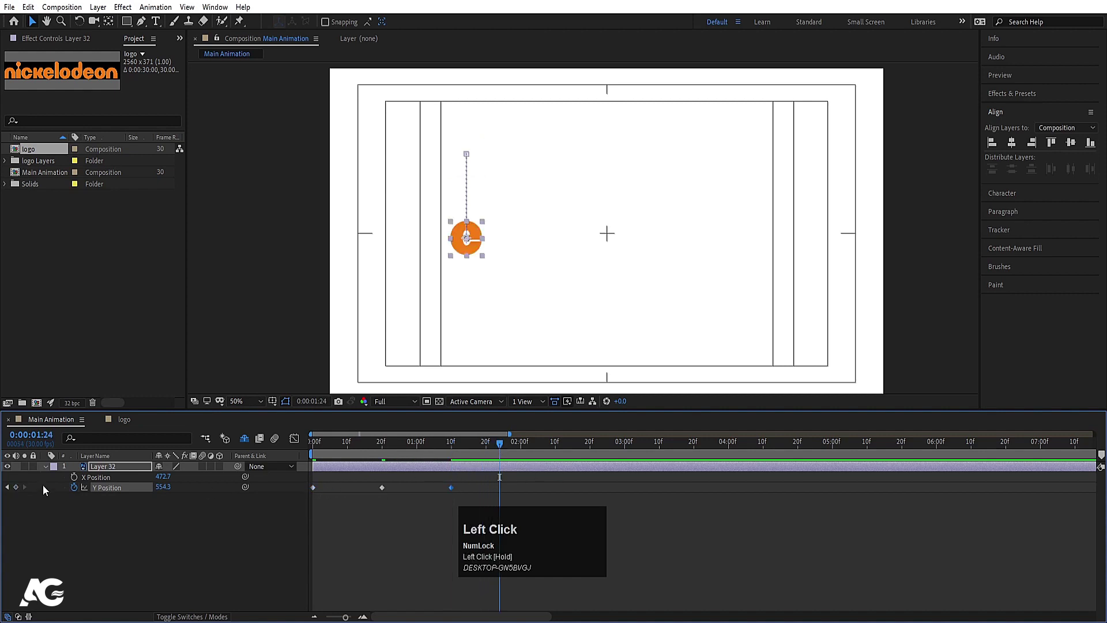
pyautogui.click(16, 487)
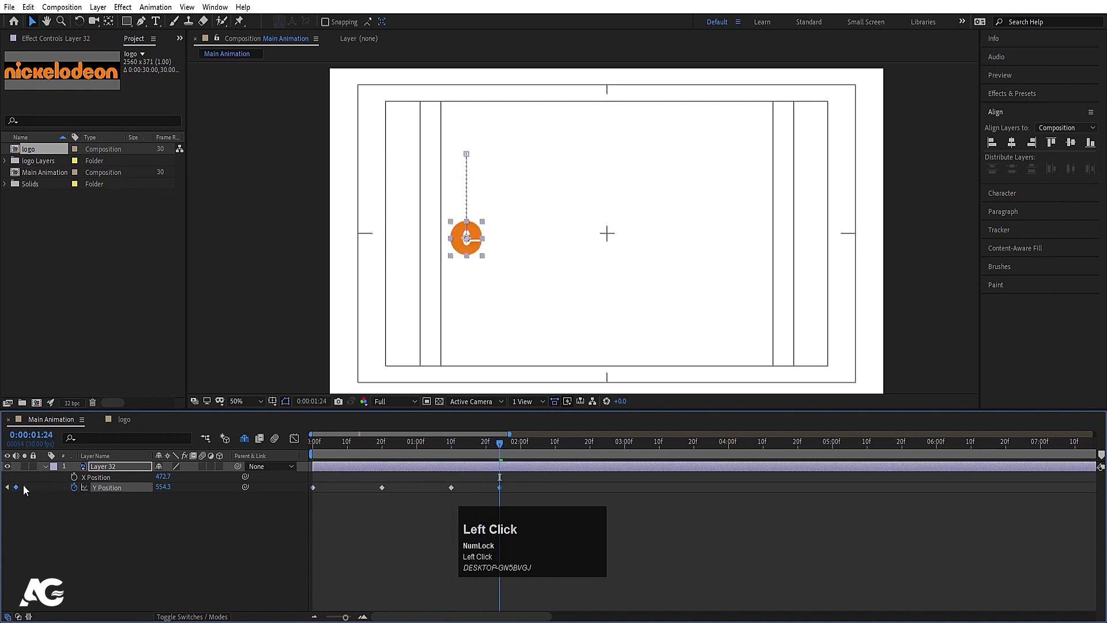
pyautogui.click(475, 448)
pyautogui.moveTo(162, 489); pyautogui.dragTo(348, 489)
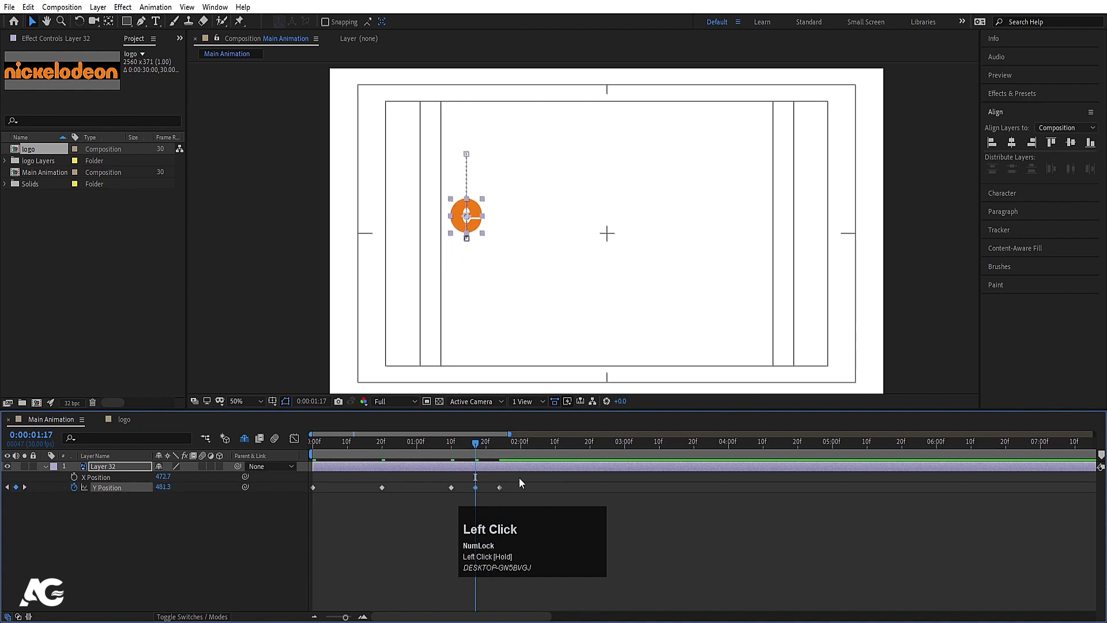
# Easy-ease all the Y Position keyframes and reshape their speed graph to slow at each peak and speed up at take-off and landing
pyautogui.moveTo(520, 479); pyautogui.dragTo(195, 533)
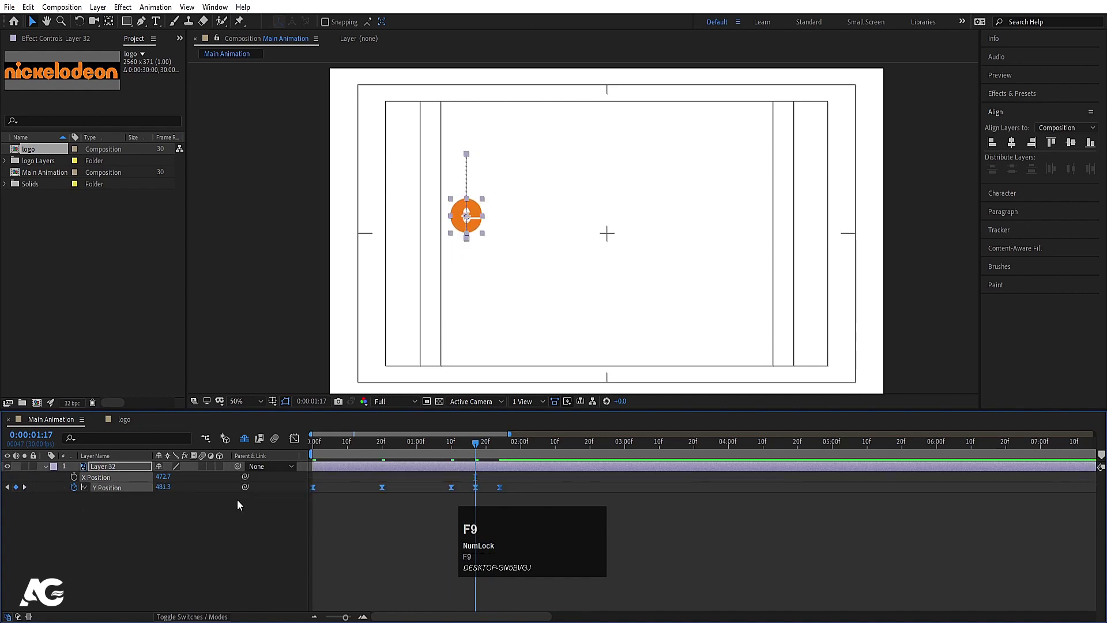
pyautogui.click(295, 438)
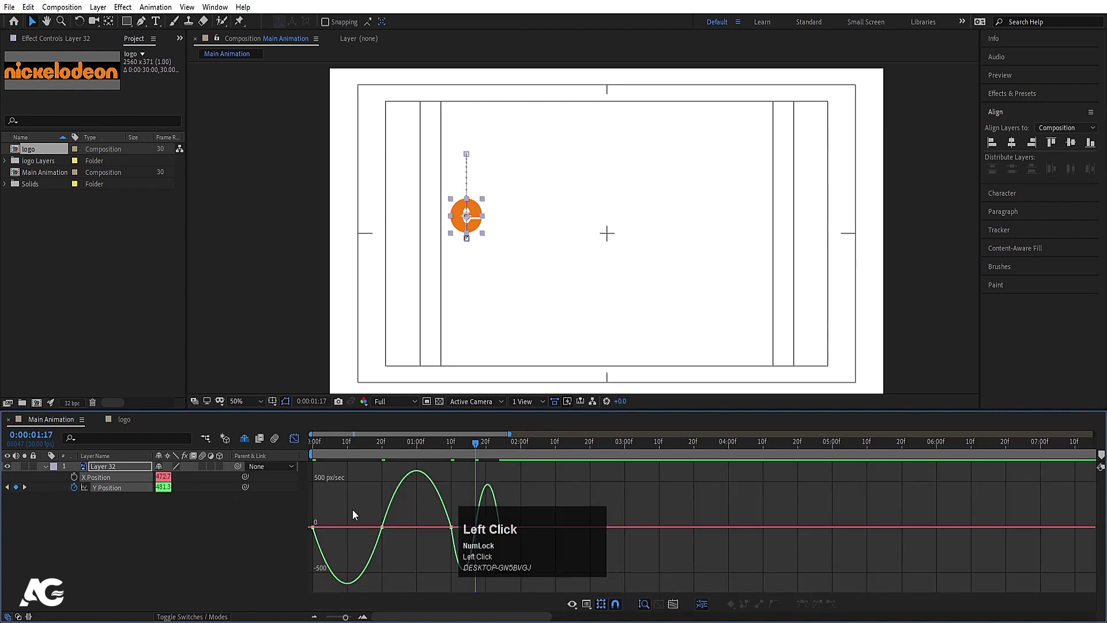
pyautogui.moveTo(350, 507); pyautogui.dragTo(319, 528)
pyautogui.click(297, 556)
pyautogui.moveTo(450, 520); pyautogui.dragTo(492, 520)
pyautogui.hotkey('ctrl', 'z')
pyautogui.click(451, 521)
pyautogui.click(477, 519)
# Preview the letter e's bounce from the first frame
pyautogui.click(314, 442)
pyautogui.press('space')
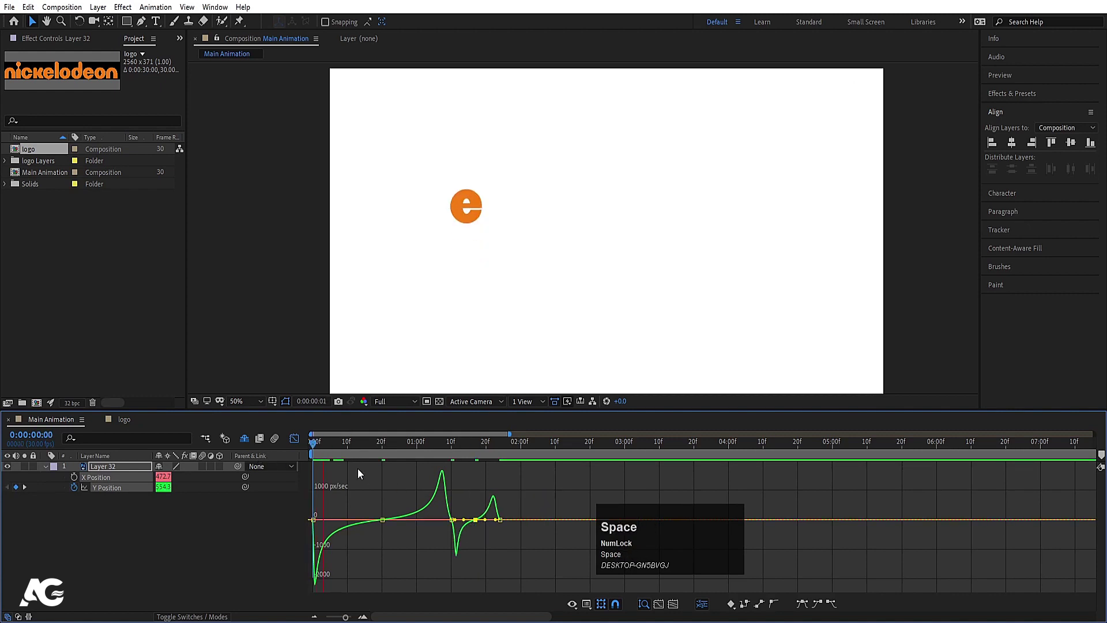
pyautogui.press('Num_Lock')
pyautogui.press('KP_Subtract')
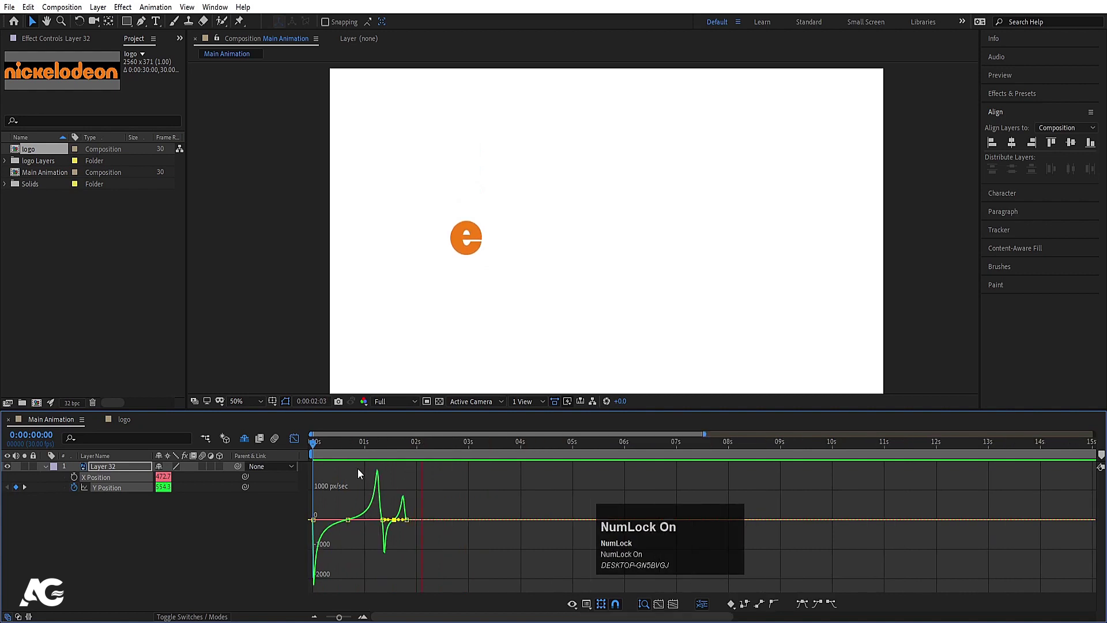
pyautogui.press('space')
pyautogui.click(264, 450)
# Compress all the Y Position keyframes proportionally so the bounce ends at about 0:00:01:09, and preview the faster timing
pyautogui.click(294, 438)
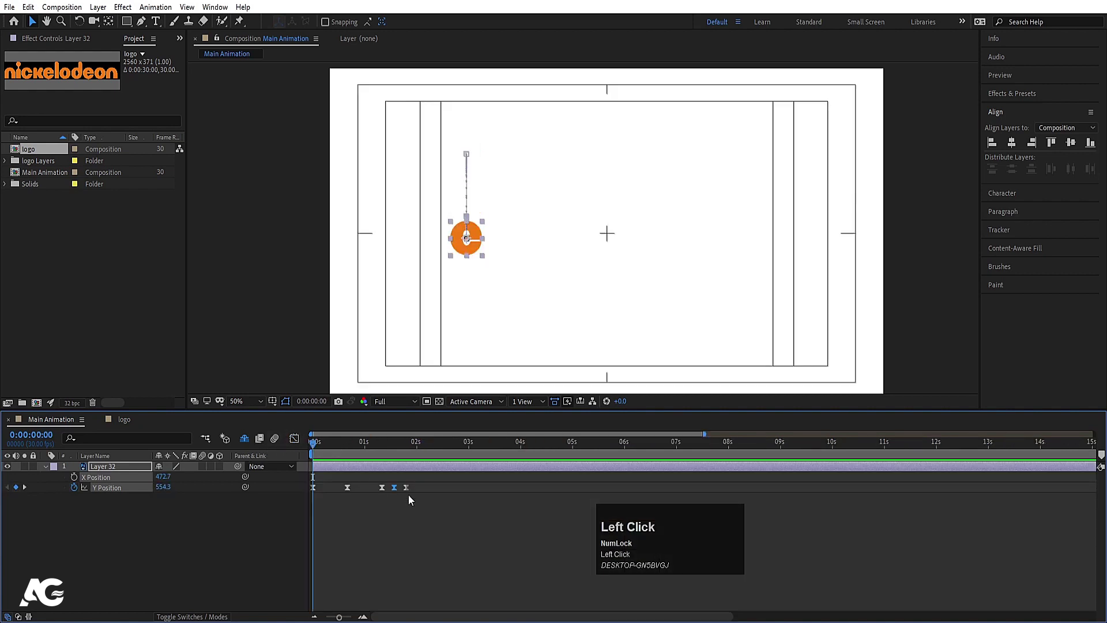
pyautogui.moveTo(440, 484); pyautogui.dragTo(279, 533)
pyautogui.press('=')
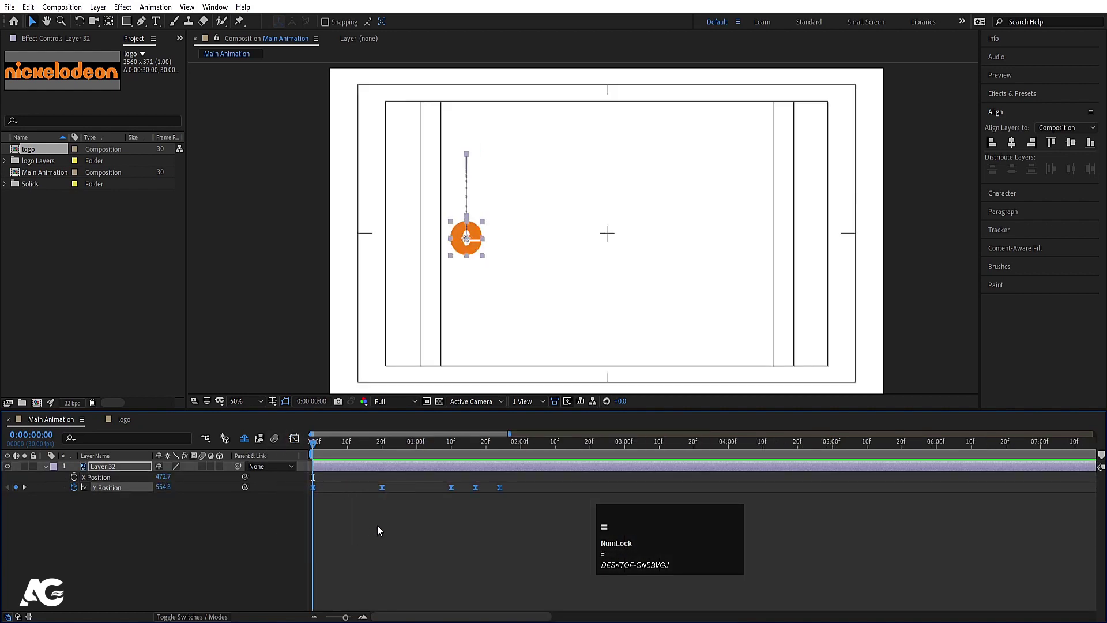
pyautogui.moveTo(499, 487); pyautogui.dragTo(448, 487)
pyautogui.press('space')
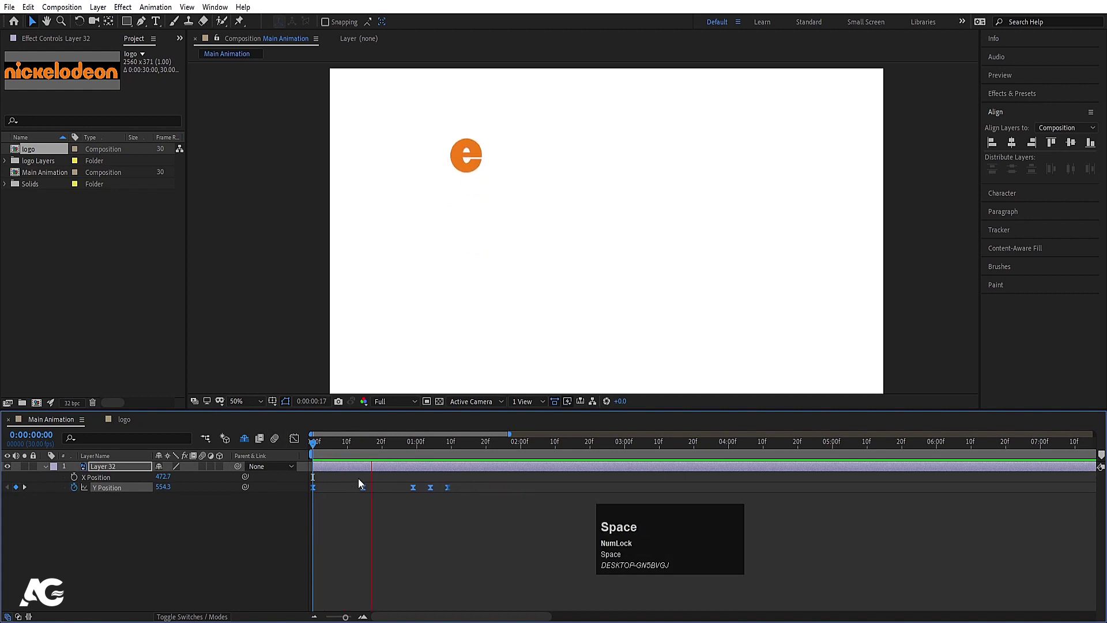
pyautogui.press('space')
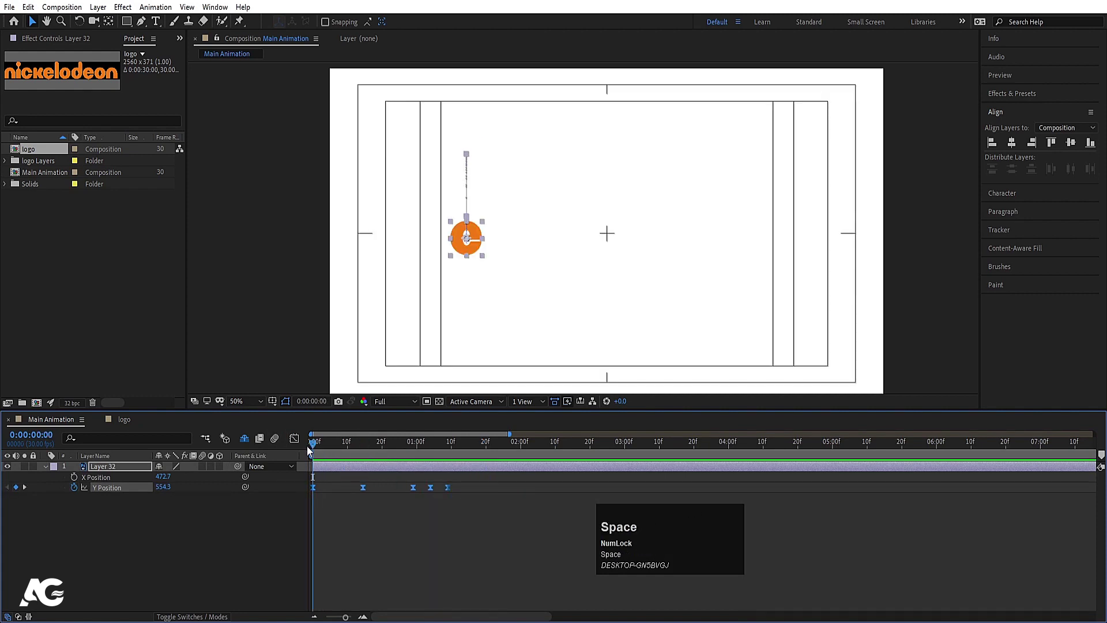
pyautogui.press('space')
# Keyframe Layer 32's Rotation at 0 on the first frame and at one full turn on the landing keyframe at 0:00:00:29
pyautogui.moveTo(311, 445); pyautogui.dragTo(109, 466)
pyautogui.press('r')
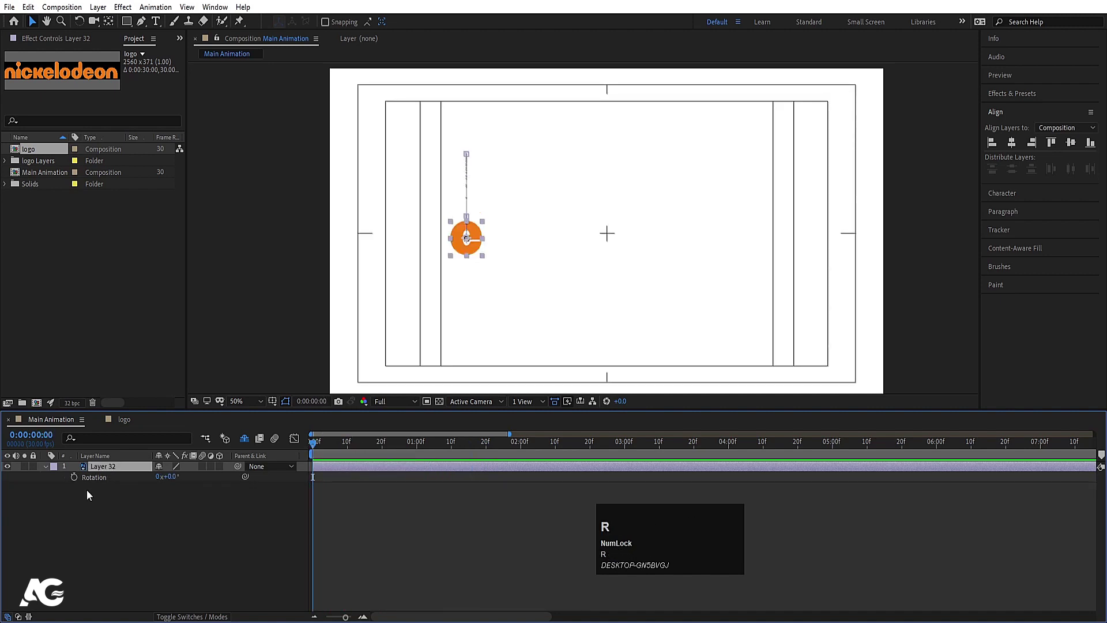
pyautogui.click(73, 477)
pyautogui.press('u')
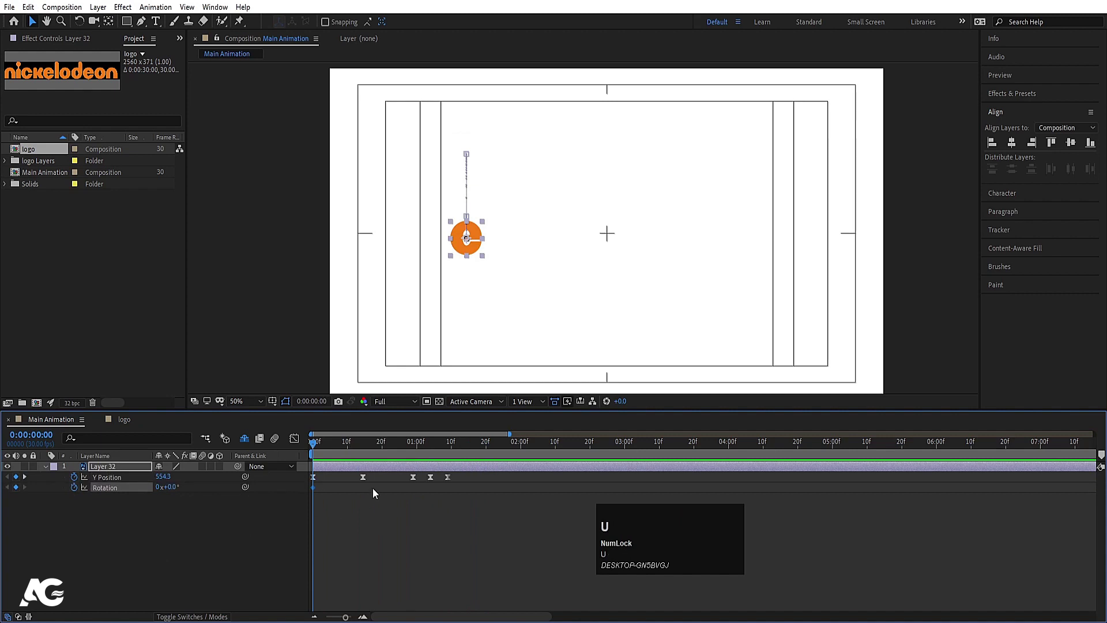
pyautogui.press('k')
pyautogui.press('k')
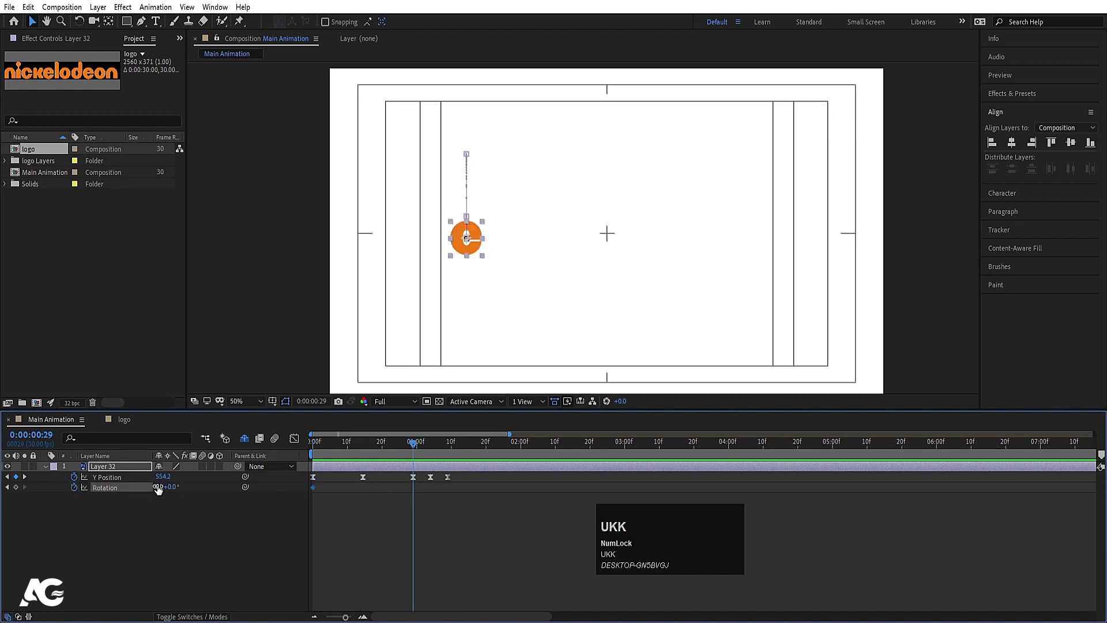
pyautogui.click(158, 487)
pyautogui.write('1')
pyautogui.press('Return')
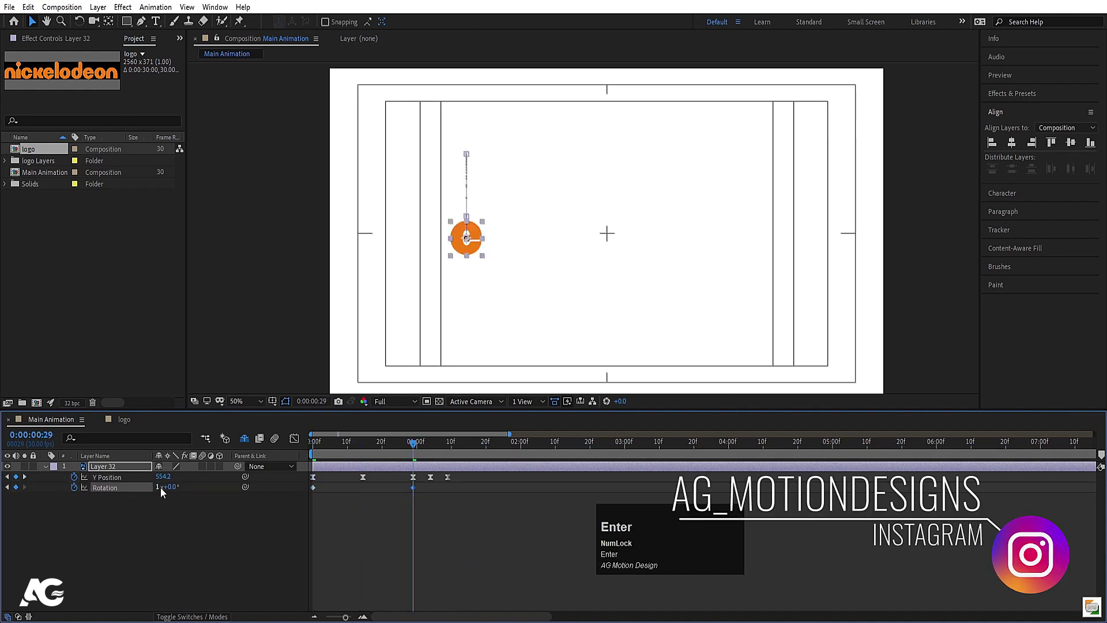
# Easy-ease both Rotation keyframes and lengthen their influence handles so the spin speed peaks sharply midway
pyautogui.moveTo(426, 489); pyautogui.dragTo(292, 519)
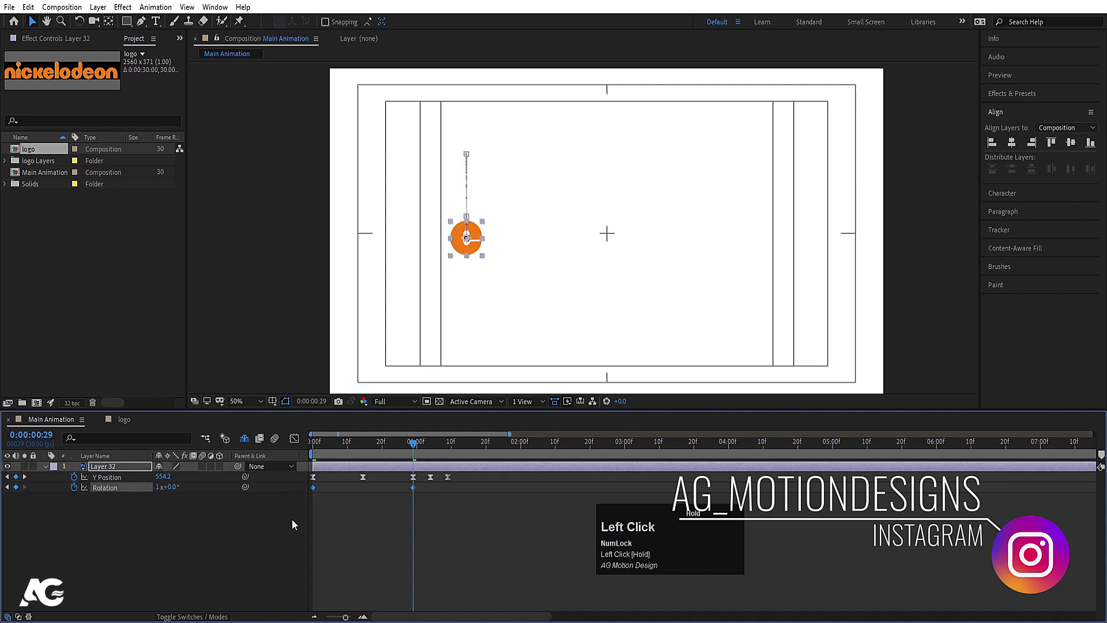
pyautogui.press('F9')
pyautogui.click(295, 438)
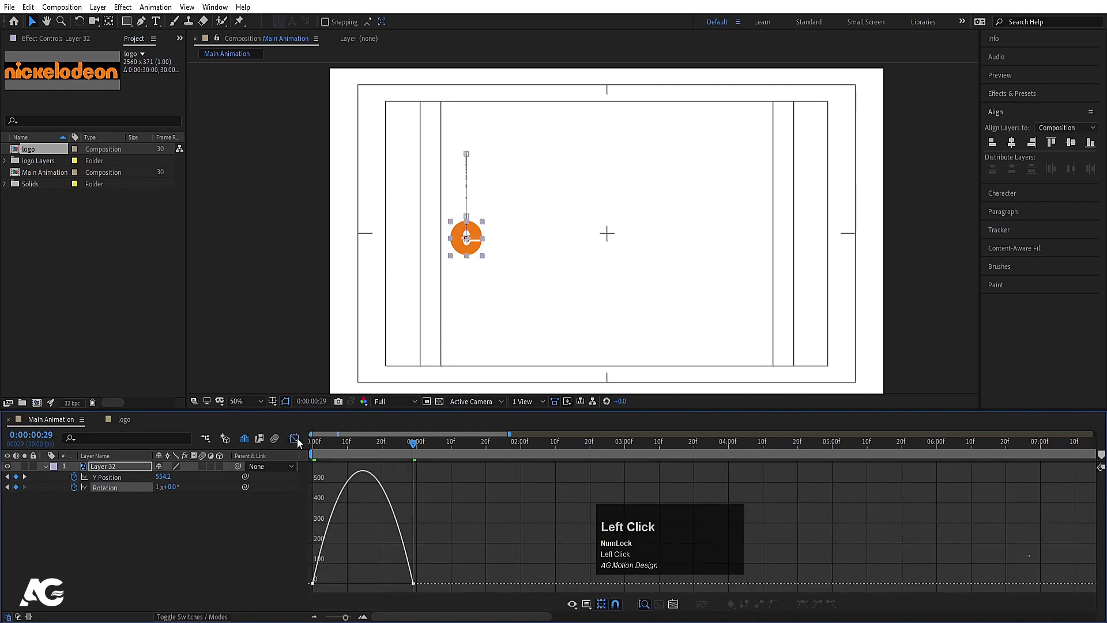
pyautogui.moveTo(445, 539); pyautogui.dragTo(255, 610)
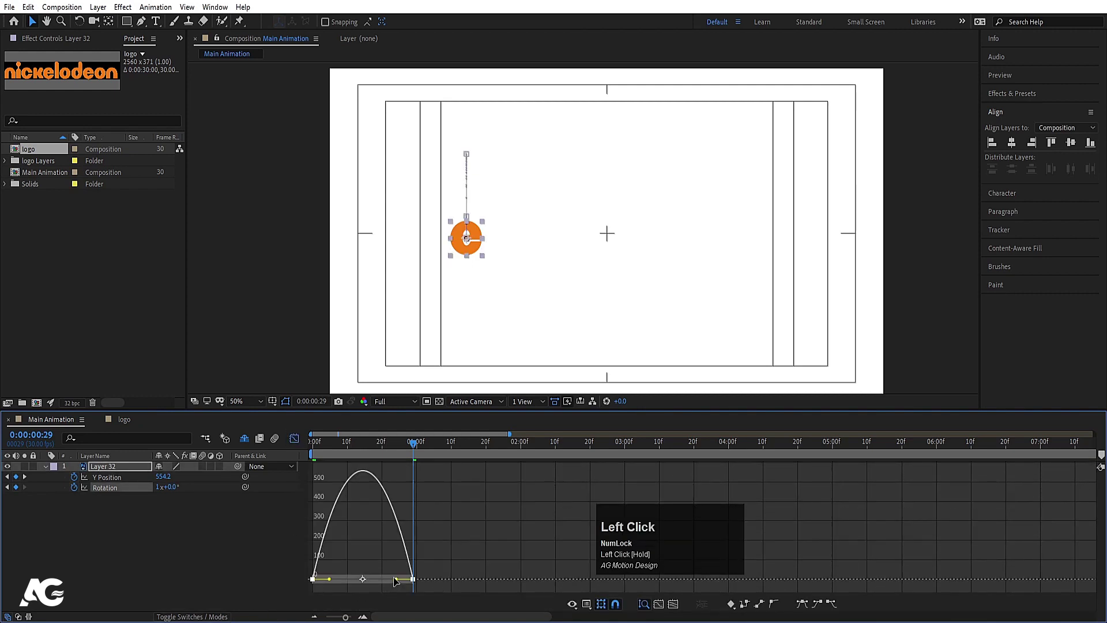
pyautogui.moveTo(396, 579); pyautogui.dragTo(349, 579)
# Preview the bounce and spin of the letter e from the first frame and return to the start of the timeline
pyautogui.click(314, 441)
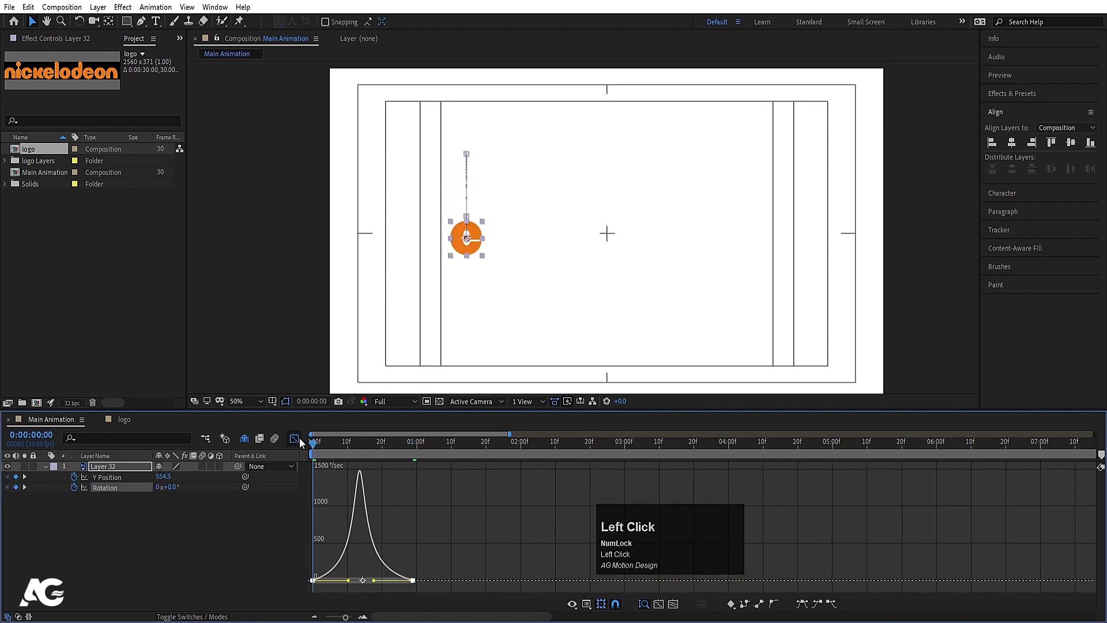
pyautogui.click(298, 438)
pyautogui.press('space')
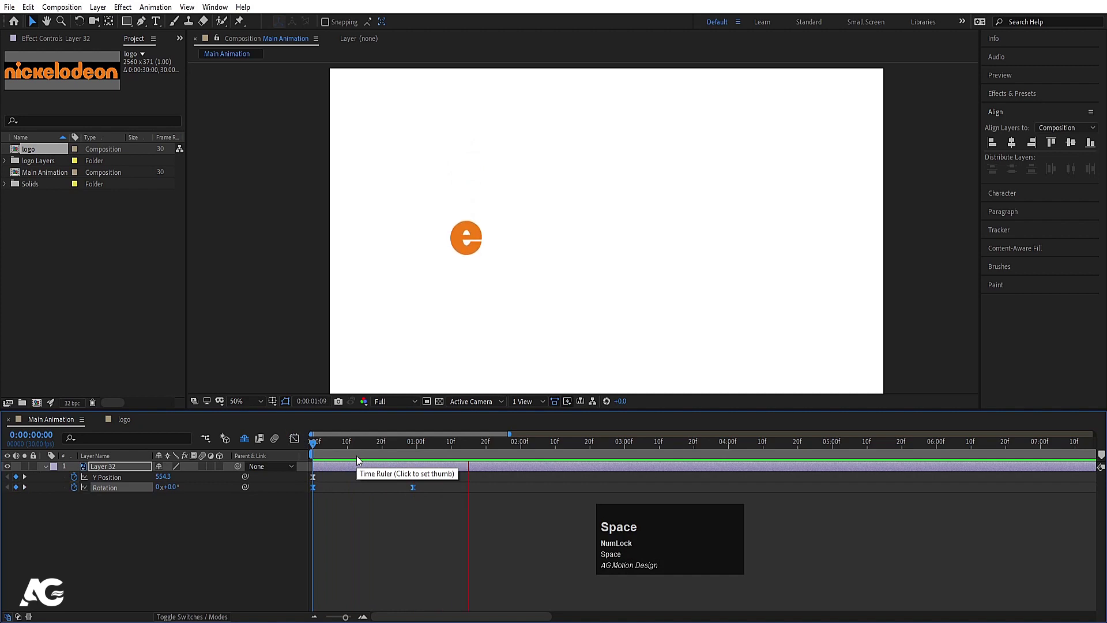
pyautogui.click(441, 453)
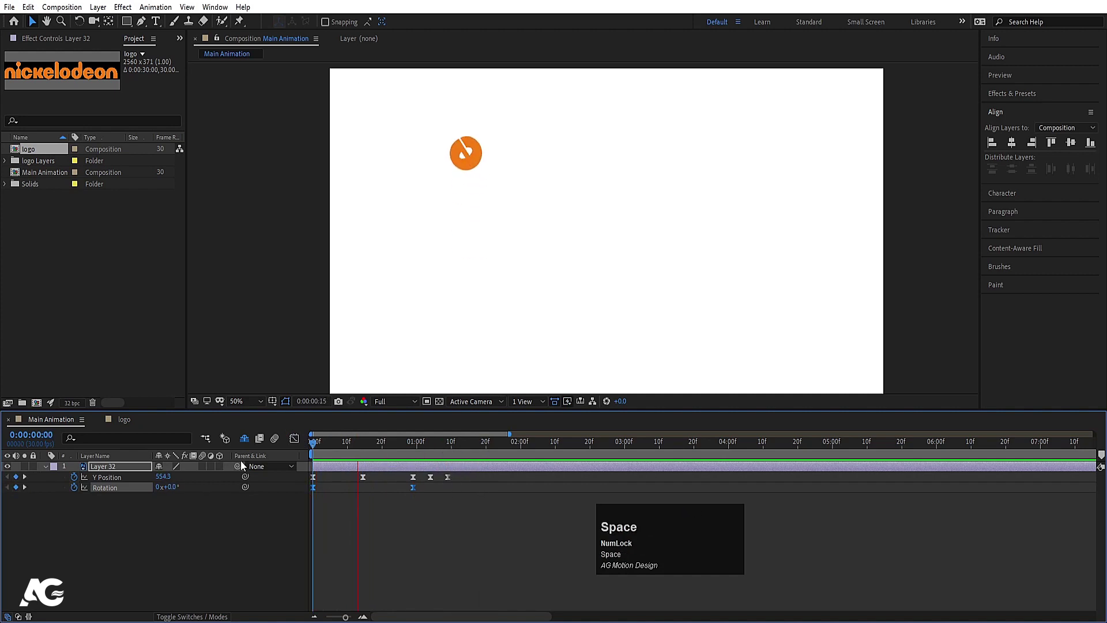
pyautogui.press('space')
pyautogui.moveTo(367, 456); pyautogui.dragTo(316, 455)
pyautogui.click(98, 471)
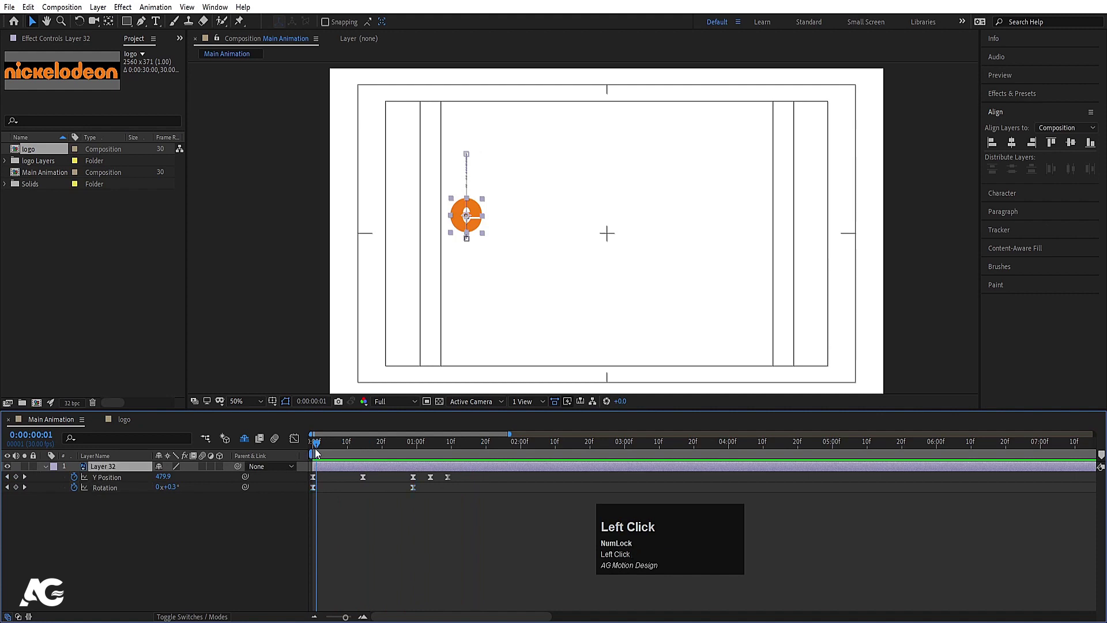
# Keyframe Layer 32's Scale from 0% on the first frame to 45% at 0:00:00:09
pyautogui.press('Home')
pyautogui.press('s')
pyautogui.click(72, 477)
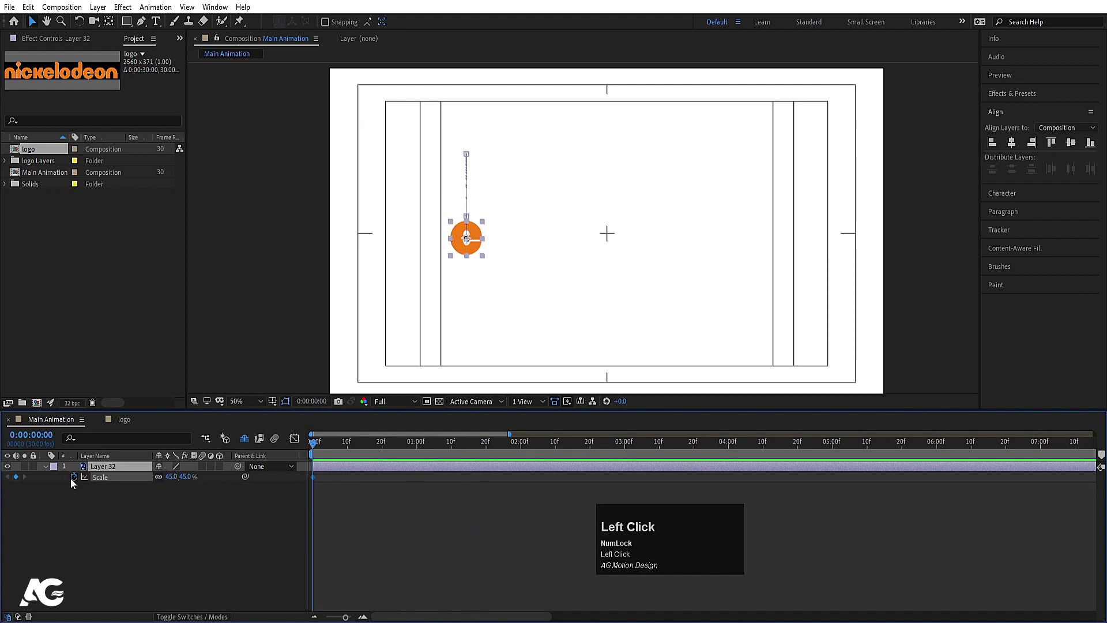
pyautogui.click(345, 442)
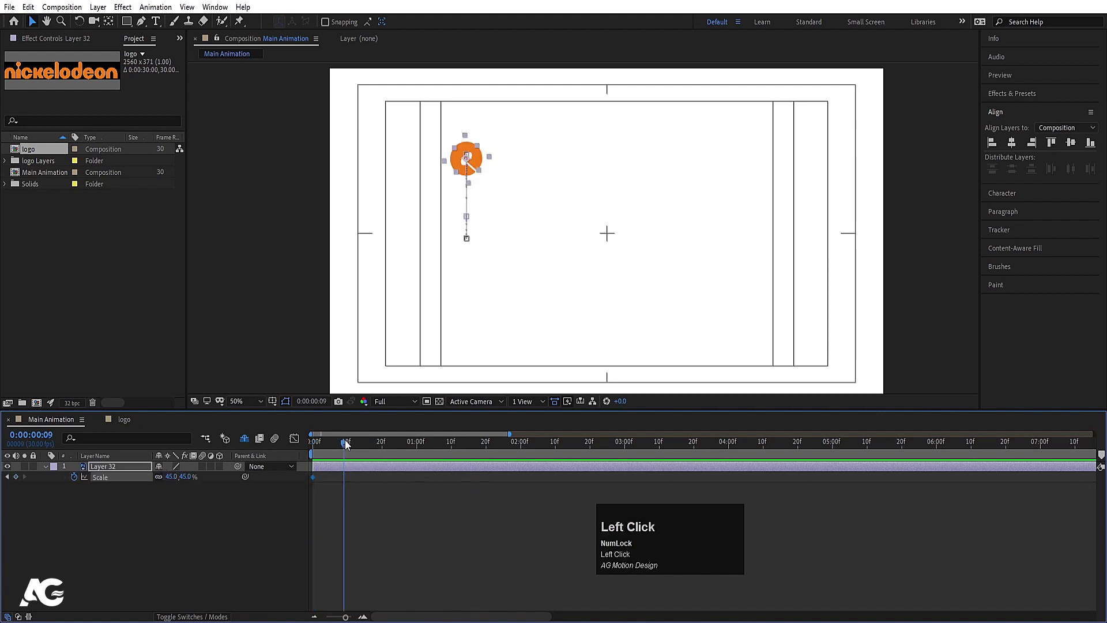
pyautogui.click(16, 477)
pyautogui.press('j')
pyautogui.click(172, 477)
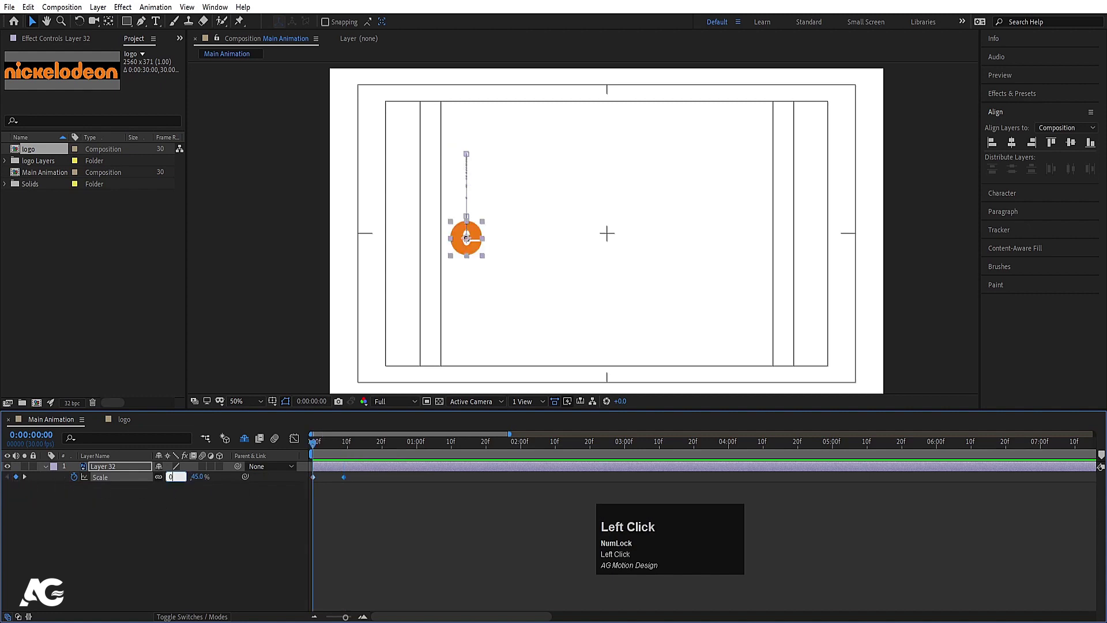
pyautogui.write('0')
pyautogui.press('Return')
# Easy-ease both Scale keyframes, shape the speed graph to peak early and taper off, and preview the pop-in
pyautogui.click(294, 439)
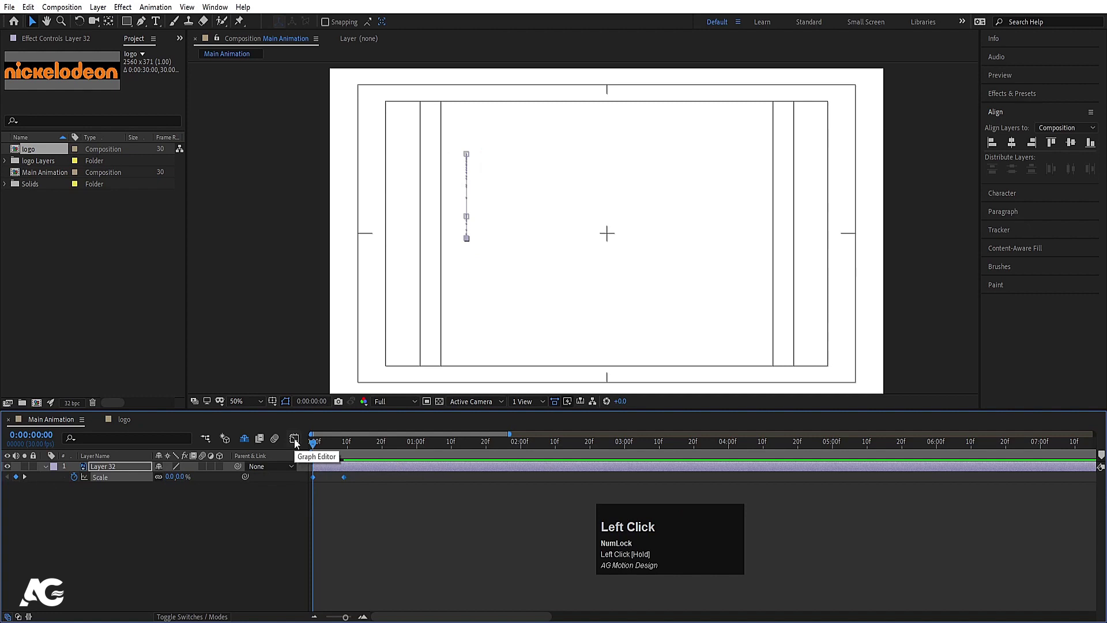
pyautogui.press('F9')
pyautogui.click(294, 438)
pyautogui.moveTo(371, 559); pyautogui.dragTo(311, 586)
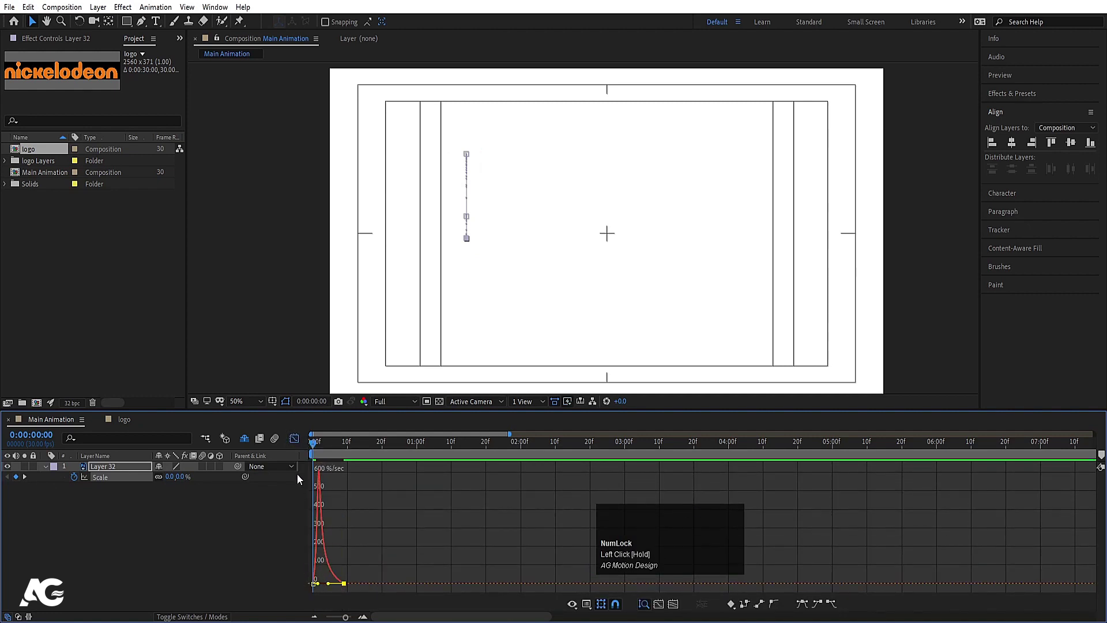
pyautogui.click(294, 439)
pyautogui.press('space')
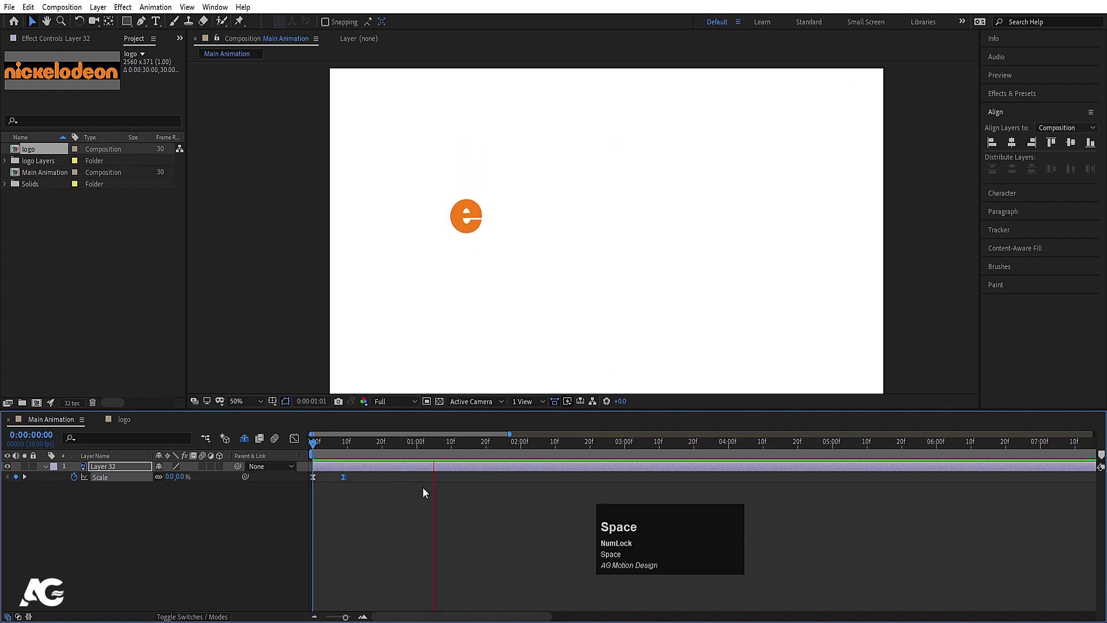
pyautogui.press('space')
pyautogui.click(129, 520)
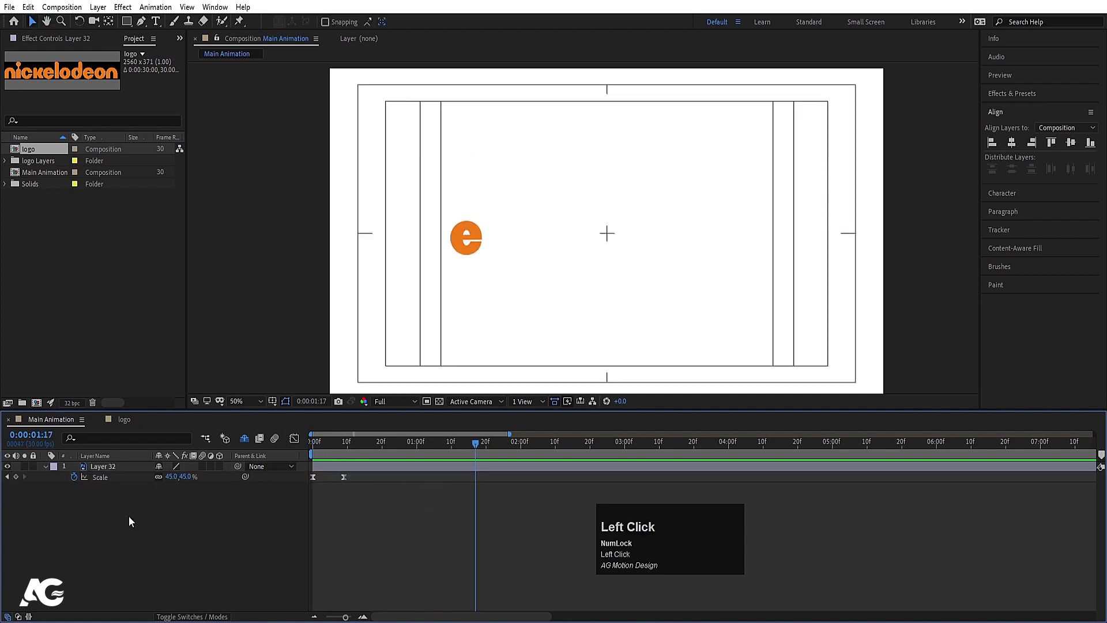
# Reveal the hidden shy layers in the timeline and turn on visibility for all the other letter layers
pyautogui.click(243, 439)
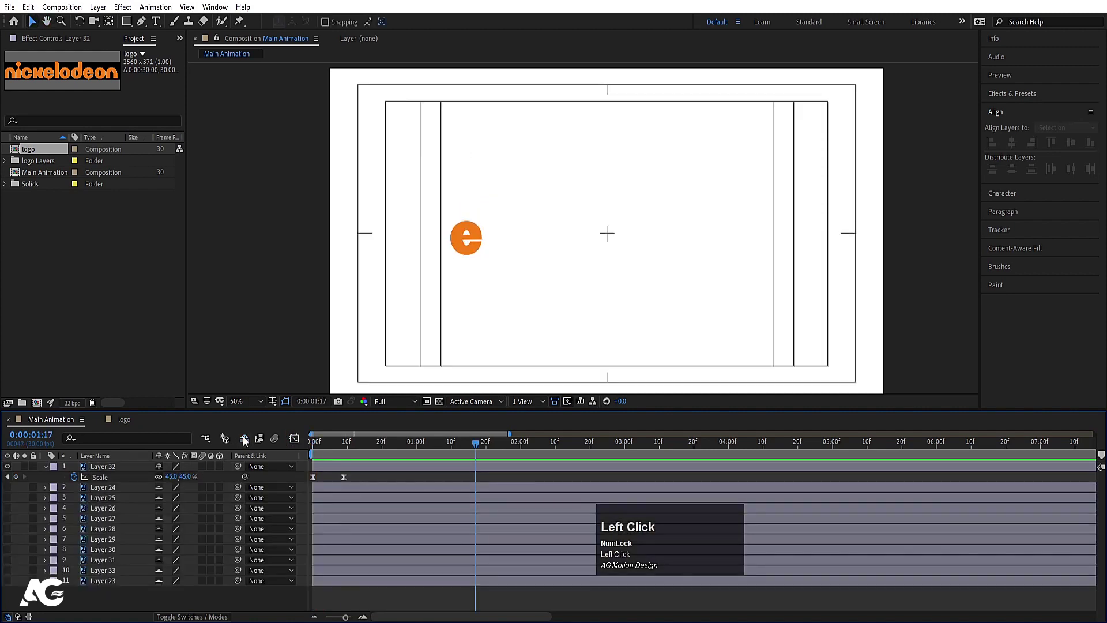
pyautogui.click(103, 467)
pyautogui.moveTo(7, 487); pyautogui.dragTo(7, 581)
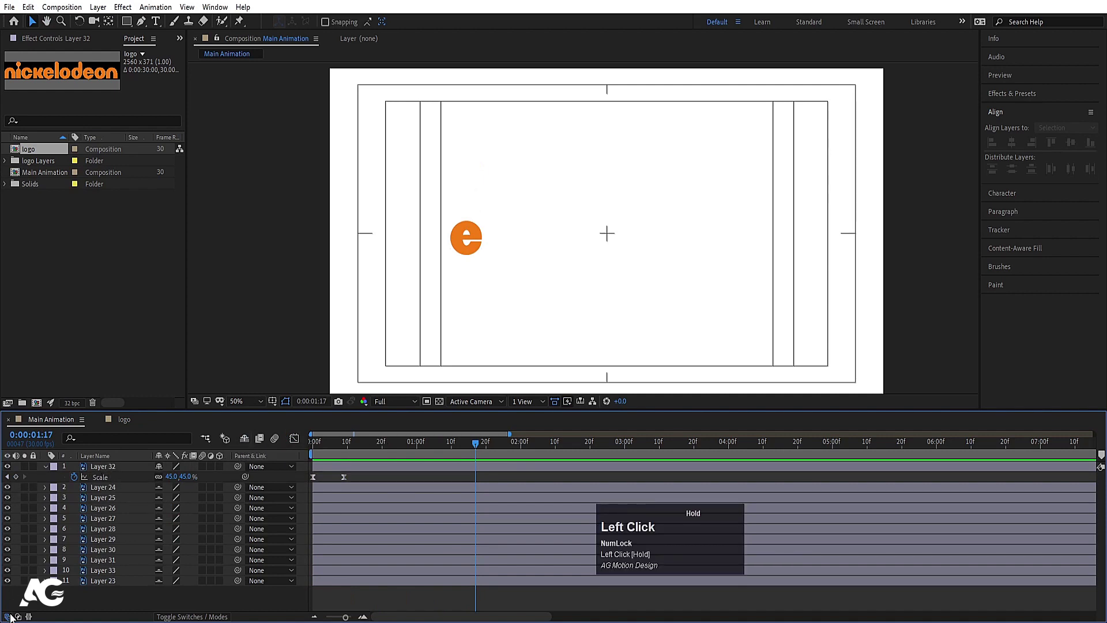
# Keyframe Layer 32's X Position at 0:00:01:17 and set it to 1633.7 at 0:00:04:00, sliding the e past the final n
pyautogui.click(100, 468)
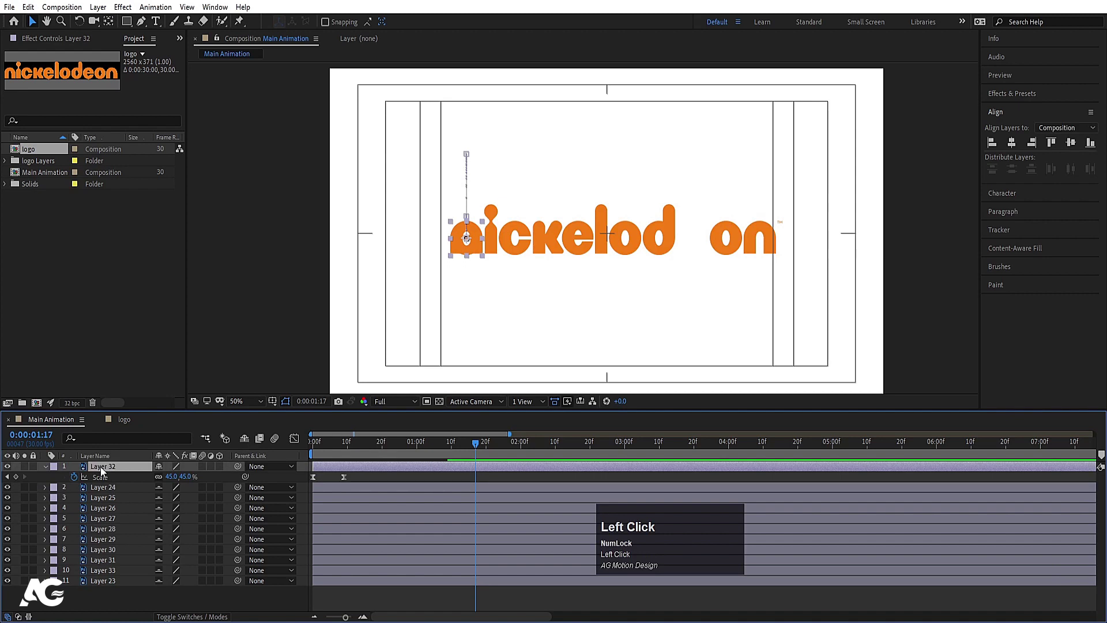
pyautogui.press('p')
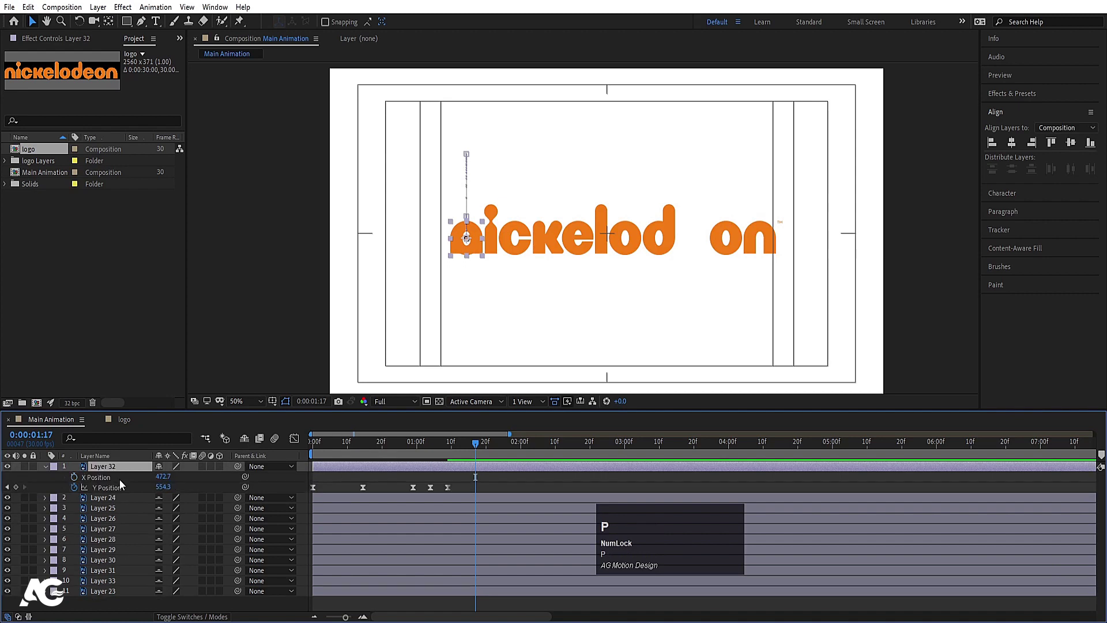
pyautogui.click(73, 477)
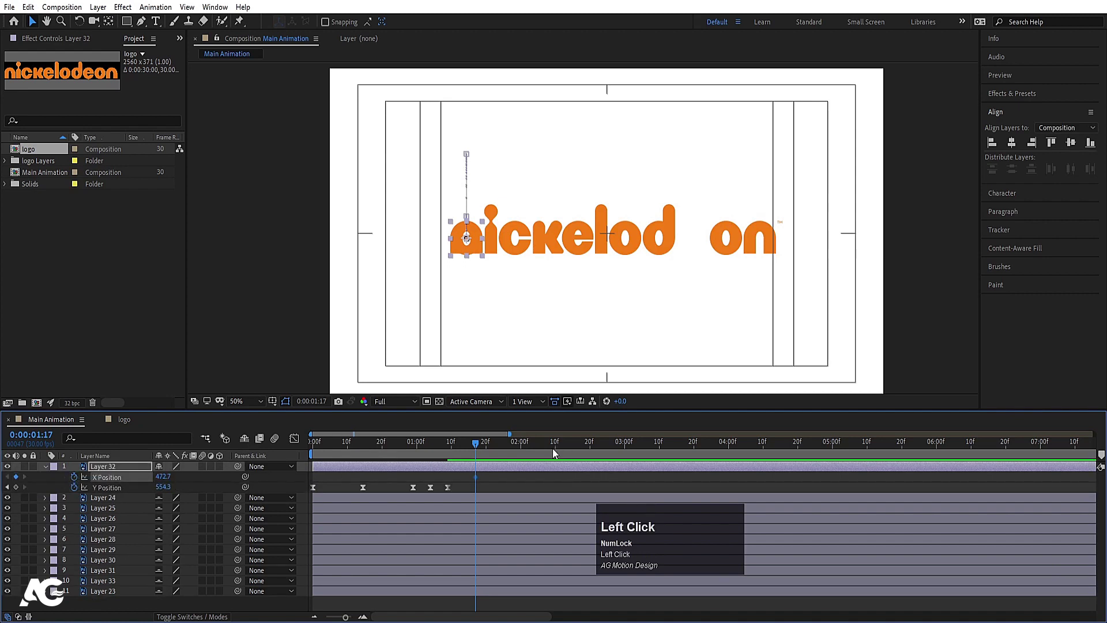
pyautogui.press('-')
pyautogui.press('-')
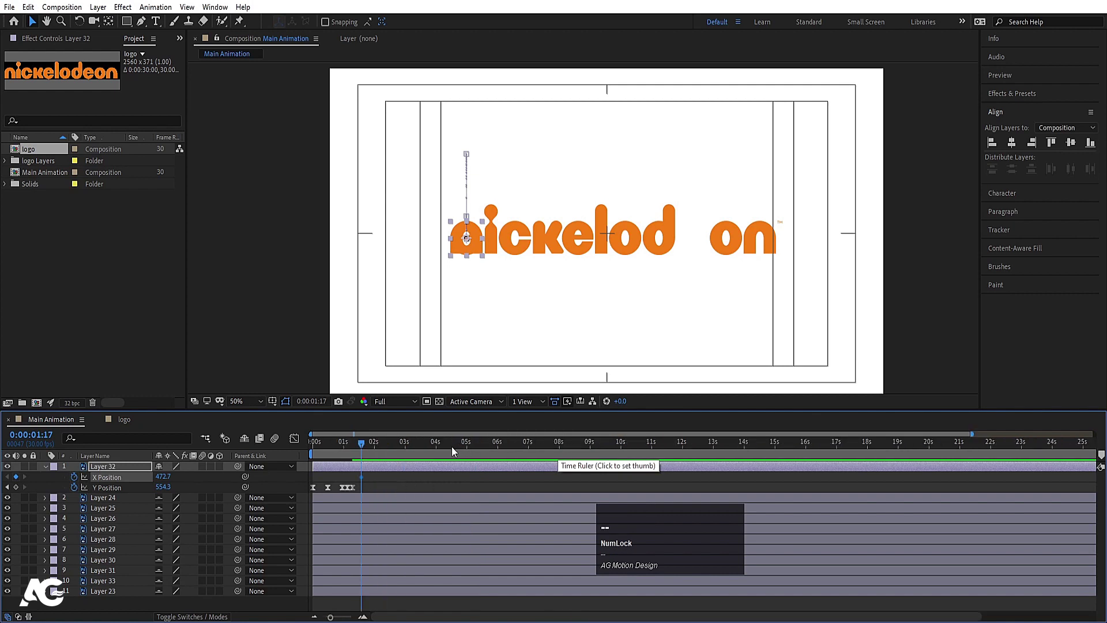
pyautogui.click(436, 444)
pyautogui.moveTo(167, 481); pyautogui.dragTo(794, 434)
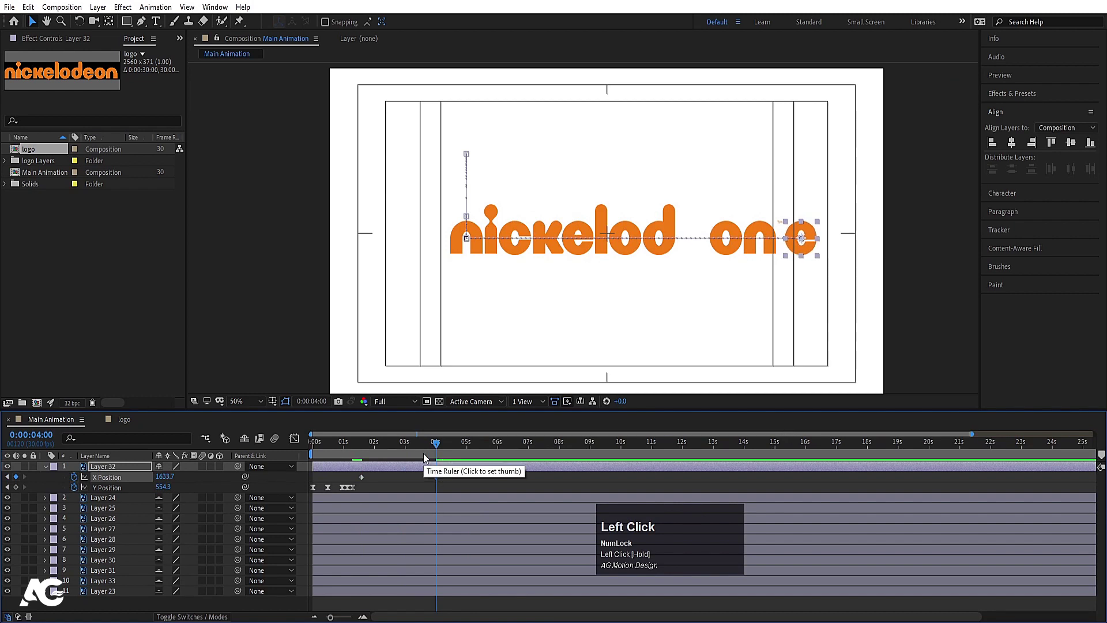
# Preview the horizontal slide, shift its ending X Position keyframe slightly earlier, and easy-ease the X Position keyframes
pyautogui.press('j')
pyautogui.press('space')
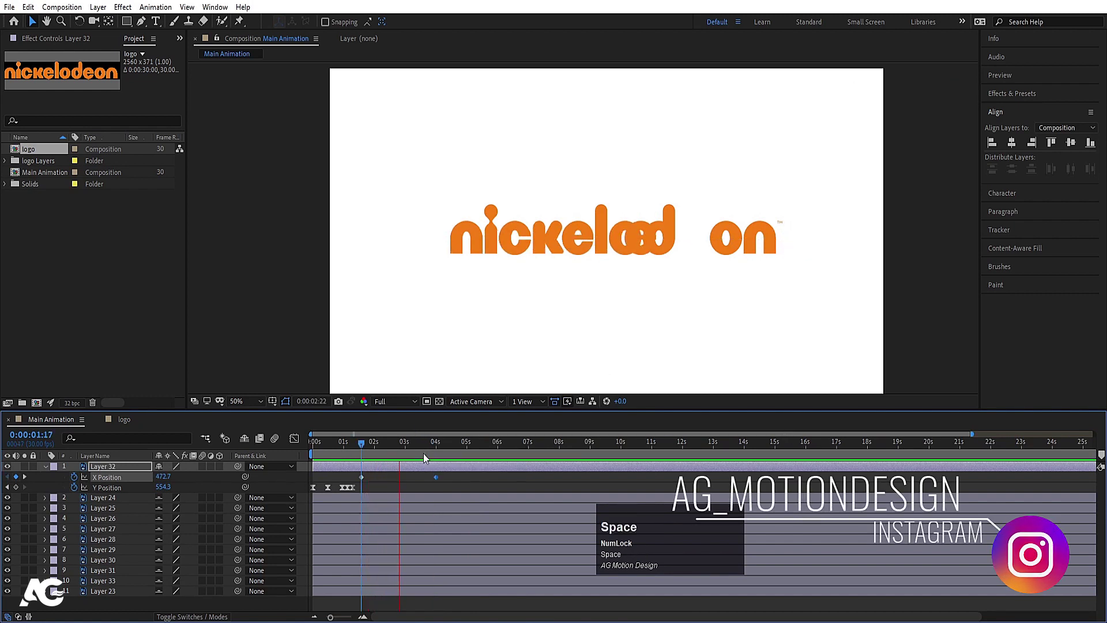
pyautogui.press('space')
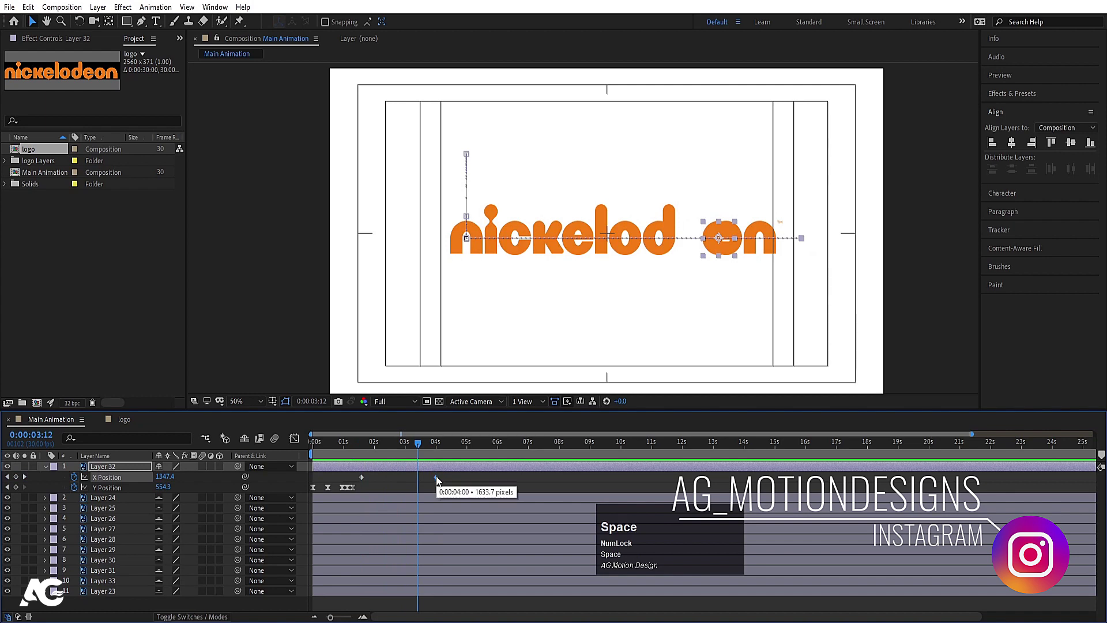
pyautogui.moveTo(436, 477); pyautogui.dragTo(431, 477)
pyautogui.press('j')
pyautogui.click(429, 475)
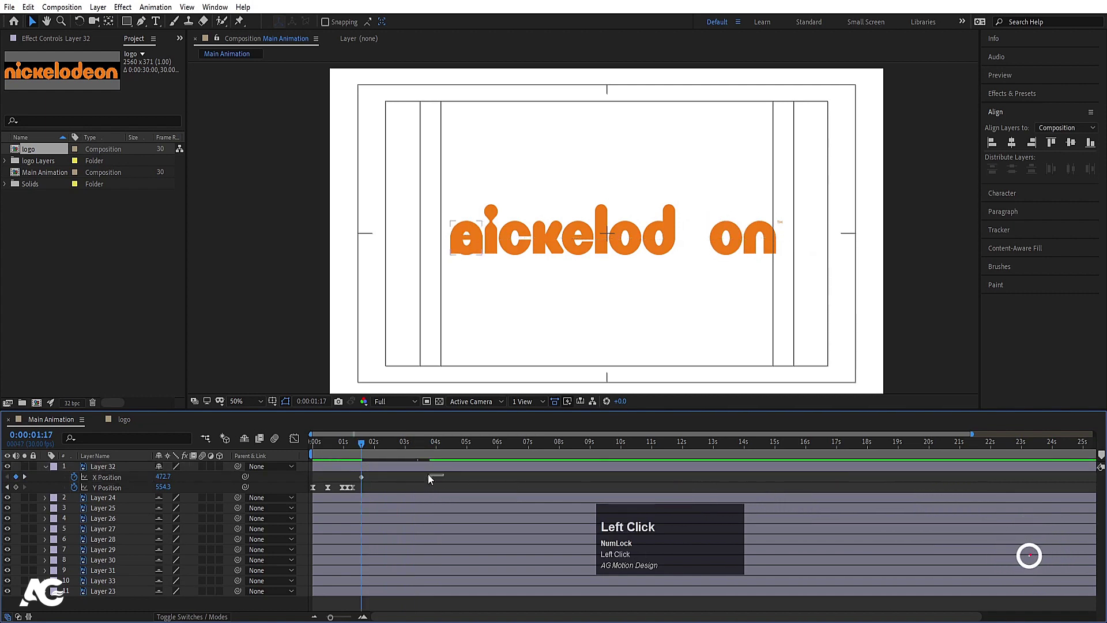
pyautogui.press('F9')
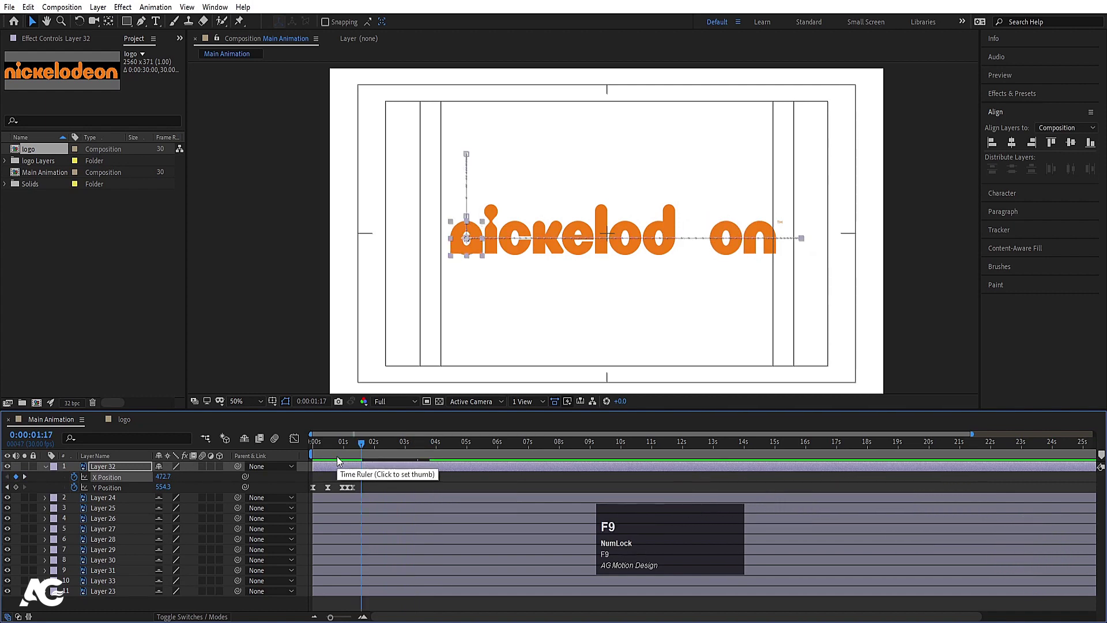
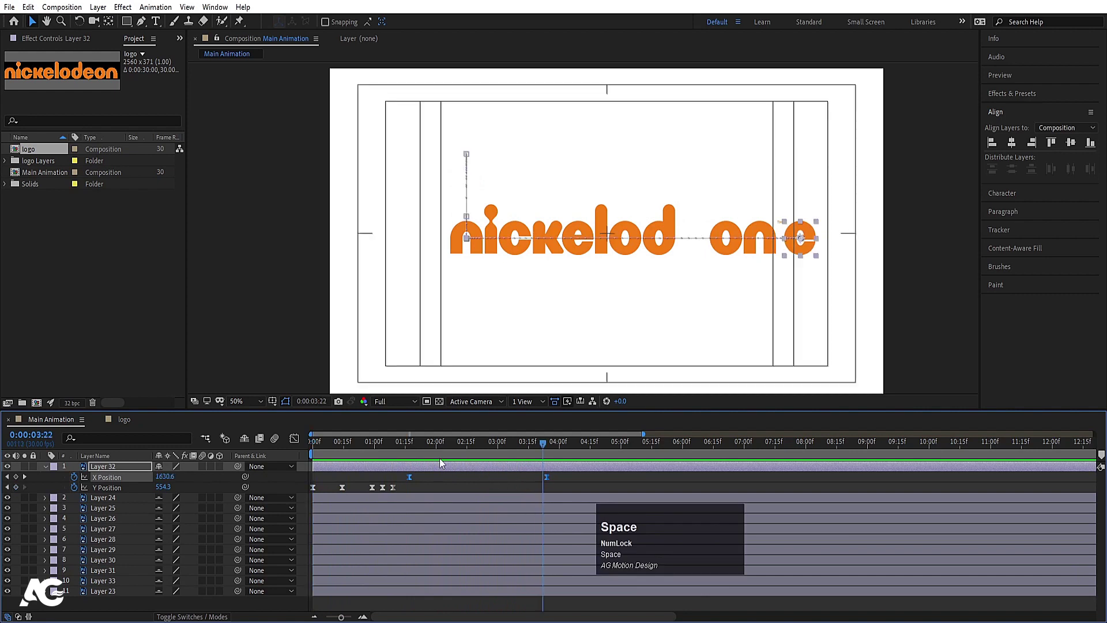
# Move the ending X Position keyframe to 0:00:03:00 and preview the quicker slide
pyautogui.click(407, 445)
pyautogui.moveTo(587, 487); pyautogui.dragTo(500, 478)
pyautogui.press('space')
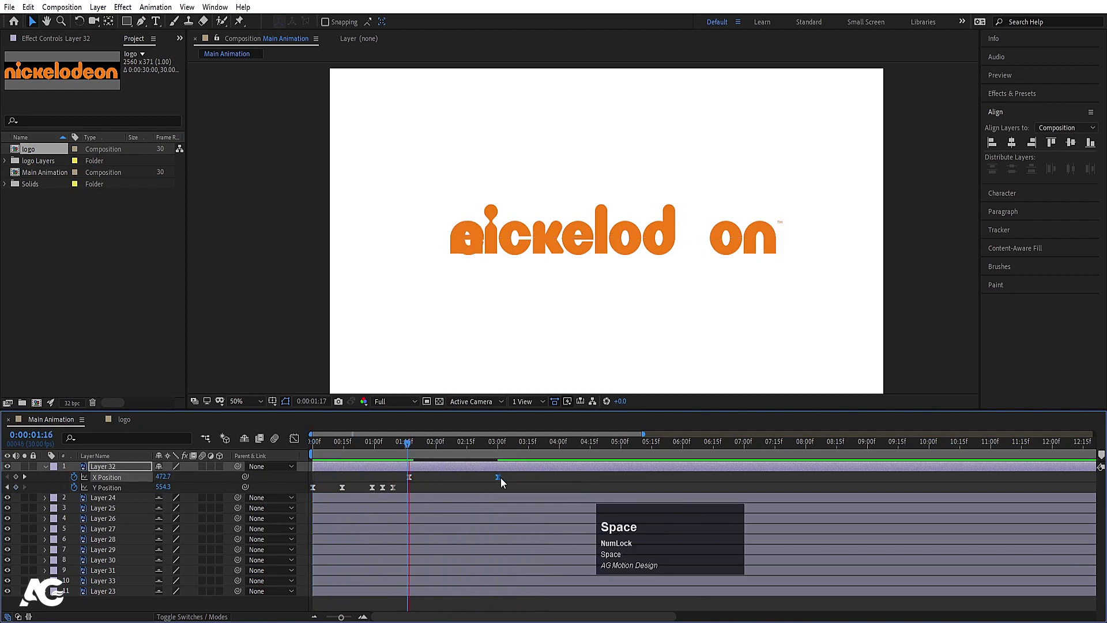
pyautogui.press('space')
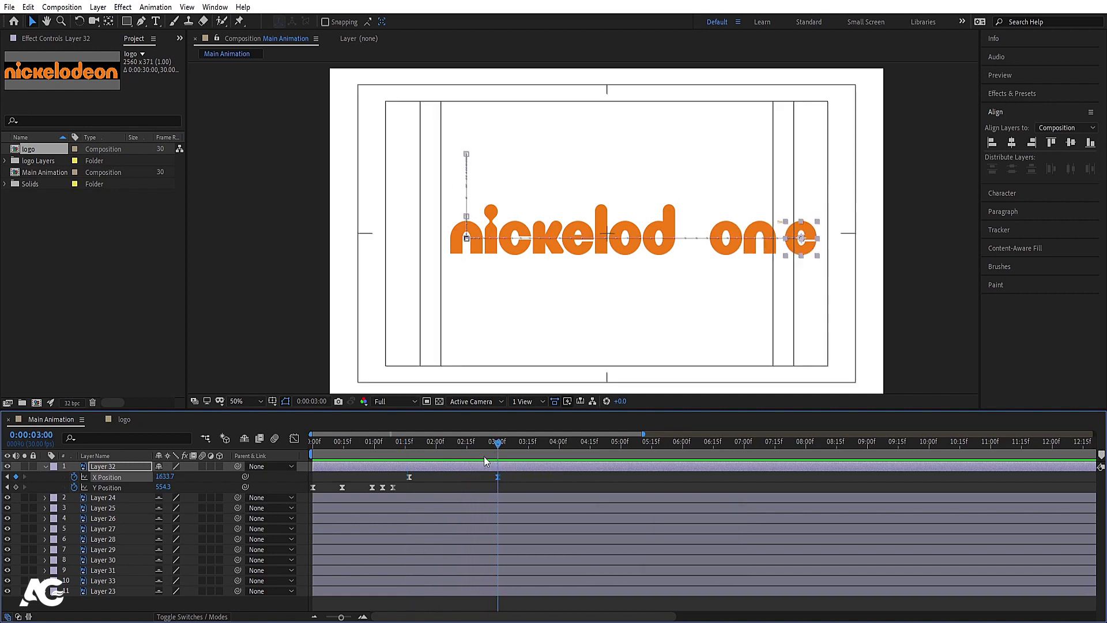
# Add holding keyframes for Layer 32's X Position and Y Position at 0:00:03:01, one frame after the slide ends
pyautogui.press('=')
pyautogui.press('=')
pyautogui.press('=')
pyautogui.press('=')
pyautogui.press('=')
pyautogui.press('=')
pyautogui.press('=')
pyautogui.press('=')
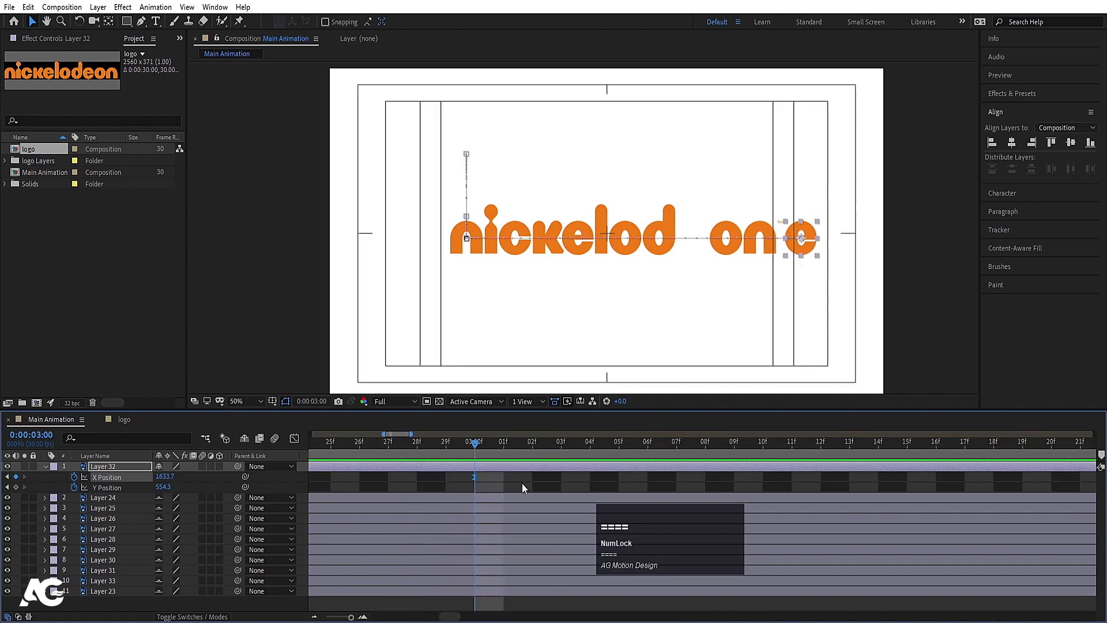
pyautogui.click(496, 483)
pyautogui.press('pagedown')
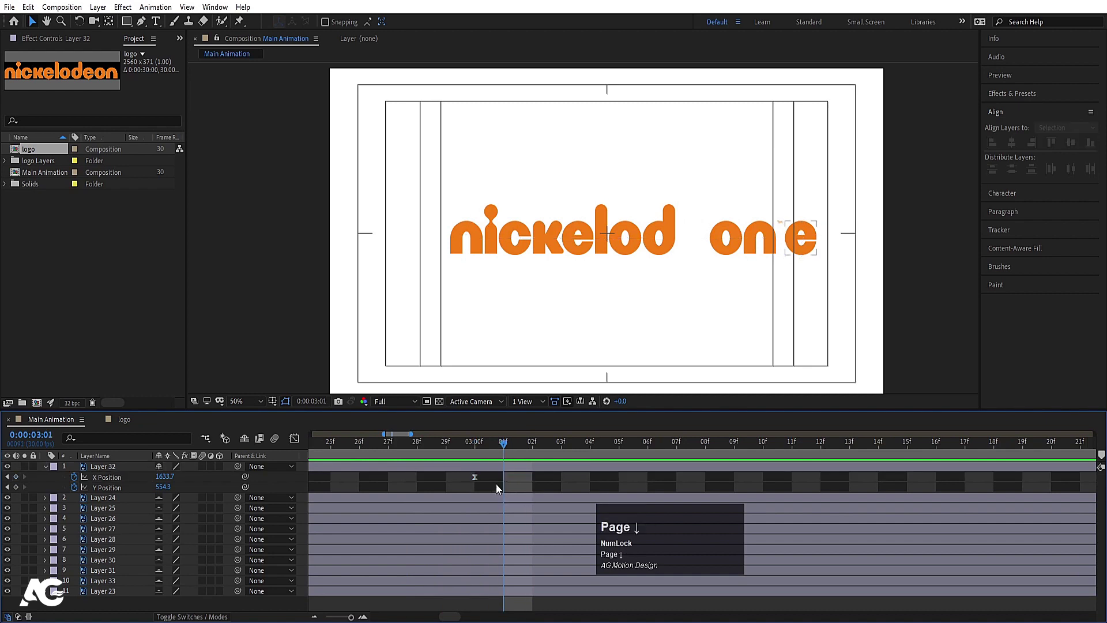
pyautogui.click(15, 476)
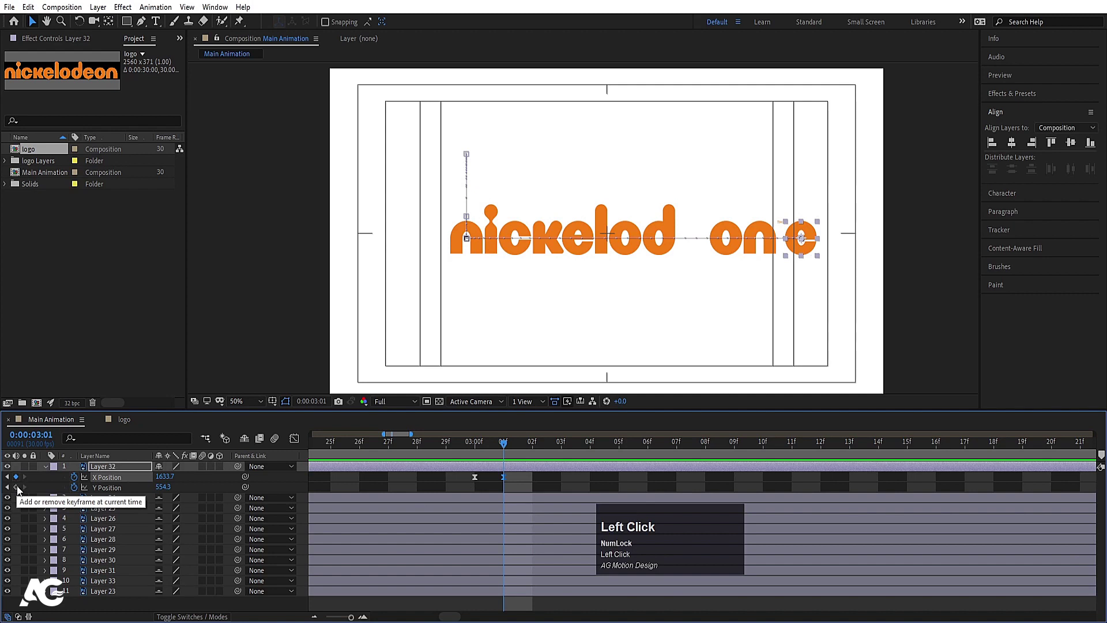
pyautogui.click(16, 487)
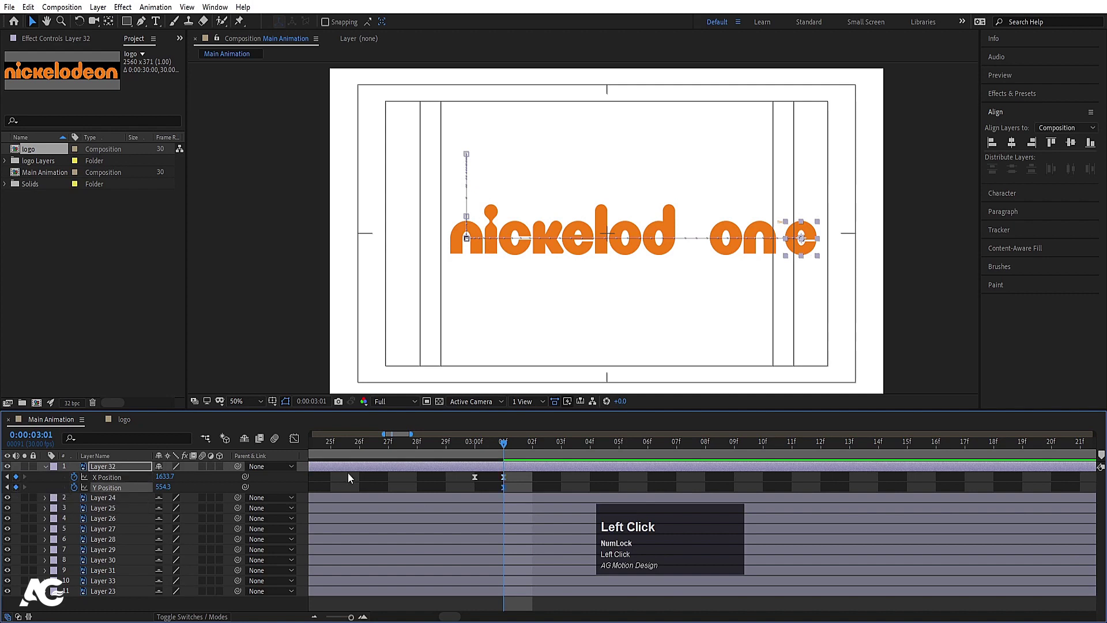
# At 0:00:04:00, set Layer 32's X Position to 1257.7 to fill the logo gap and add a matching Y Position keyframe
pyautogui.press('-')
pyautogui.press('-')
pyautogui.press('-')
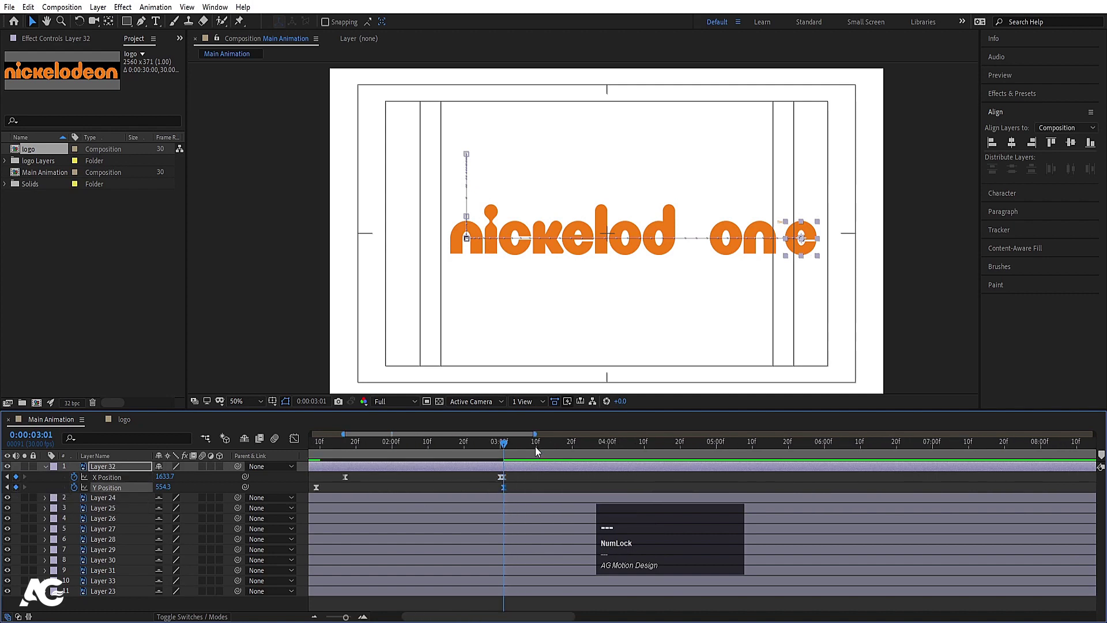
pyautogui.moveTo(535, 446); pyautogui.dragTo(571, 451)
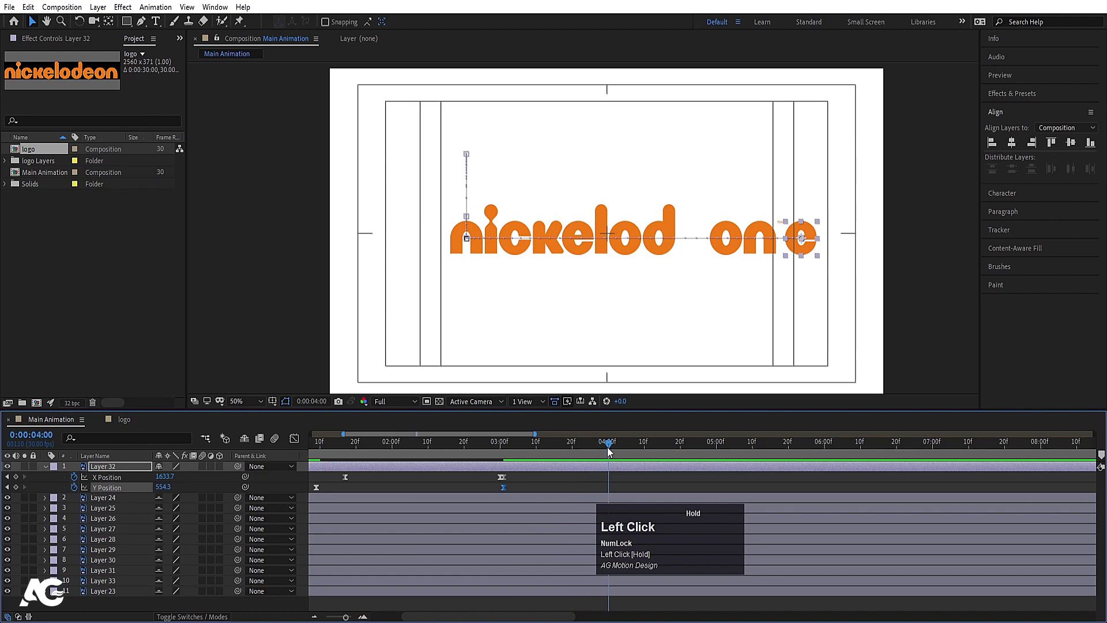
pyautogui.moveTo(167, 481); pyautogui.dragTo(110, 468)
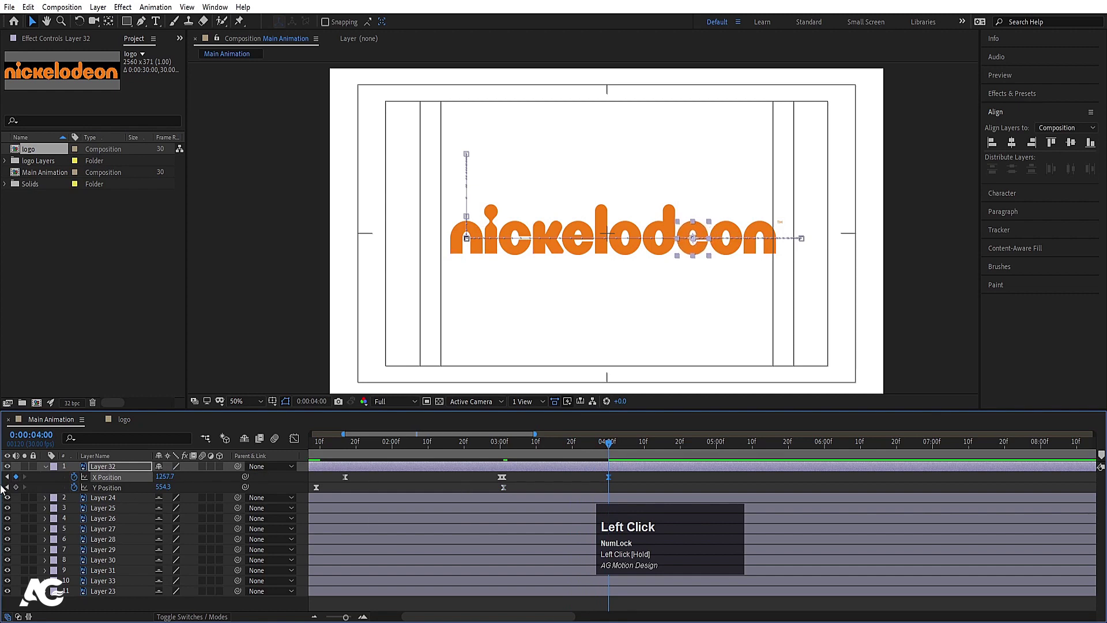
pyautogui.click(16, 488)
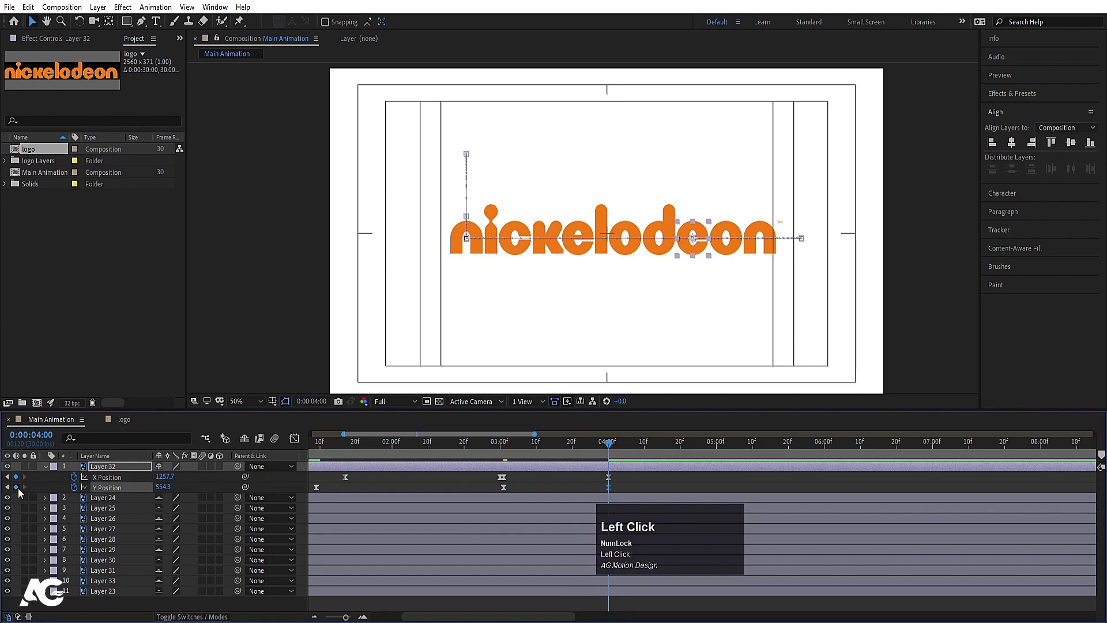
# At 0:00:03:15, raise Layer 32's Y Position to about 350 for the peak of the hop, and preview from 0:00:03:01
pyautogui.click(555, 444)
pyautogui.moveTo(168, 488); pyautogui.dragTo(156, 487)
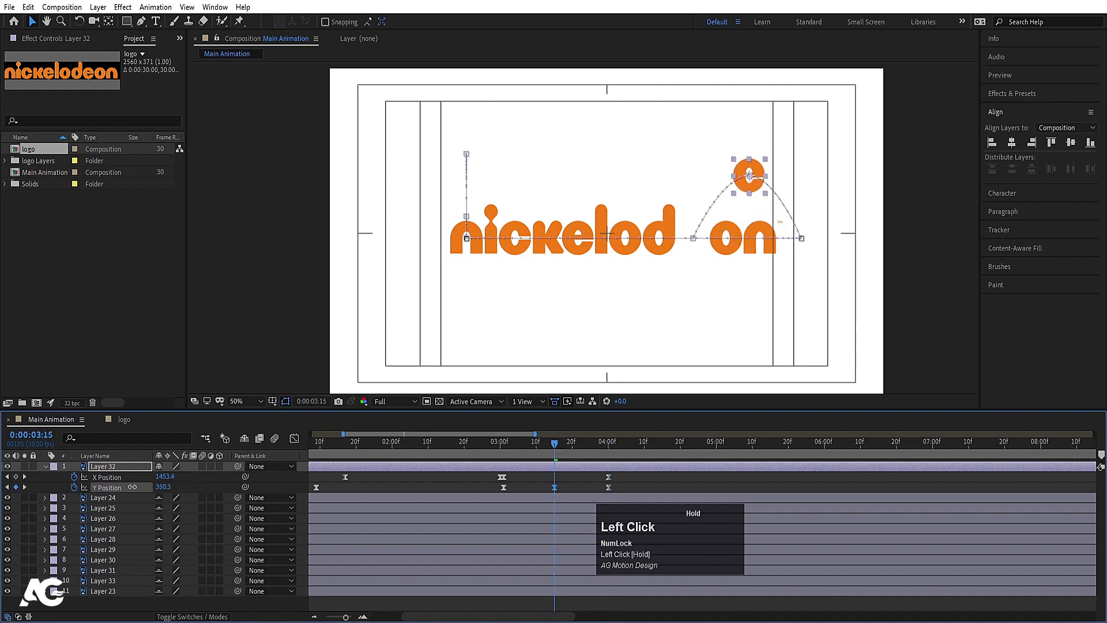
pyautogui.moveTo(554, 444); pyautogui.dragTo(503, 448)
pyautogui.press('space')
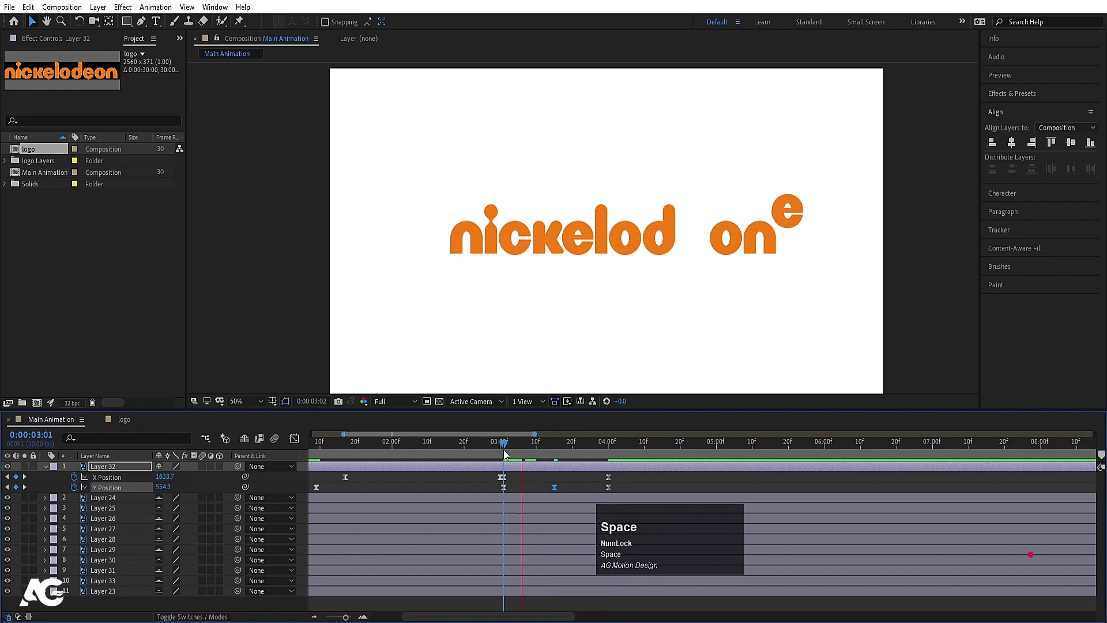
# Easy-ease the hop's three Y Position keyframes, shape their speed graph for a fast takeoff and landing with a slow peak, and preview
pyautogui.press('=')
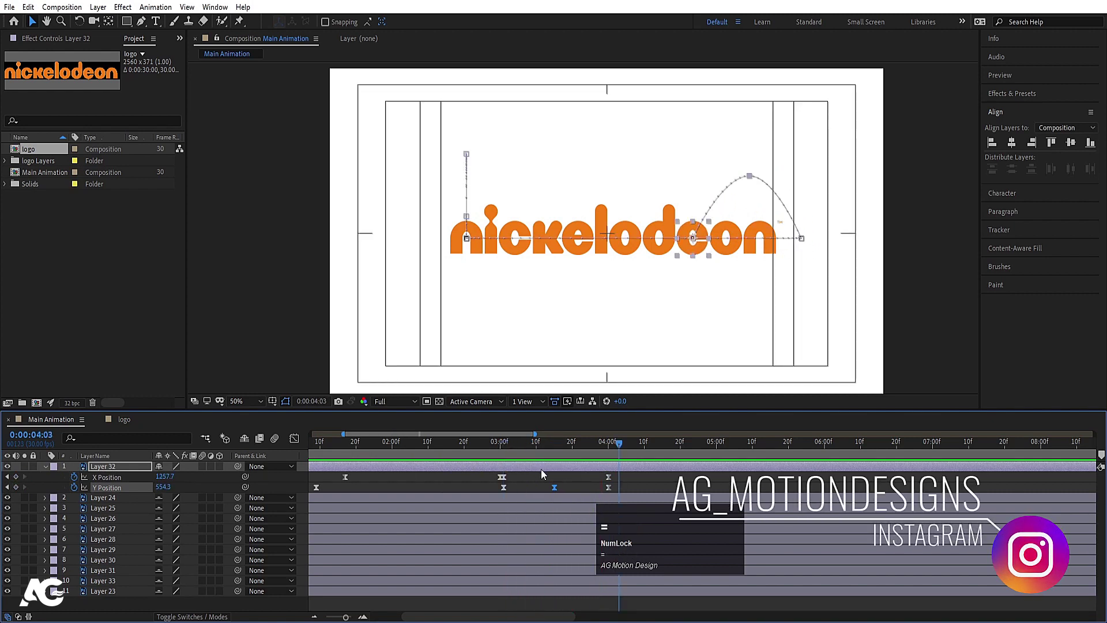
pyautogui.moveTo(371, 494); pyautogui.dragTo(624, 490)
pyautogui.press('F9')
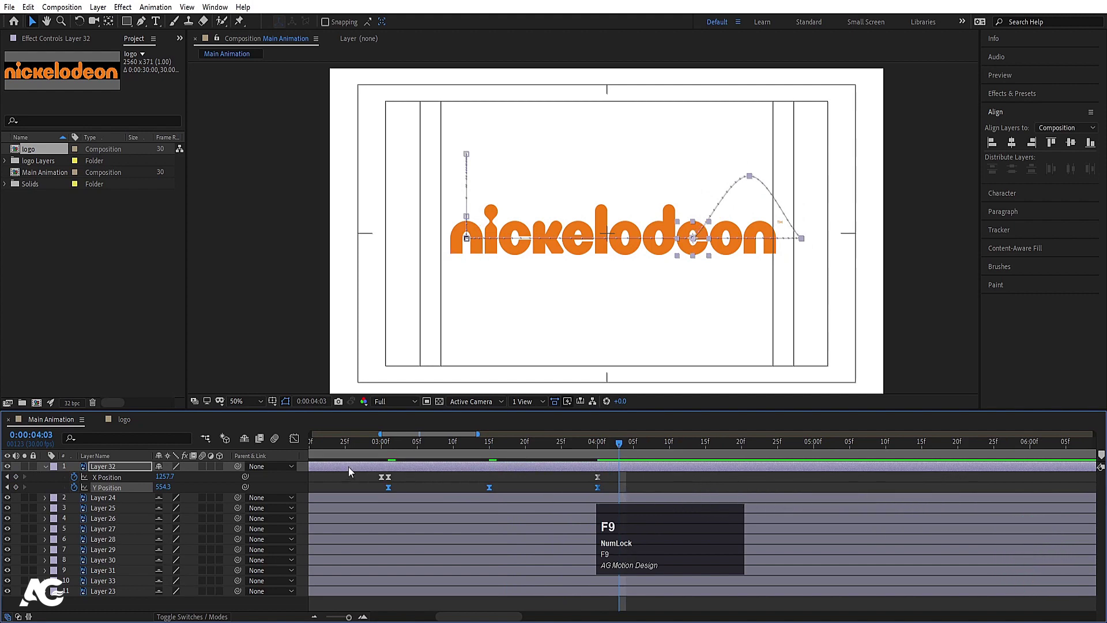
pyautogui.click(295, 439)
pyautogui.moveTo(438, 529); pyautogui.dragTo(587, 535)
pyautogui.moveTo(399, 501); pyautogui.dragTo(393, 531)
pyautogui.click(385, 449)
pyautogui.press('space')
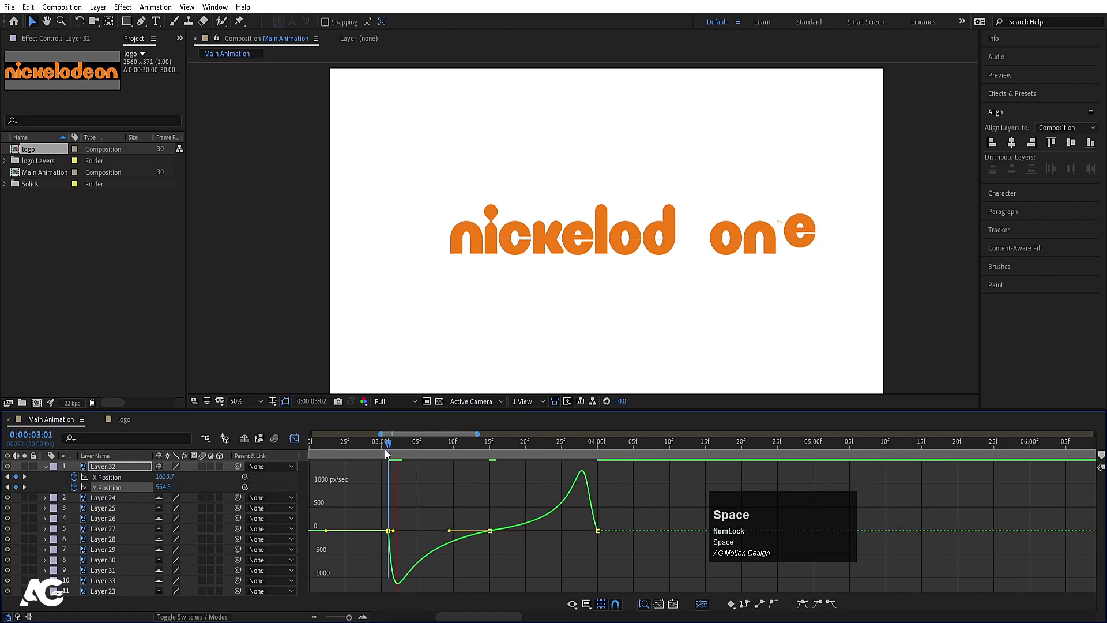
pyautogui.click(294, 438)
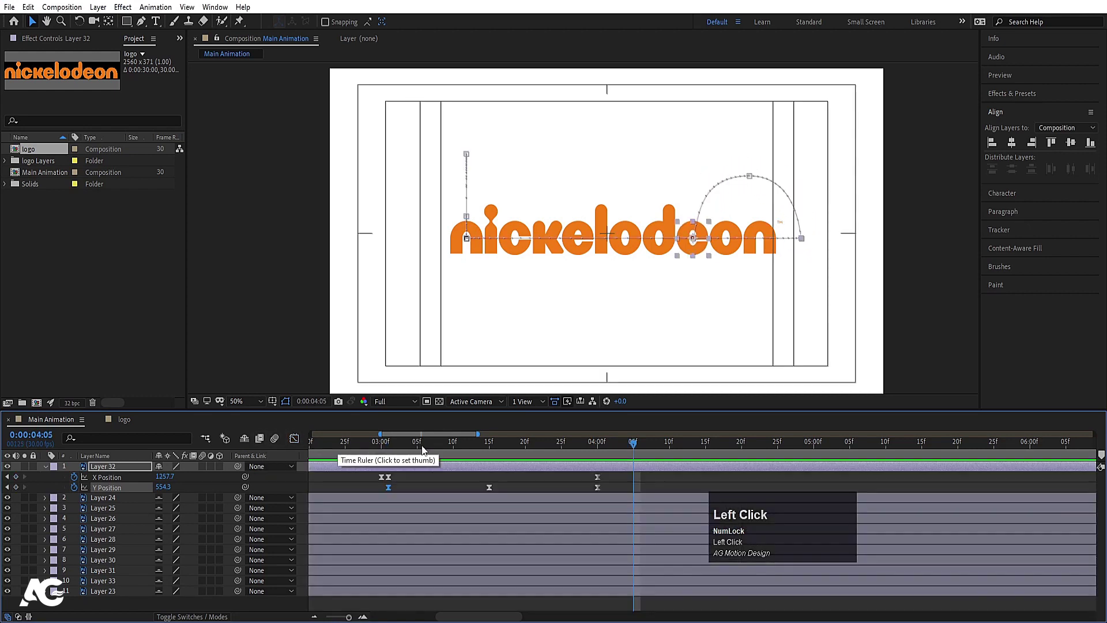
# Preview the hop from 0:00:03:01, add a Rotation keyframe there for Layer 32, and show all of the layer's keyframed properties
pyautogui.click(420, 450)
pyautogui.click(392, 450)
pyautogui.press('space')
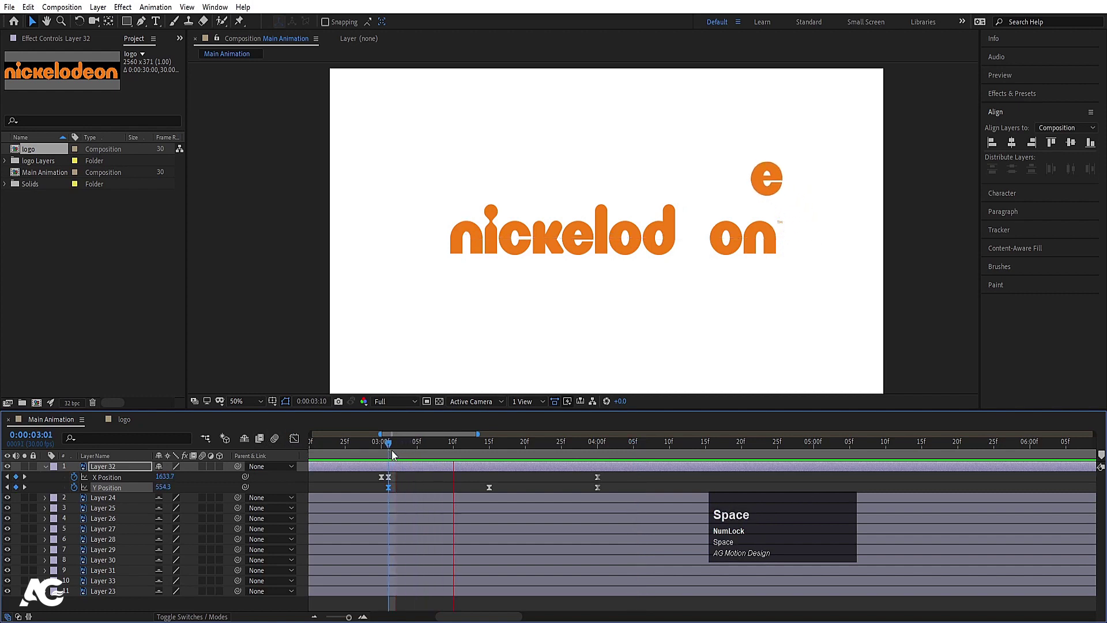
pyautogui.click(390, 450)
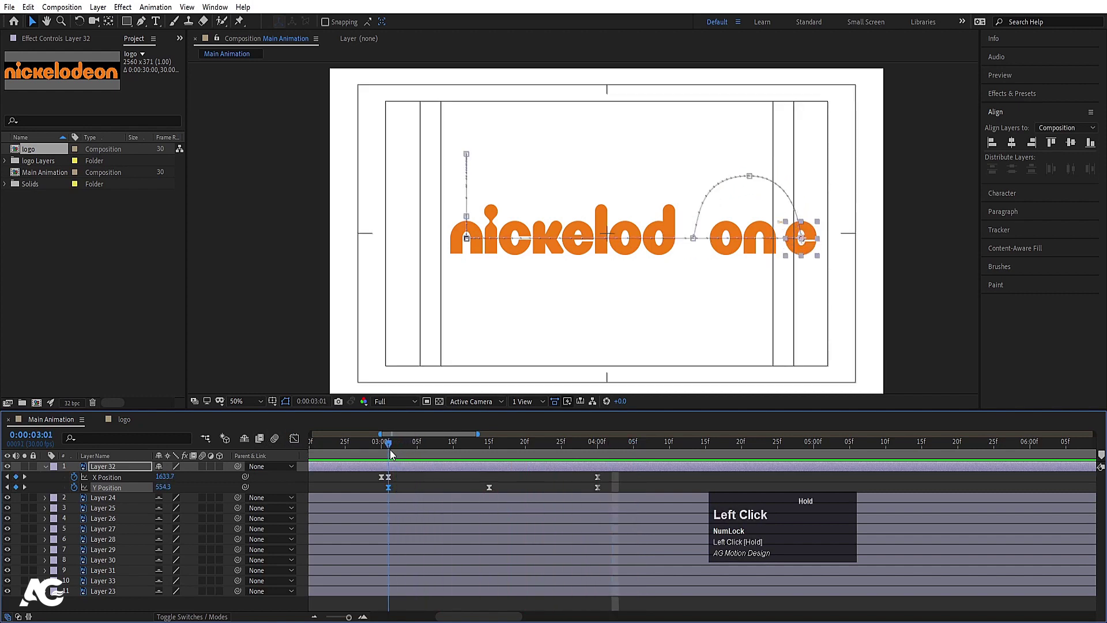
pyautogui.press('space')
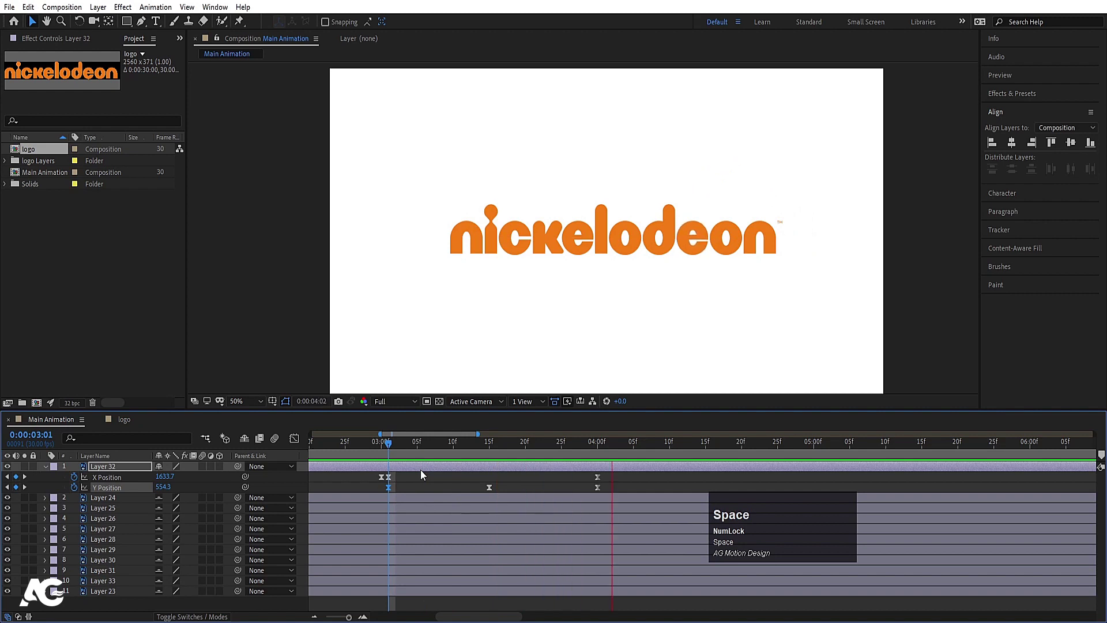
pyautogui.click(389, 449)
pyautogui.press('r')
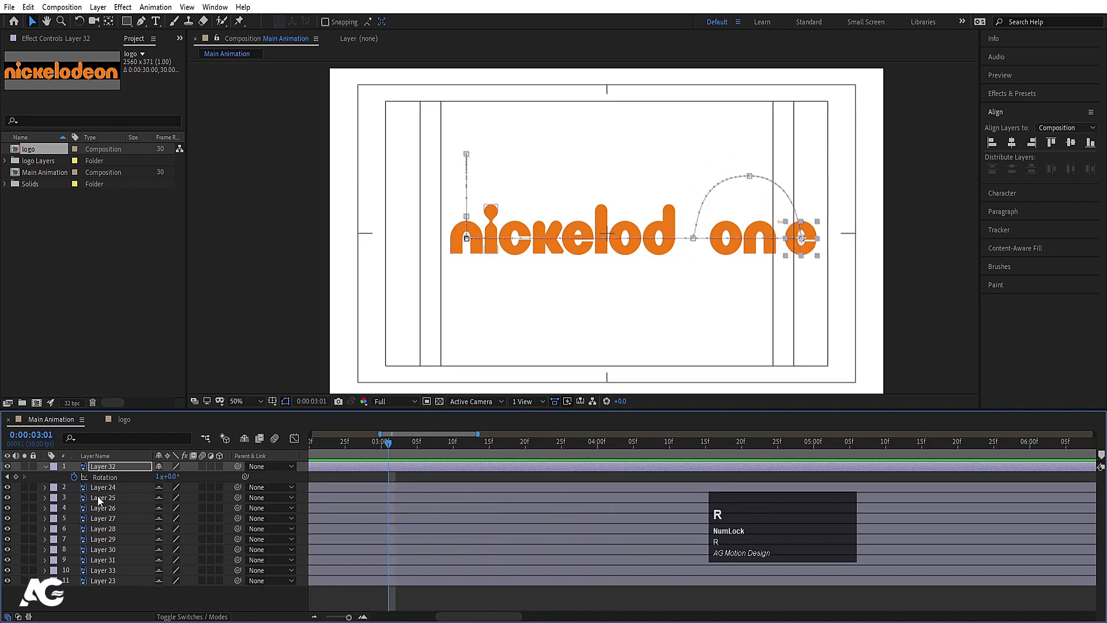
pyautogui.click(72, 478)
pyautogui.press('u')
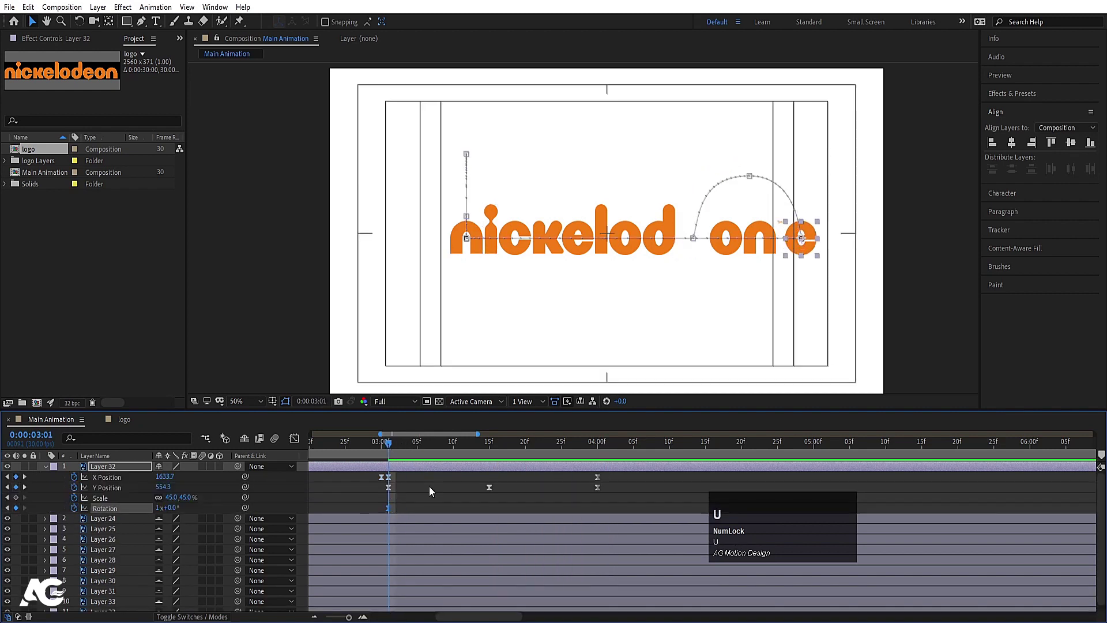
# At 0:00:04:00, set Layer 32's Rotation to 2 full revolutions and preview the hop from 0:00:03:01
pyautogui.press('k')
pyautogui.press('k')
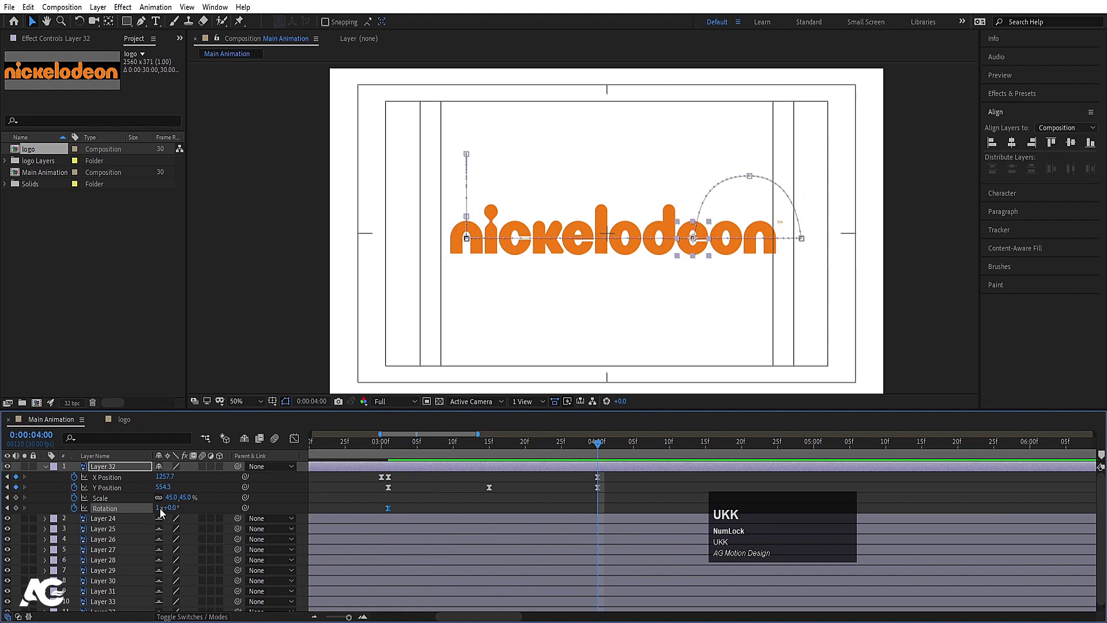
pyautogui.click(160, 507)
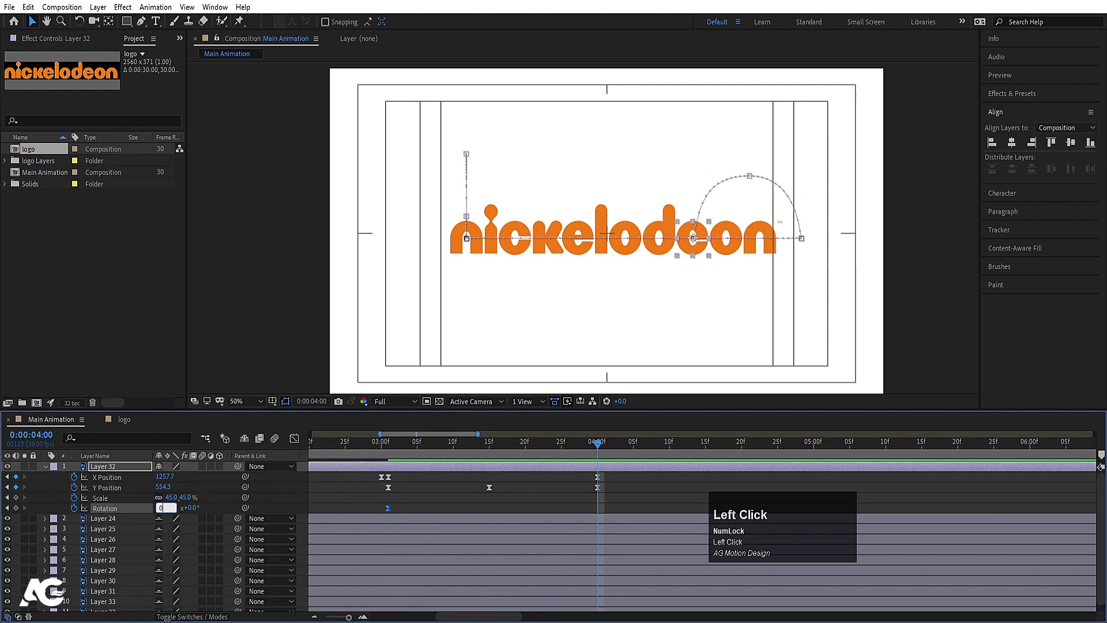
pyautogui.write('2')
pyautogui.press('Return')
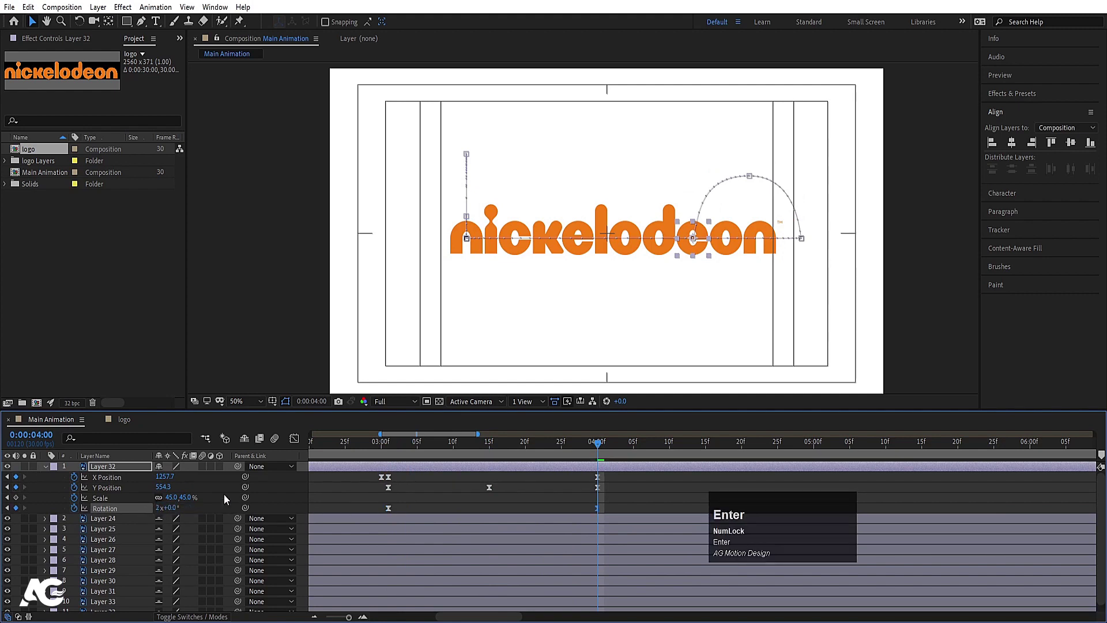
pyautogui.click(387, 451)
pyautogui.press('space')
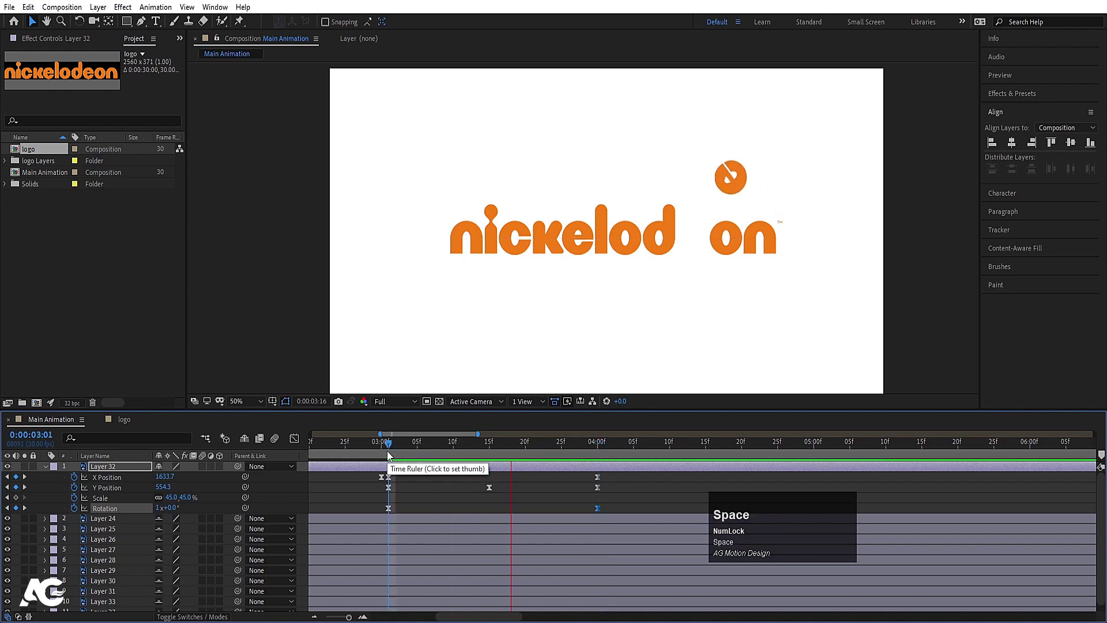
pyautogui.press('space')
# At 0:00:04:00, set Layer 32's Rotation to 0 revolutions and preview the hop from 0:00:03:00
pyautogui.press('k')
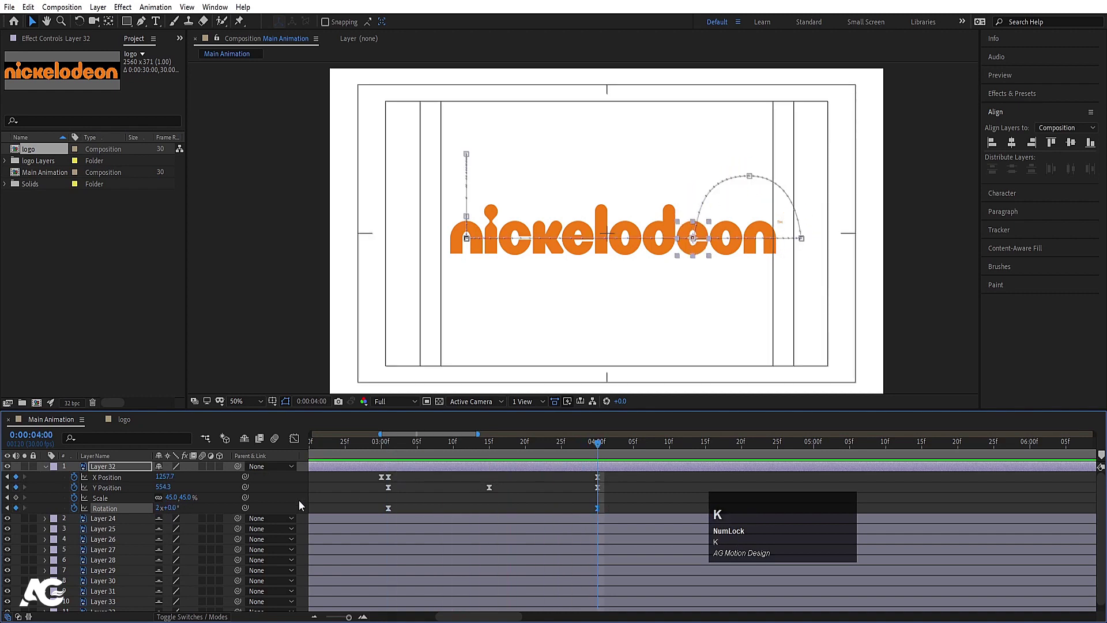
pyautogui.click(157, 508)
pyautogui.write('0')
pyautogui.press('Return')
pyautogui.click(380, 451)
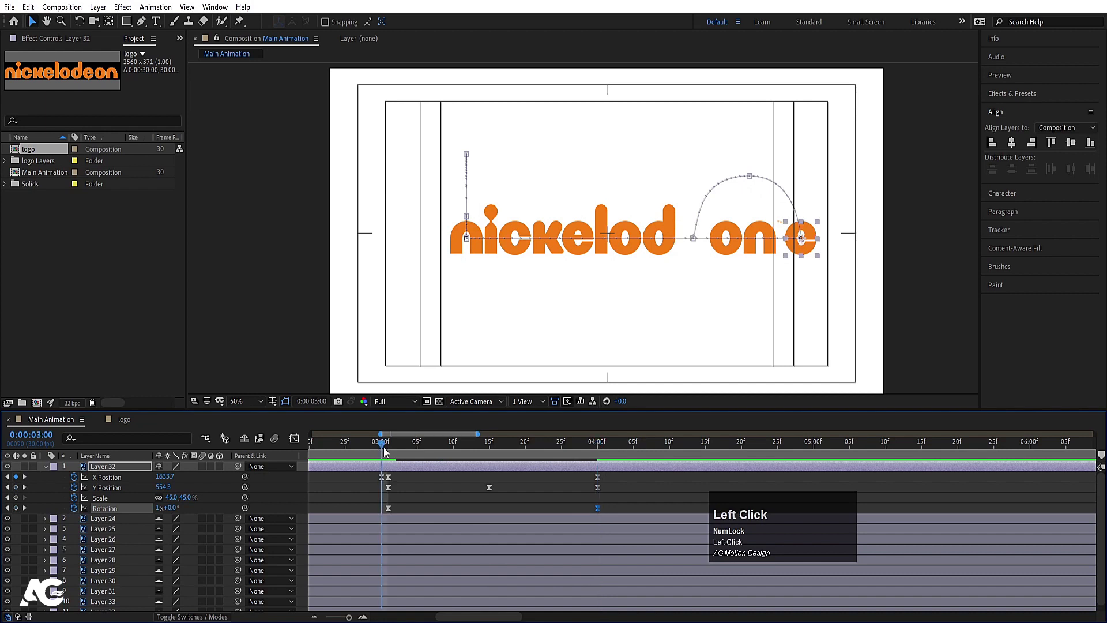
pyautogui.press('space')
pyautogui.press('space')
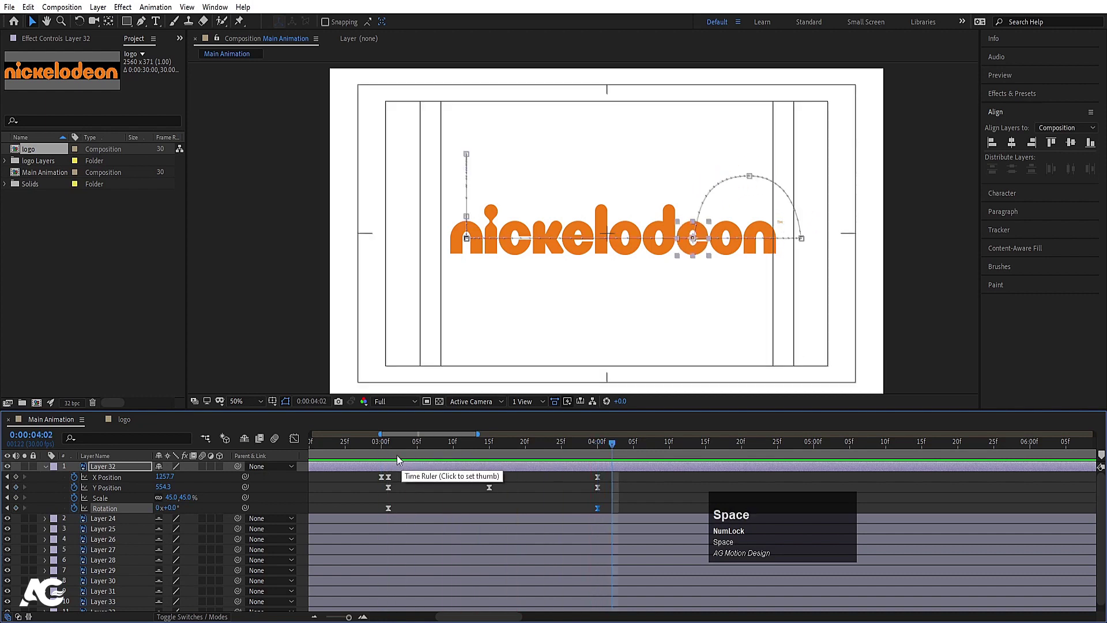
# Easy-ease the hop's two Rotation keyframes, lengthen their speed graph influence to about 74% for a fast mid-hop spin, and preview
pyautogui.click(390, 451)
pyautogui.moveTo(371, 508); pyautogui.dragTo(620, 516)
pyautogui.press('F9')
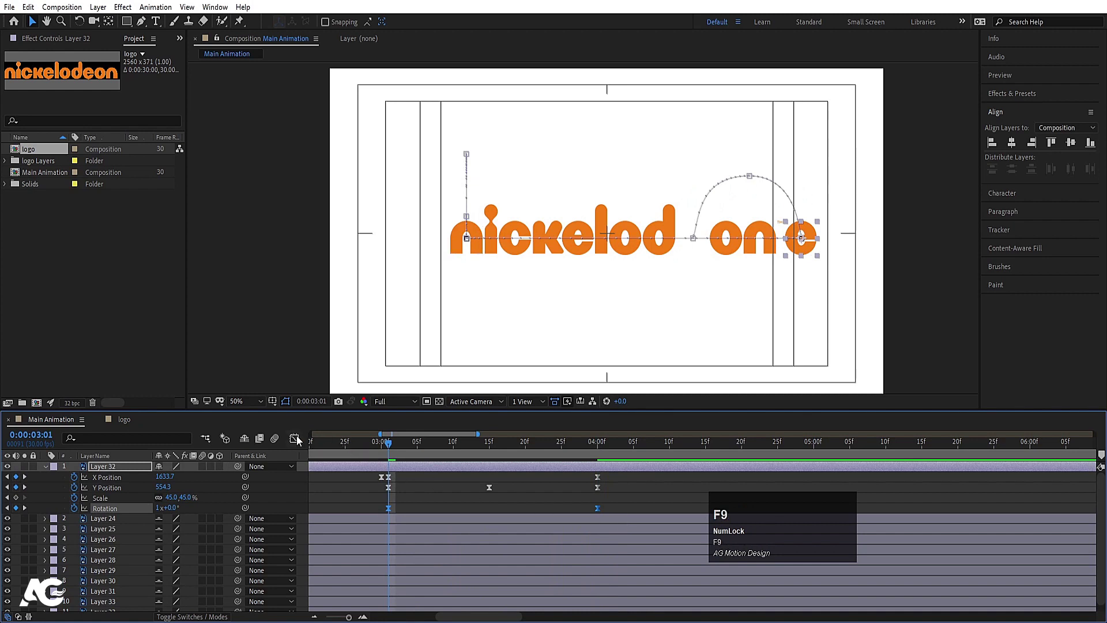
pyautogui.click(294, 438)
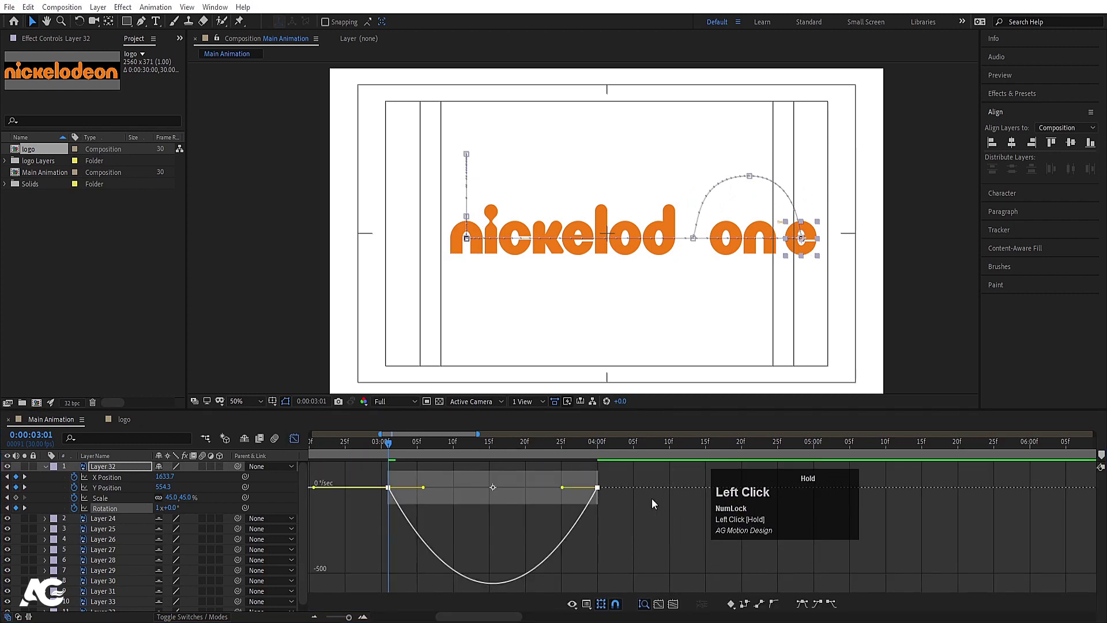
pyautogui.moveTo(598, 489); pyautogui.dragTo(520, 478)
pyautogui.moveTo(423, 476); pyautogui.dragTo(466, 475)
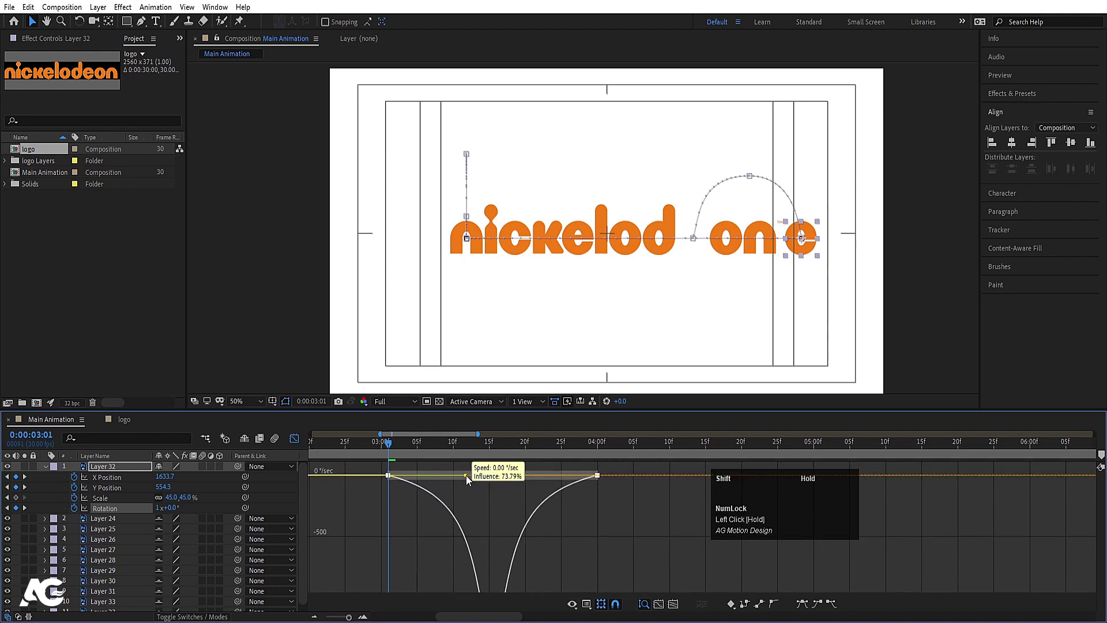
pyautogui.press('space')
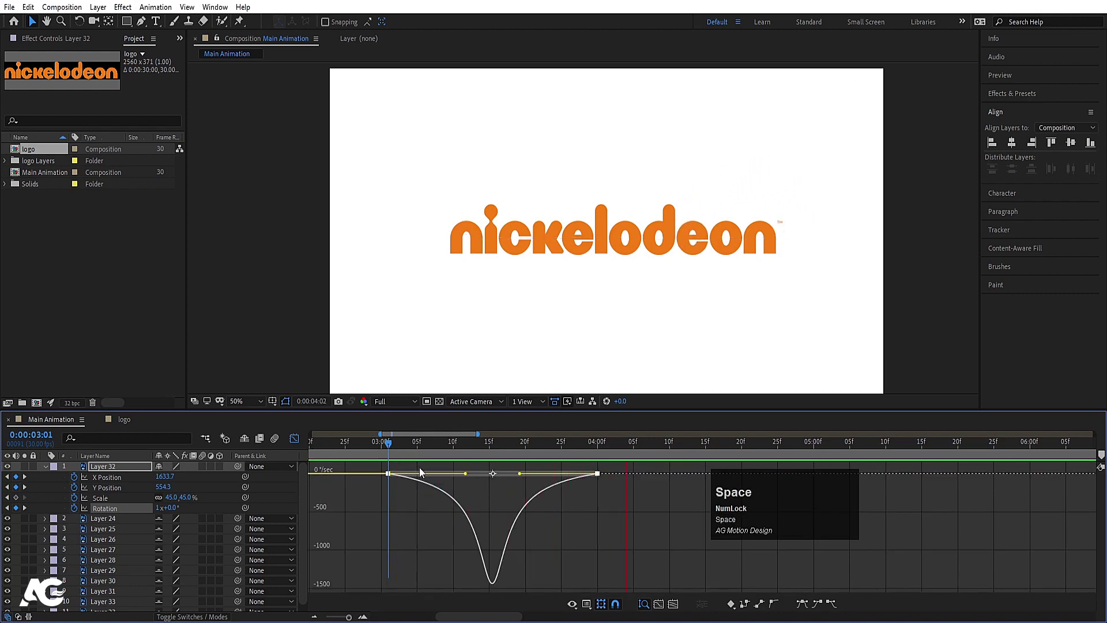
pyautogui.press('space')
pyautogui.click(295, 438)
# Review the animation from 0:00:00:00 and add a Rotation keyframe to Layer 32 at 0:00:01:17, where the slide begins, previewing the slide
pyautogui.click(395, 445)
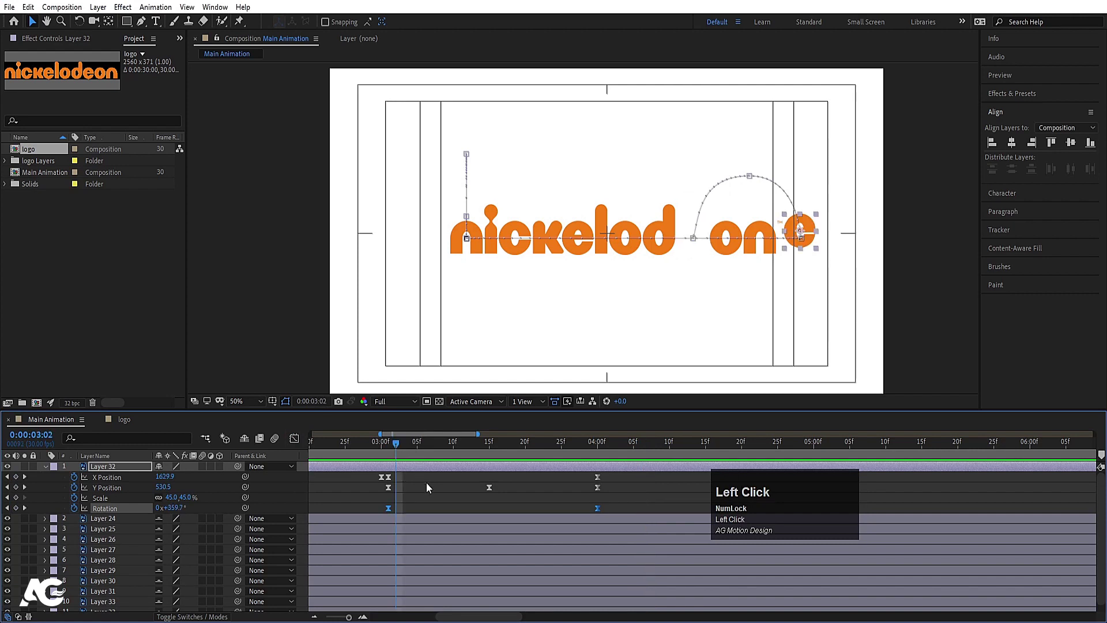
pyautogui.press(';')
pyautogui.click(339, 445)
pyautogui.click(307, 445)
pyautogui.press('space')
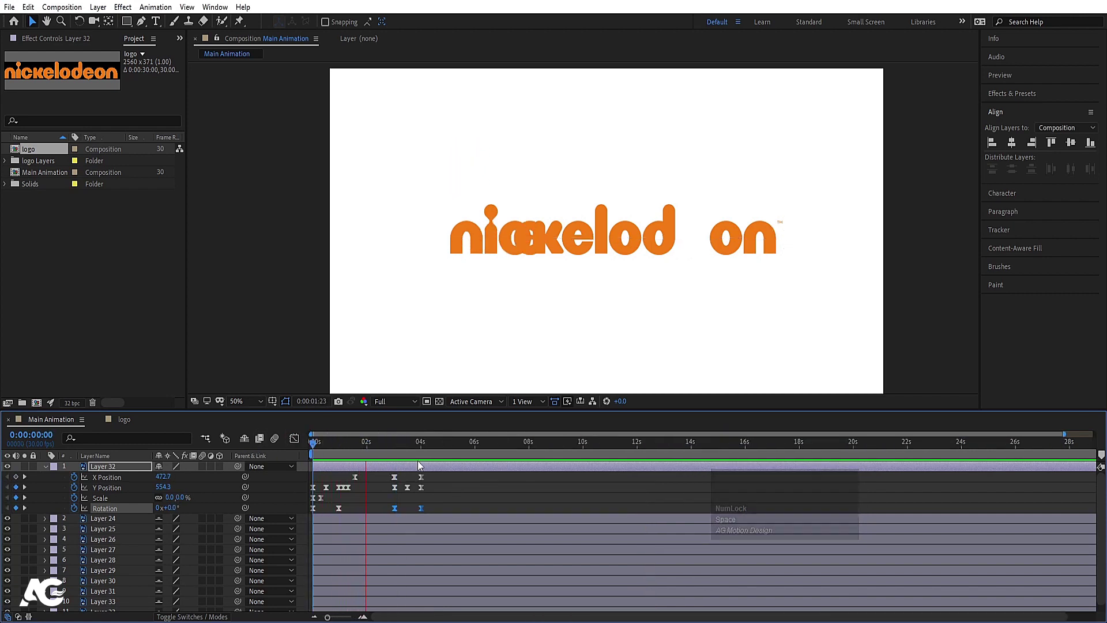
pyautogui.press('space')
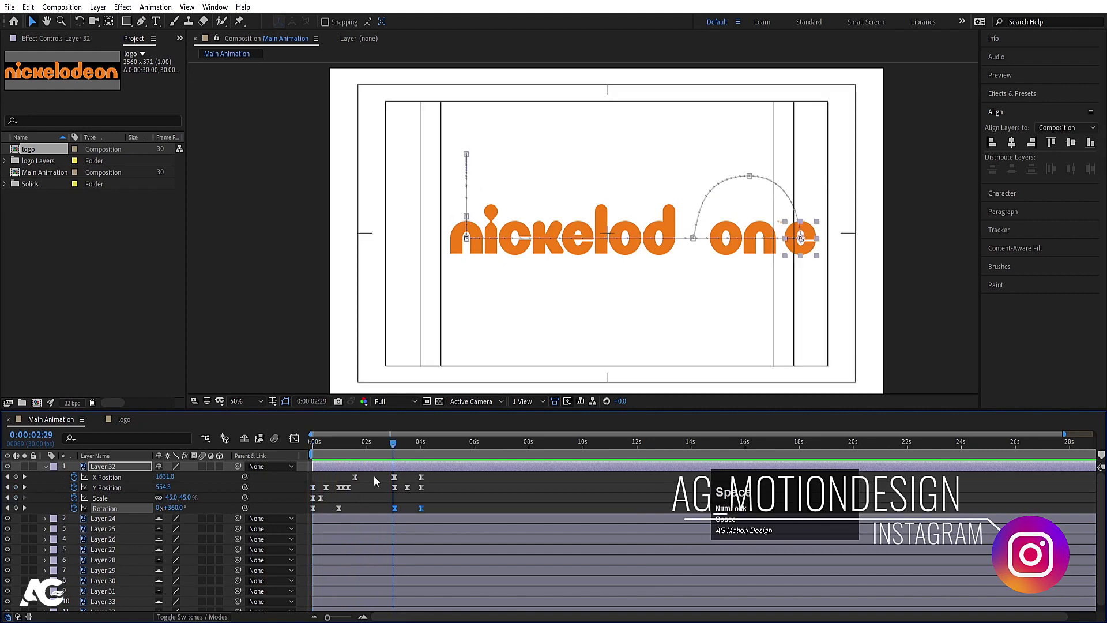
pyautogui.scroll(3, 363, 467)
pyautogui.click(318, 445)
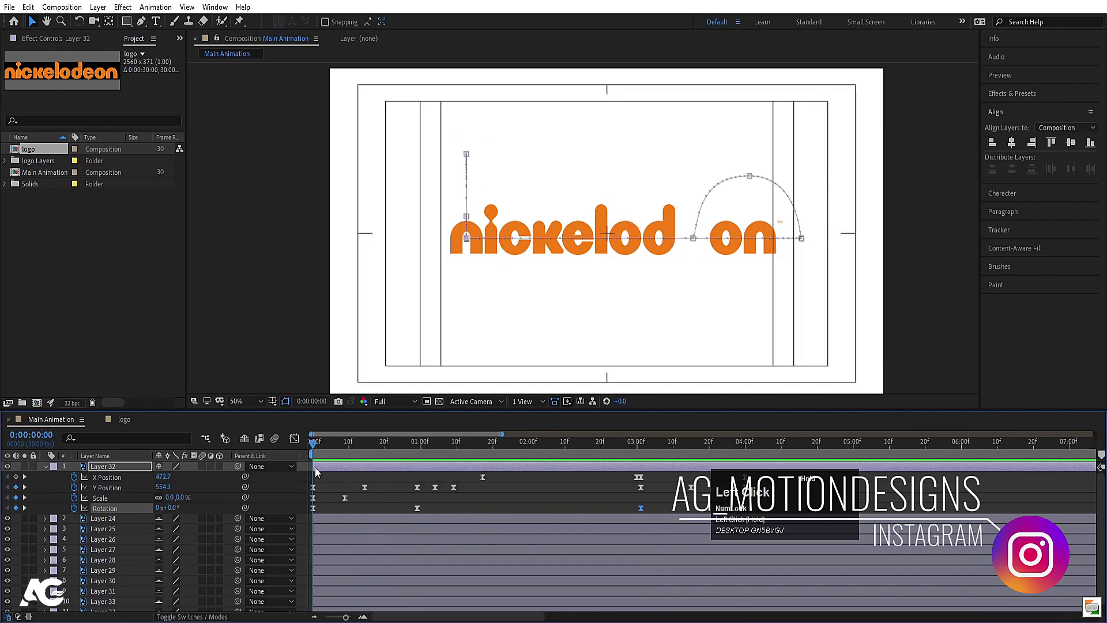
pyautogui.moveTo(417, 479); pyautogui.dragTo(425, 496)
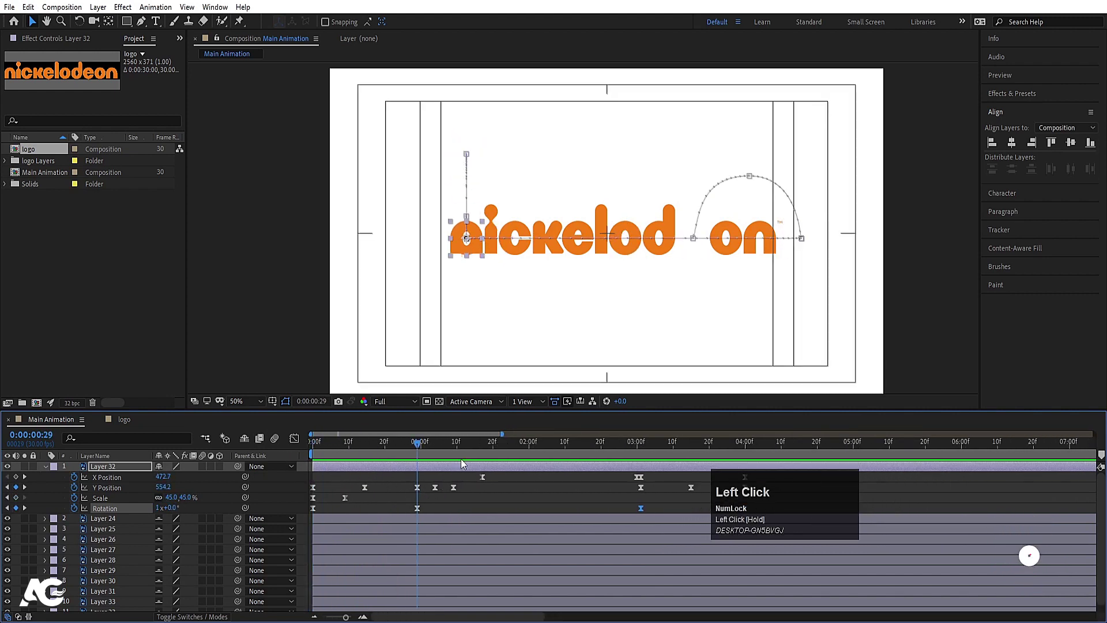
pyautogui.click(17, 508)
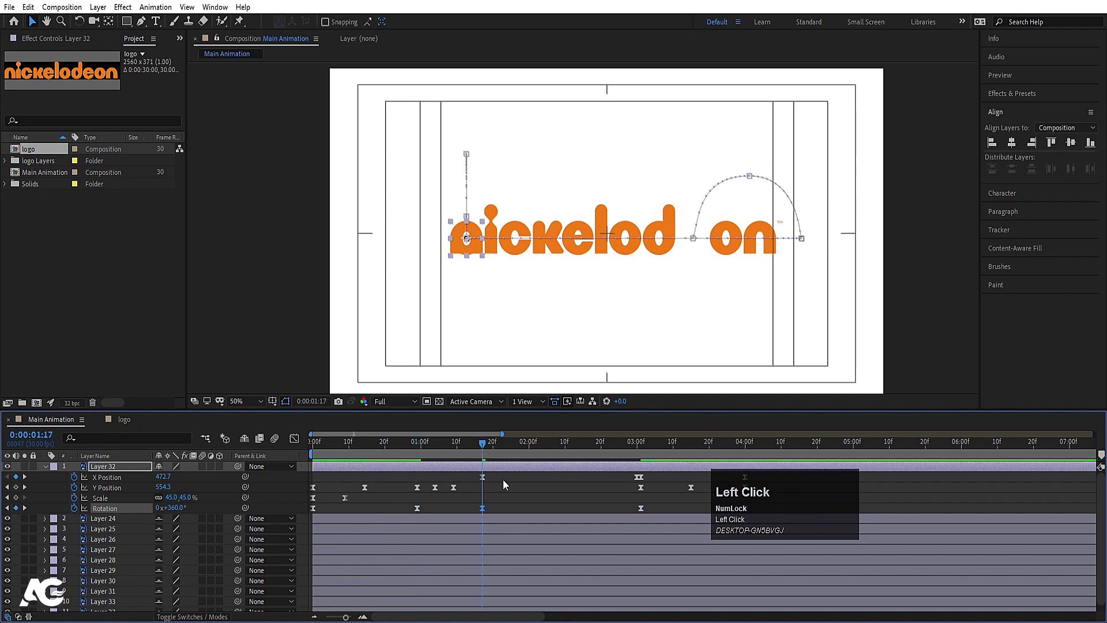
pyautogui.press('space')
pyautogui.press('space')
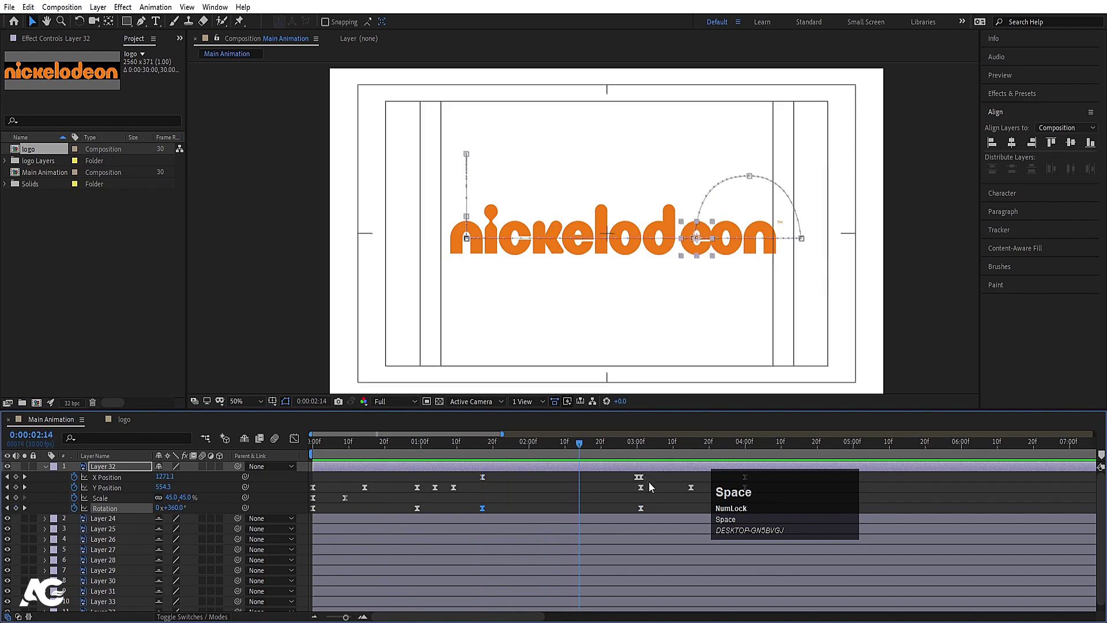
# At 0:00:03:01, set Layer 32's Rotation to 2 full revolutions so the e spins during the slide
pyautogui.press('k')
pyautogui.press('j')
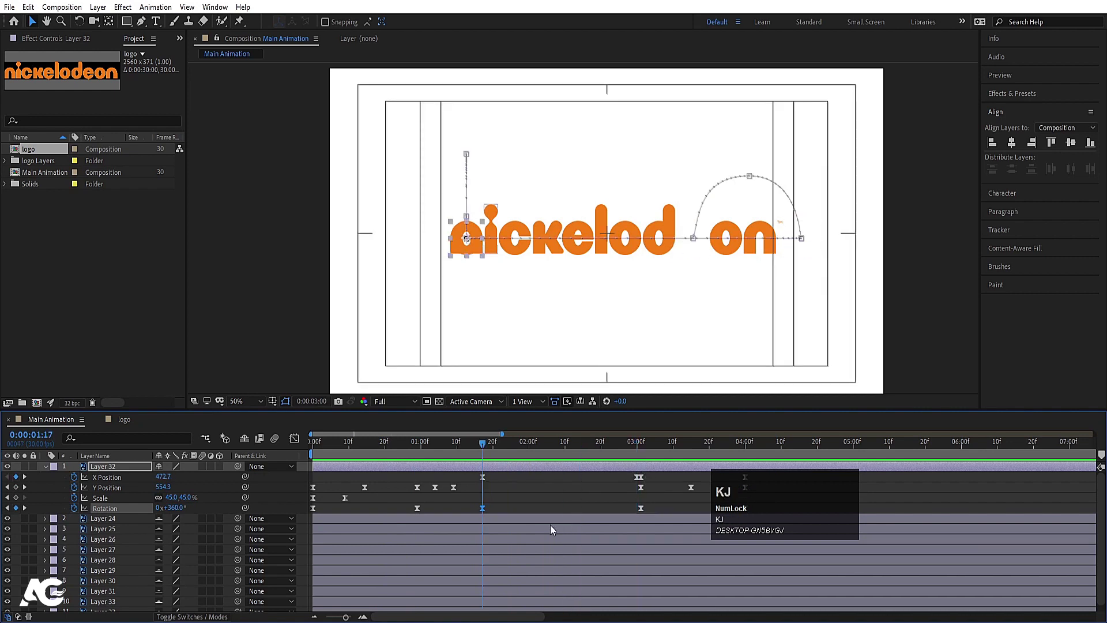
pyautogui.press('k')
pyautogui.press('k')
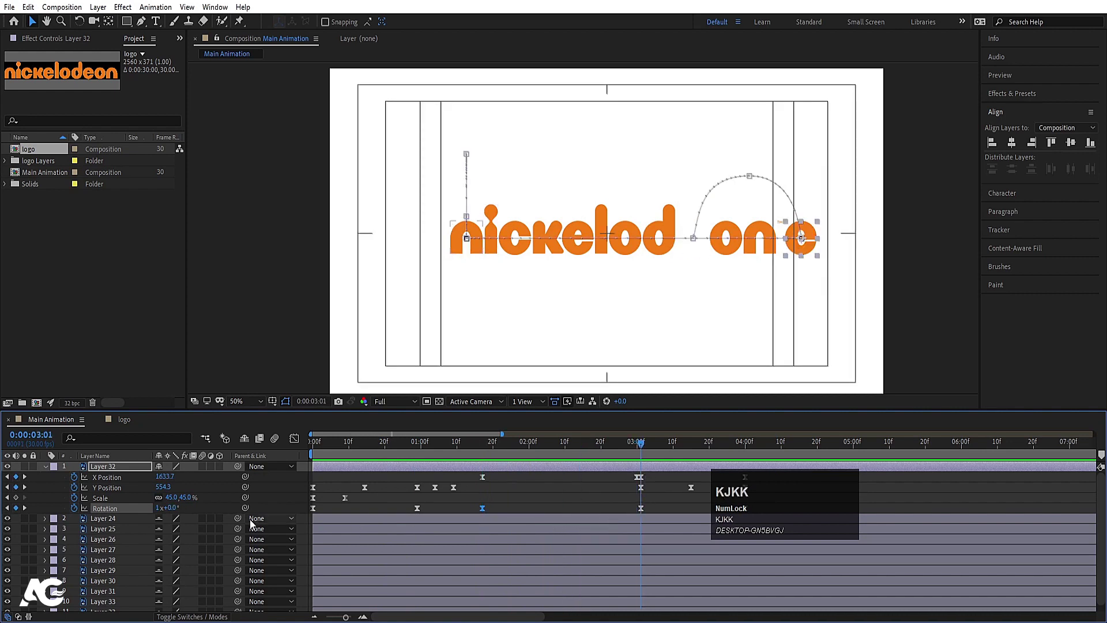
pyautogui.press('=')
pyautogui.press('=')
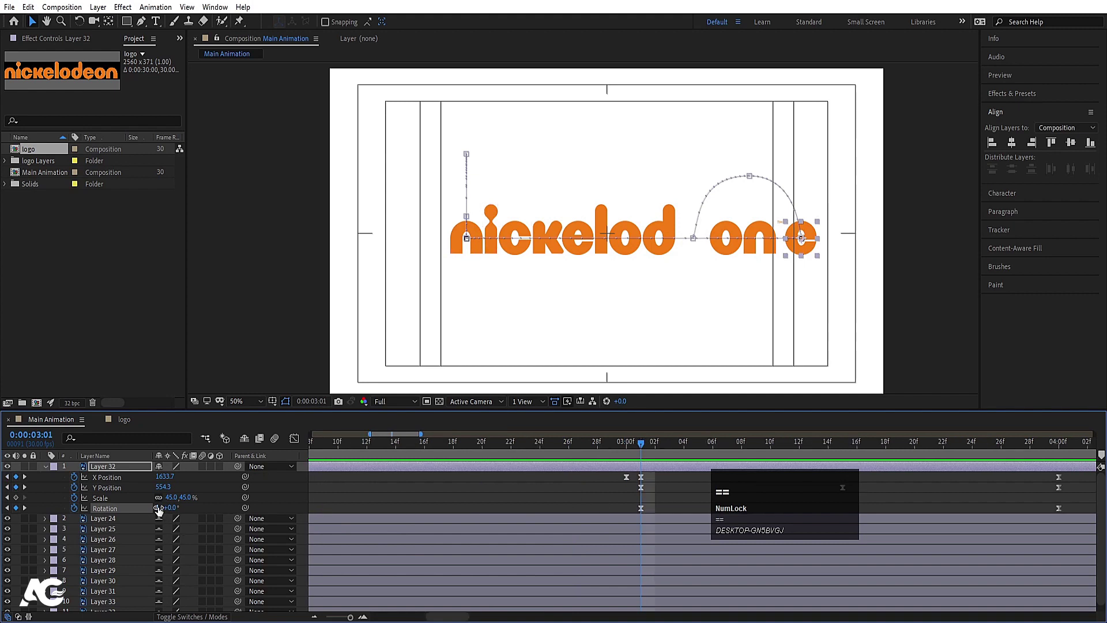
pyautogui.click(158, 510)
pyautogui.press('Return')
# Solo Layer 32 and preview its spinning slide from 0:00:01:17
pyautogui.press('j')
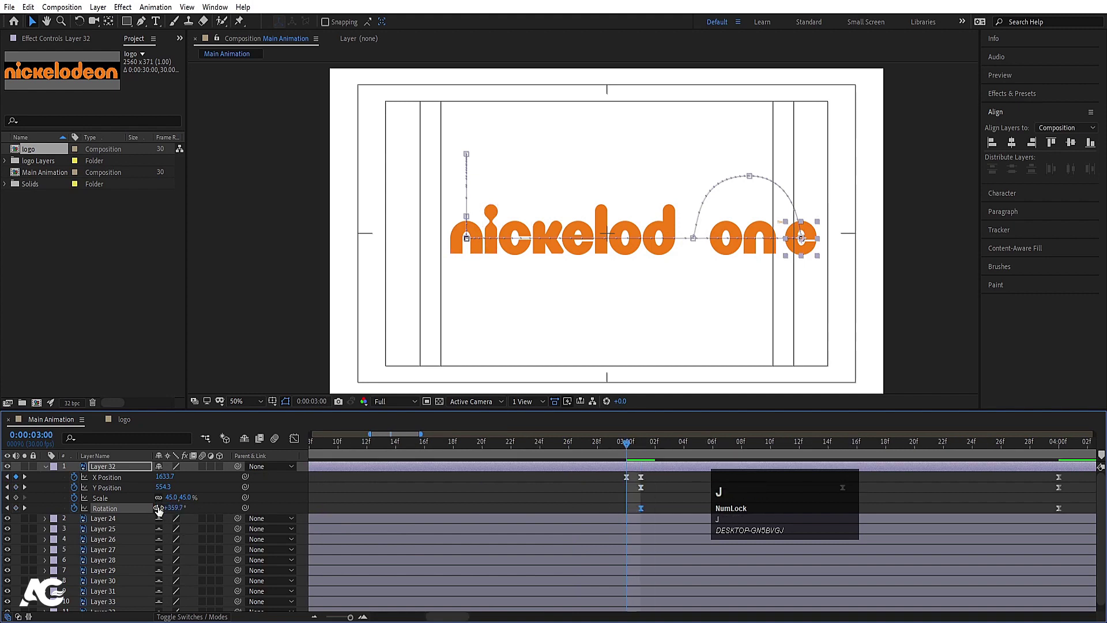
pyautogui.press('j')
pyautogui.click(25, 465)
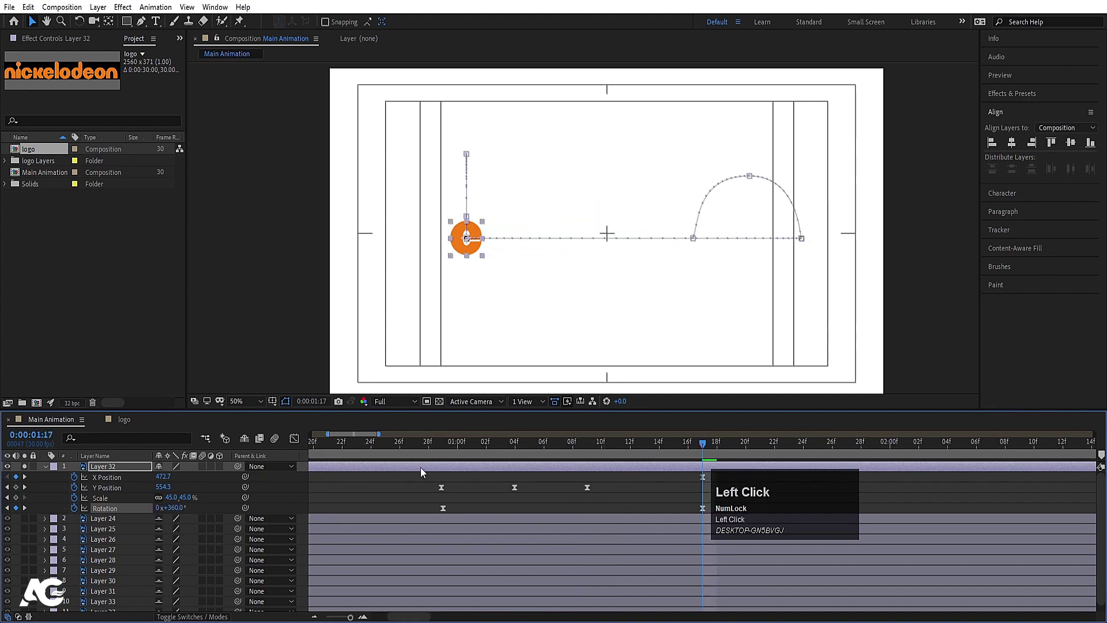
pyautogui.press('-')
pyautogui.press('-')
pyautogui.press('-')
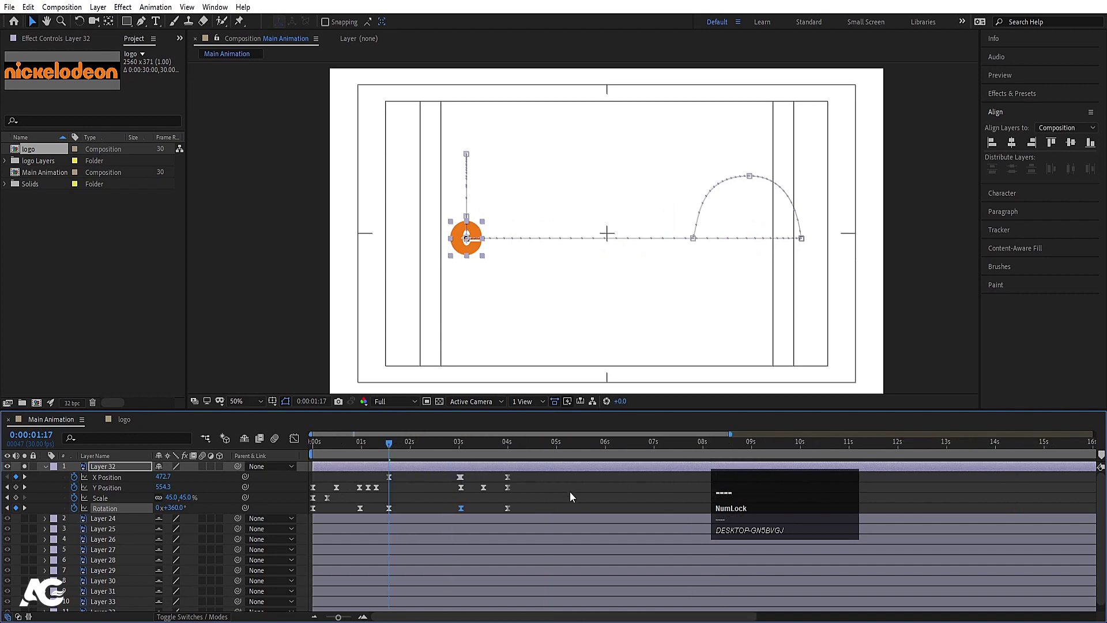
pyautogui.press('space')
pyautogui.press('space')
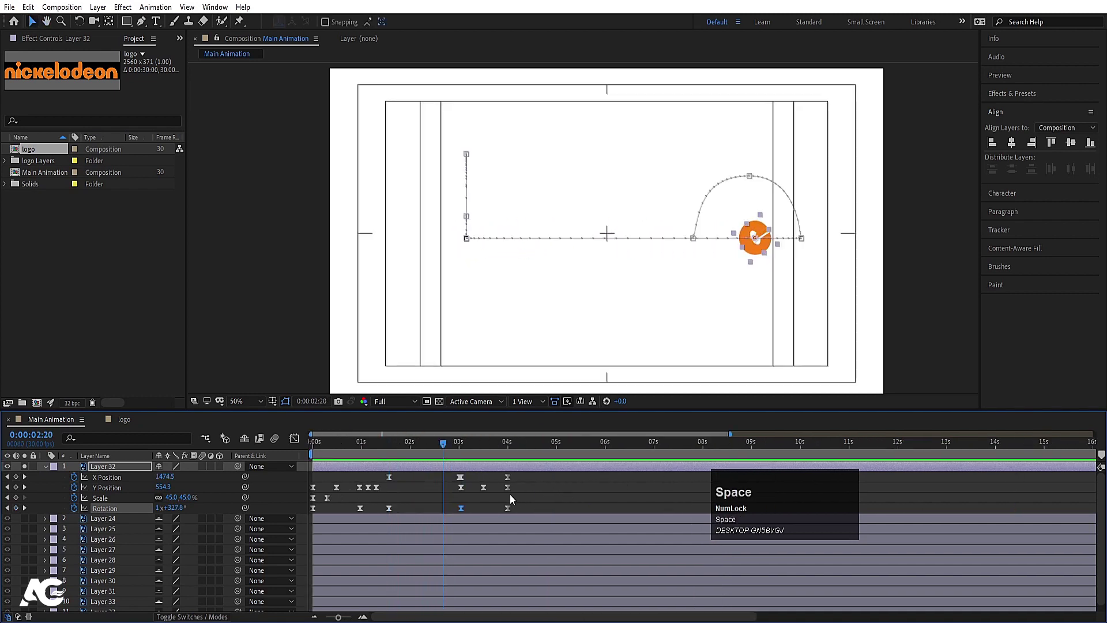
# At 0:00:03:01, set Layer 32's Rotation to 6 full revolutions and preview the slide from 0:00:01:16
pyautogui.press('k')
pyautogui.press('k')
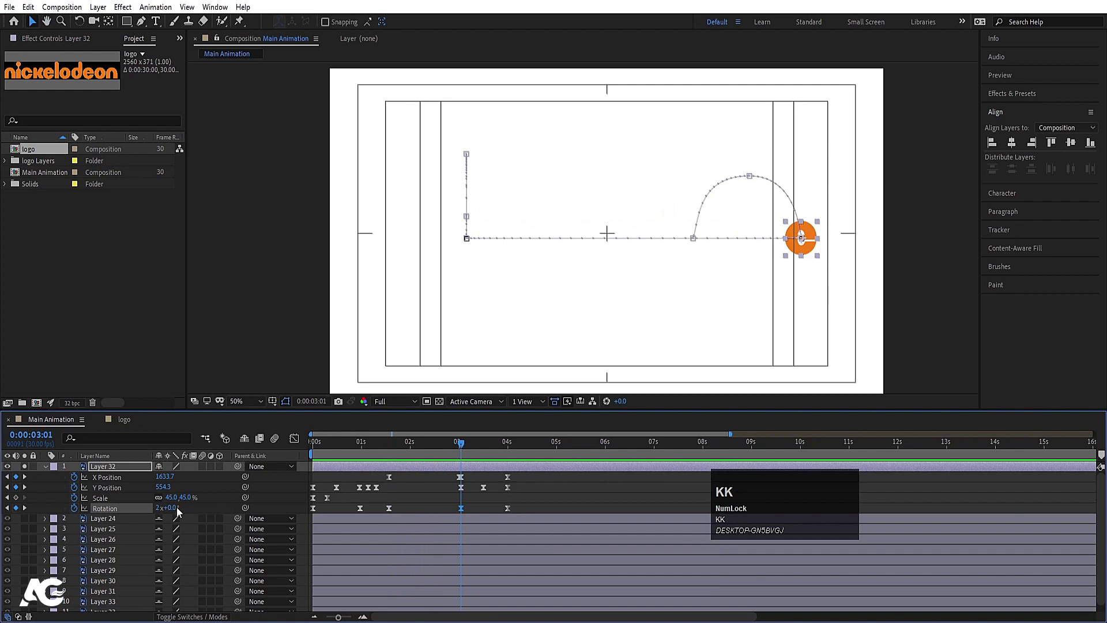
pyautogui.click(158, 507)
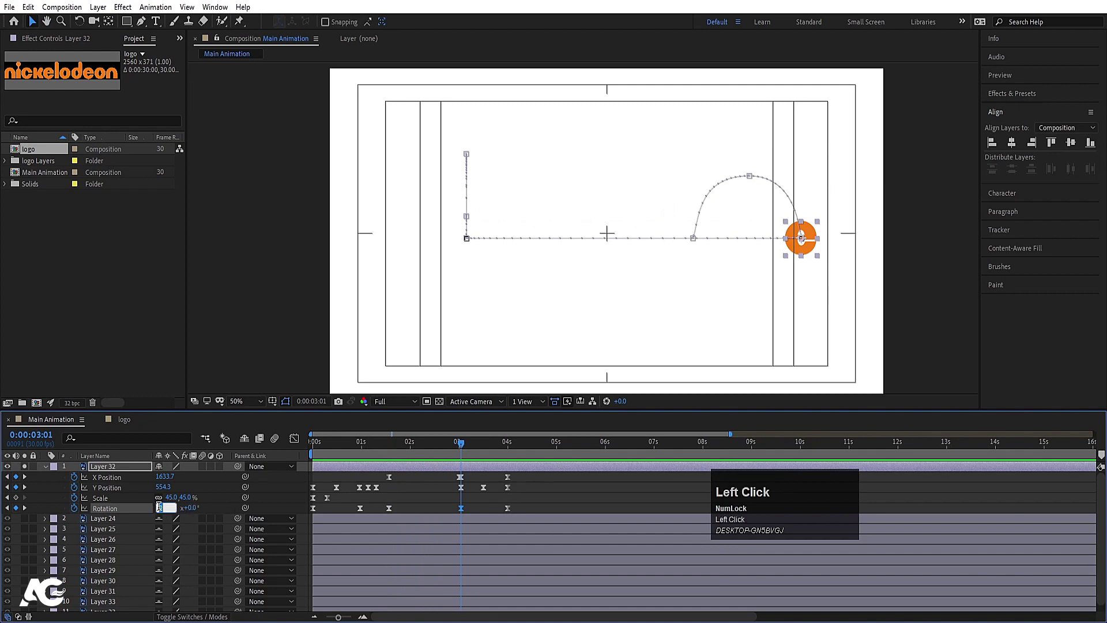
pyautogui.press('Return')
pyautogui.click(386, 448)
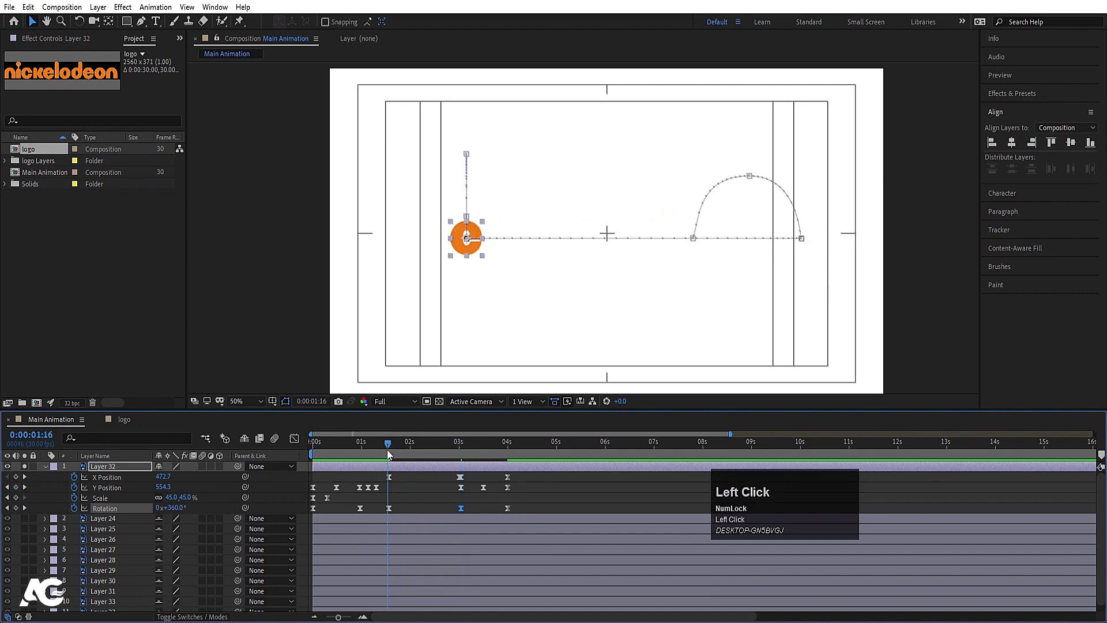
pyautogui.press('space')
pyautogui.press('space')
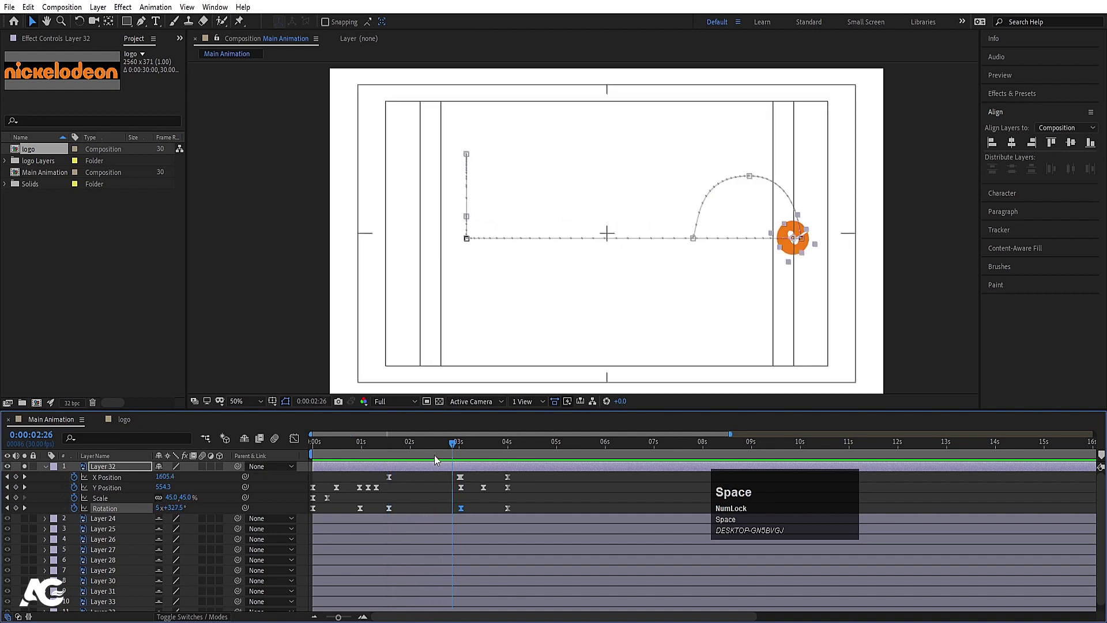
pyautogui.press('k')
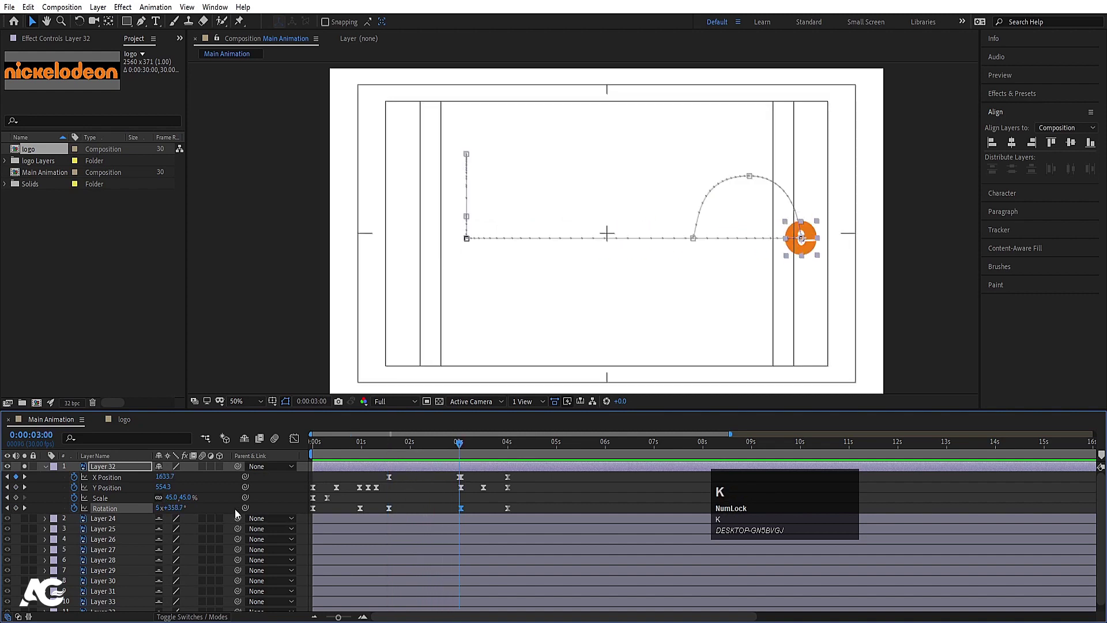
# At 0:00:03:01, set Layer 32's Rotation to 4 full revolutions and preview the slide and hop
pyautogui.click(158, 507)
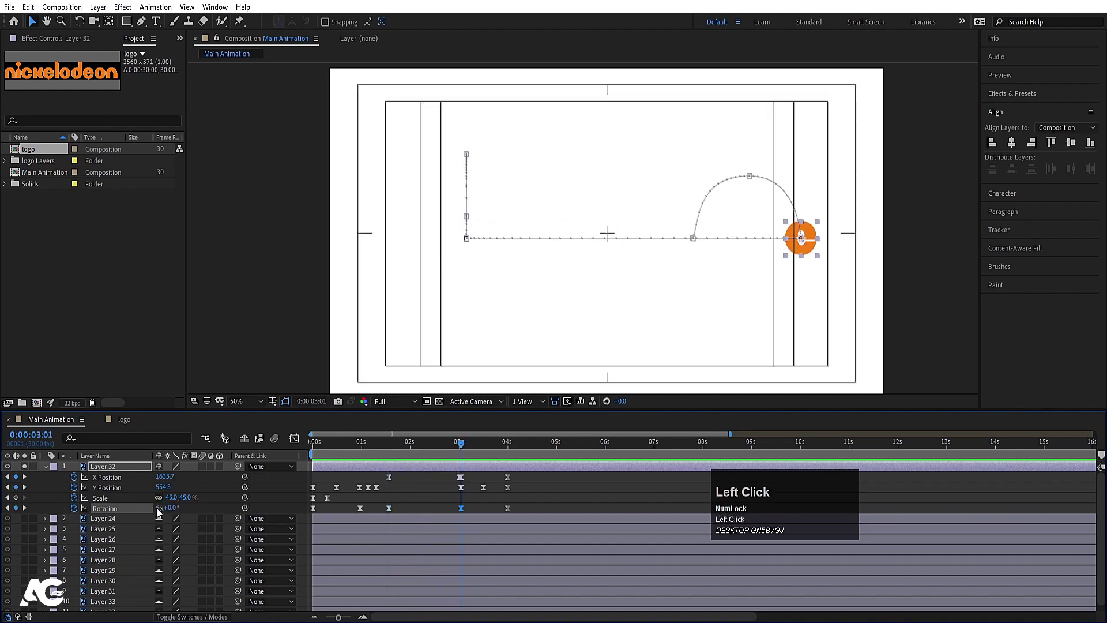
pyautogui.write('4')
pyautogui.press('Return')
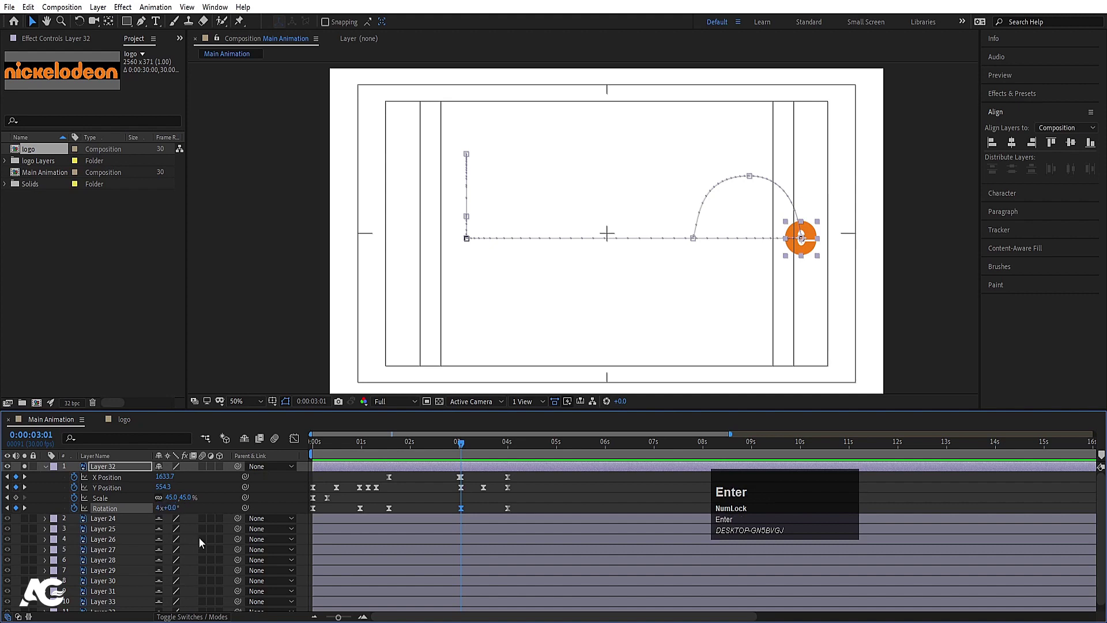
pyautogui.press('space')
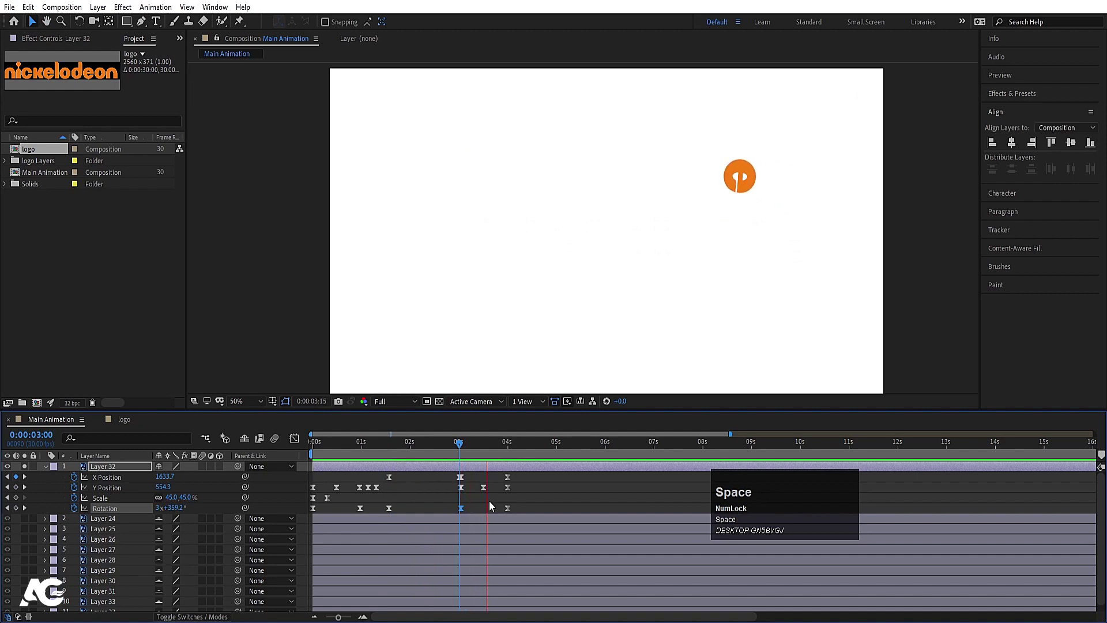
pyautogui.press('space')
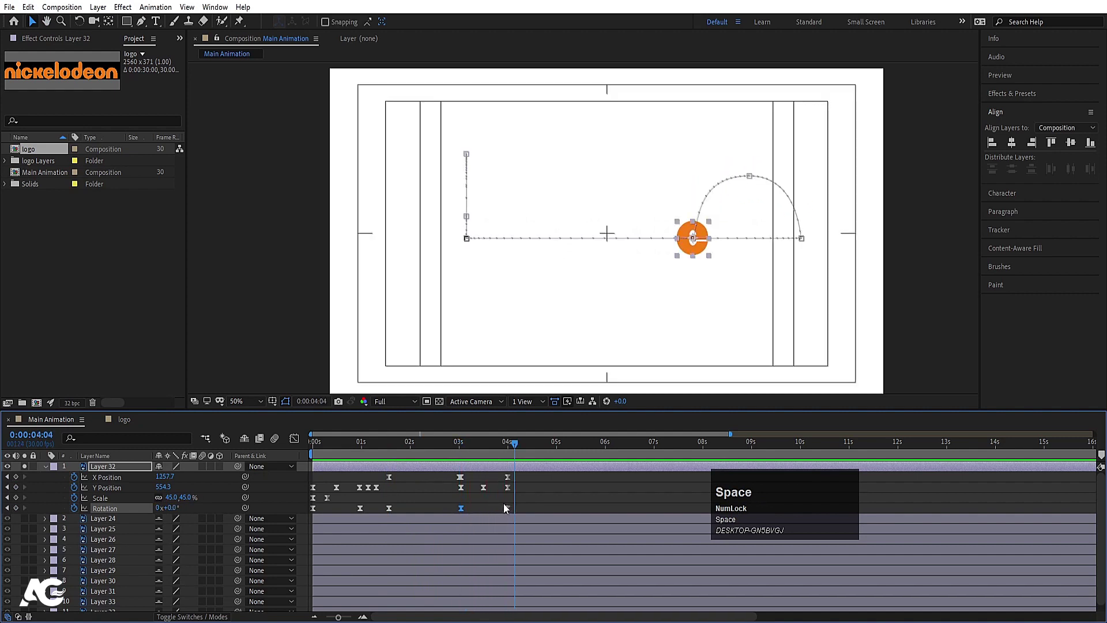
# Change Layer 32's Rotation keyframe at 0:00:04:00, where the hop lands, and preview from 0:00:02:27
pyautogui.press('j')
pyautogui.click(160, 507)
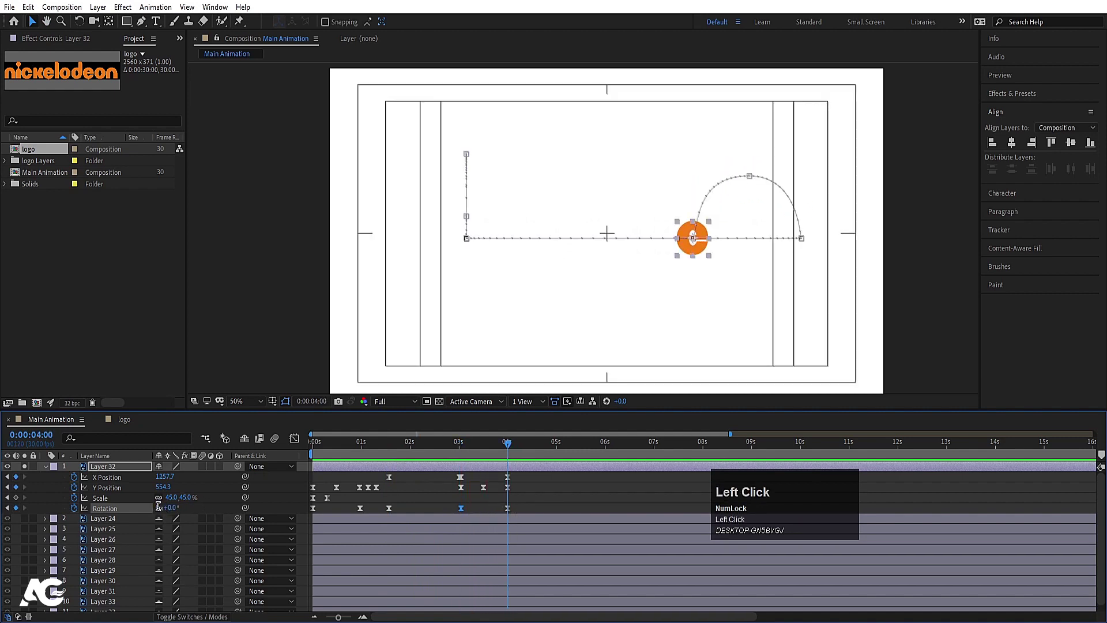
pyautogui.press('Return')
pyautogui.click(455, 442)
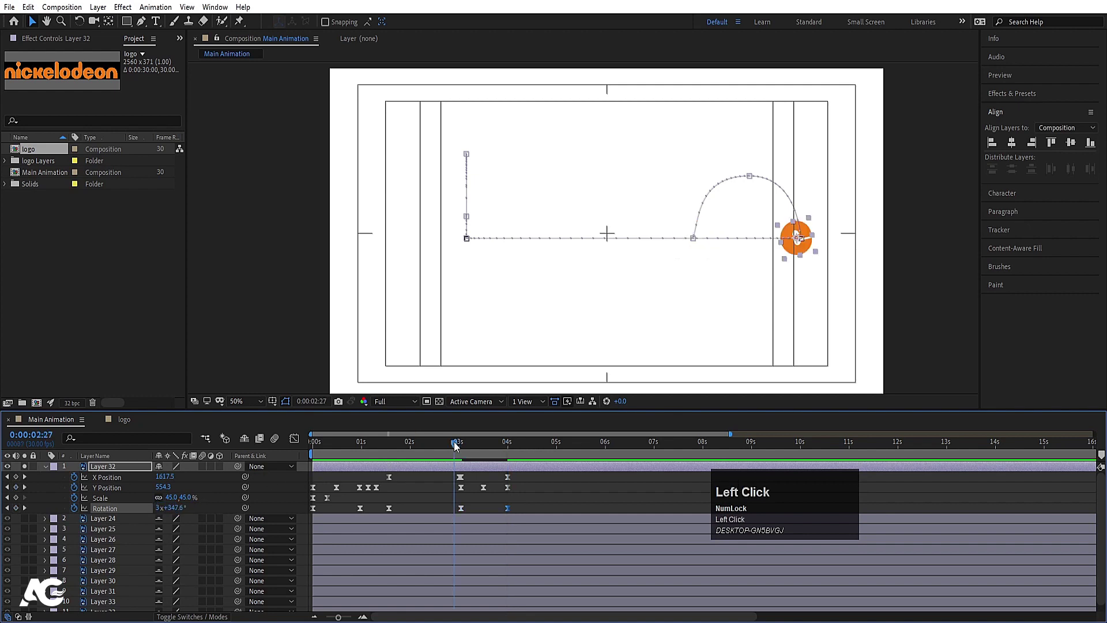
pyautogui.press('space')
# Preview the spinning e from 0:00:00:00, then unsolo Layer 32 and preview it together with the wordmark
pyautogui.click(313, 443)
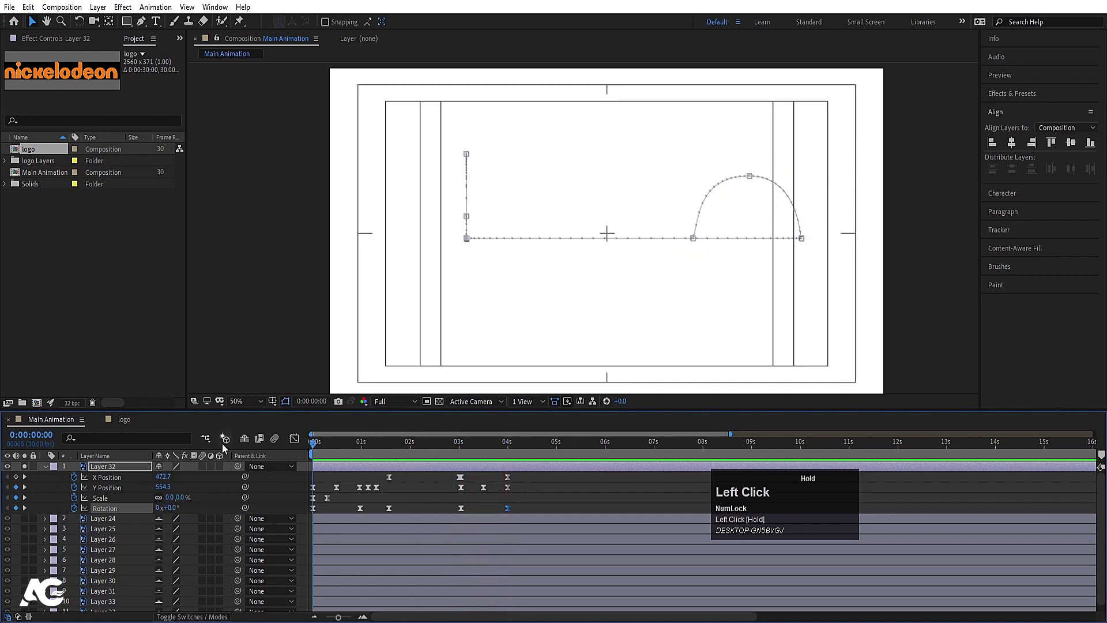
pyautogui.press('space')
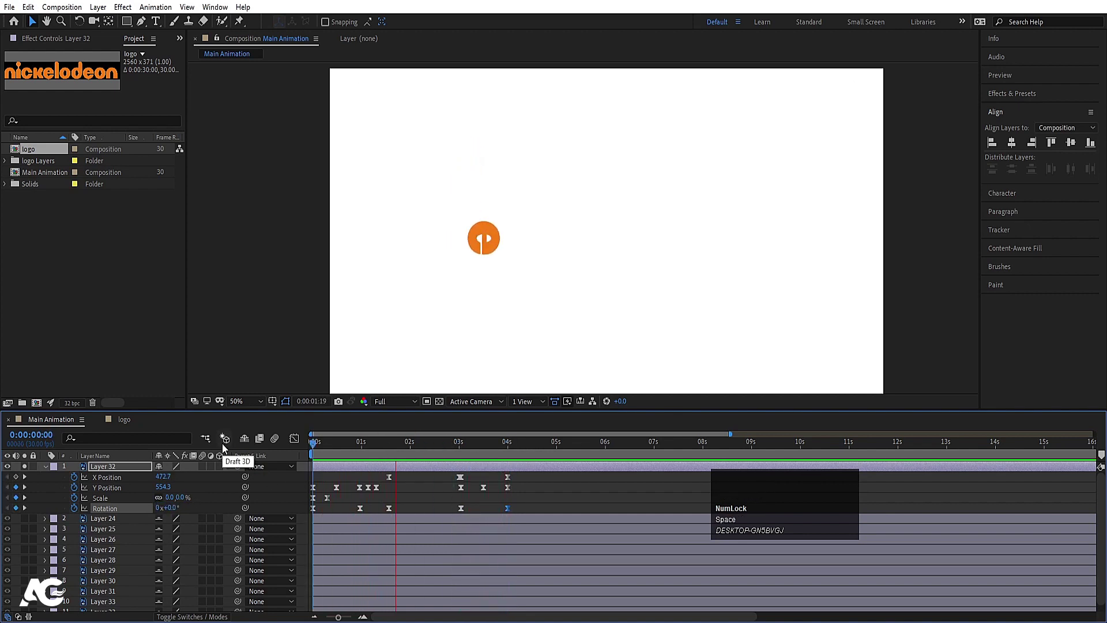
pyautogui.press('space')
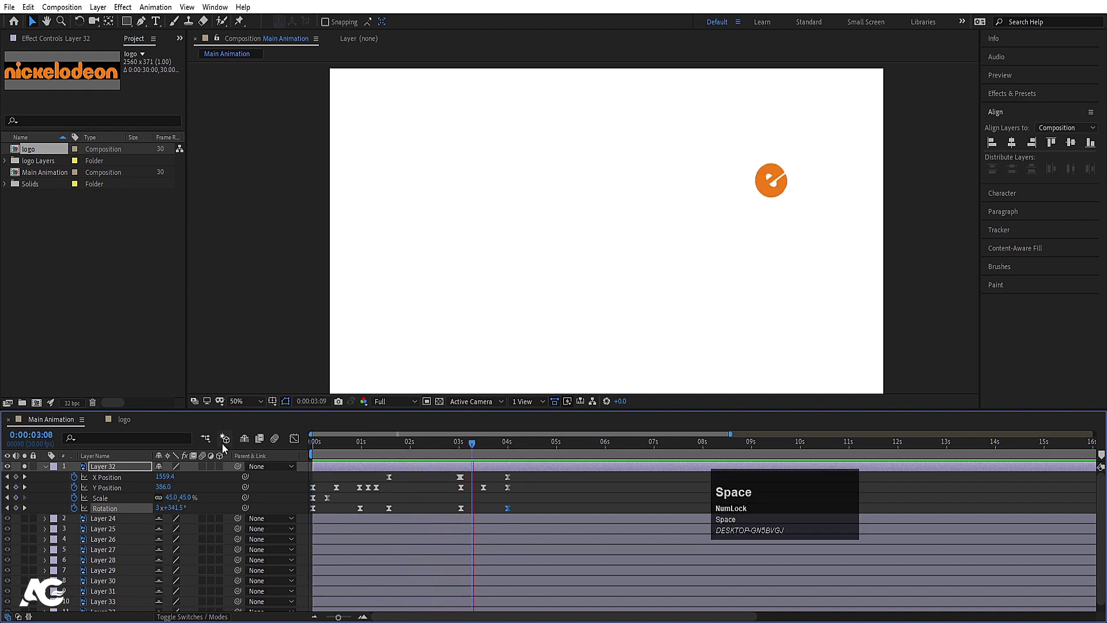
pyautogui.press('space')
pyautogui.click(313, 443)
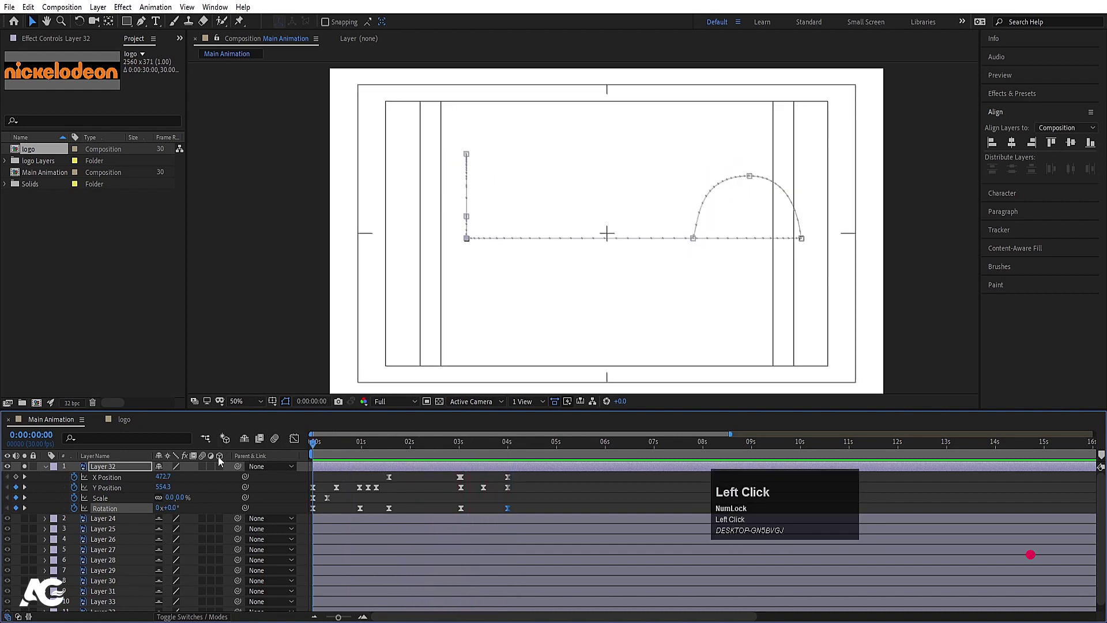
pyautogui.press('space')
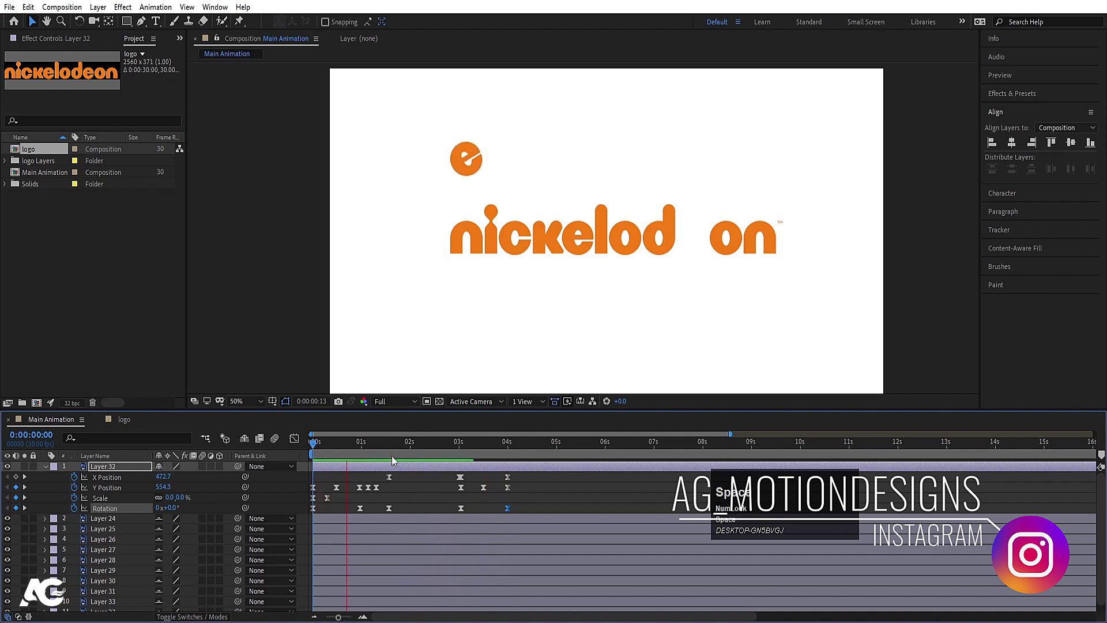
pyautogui.press('space')
pyautogui.press('space')
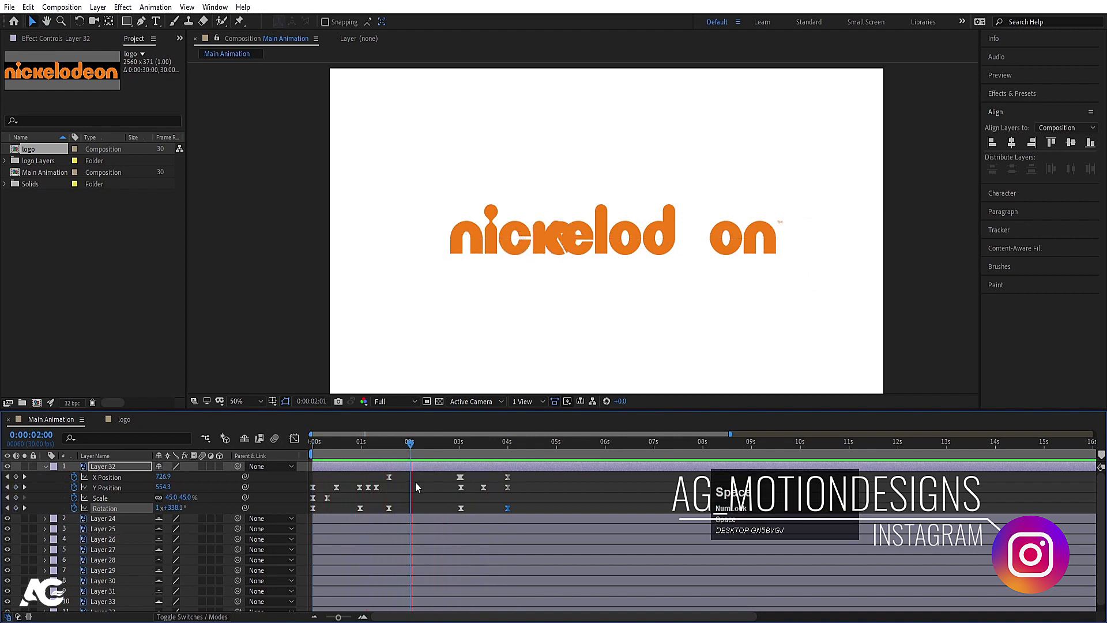
# Hide Layer 32 and scrub through the timeline to check the remaining wordmark letters
pyautogui.click(381, 451)
pyautogui.moveTo(382, 450); pyautogui.dragTo(83, 473)
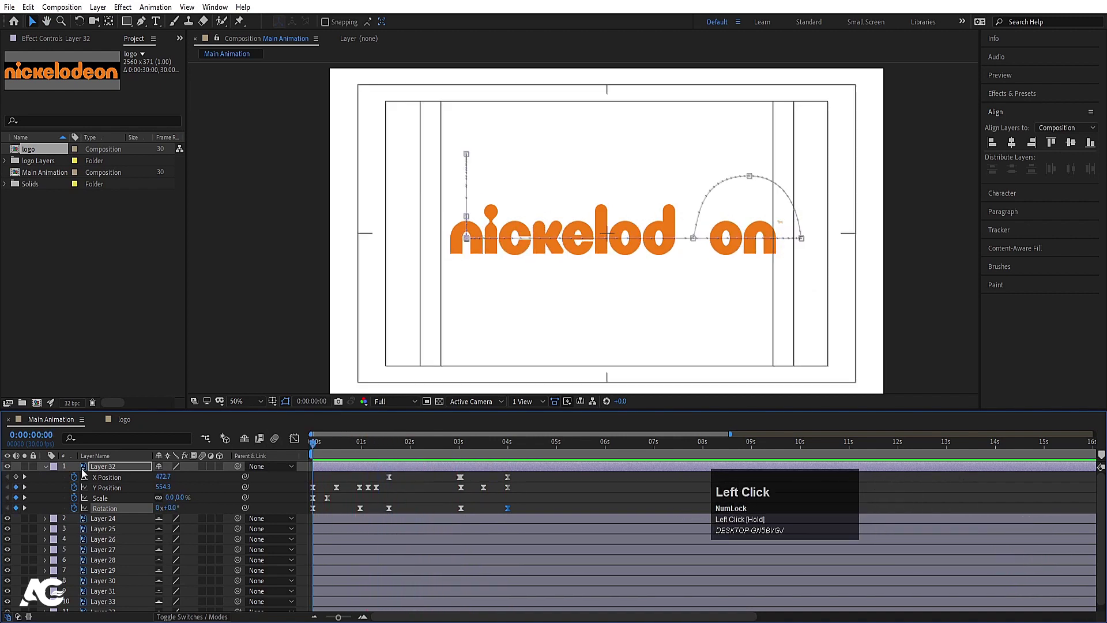
pyautogui.click(8, 466)
pyautogui.click(465, 229)
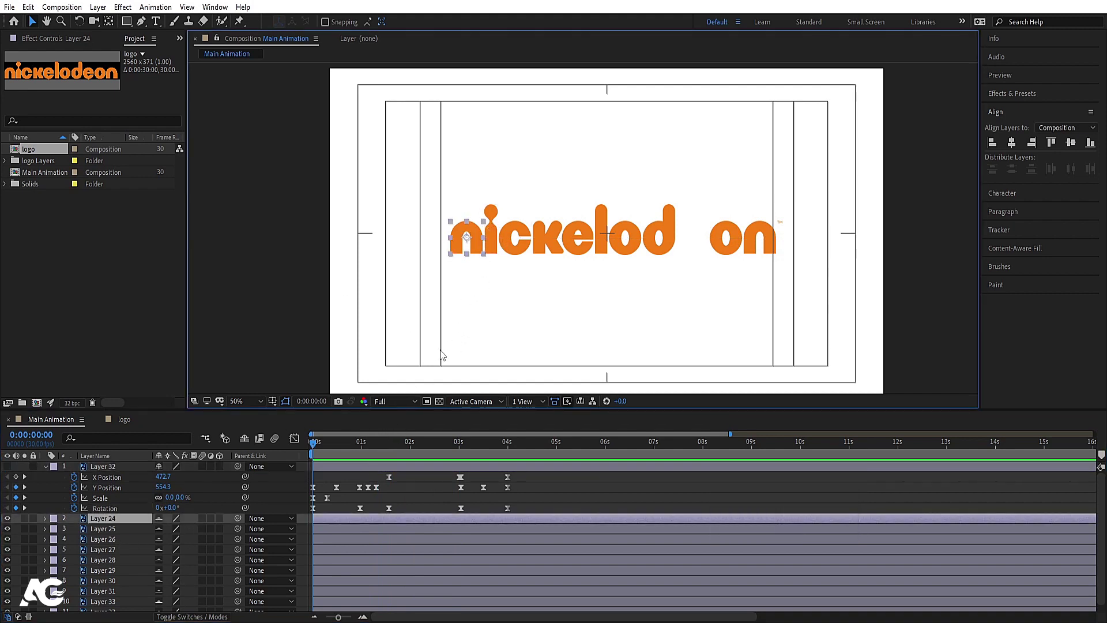
pyautogui.moveTo(382, 447); pyautogui.dragTo(440, 452)
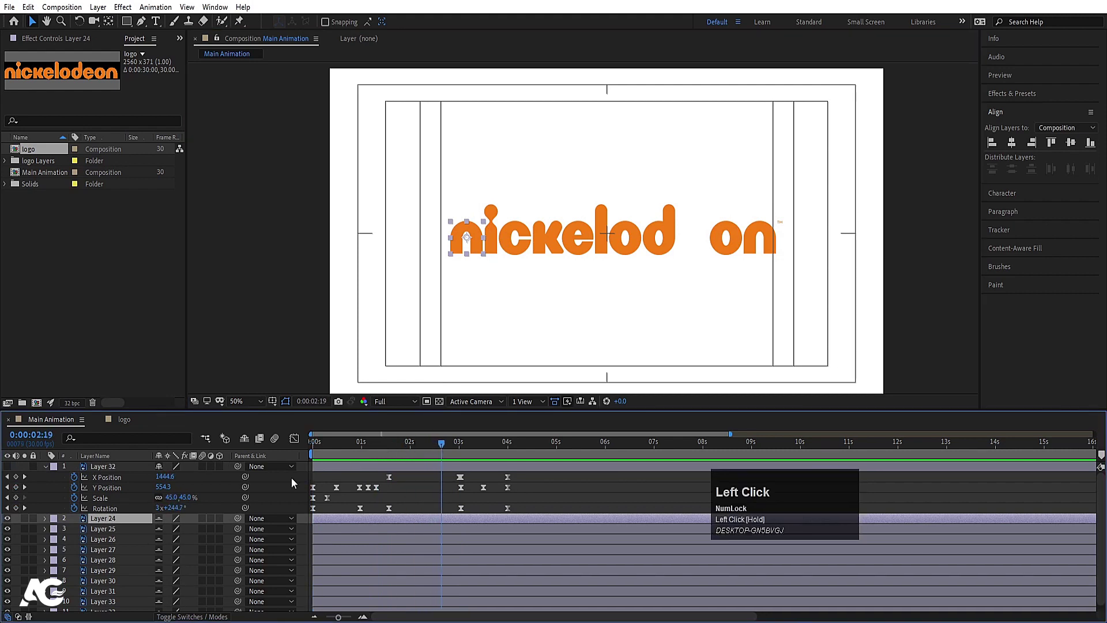
# Show the rulers and place a horizontal guide along the baseline of the nickelodeon letters
pyautogui.click(407, 496)
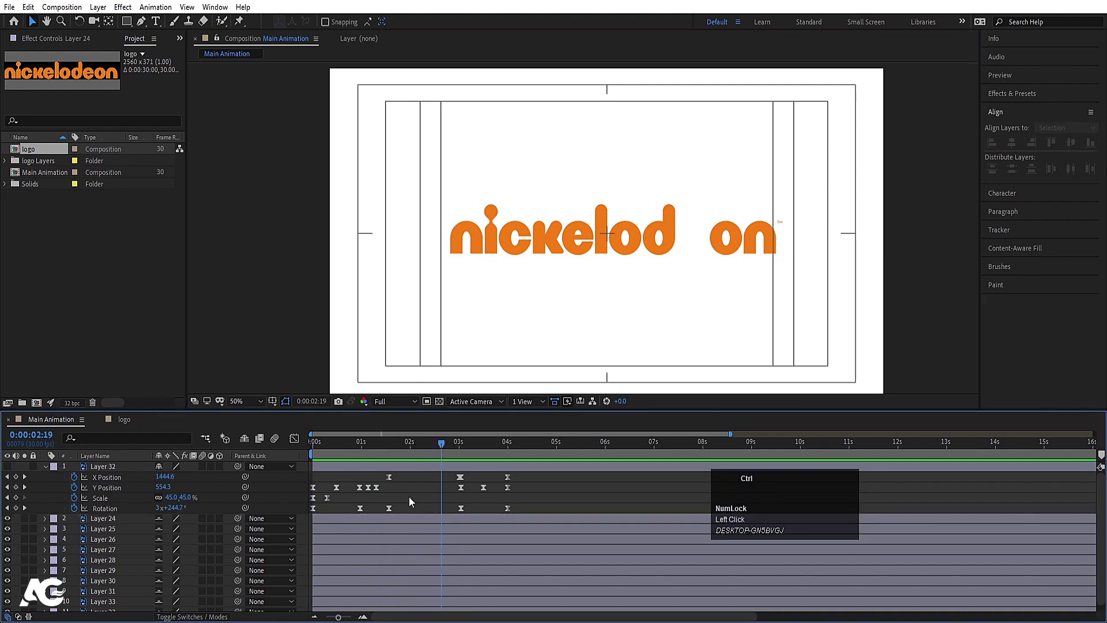
pyautogui.hotkey('ctrl', 'r')
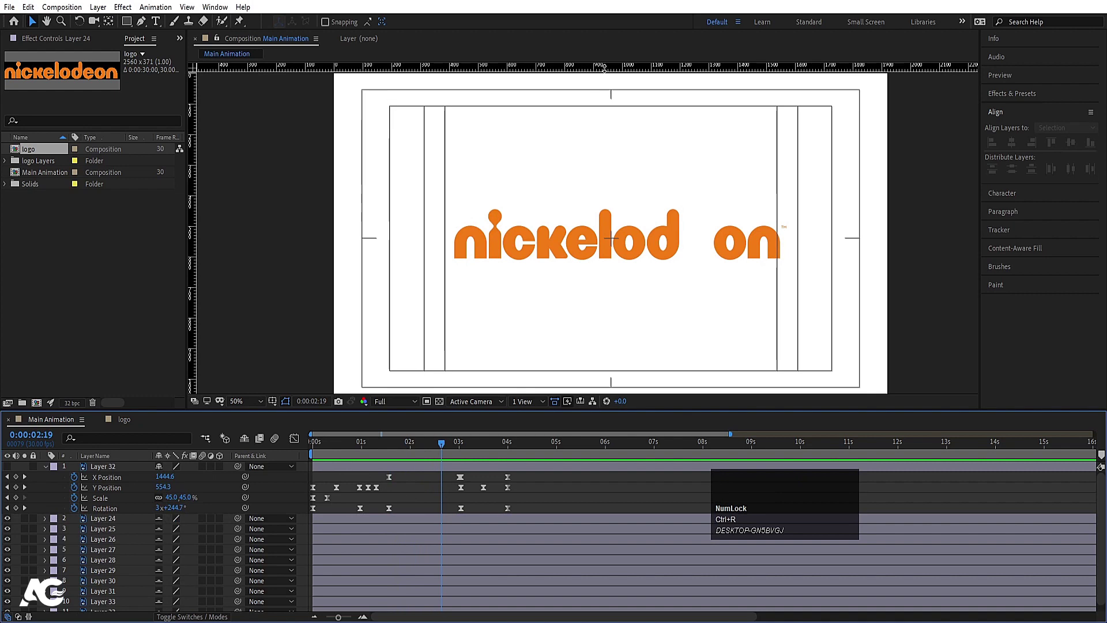
pyautogui.moveTo(603, 68); pyautogui.dragTo(653, 259)
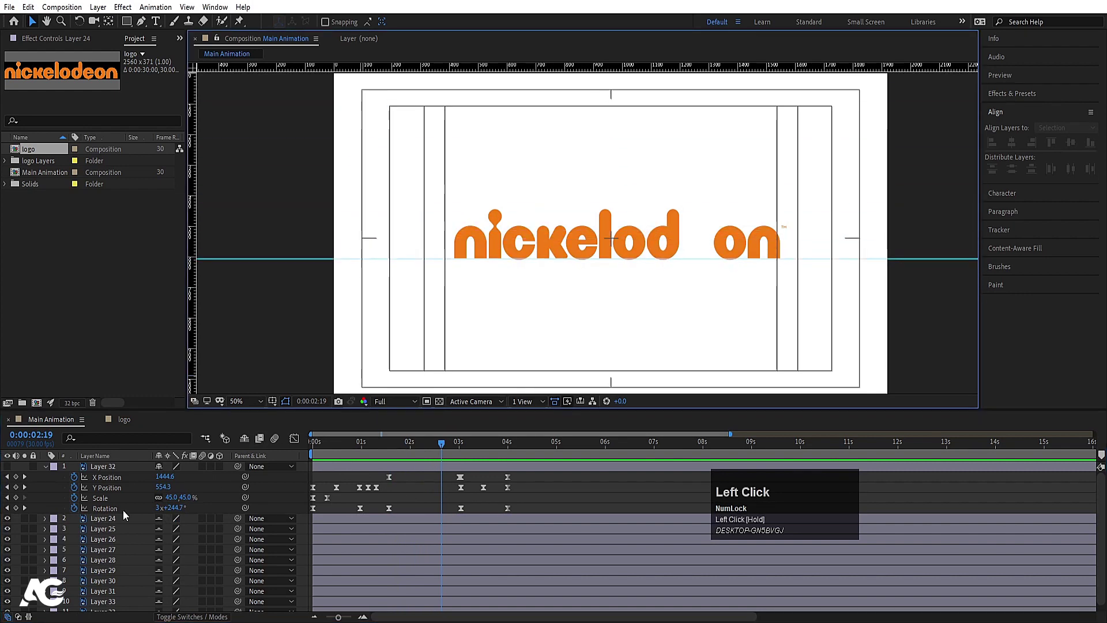
# Add Position keyframes at 0:00:00:00 to all wordmark letter layers, Layer 24 through Layer 23, and collapse Layer 32's properties
pyautogui.click(105, 518)
pyautogui.moveTo(328, 445); pyautogui.dragTo(265, 450)
pyautogui.scroll(-1, 138, 545)
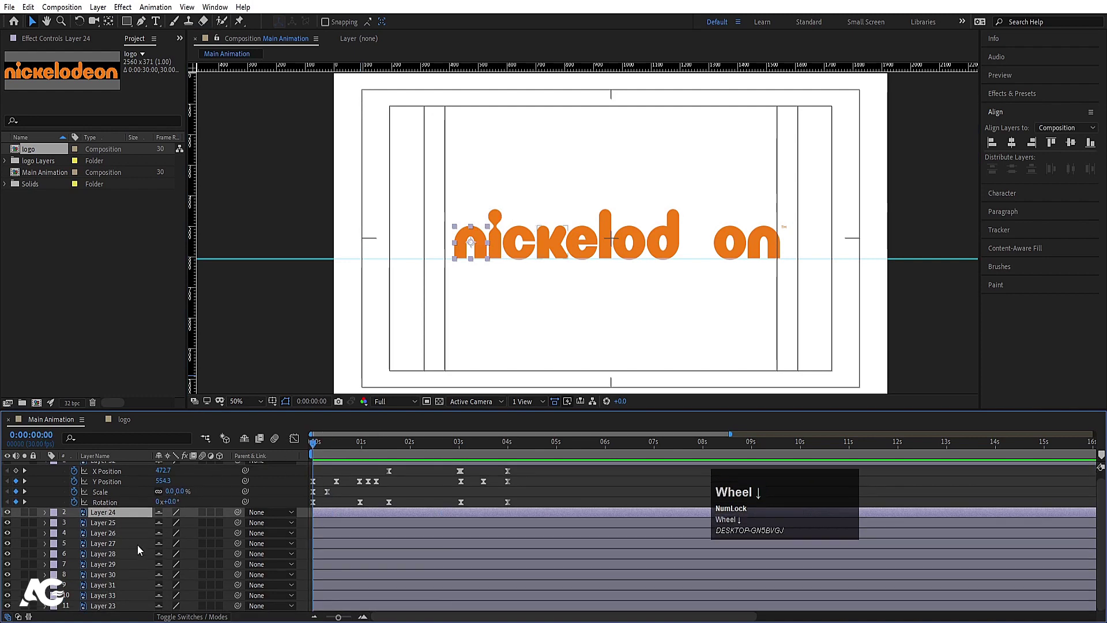
pyautogui.keyDown('shift'); pyautogui.click(86, 606); pyautogui.keyUp('shift')
pyautogui.press('p')
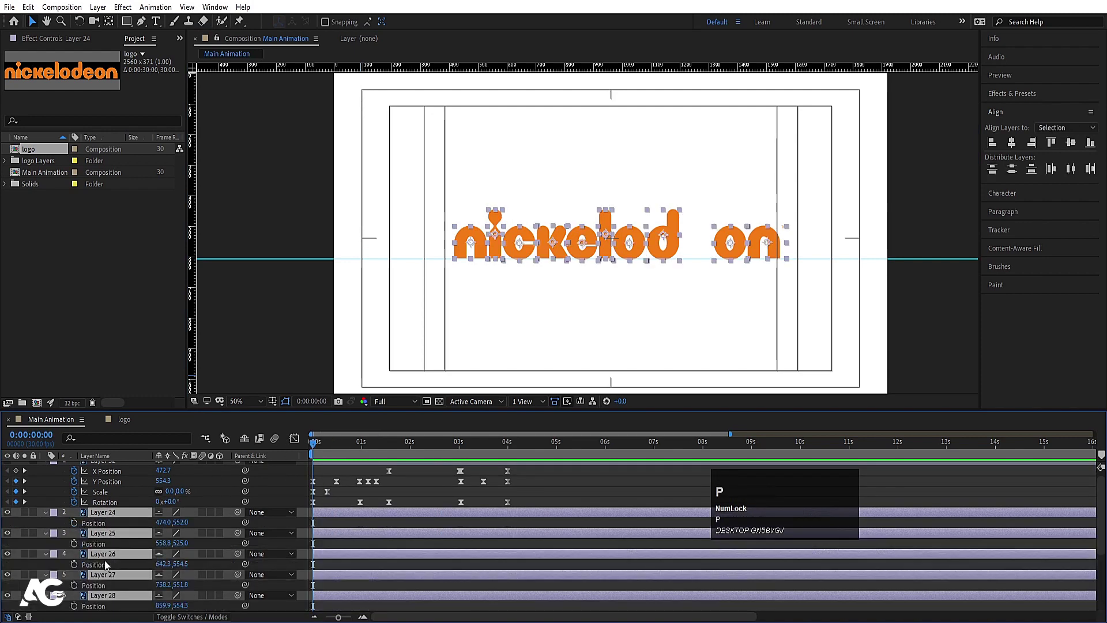
pyautogui.click(72, 524)
pyautogui.scroll(1, 115, 517)
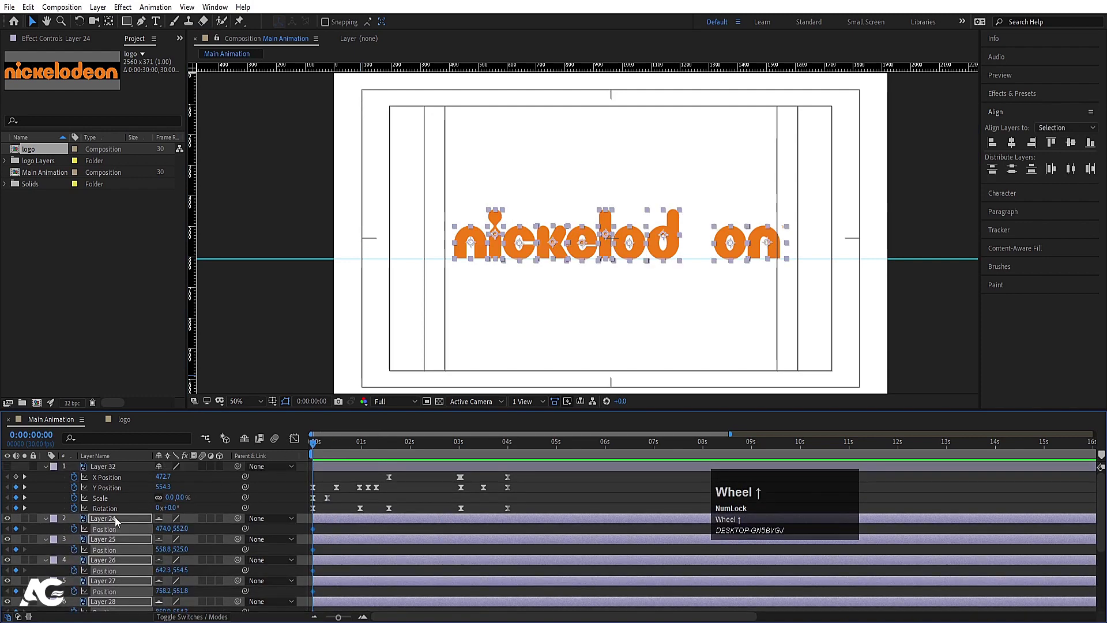
pyautogui.click(45, 466)
# Add a second set of Position keyframes to the wordmark letter layers at 0:00:00:20
pyautogui.click(361, 444)
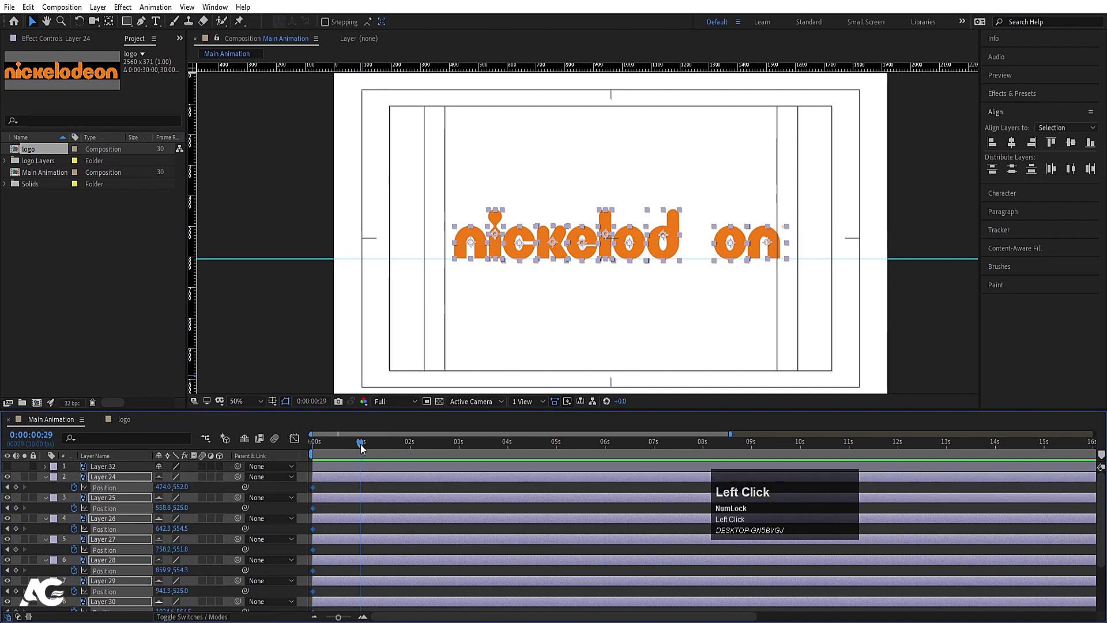
pyautogui.press('=')
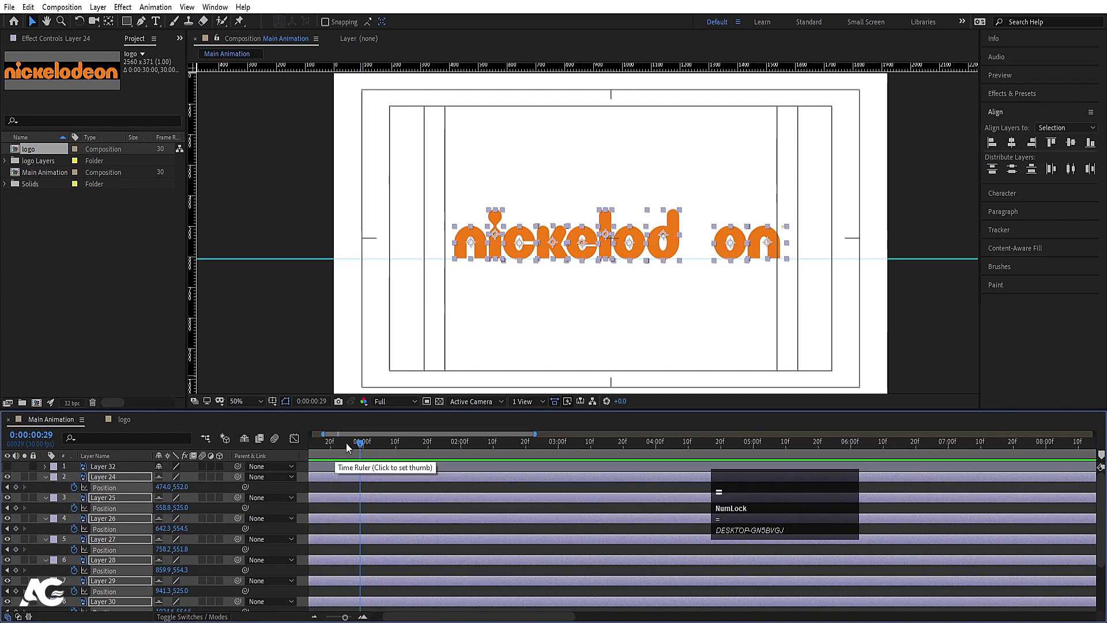
pyautogui.moveTo(346, 442); pyautogui.dragTo(331, 443)
pyautogui.click(15, 487)
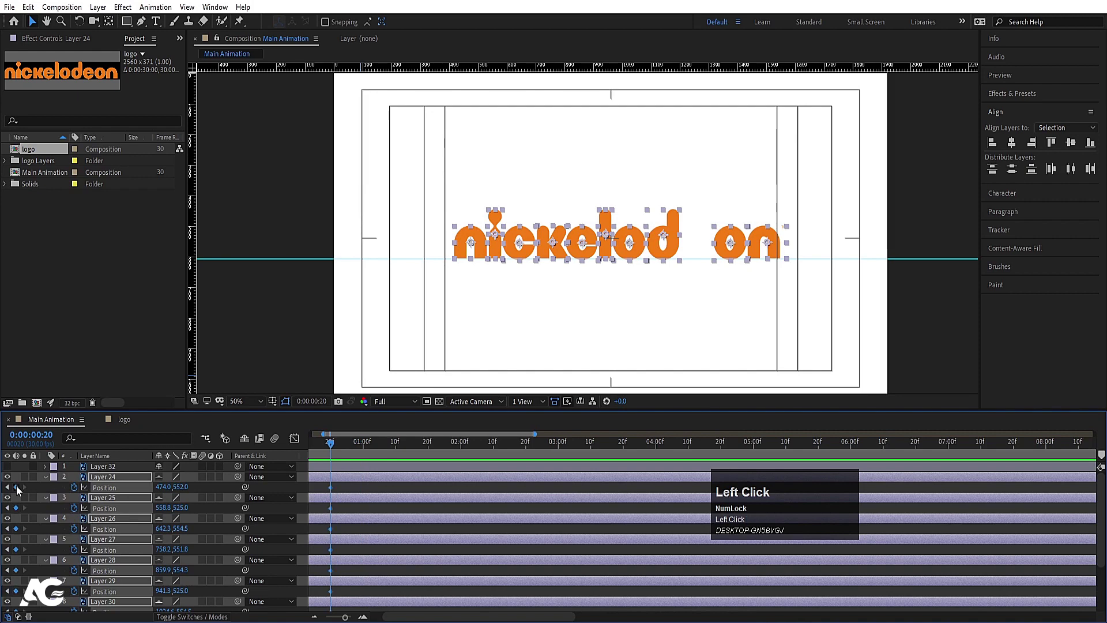
# At 0:00:00:00, lower all letters below the guide, putting Layer 24 at Y 719, and apply Easy Ease to all their Position keyframes
pyautogui.press('j')
pyautogui.moveTo(183, 488); pyautogui.dragTo(262, 499)
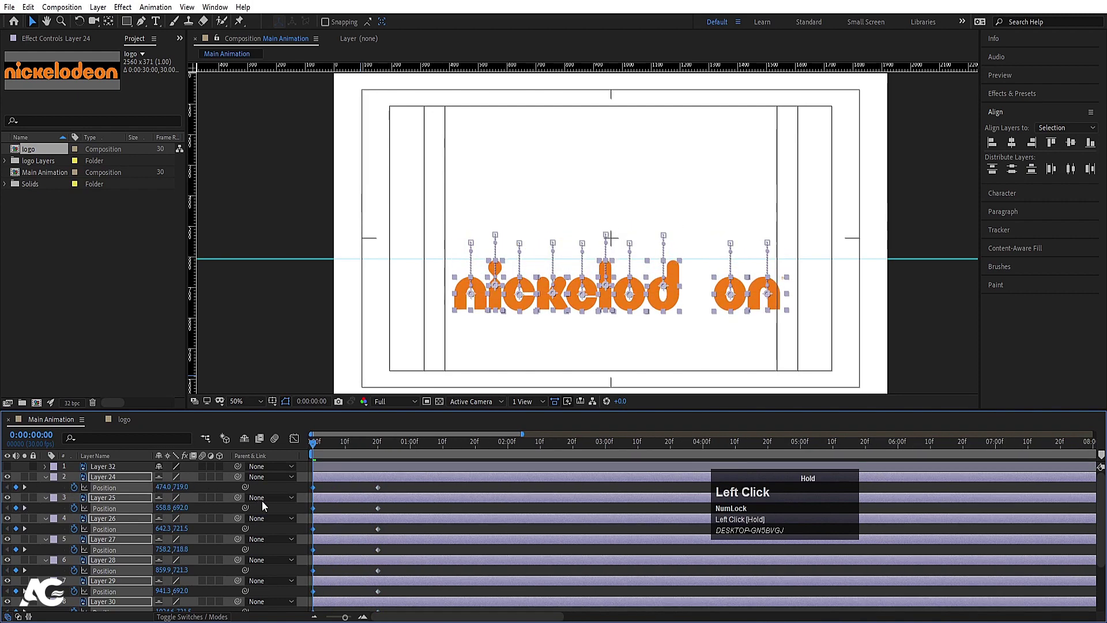
pyautogui.scroll(-3, 385, 562)
pyautogui.click(245, 401)
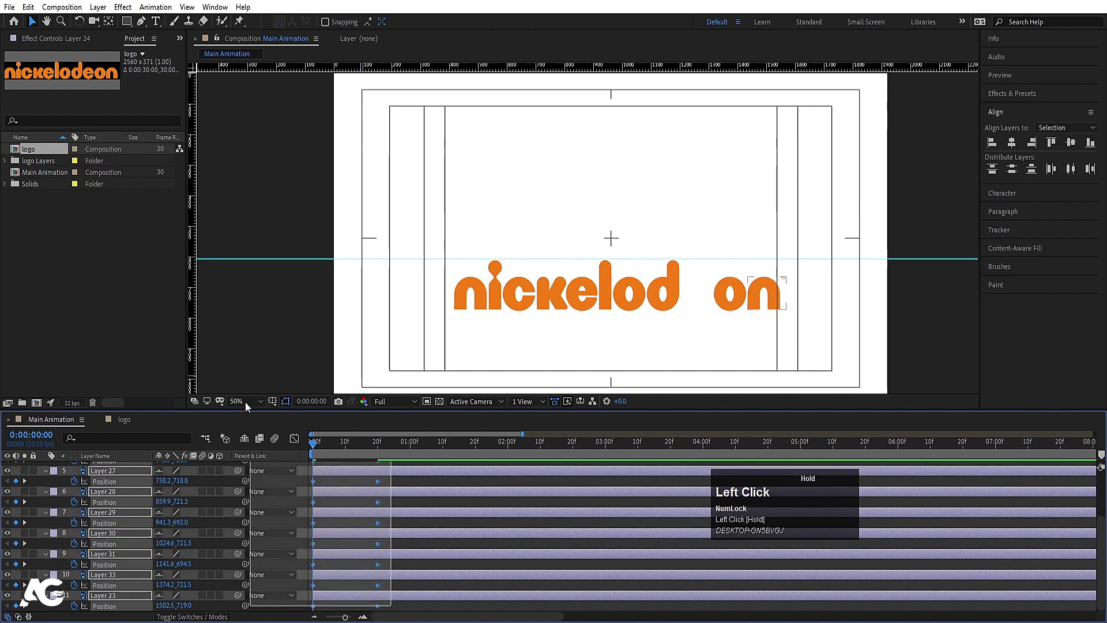
pyautogui.press('F9')
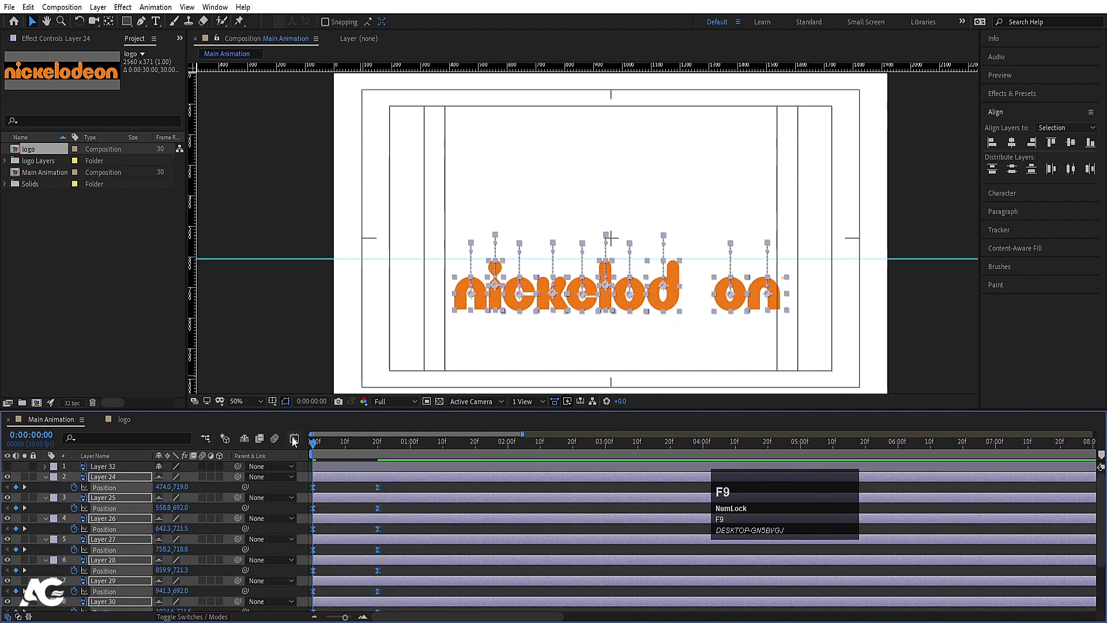
# Shape the letters' Position speed graph so they rise quickly at first and slow gradually into place
pyautogui.click(294, 439)
pyautogui.moveTo(314, 483); pyautogui.dragTo(317, 578)
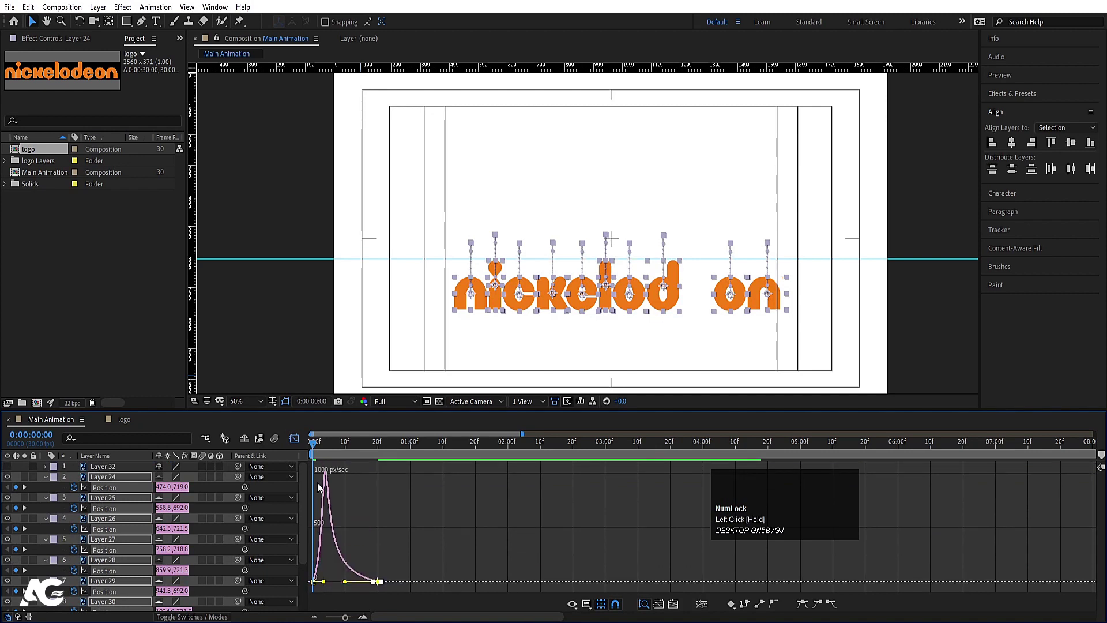
pyautogui.click(294, 439)
pyautogui.press('Num_Lock')
pyautogui.press('=')
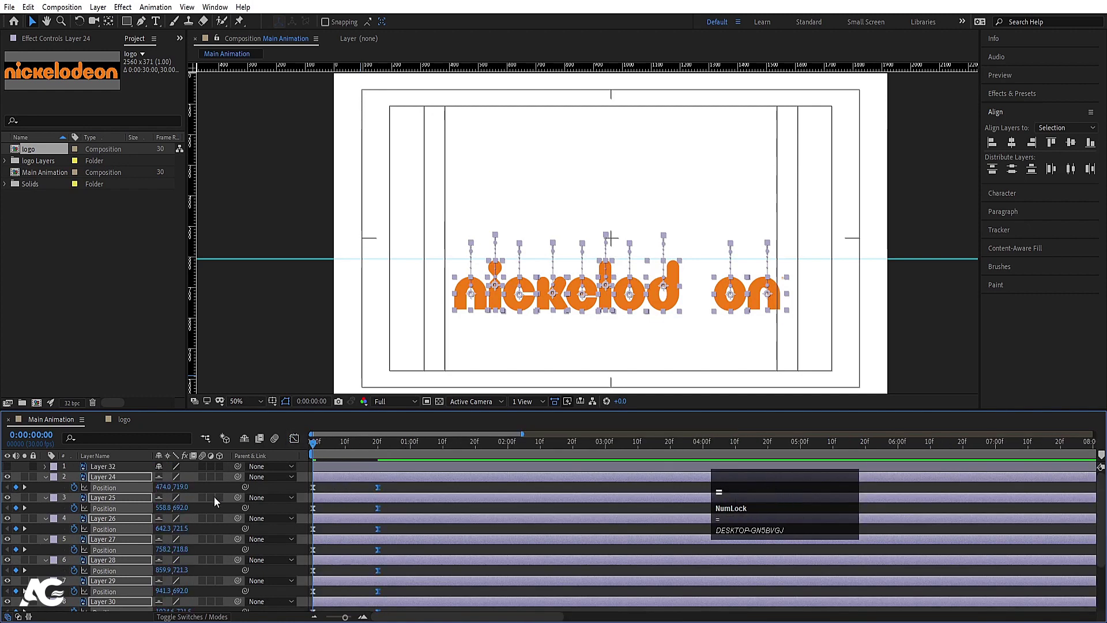
# Unhide Layer 32, shift the wordmark letter layers to start shortly after one second, and scrub to 0:00:01:19
pyautogui.click(8, 467)
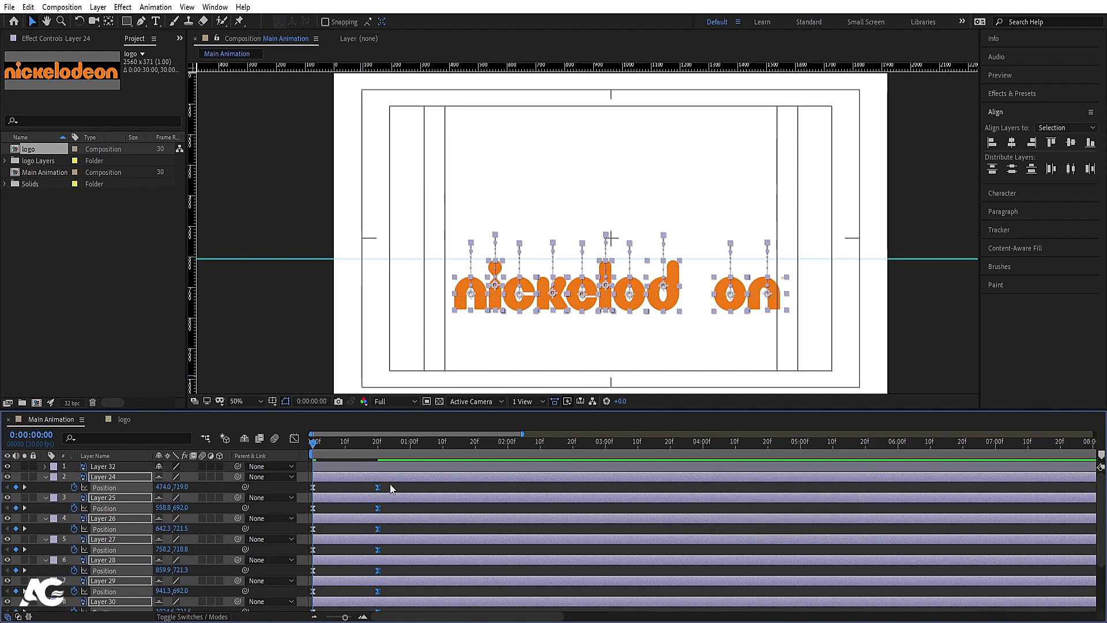
pyautogui.press('-')
pyautogui.moveTo(353, 477); pyautogui.dragTo(407, 493)
pyautogui.moveTo(319, 445); pyautogui.dragTo(394, 453)
# Apply the Fill effect in red to Layer 32 so the e stands out against the letters
pyautogui.click(99, 467)
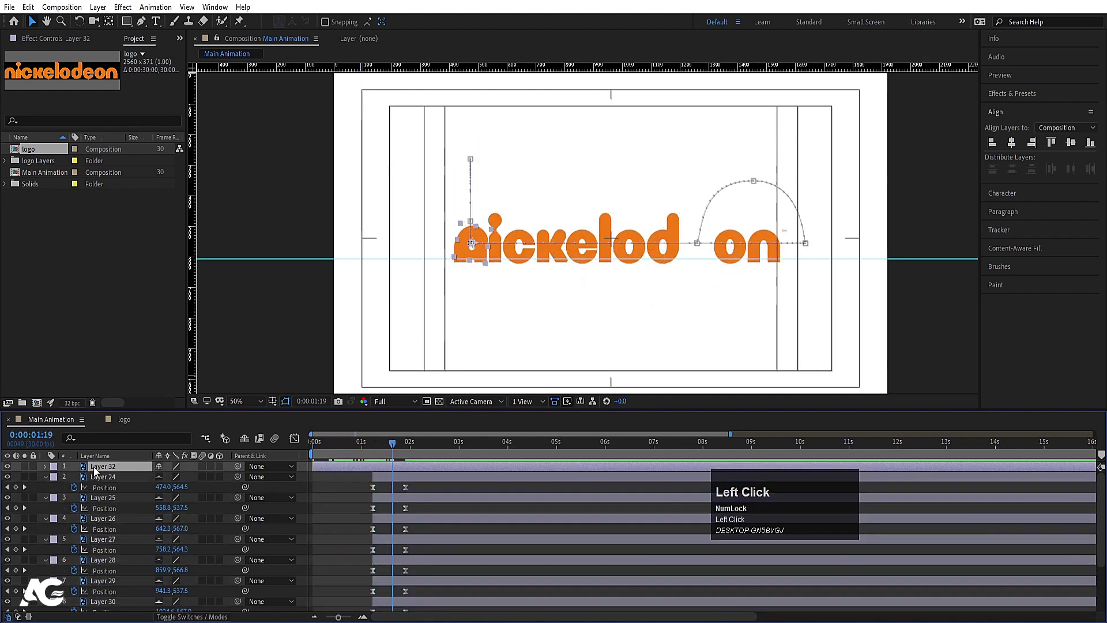
pyautogui.click(999, 94)
pyautogui.click(1009, 106)
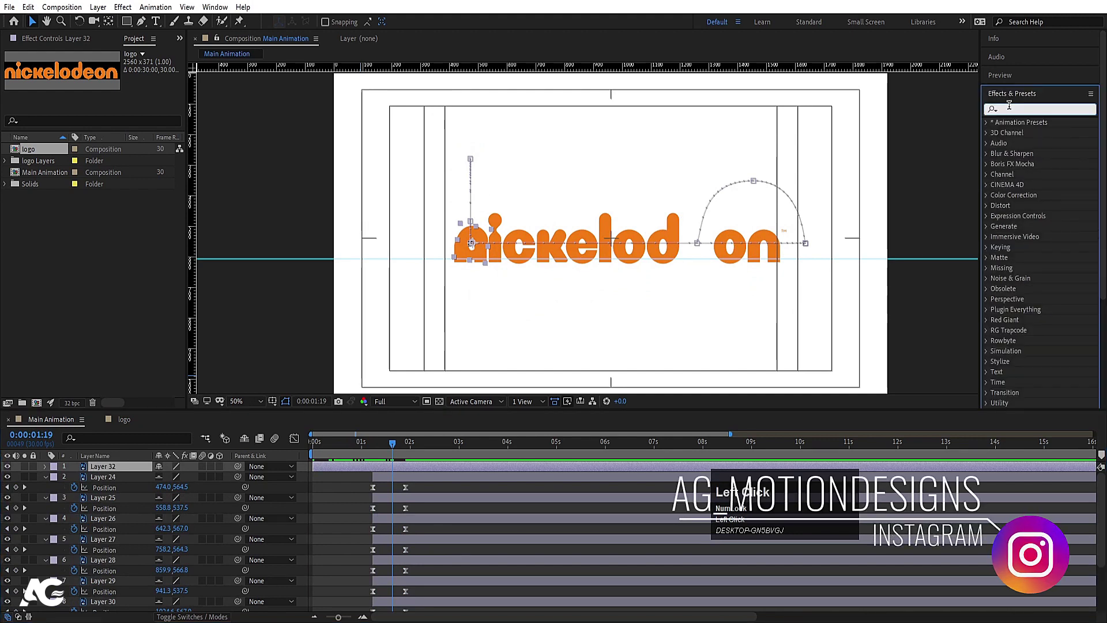
pyautogui.write('fill')
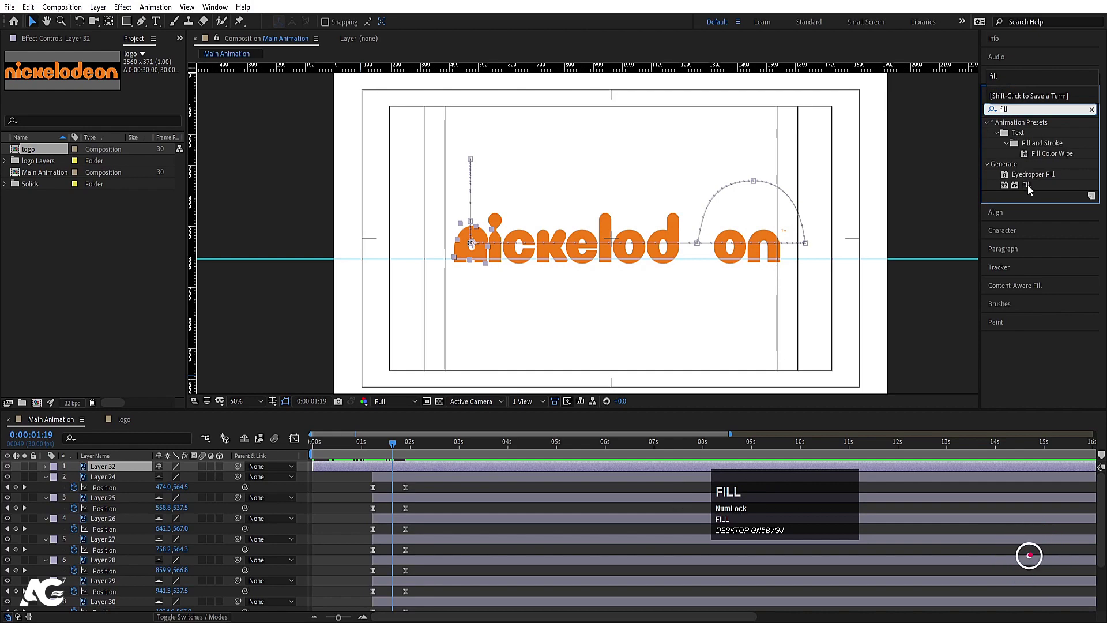
pyautogui.doubleClick(1027, 185)
pyautogui.scroll(4, 461, 242)
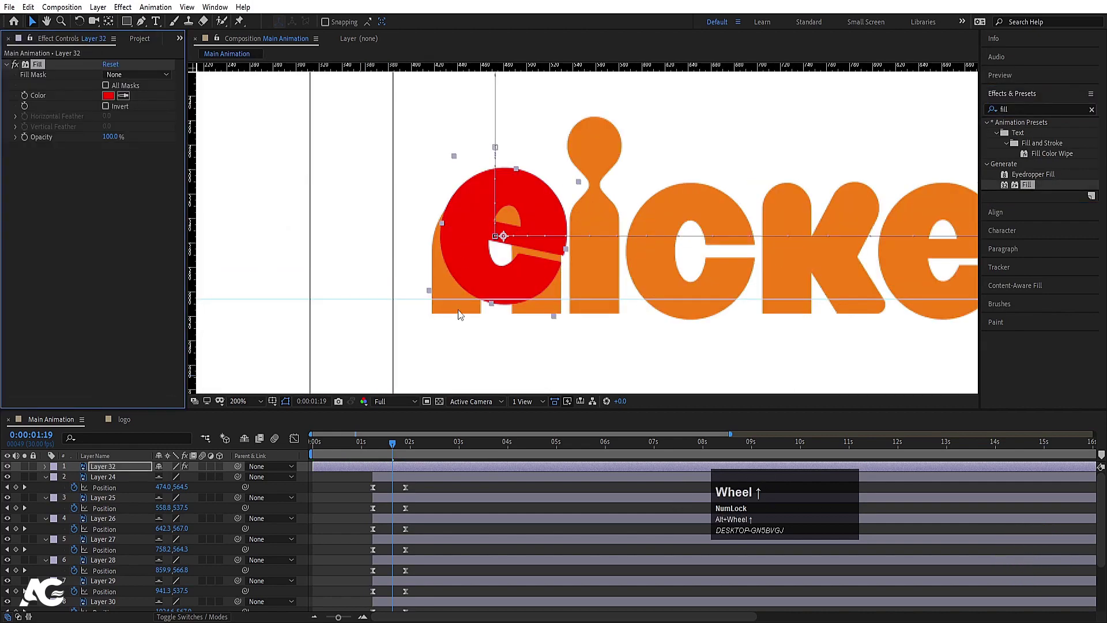
pyautogui.click(392, 488)
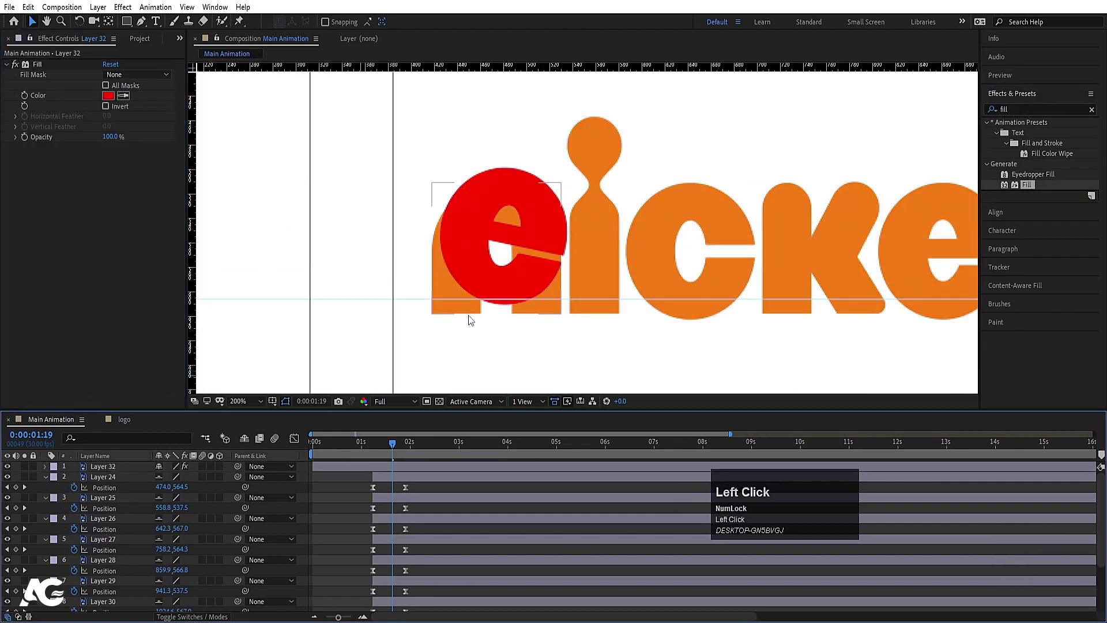
# Start Layer 24 (the n) at 0:00:01:19 and Layer 25 (the i) at 0:00:01:24 as the red e passes over each
pyautogui.click(468, 315)
pyautogui.press('[')
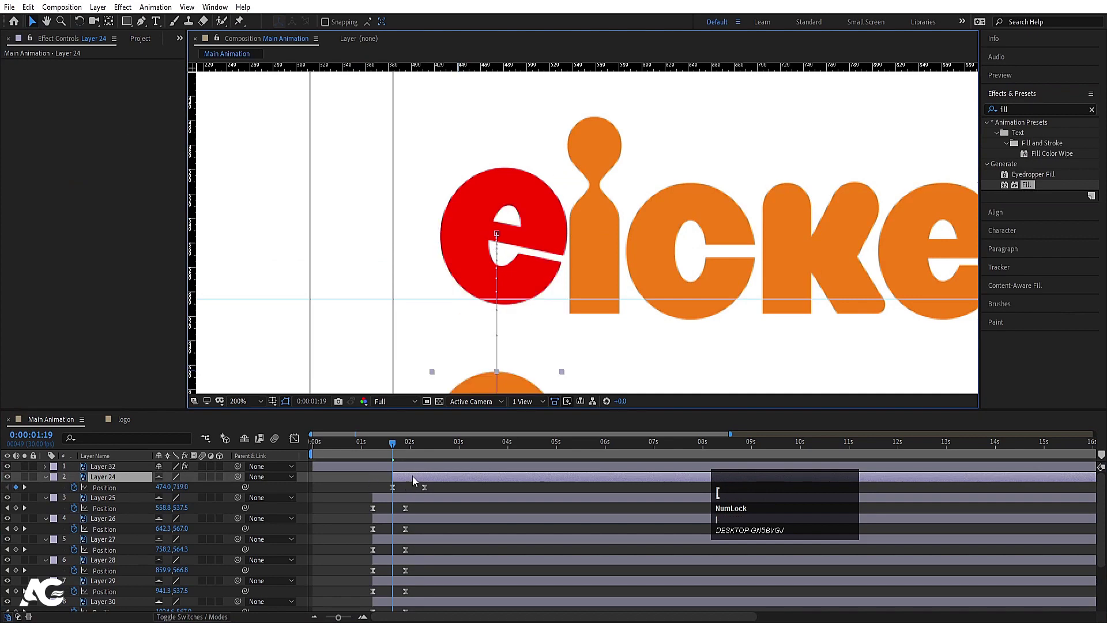
pyautogui.press('space')
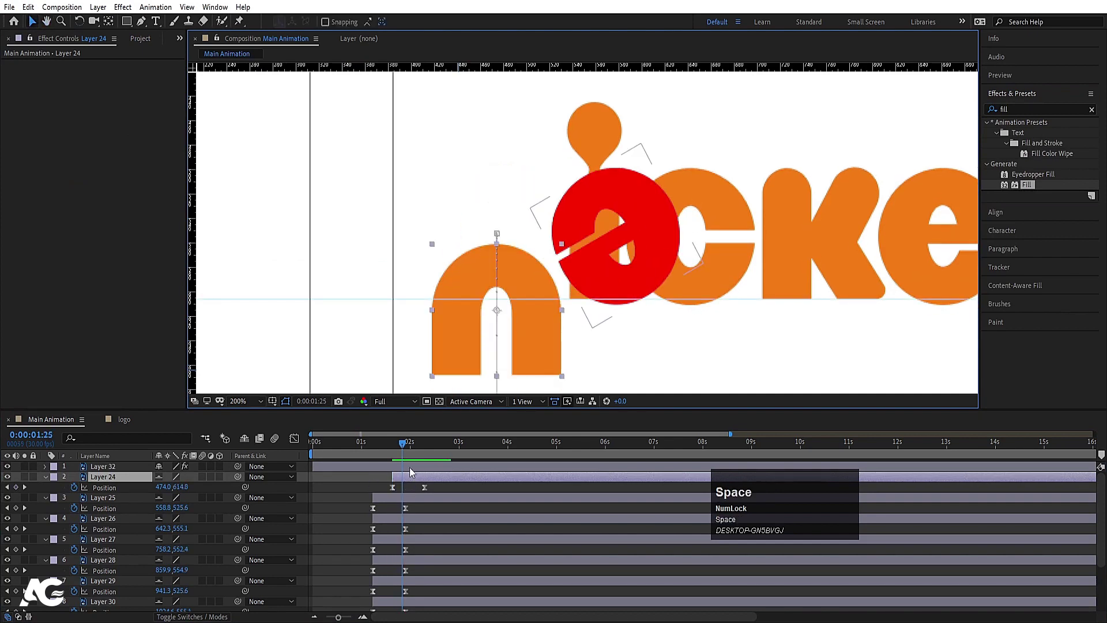
pyautogui.click(400, 444)
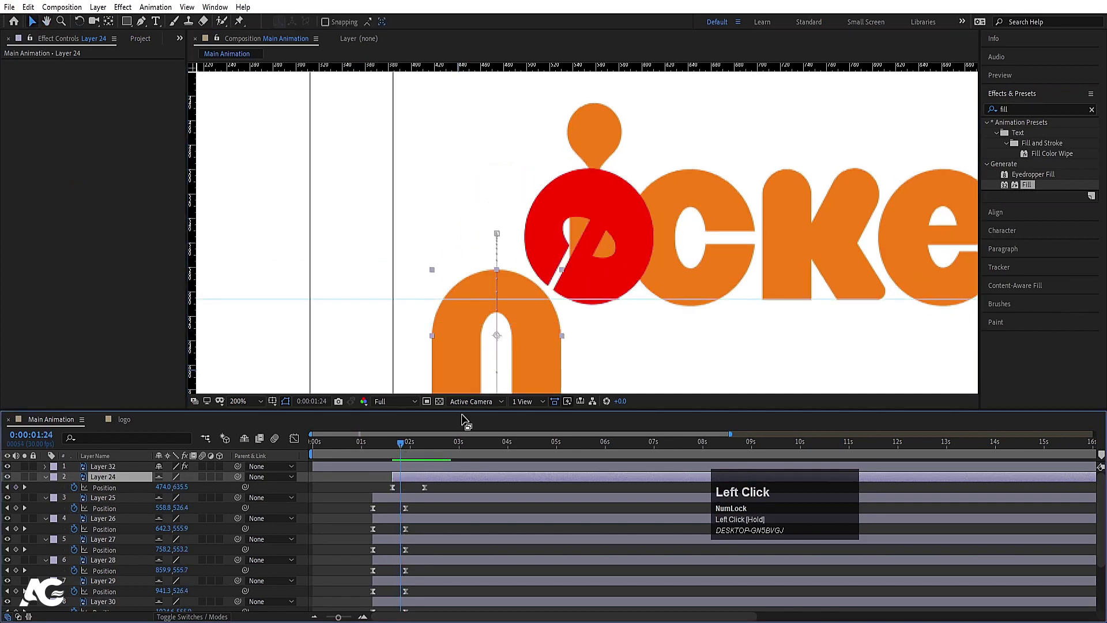
pyautogui.click(595, 131)
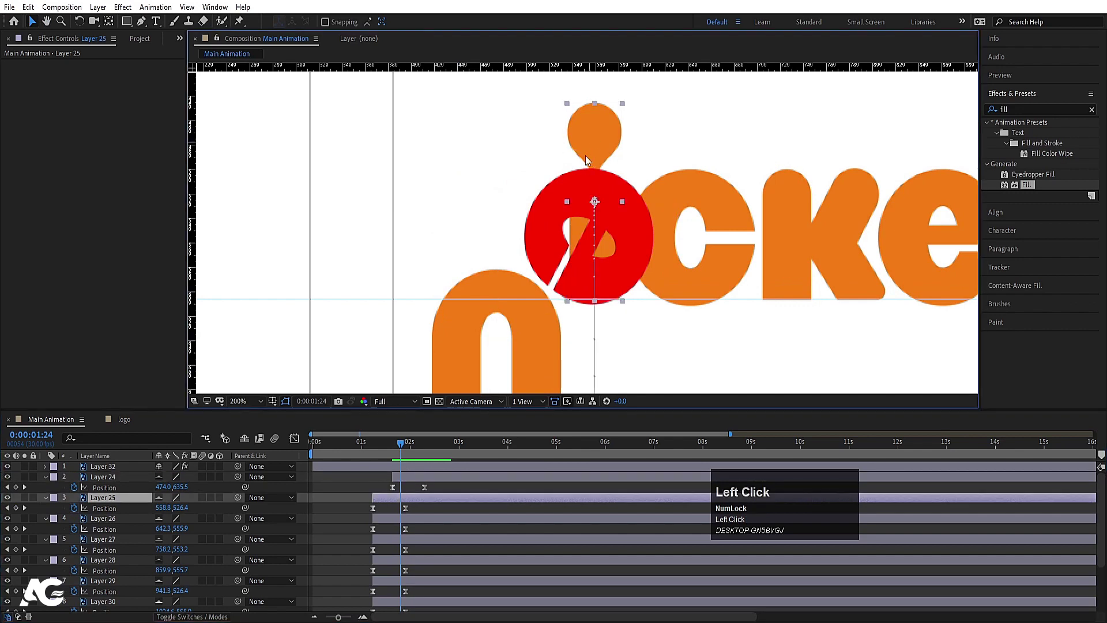
pyautogui.press('[')
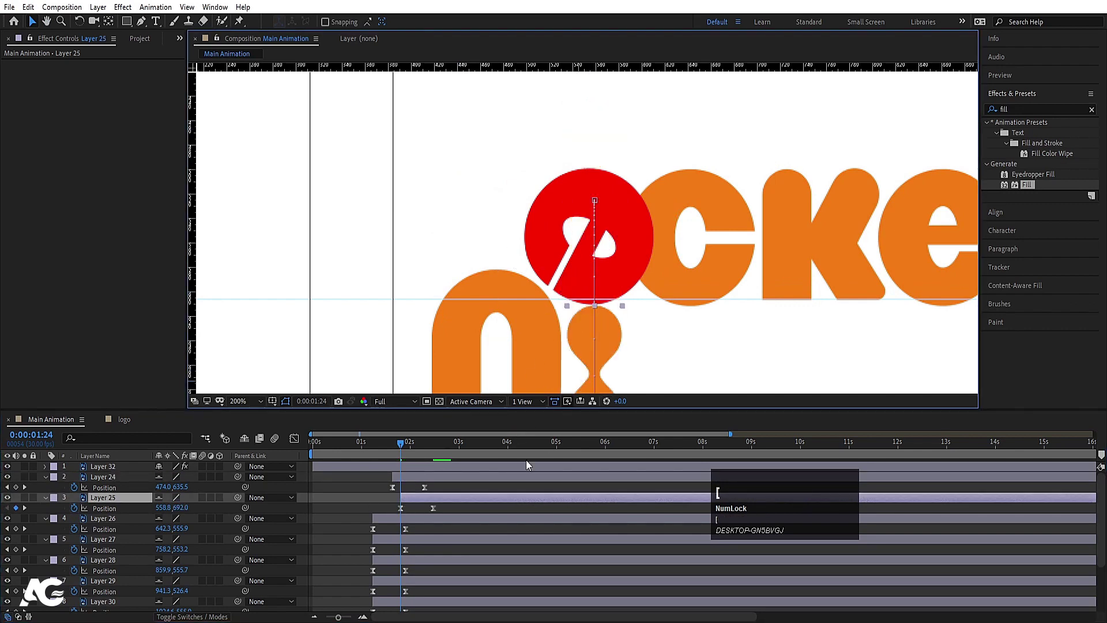
# Start Layer 26 (the c) at about 0:00:01:25, just after Layer 25, and preview the rise against the moving e
pyautogui.press('pagedown')
pyautogui.press('pagedown')
pyautogui.press('pagedown')
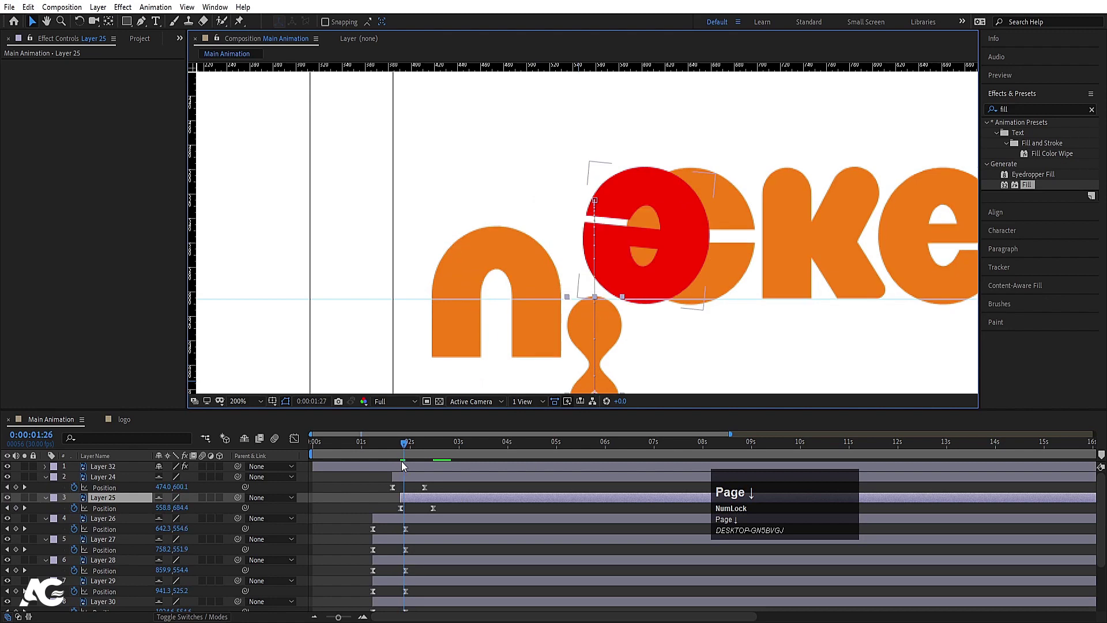
pyautogui.press('pagedown')
pyautogui.click(409, 520)
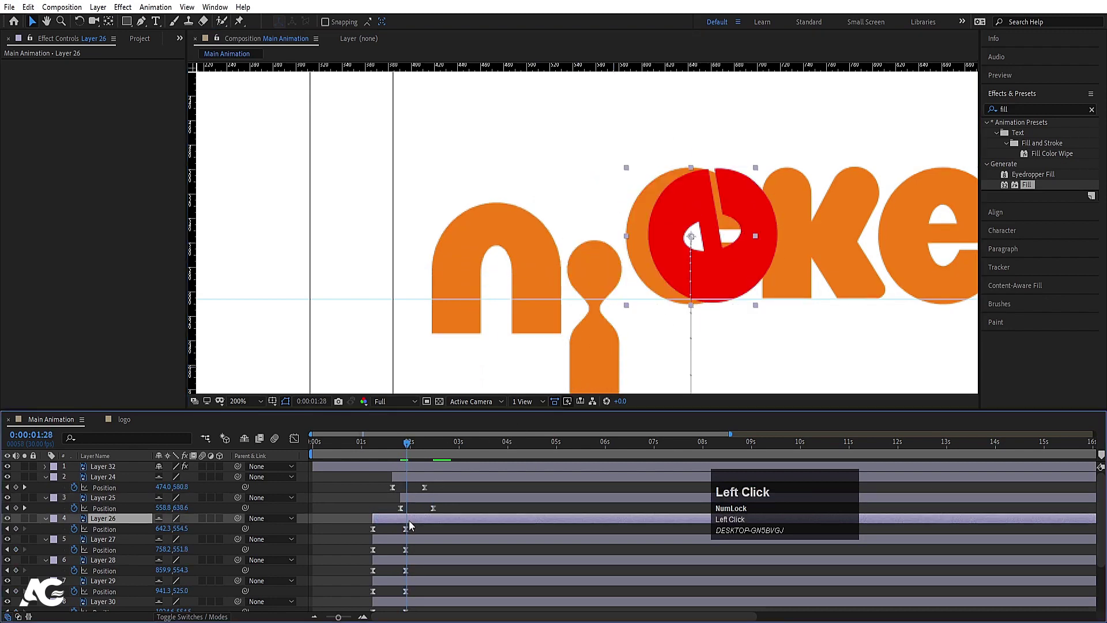
pyautogui.press('[')
pyautogui.moveTo(630, 392); pyautogui.dragTo(484, 384)
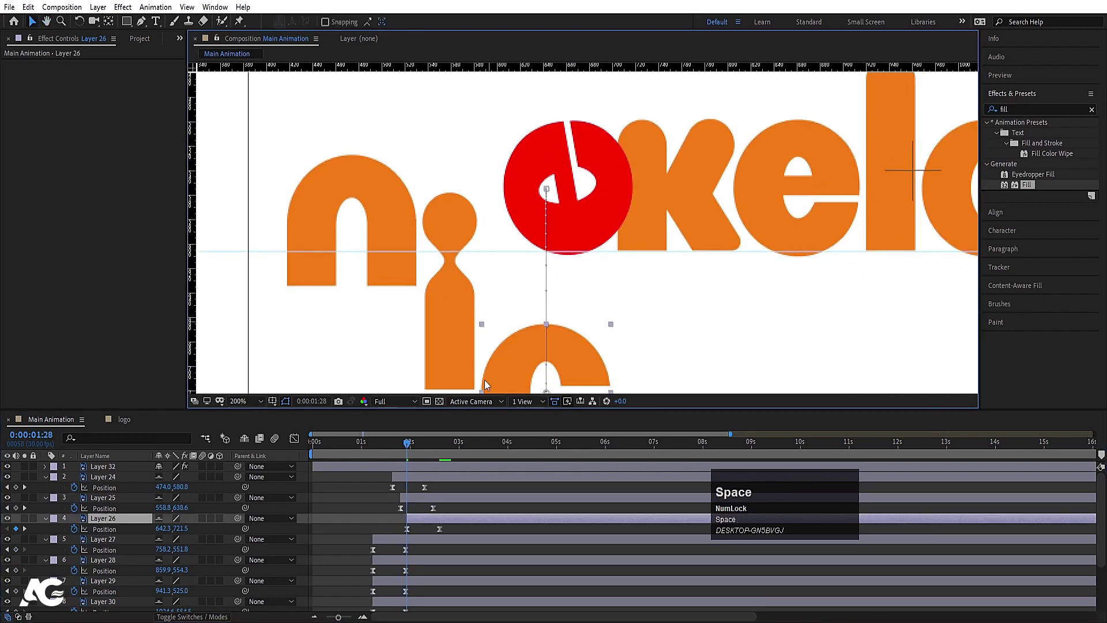
pyautogui.moveTo(471, 520); pyautogui.dragTo(465, 520)
pyautogui.press('space')
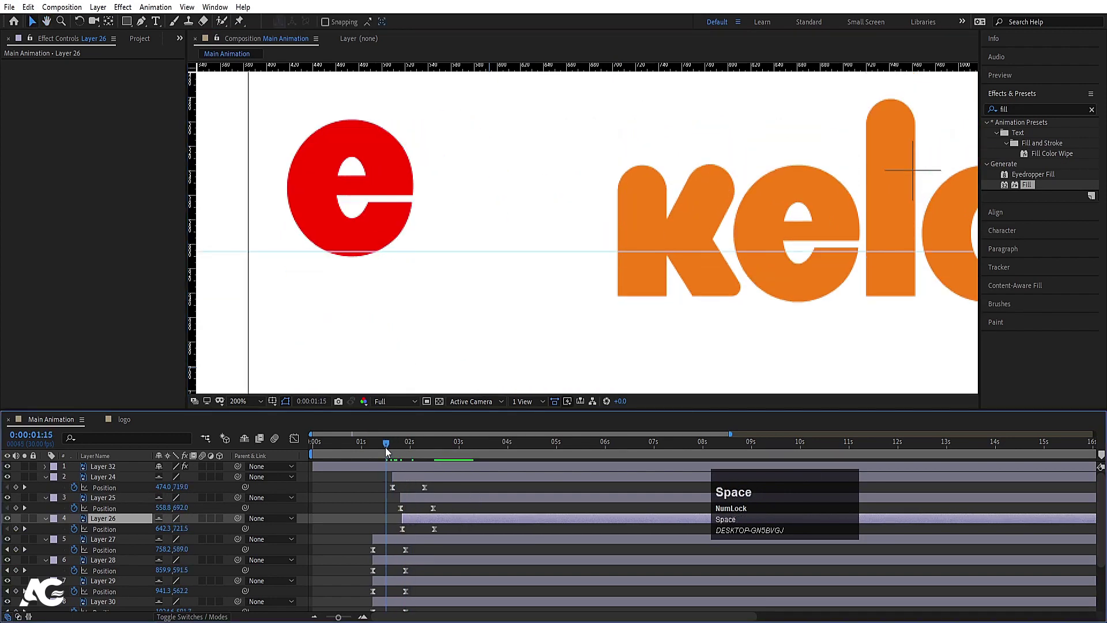
pyautogui.press('space')
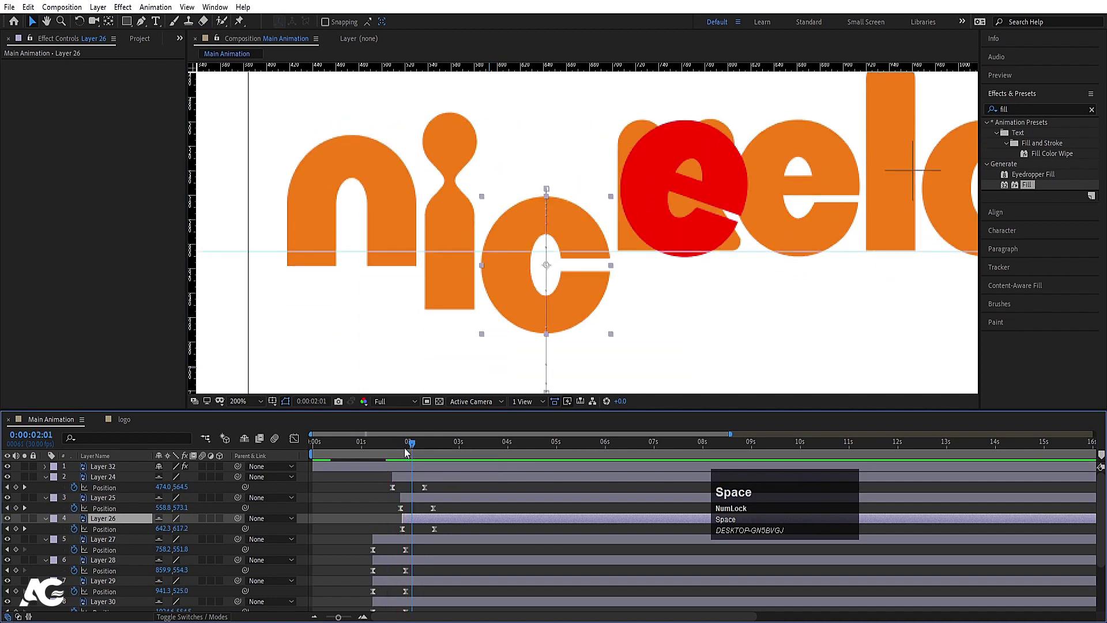
# Nudge Layer 25 about one frame earlier and shift Layer 27 (the k) to start at about 0:00:01:27
pyautogui.moveTo(404, 449); pyautogui.dragTo(405, 499)
pyautogui.click(403, 478)
pyautogui.click(407, 498)
pyautogui.press('space')
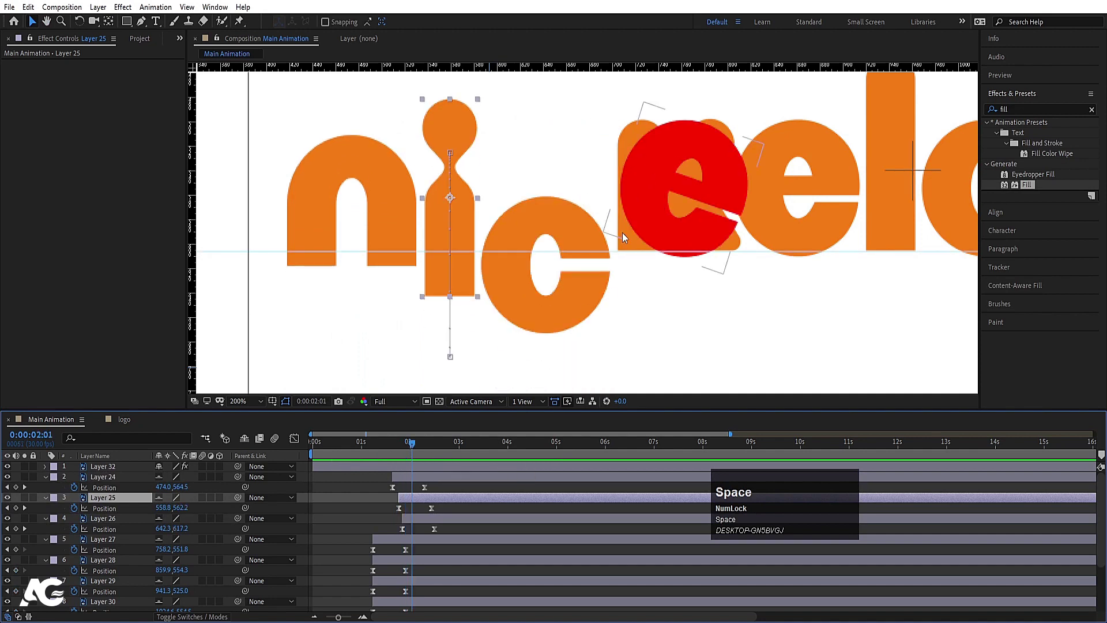
pyautogui.click(411, 540)
pyautogui.moveTo(411, 538); pyautogui.dragTo(444, 542)
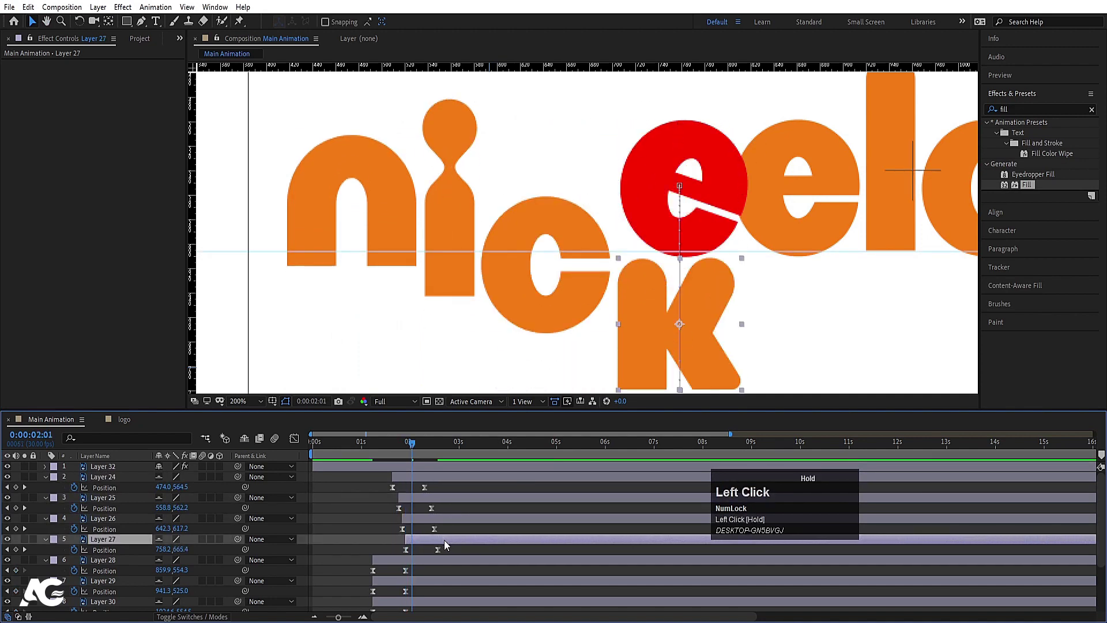
pyautogui.press('space')
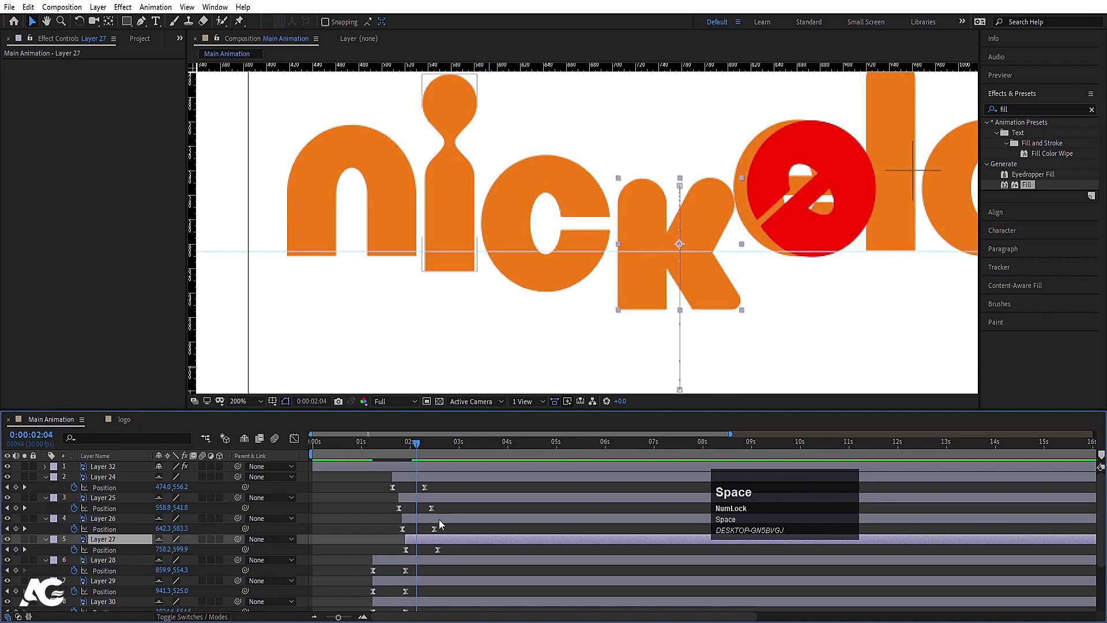
# Shift Layer 28 (the first orange e) to start at about 0:00:02:00 and start Layer 29 (the l) at 0:00:02:04
pyautogui.moveTo(412, 560); pyautogui.dragTo(448, 561)
pyautogui.press('space')
pyautogui.moveTo(632, 291); pyautogui.dragTo(306, 267)
pyautogui.click(427, 582)
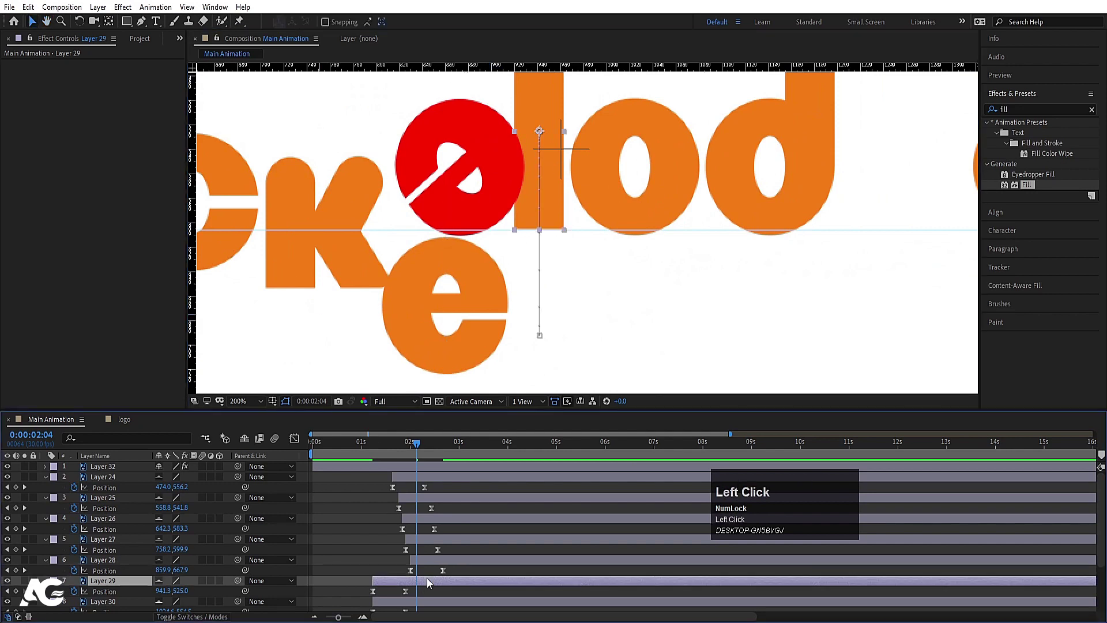
pyautogui.press('[')
pyautogui.press('space')
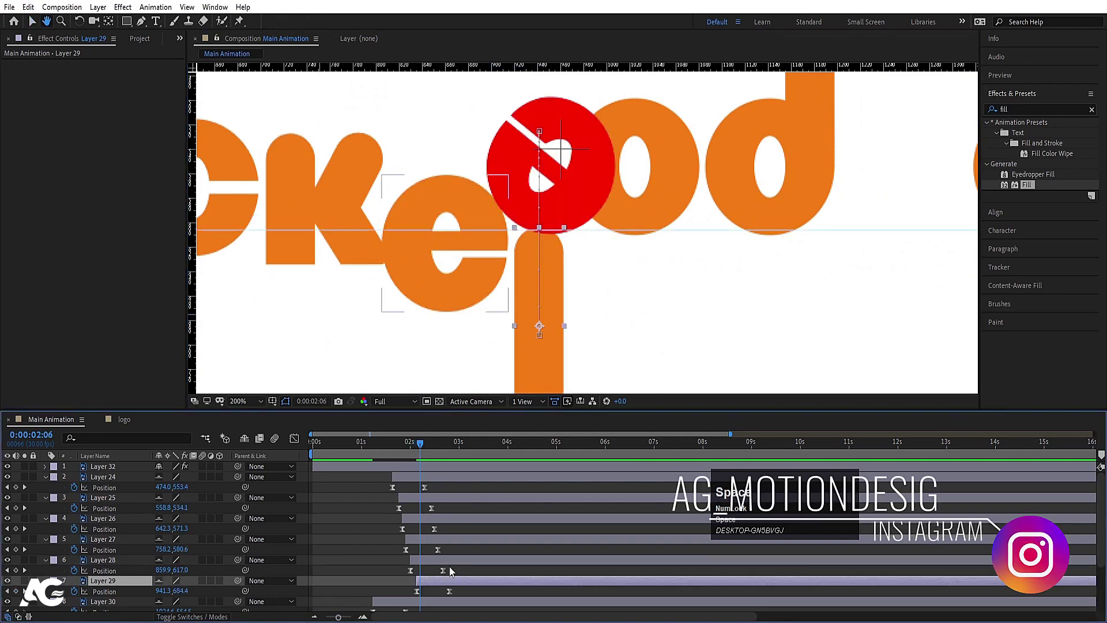
# Start Layer 30 (the o after the l) at about 0:00:02:05, one frame after Layer 29
pyautogui.press('pagedown')
pyautogui.press('pagedown')
pyautogui.press('pagedown')
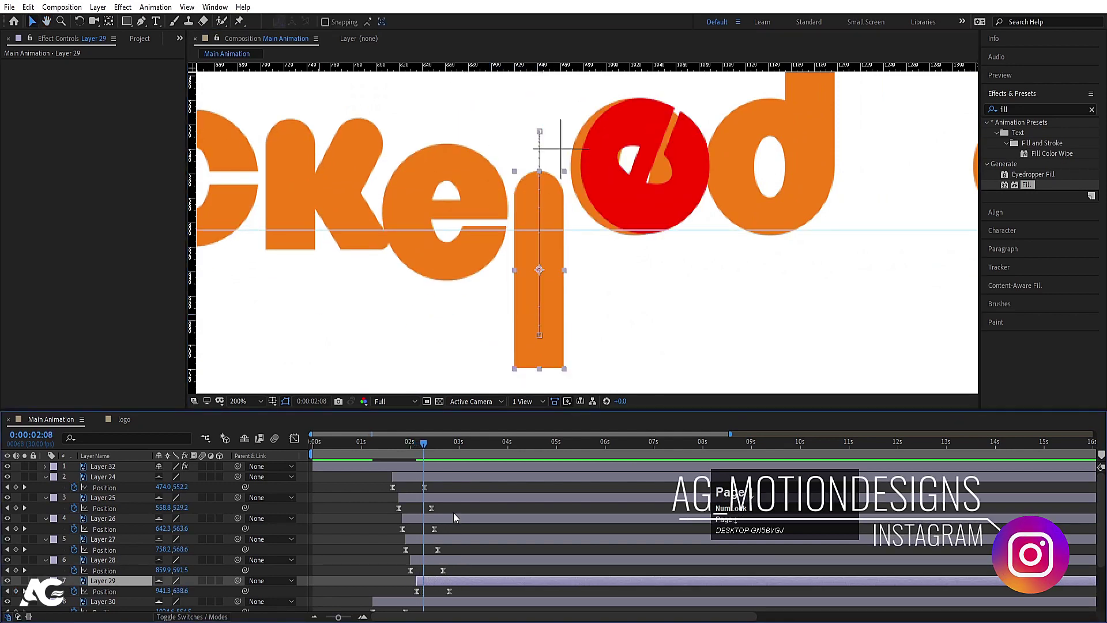
pyautogui.click(594, 182)
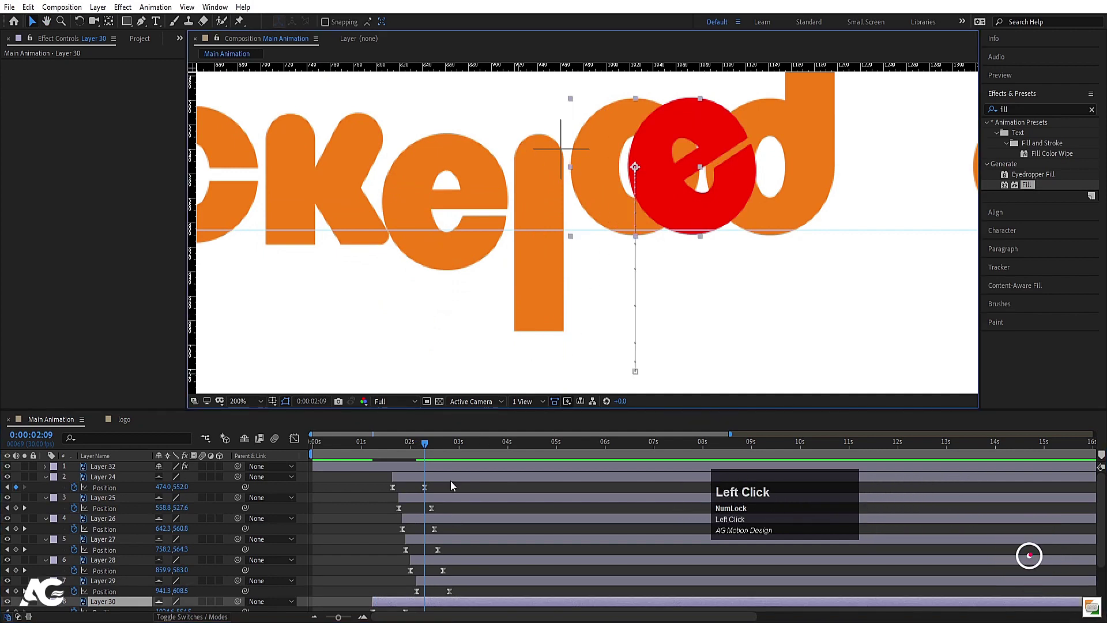
pyautogui.press('[')
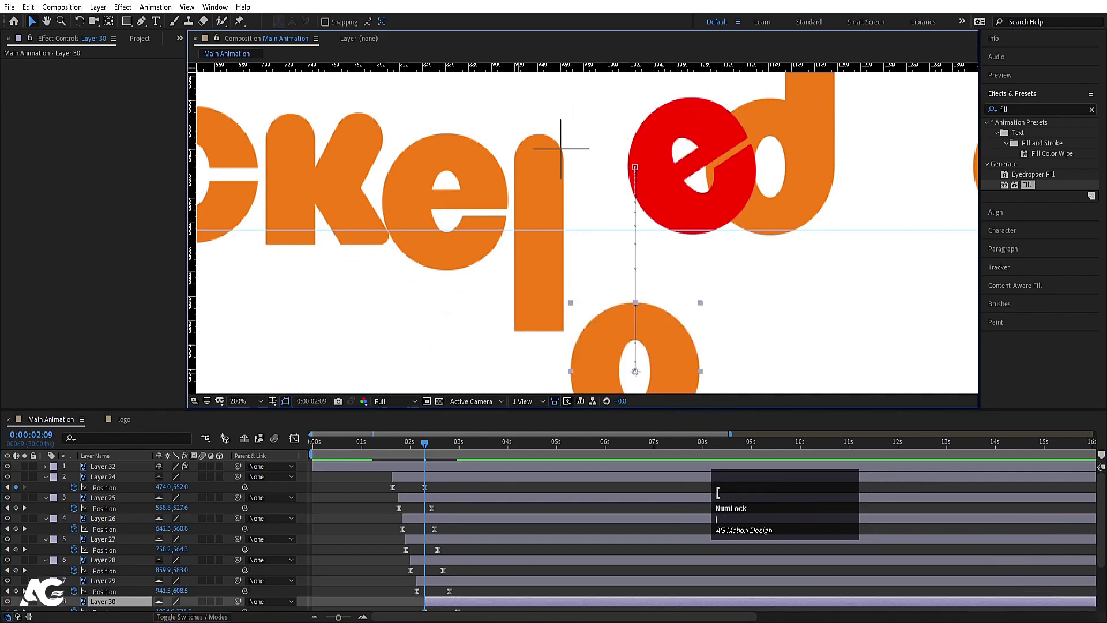
pyautogui.press('=')
pyautogui.moveTo(475, 605); pyautogui.dragTo(459, 603)
pyautogui.scroll(-3, 448, 571)
pyautogui.click(431, 545)
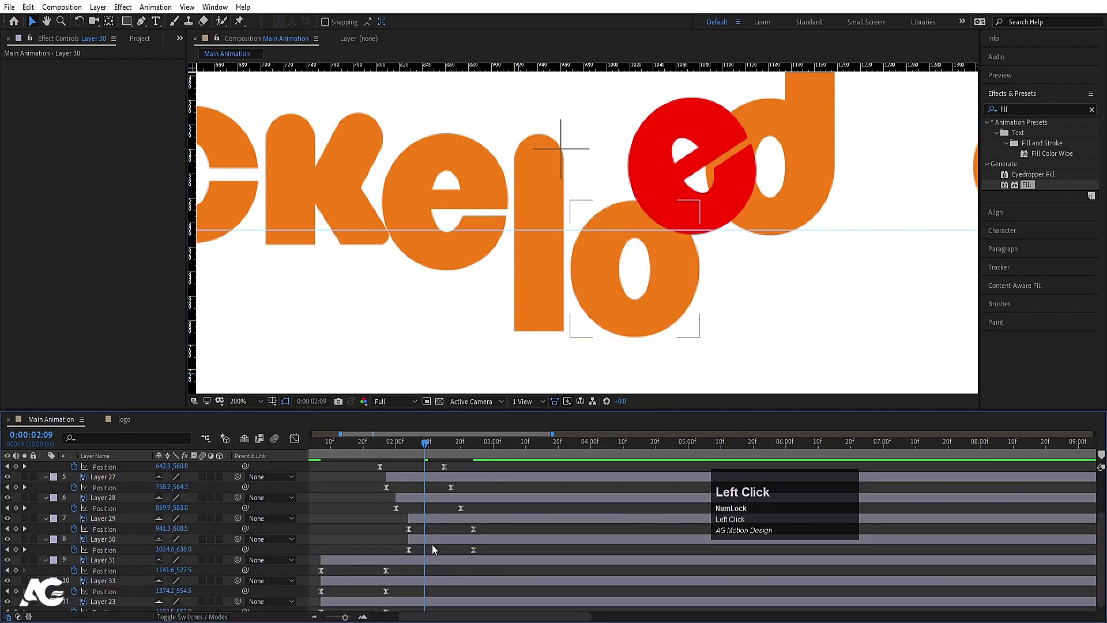
pyautogui.moveTo(423, 539); pyautogui.dragTo(427, 541)
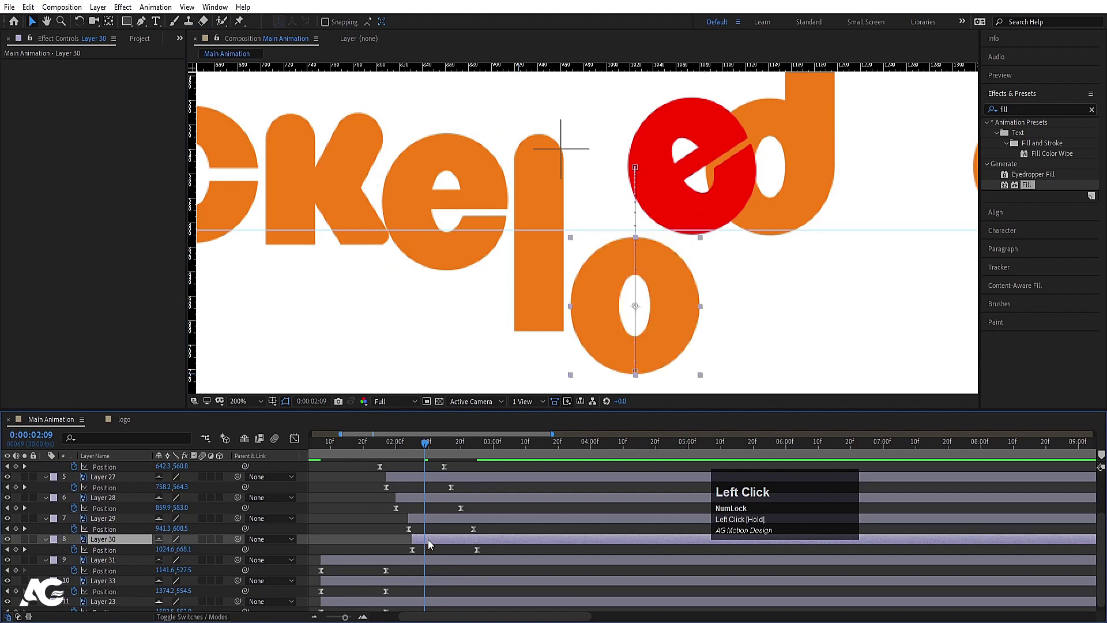
# Start Layer 31 (the d) at about 0:00:02:11, slightly before the red e passes over it at 0:00:02:12
pyautogui.press('pagedown')
pyautogui.press('pagedown')
pyautogui.press('pagedown')
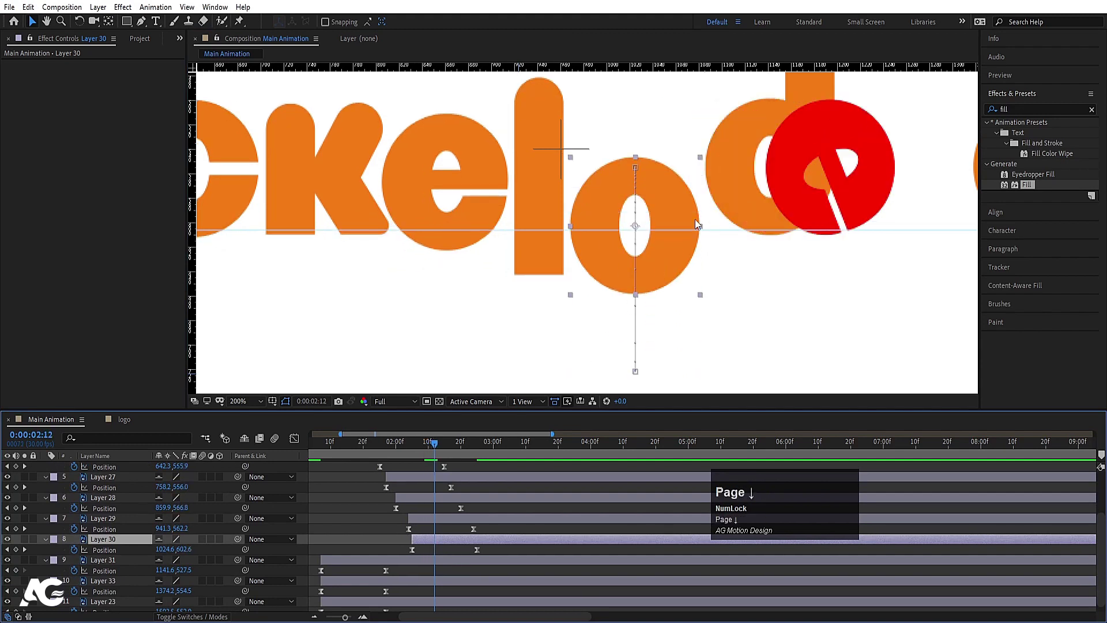
pyautogui.click(734, 150)
pyautogui.press('[')
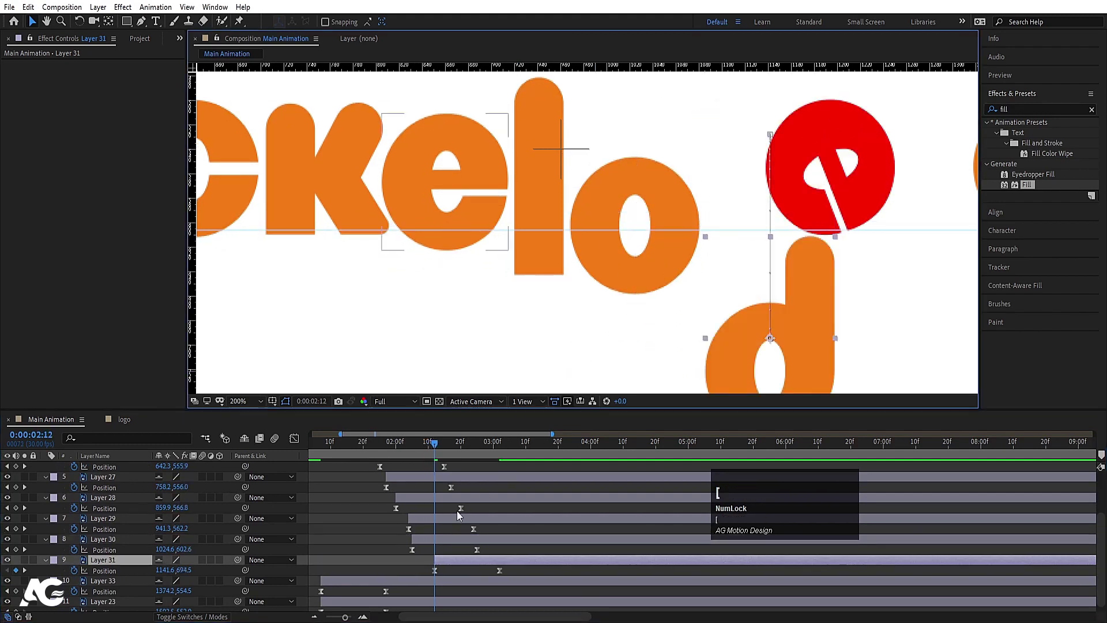
pyautogui.moveTo(461, 557); pyautogui.dragTo(458, 557)
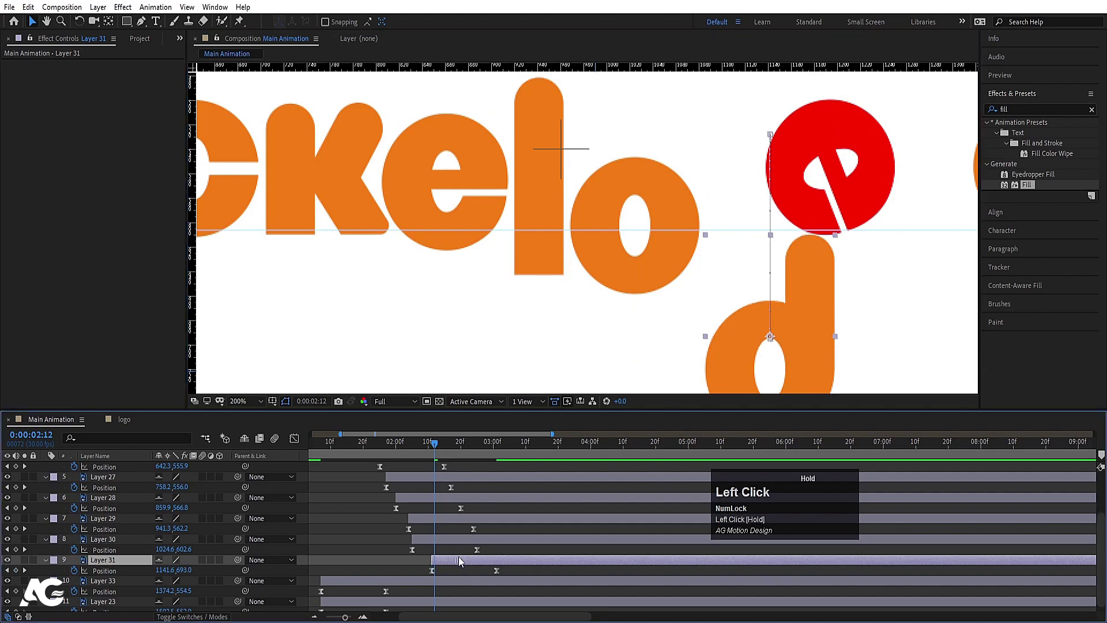
# Start Layer 33 (the last o) at about 0:00:02:13 and Layer 23 (the final n) at 0:00:02:22, and preview them
pyautogui.moveTo(729, 244); pyautogui.dragTo(275, 250)
pyautogui.moveTo(435, 450); pyautogui.dragTo(455, 446)
pyautogui.click(539, 157)
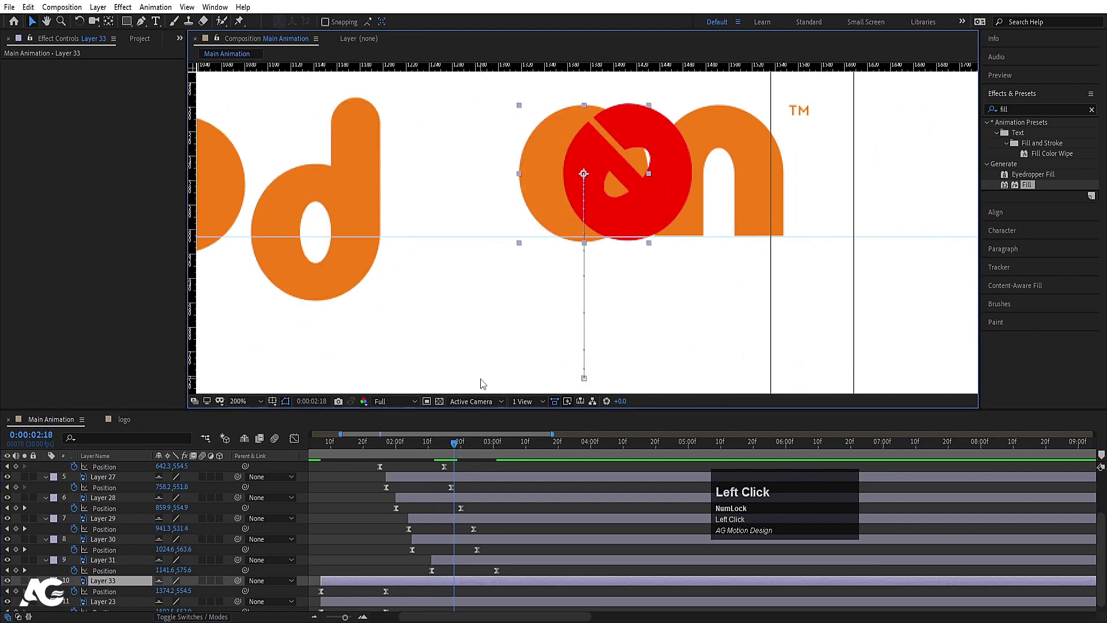
pyautogui.moveTo(352, 580); pyautogui.dragTo(471, 581)
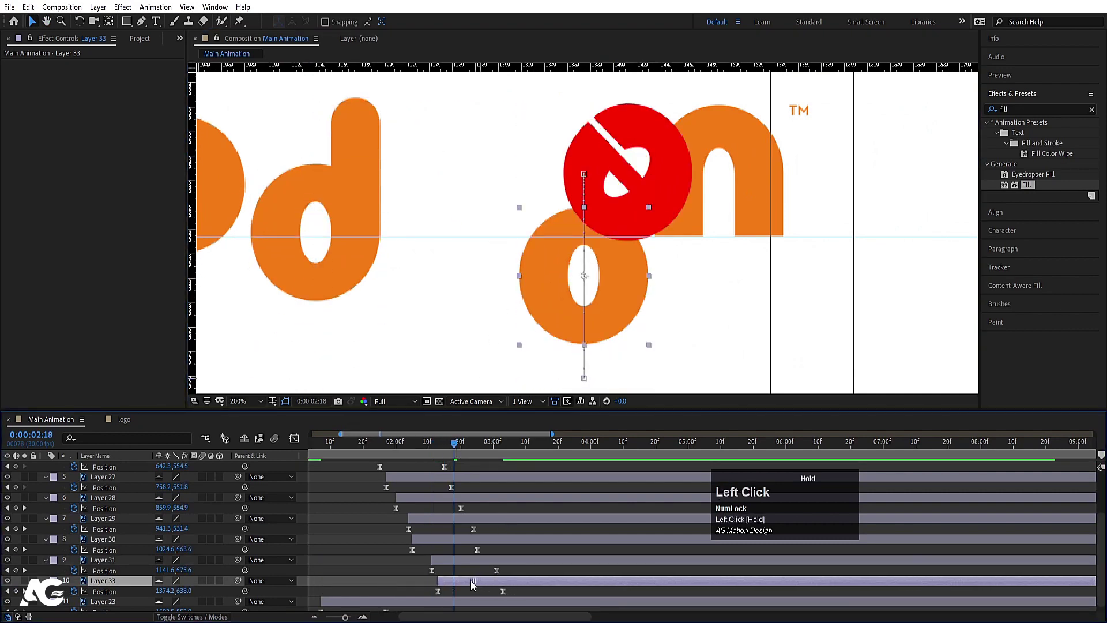
pyautogui.moveTo(455, 447); pyautogui.dragTo(467, 447)
pyautogui.click(692, 110)
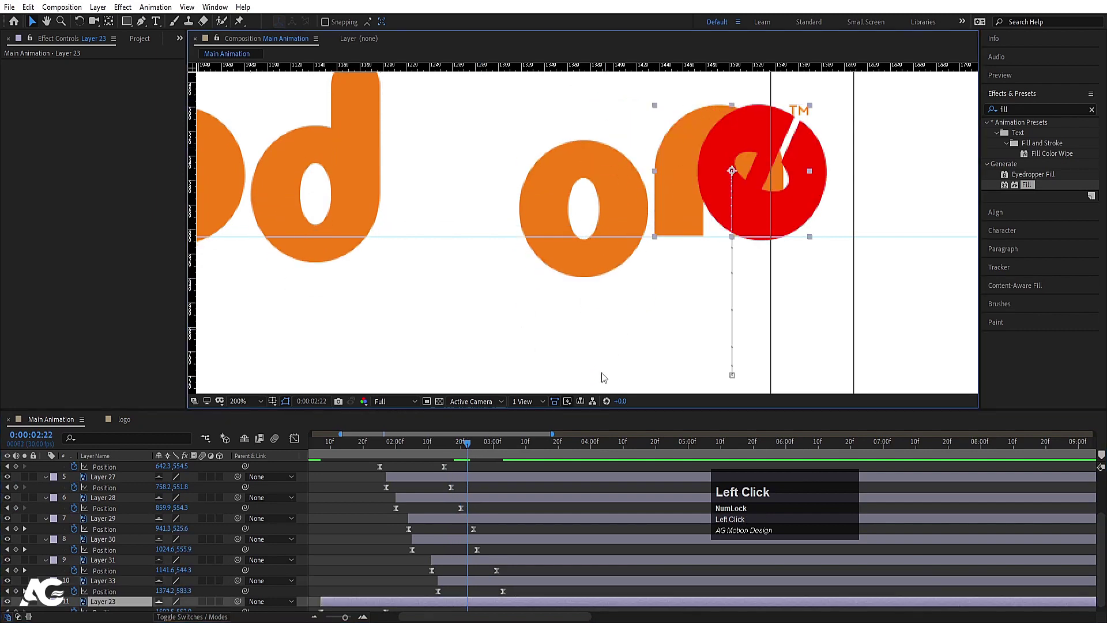
pyautogui.press('[')
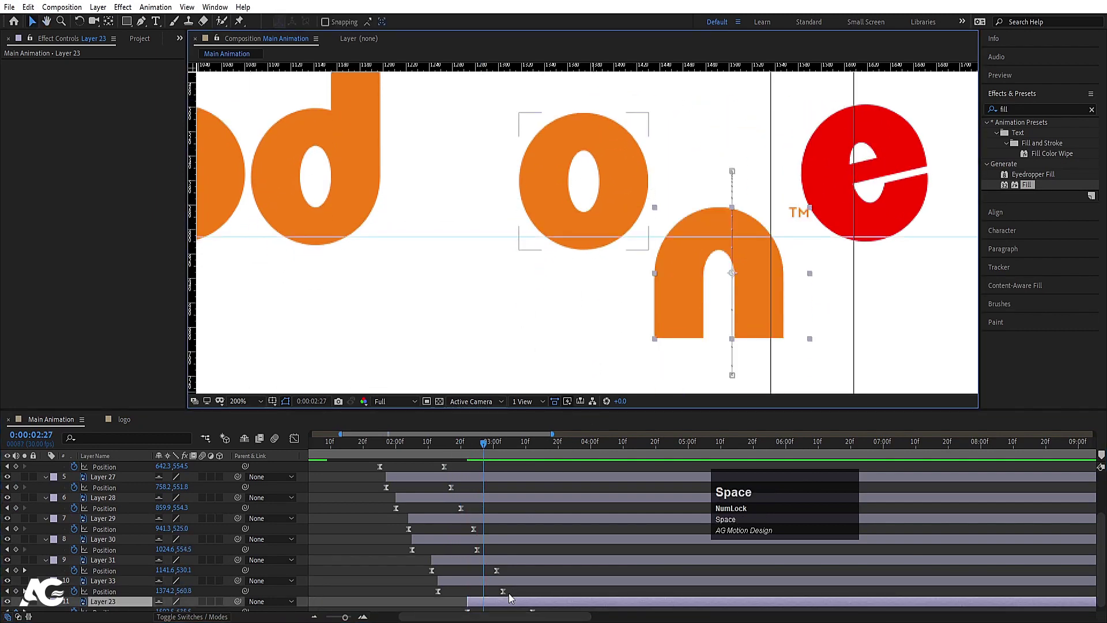
pyautogui.scroll(-2, 708, 212)
pyautogui.press('space')
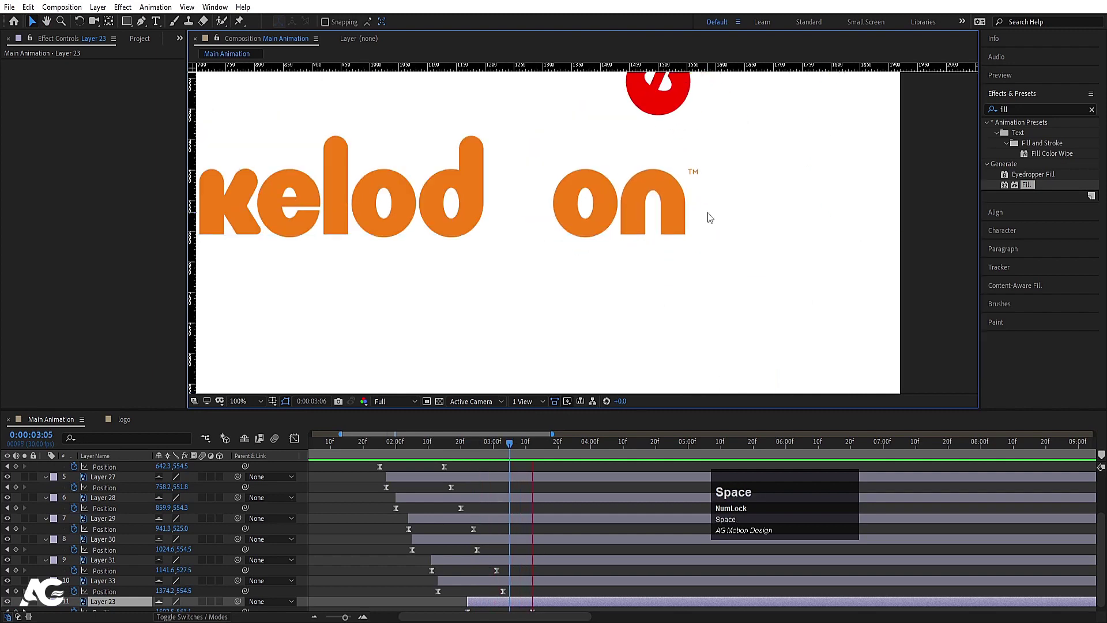
# Delete the Fill effect from Layer 32 to restore the e's orange colour, and fit the whole composition in view
pyautogui.scroll(-2, 692, 213)
pyautogui.click(586, 174)
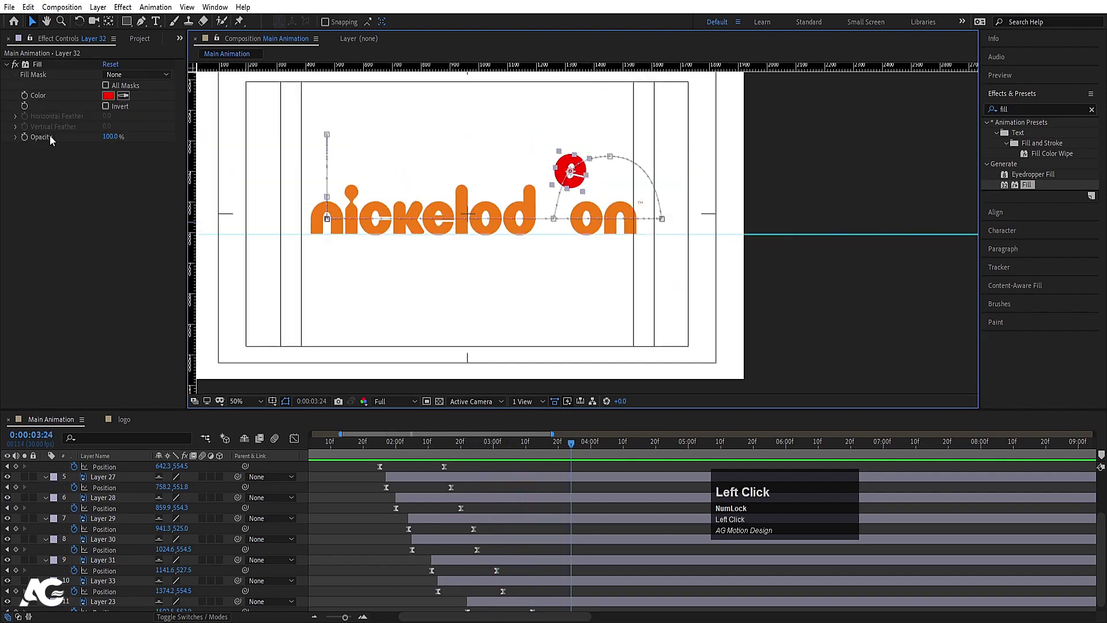
pyautogui.click(37, 65)
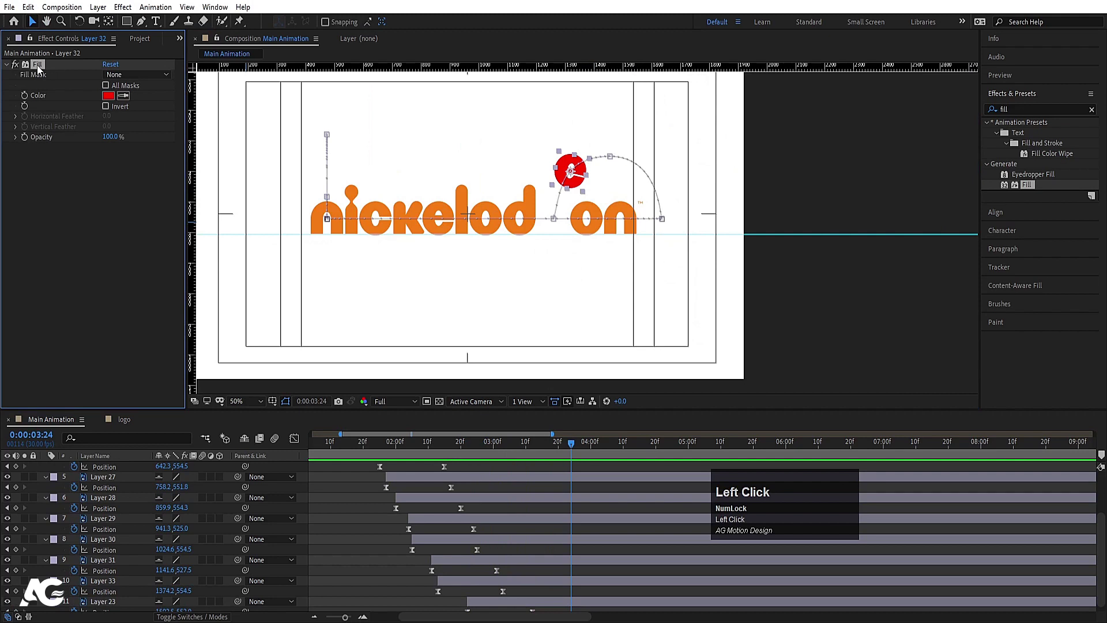
pyautogui.press('Delete')
pyautogui.click(245, 401)
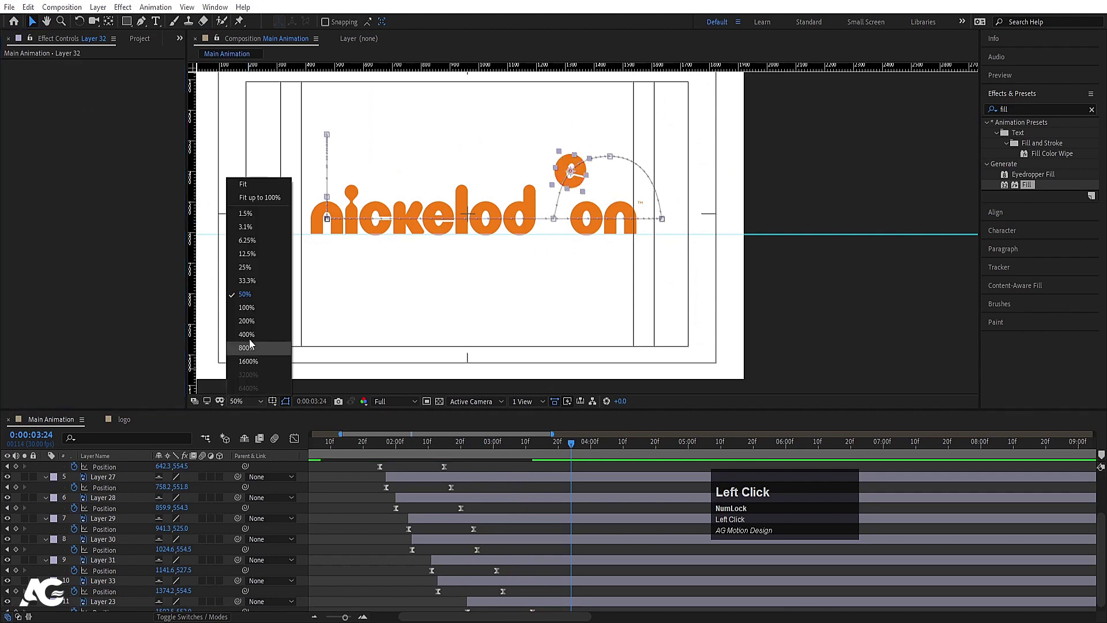
pyautogui.click(246, 183)
# Preview the full logo animation from 0:00:00:00, then replay the e's final hop from 0:00:03:10
pyautogui.moveTo(353, 441); pyautogui.dragTo(316, 448)
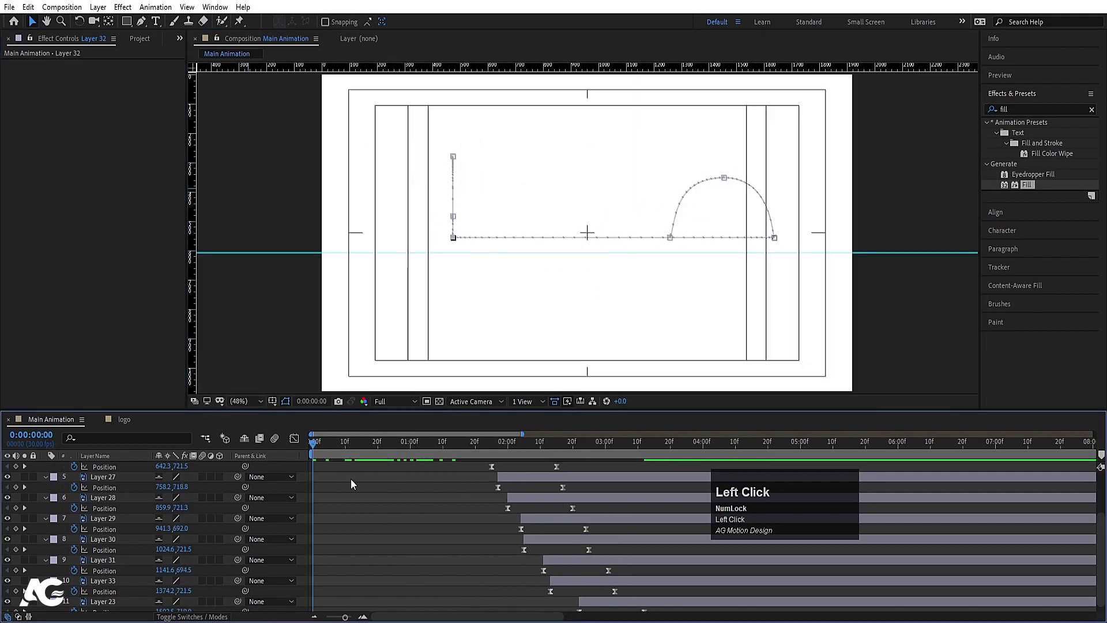
pyautogui.click(386, 514)
pyautogui.press('space')
pyautogui.scroll(2, 393, 517)
pyautogui.press('space')
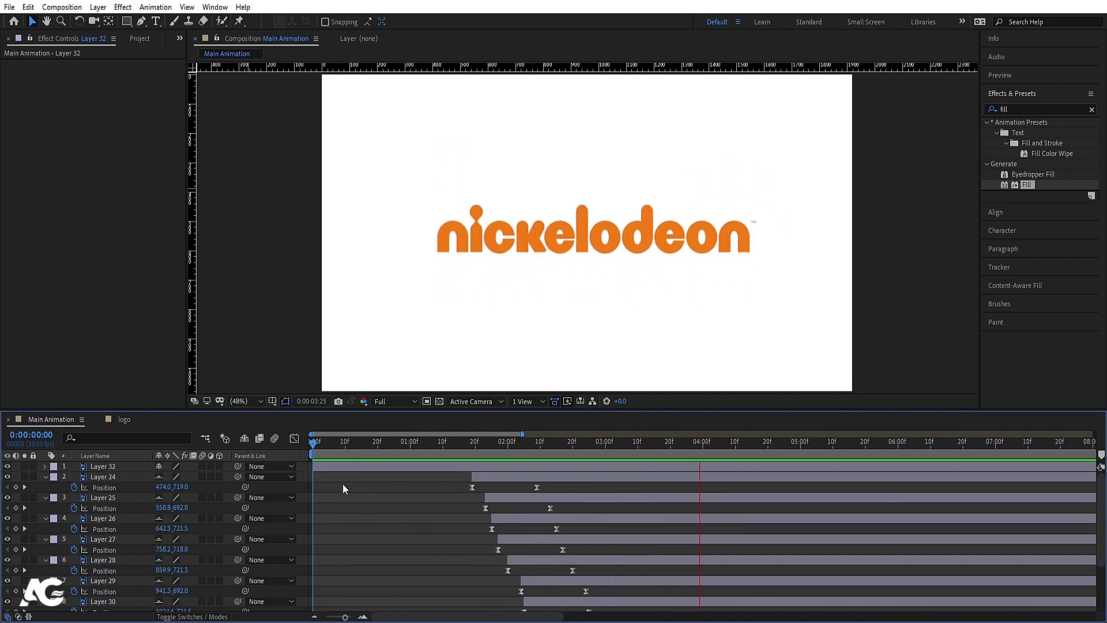
pyautogui.press('space')
pyautogui.click(642, 455)
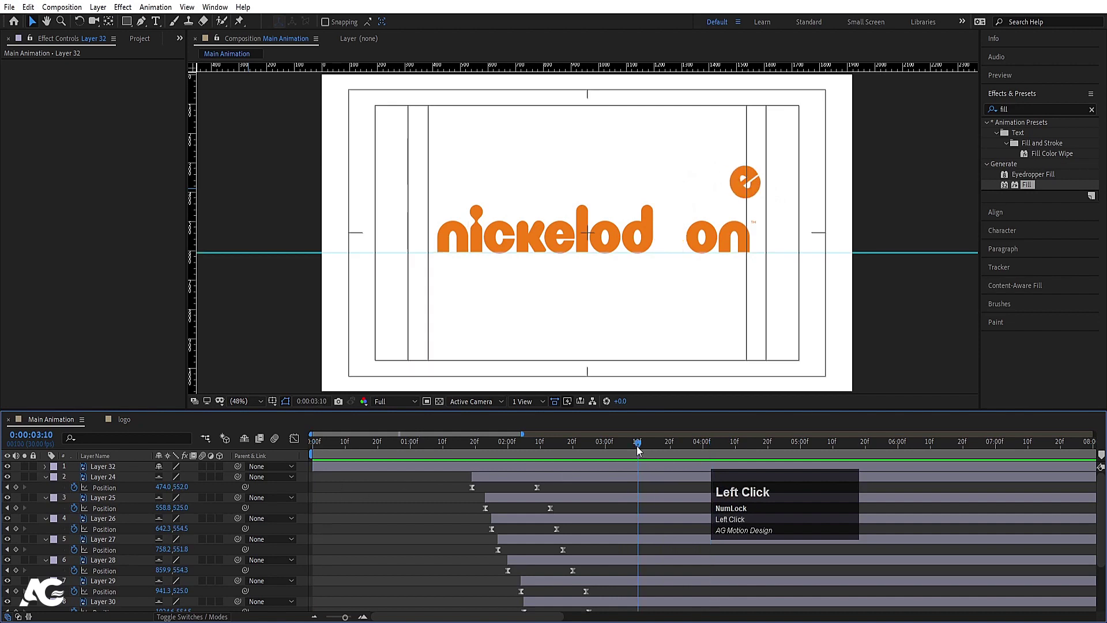
pyautogui.press('space')
pyautogui.press('space')
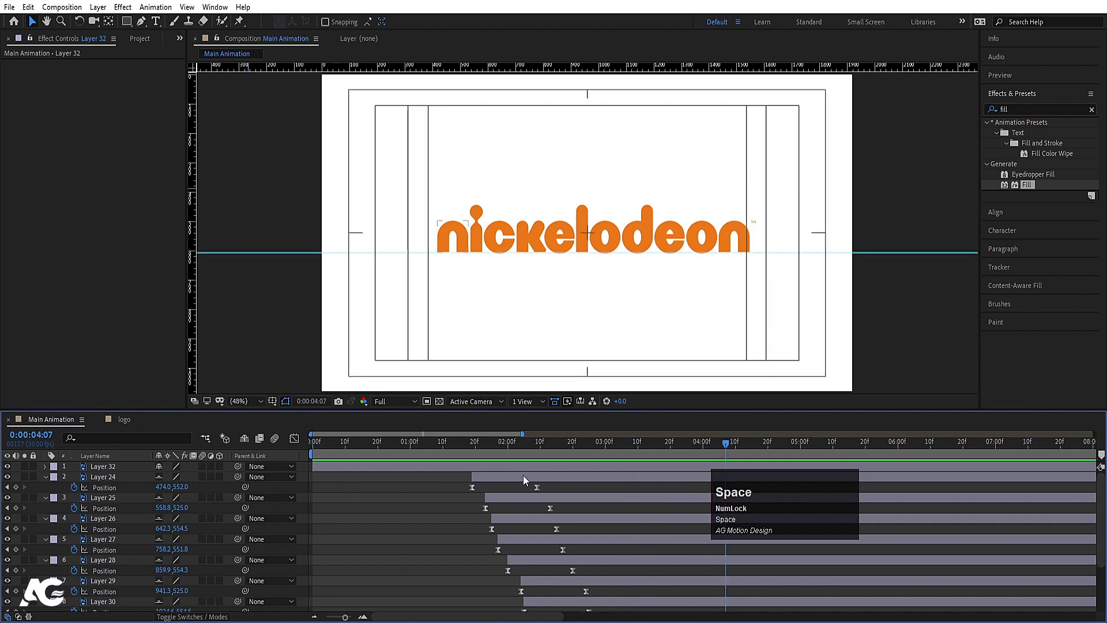
# Pre-compose the letter layers from Layer 24 through Layer 23 as Pre-comp 1, moving all attributes into it
pyautogui.click(147, 480)
pyautogui.scroll(-3, 130, 540)
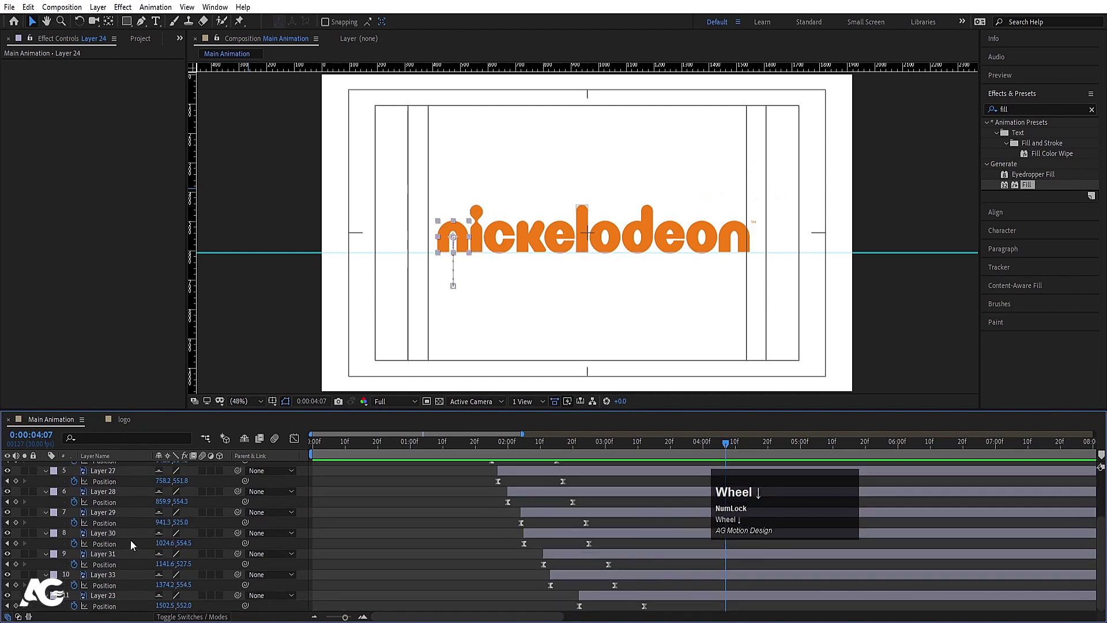
pyautogui.keyDown('shift'); pyautogui.click(108, 598); pyautogui.keyUp('shift')
pyautogui.scroll(4, 414, 538)
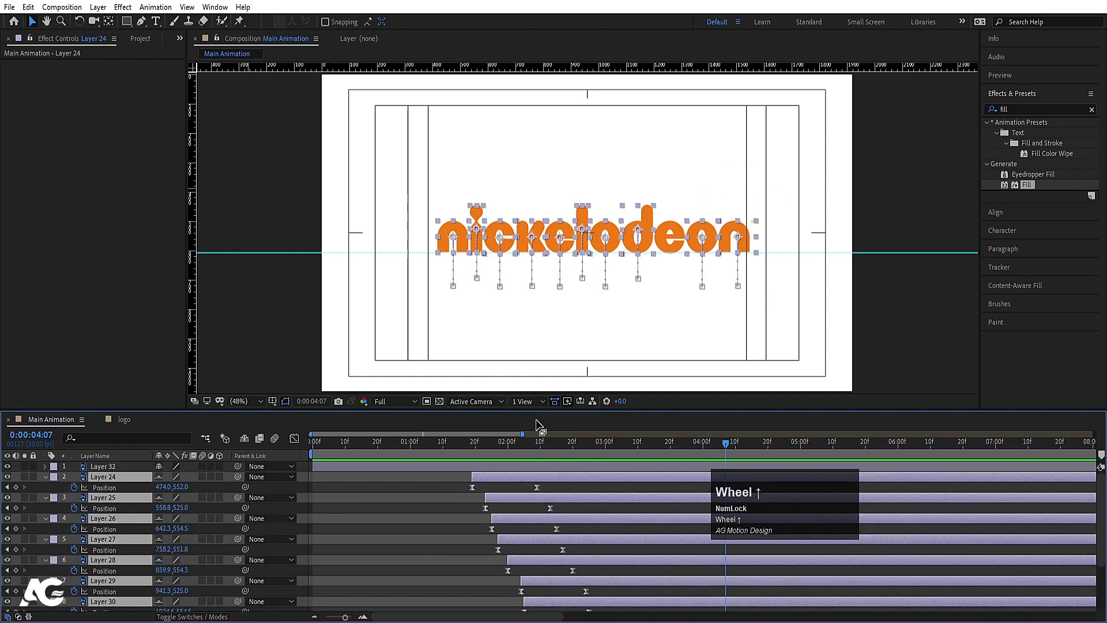
pyautogui.hotkey('ctrl', 'shift', 'c')
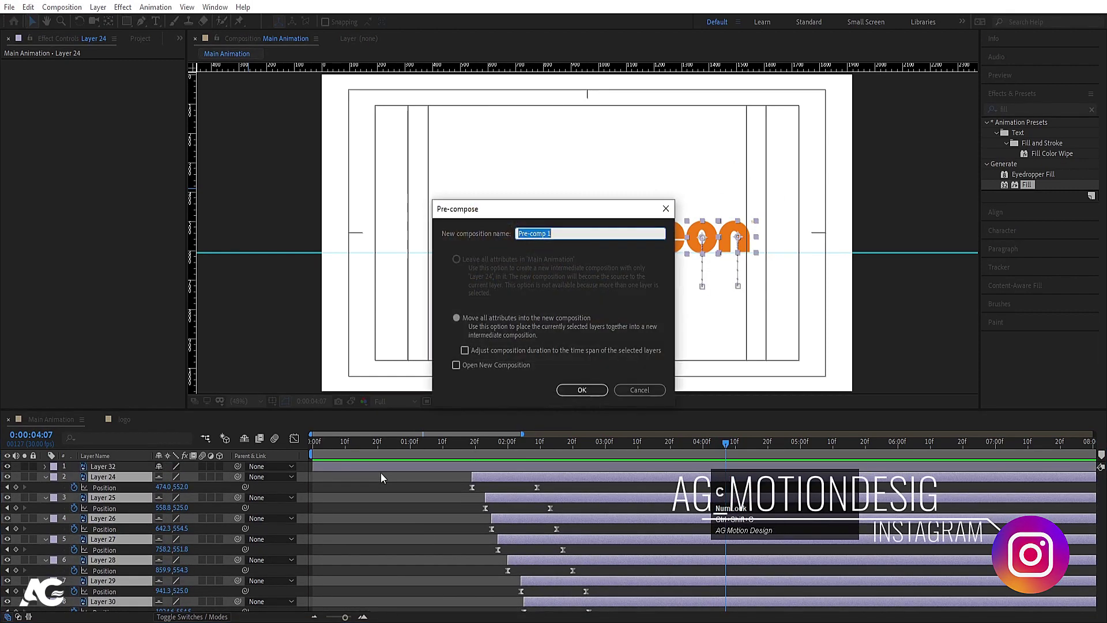
pyautogui.press('Return')
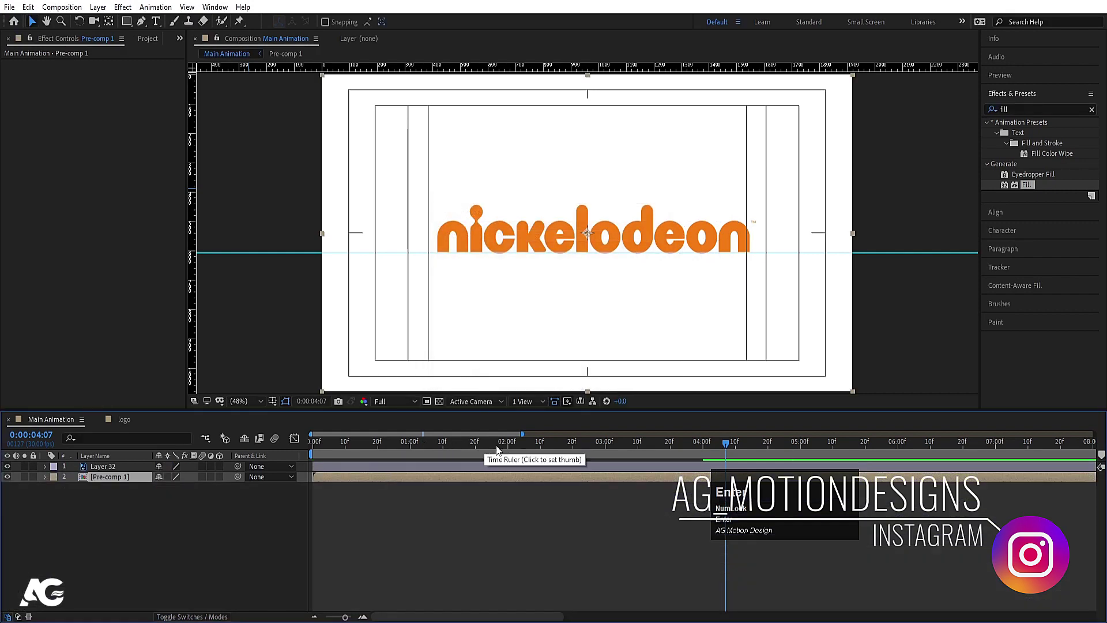
# Draw a rectangular mask on Pre-comp 1 around the wordmark, ending at the baseline guide, and remove that guide
pyautogui.moveTo(482, 442); pyautogui.dragTo(651, 451)
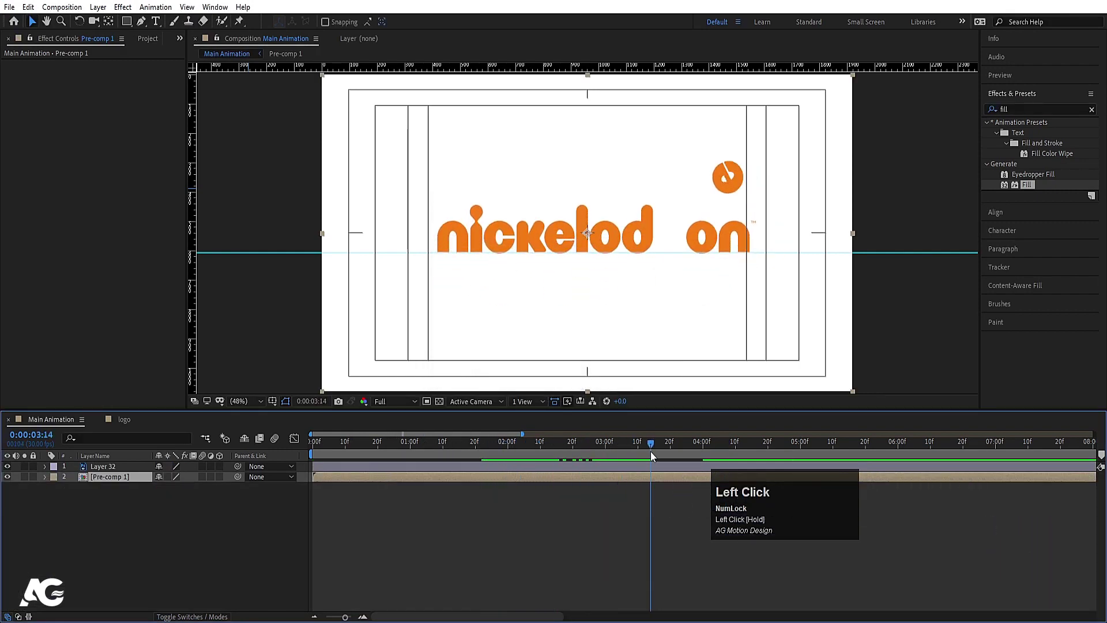
pyautogui.click(128, 22)
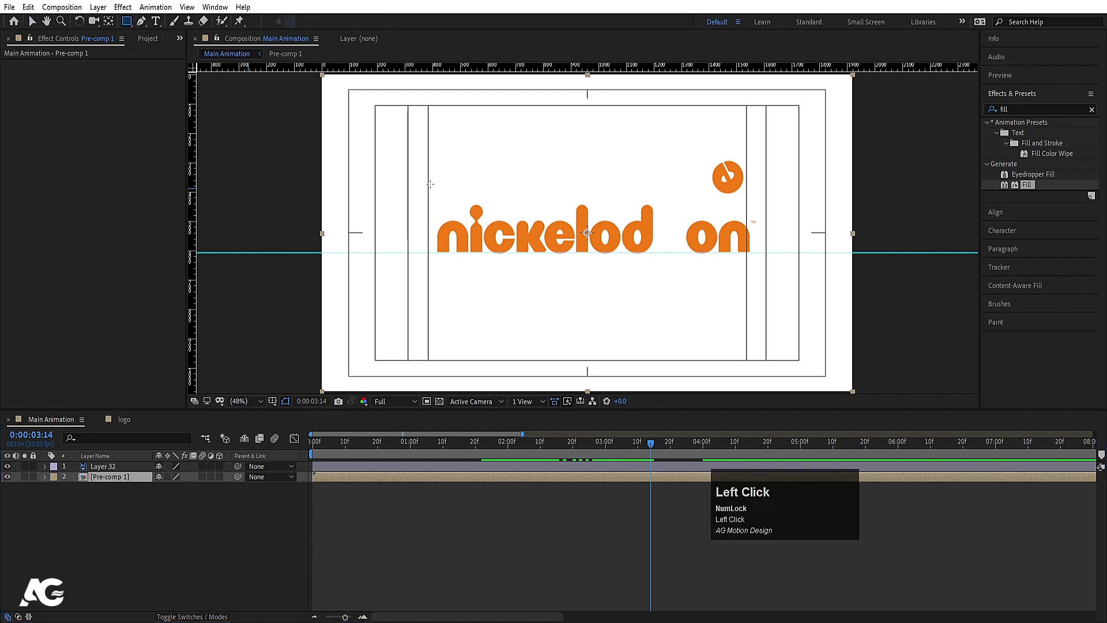
pyautogui.moveTo(407, 169); pyautogui.dragTo(776, 252)
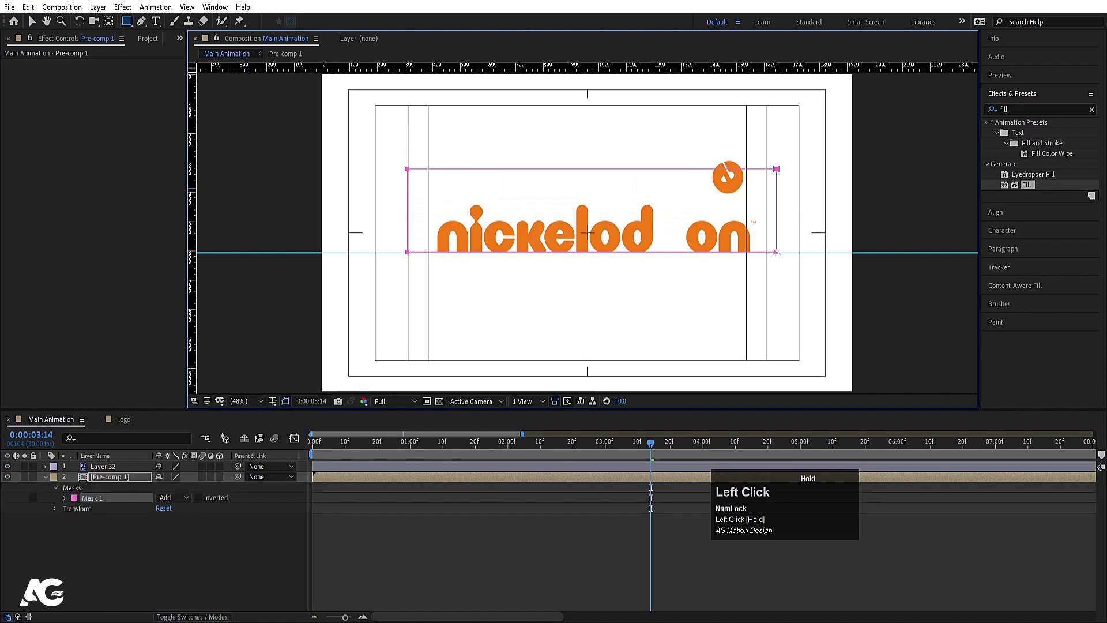
pyautogui.click(400, 569)
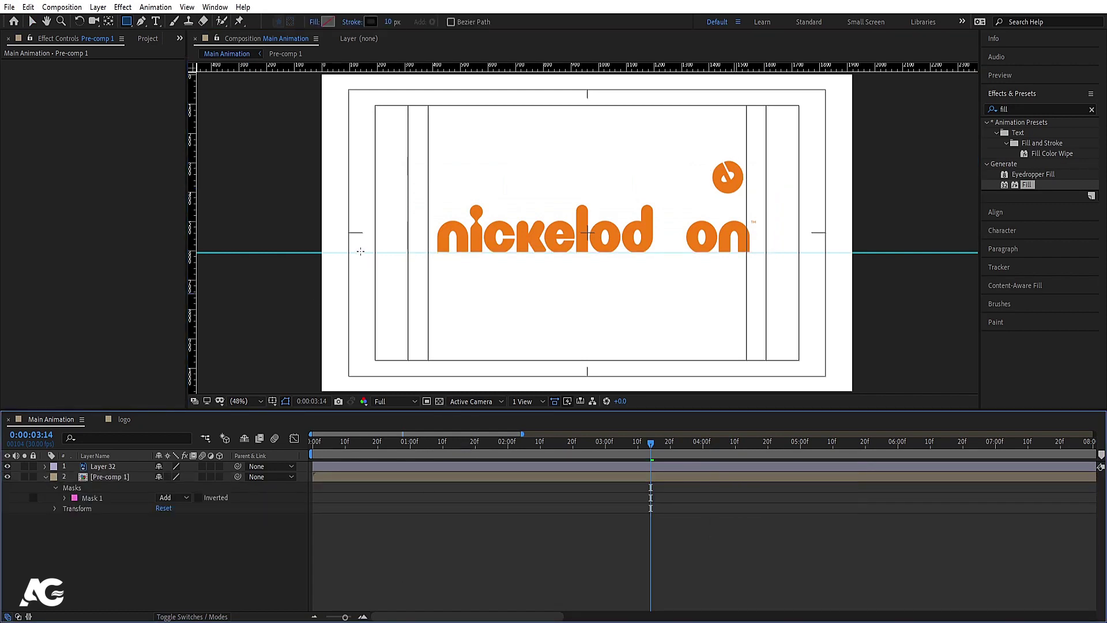
pyautogui.press('v')
pyautogui.moveTo(361, 252); pyautogui.dragTo(369, 466)
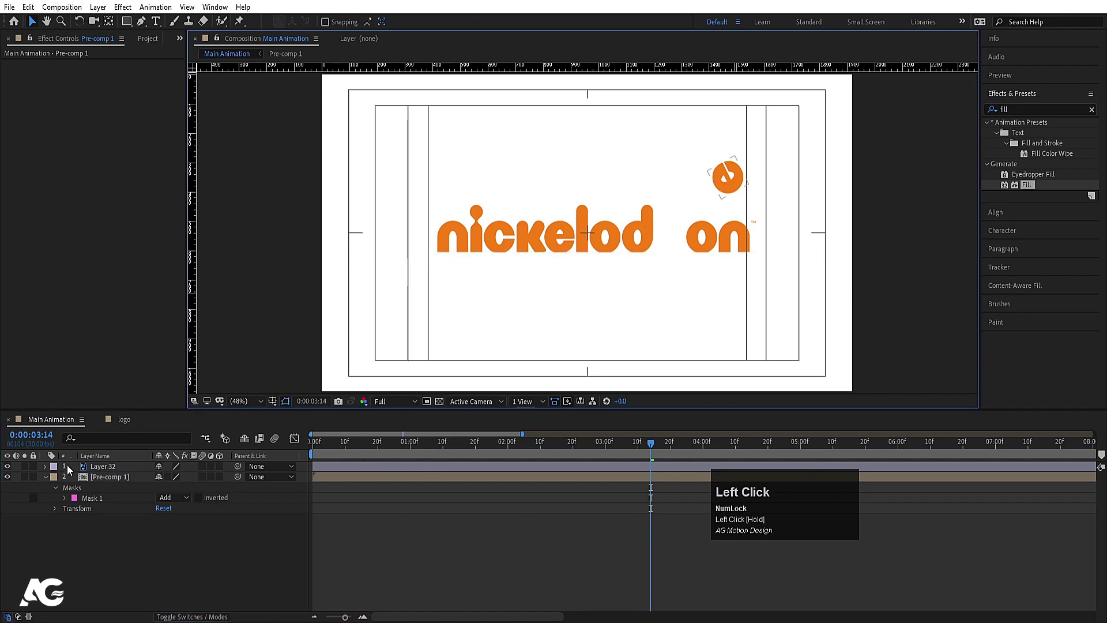
# Nudge Mask 1 of Pre-comp 1 slightly downward so its lower edge clears the bottoms of the letters
pyautogui.click(124, 476)
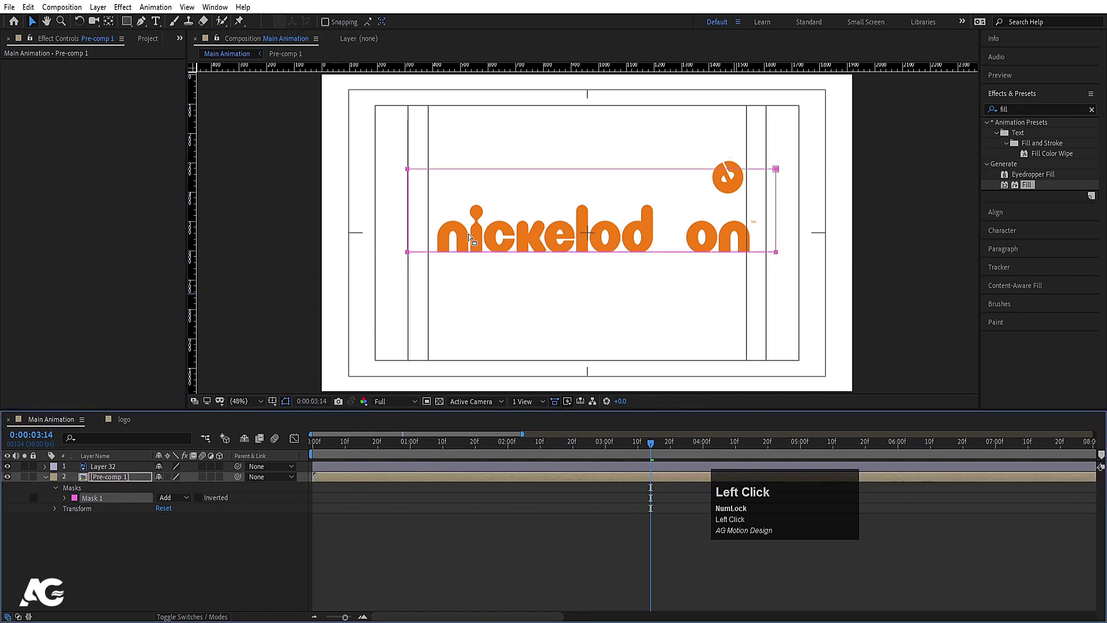
pyautogui.click(407, 253)
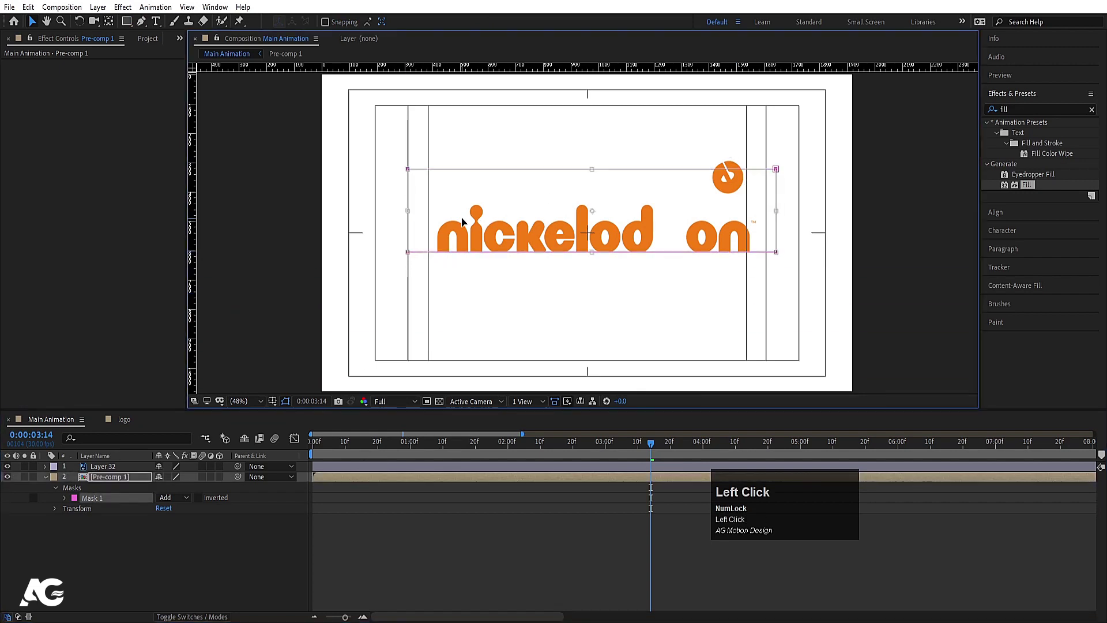
pyautogui.press('Up')
pyautogui.press('Up')
pyautogui.press('Up')
pyautogui.press('Up')
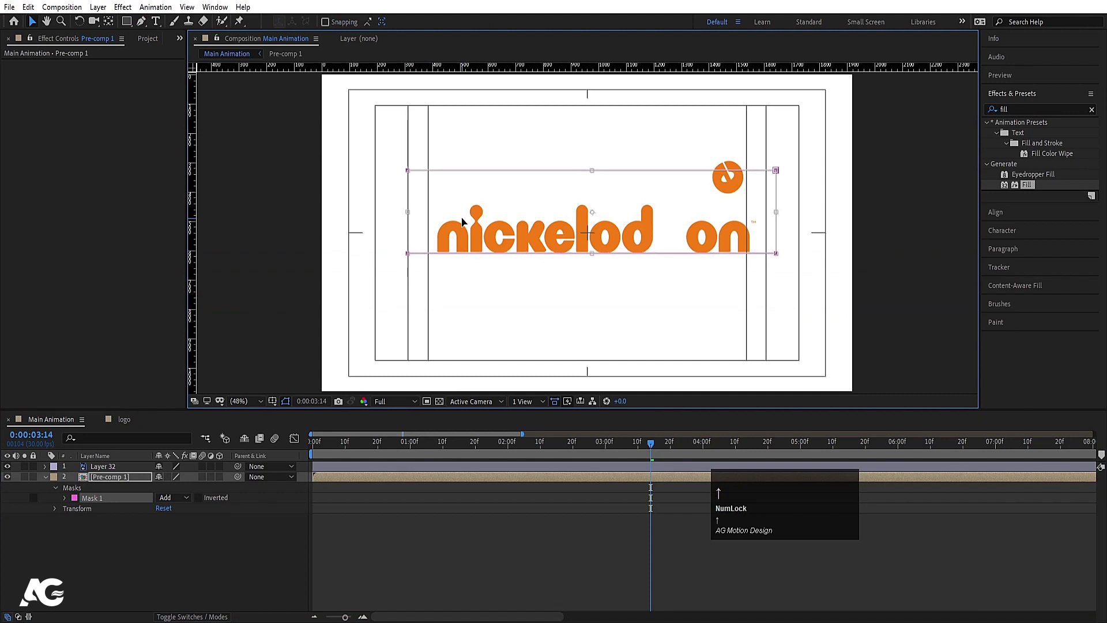
# Preview the masked letter reveal from 0:00:00:00 until the e has landed in the wordmark
pyautogui.click(437, 508)
pyautogui.moveTo(379, 445); pyautogui.dragTo(303, 445)
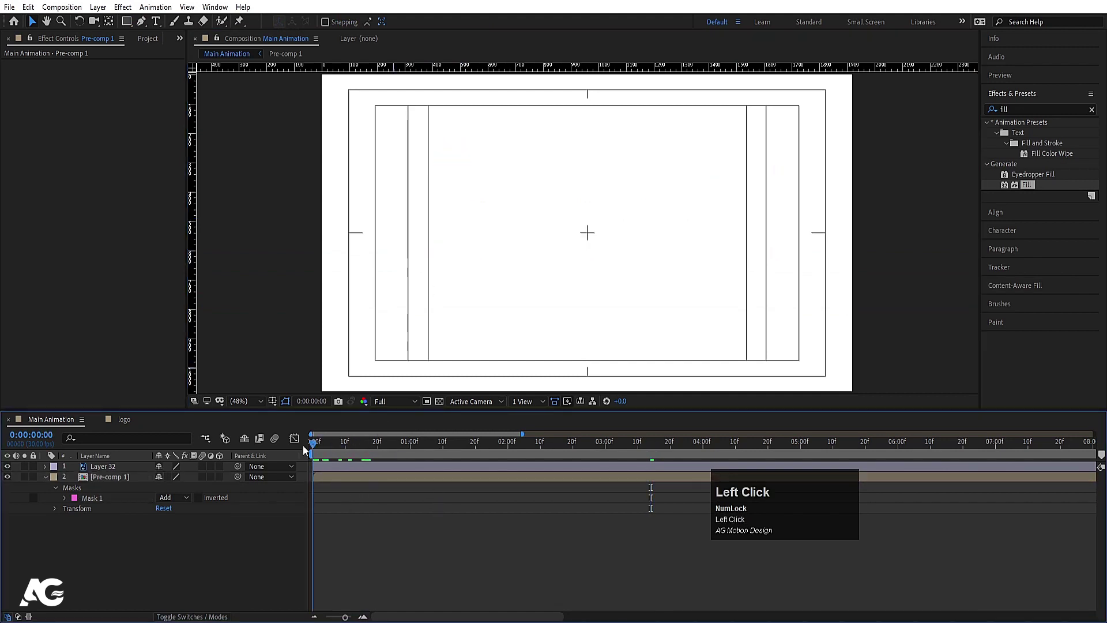
pyautogui.press('space')
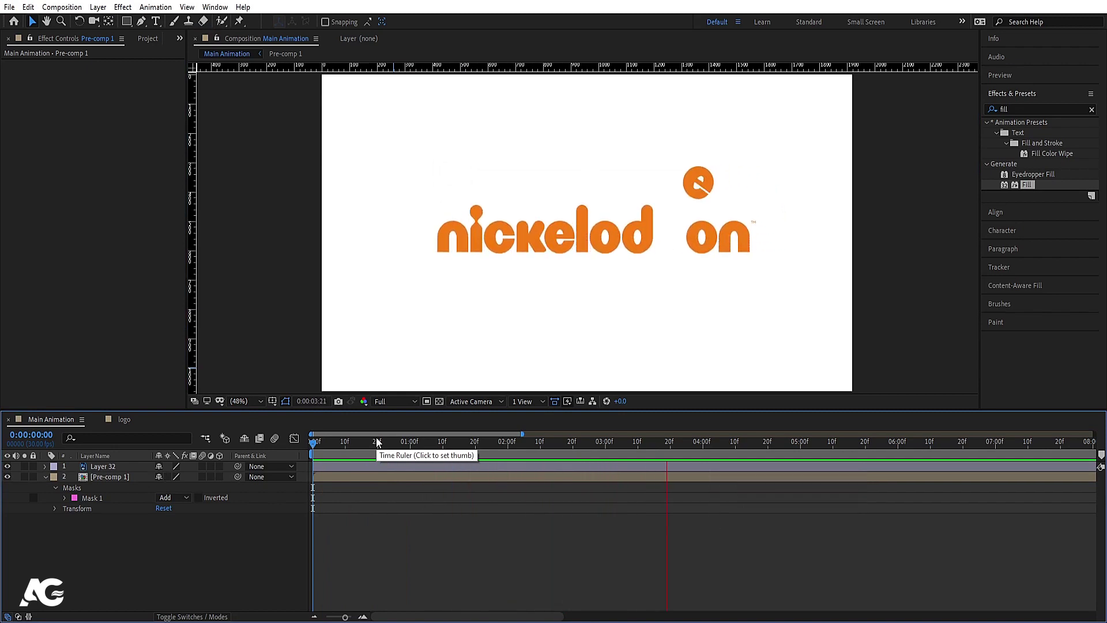
pyautogui.press('space')
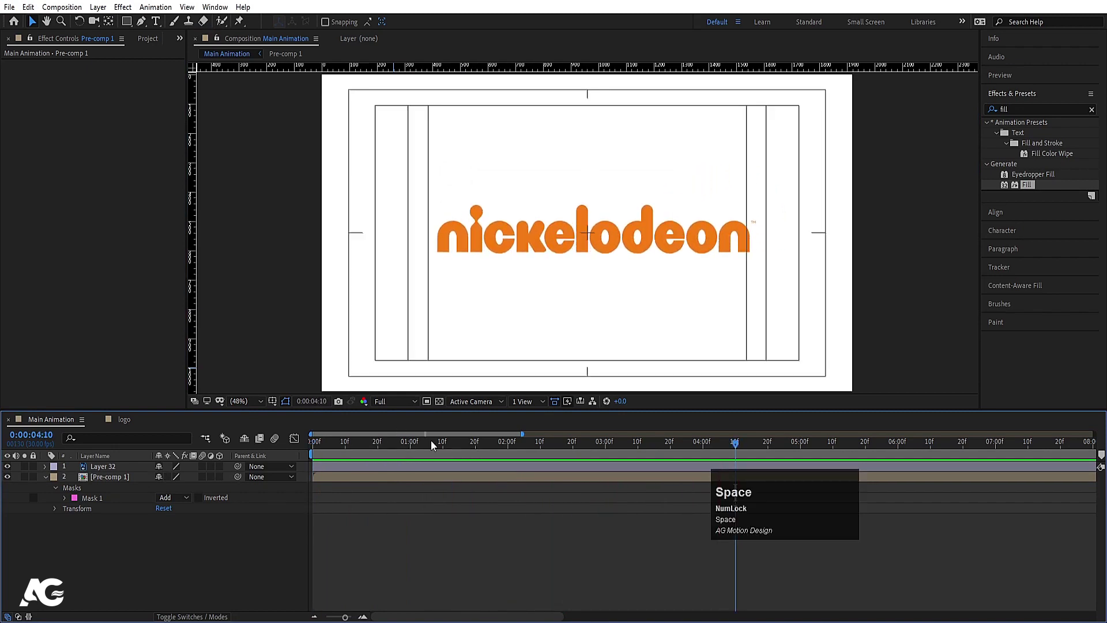
# Shorten the incoming ease of Layer 32's last Y Position keyframe in the speed graph for a snappier landing
pyautogui.click(545, 466)
pyautogui.press('u')
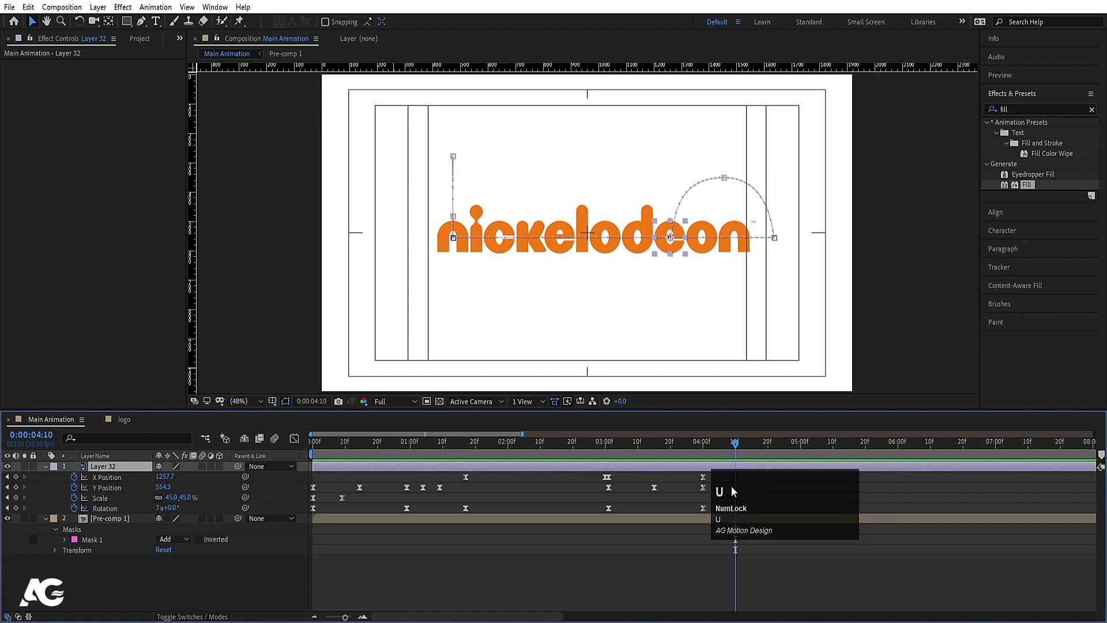
pyautogui.click(879, 496)
pyautogui.moveTo(587, 487); pyautogui.dragTo(725, 490)
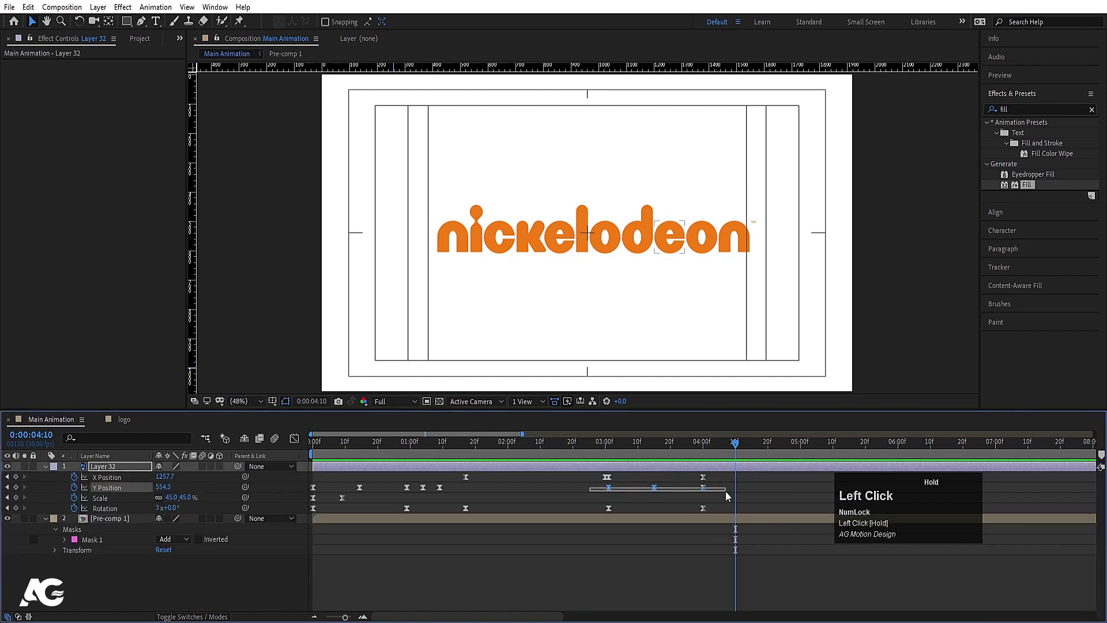
pyautogui.click(294, 440)
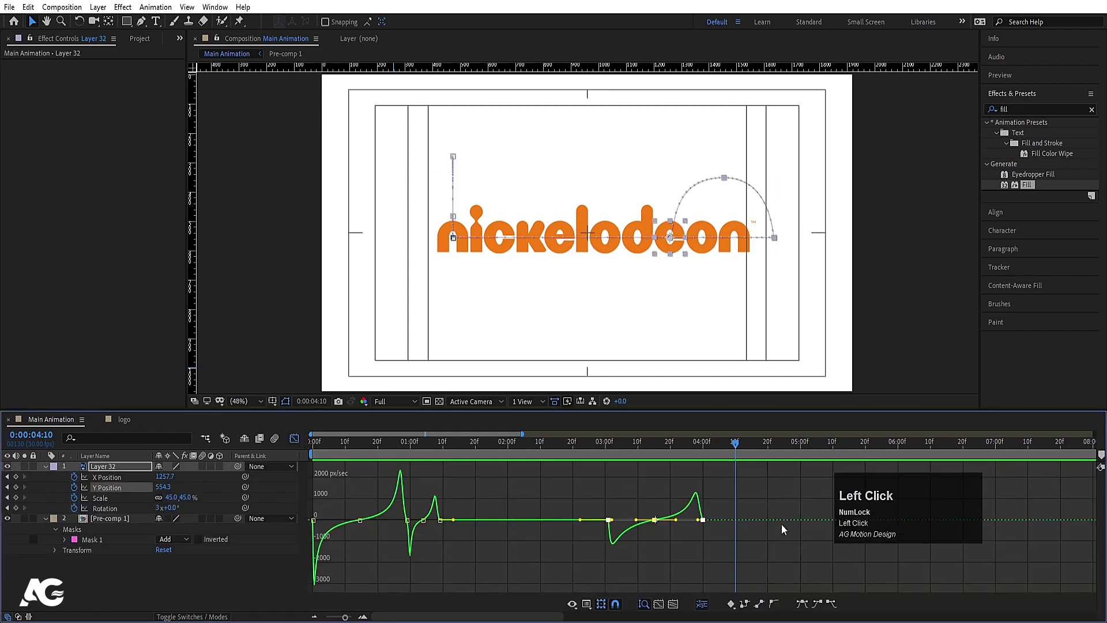
pyautogui.moveTo(689, 519); pyautogui.dragTo(719, 536)
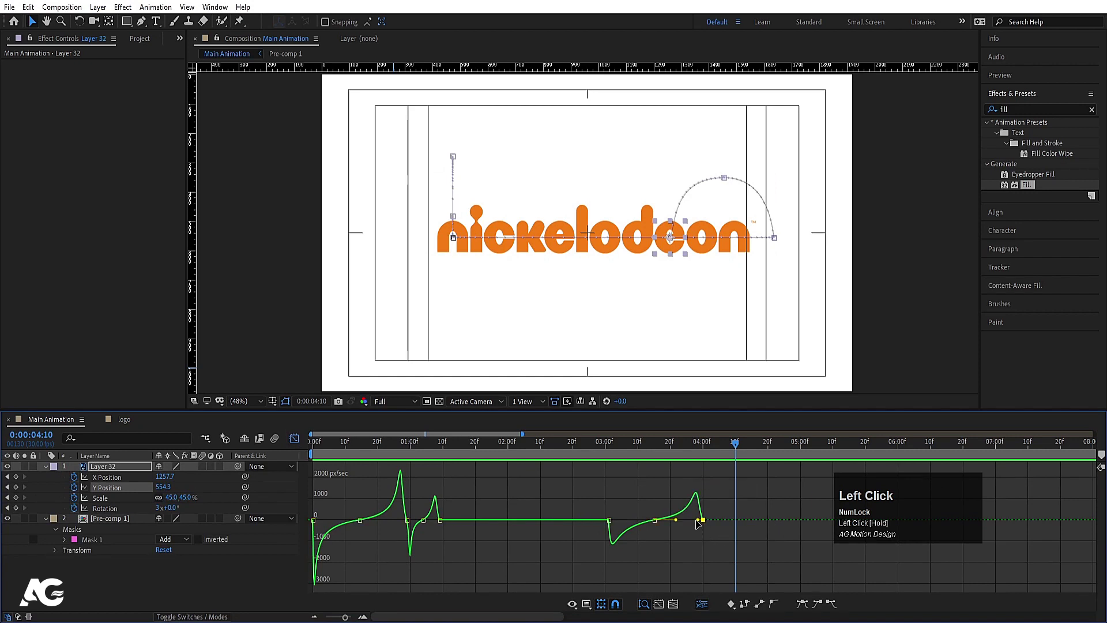
# Preview the e's final hop from 0:00:02:29, then replay the whole animation from 0:00:00:00
pyautogui.click(602, 444)
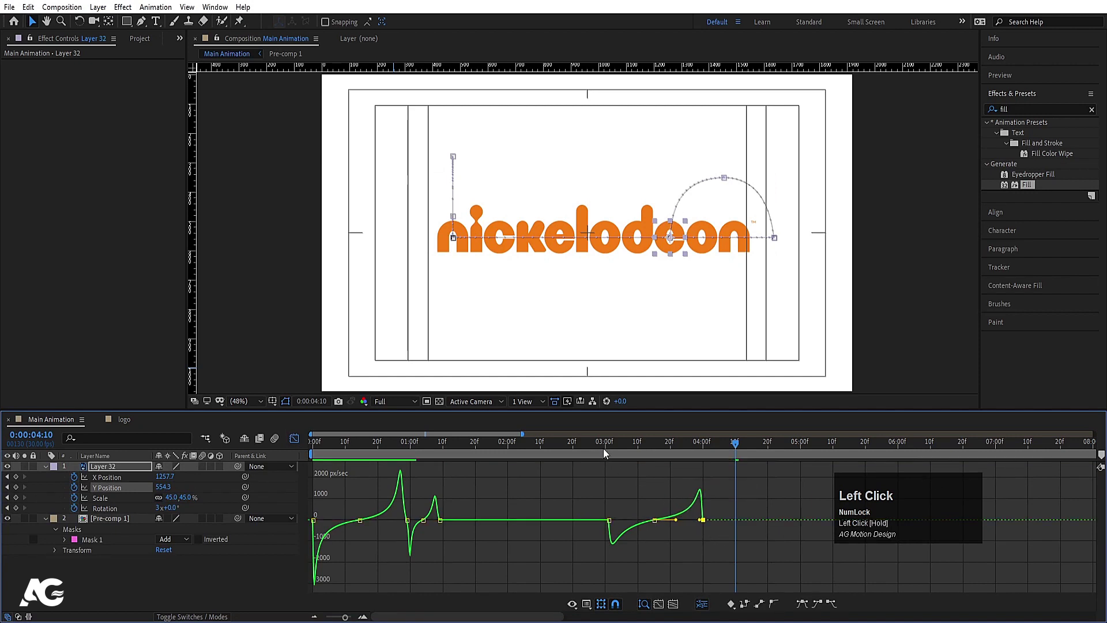
pyautogui.press('space')
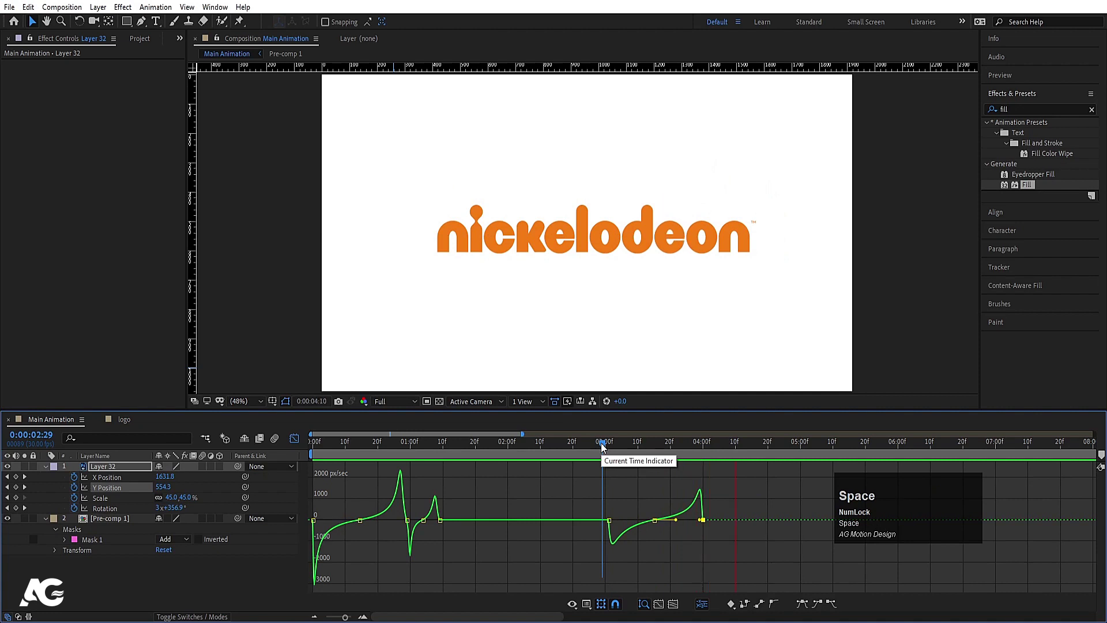
pyautogui.click(295, 440)
pyautogui.click(314, 442)
pyautogui.press('space')
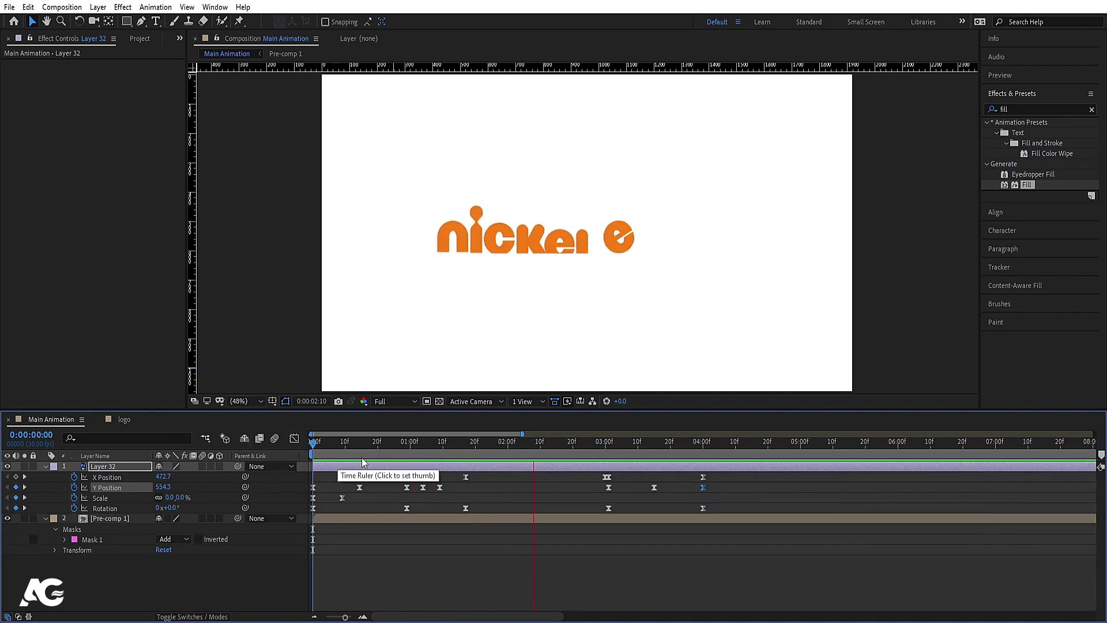
pyautogui.press('space')
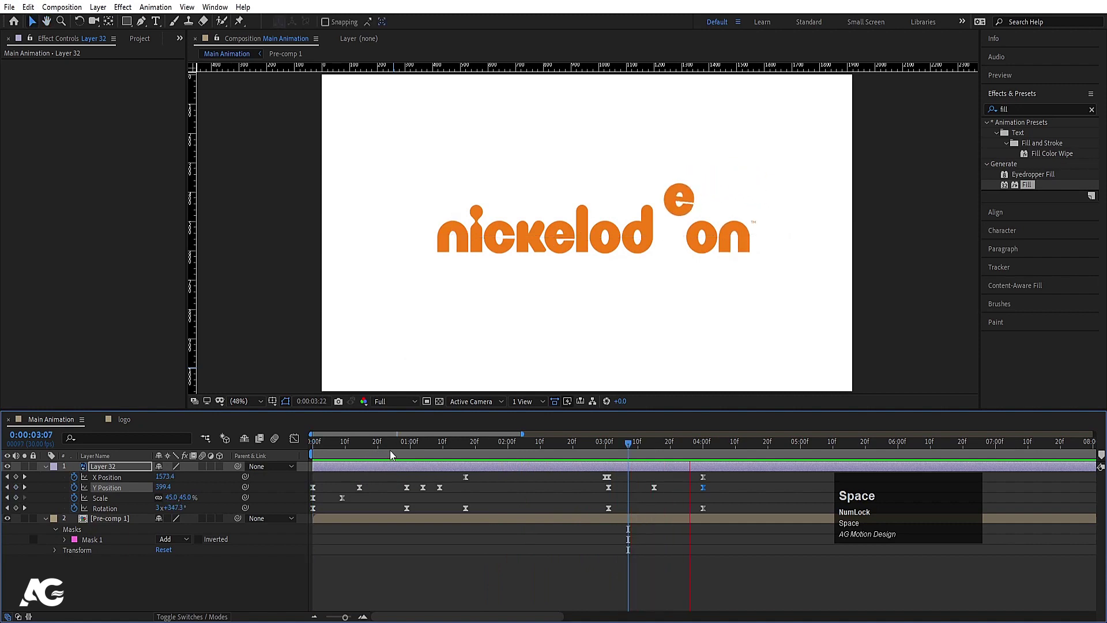
# Go to 0:00:00:29, collapse the layer properties and add a null object to the Main Animation composition
pyautogui.moveTo(418, 448); pyautogui.dragTo(409, 453)
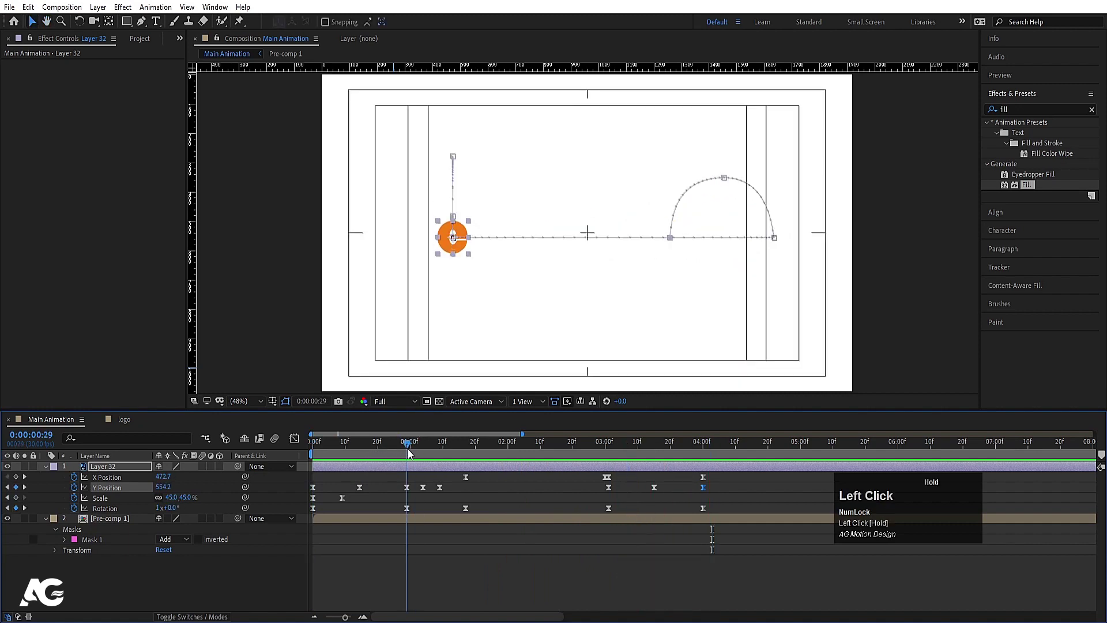
pyautogui.click(381, 577)
pyautogui.press('u')
pyautogui.rightClick(202, 569)
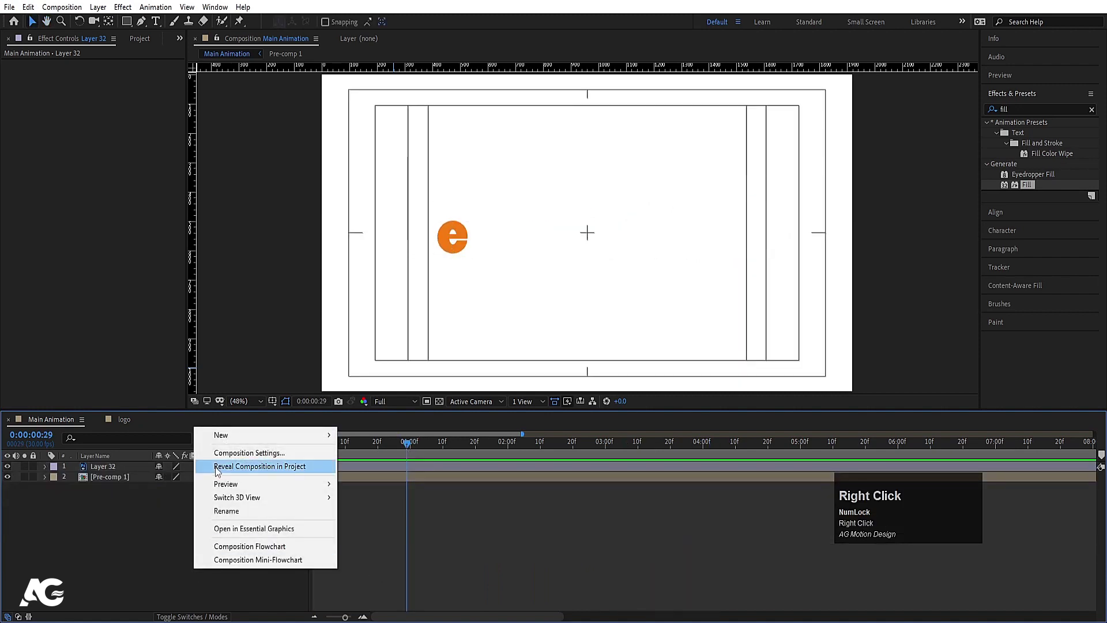
pyautogui.click(230, 435)
pyautogui.click(386, 504)
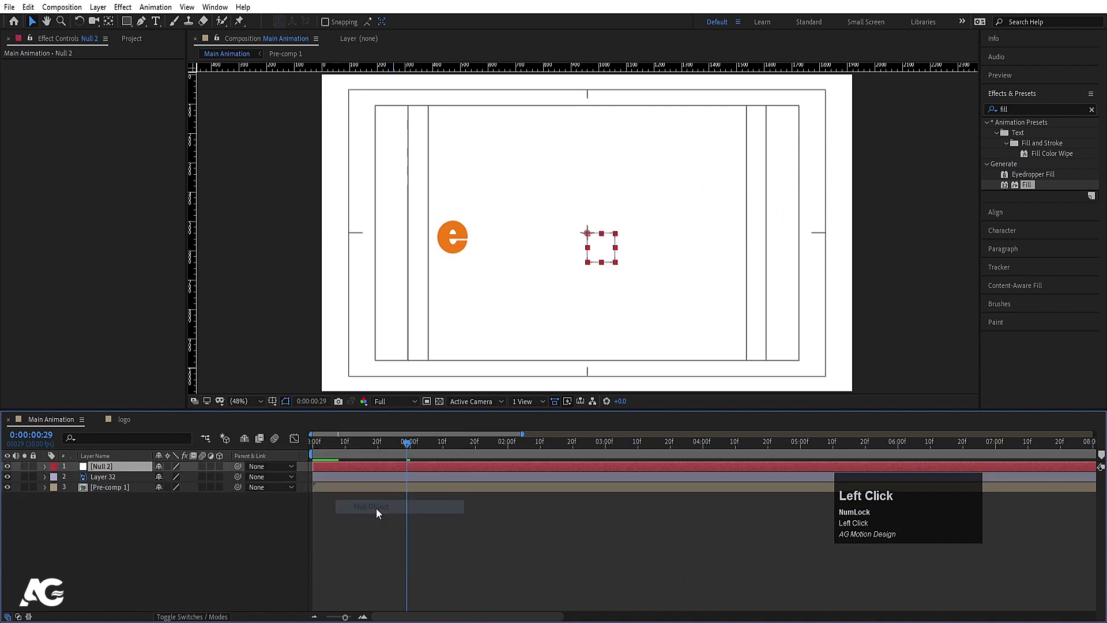
# Parent Layer 32 and Pre-comp 1 to Null 2
pyautogui.click(108, 478)
pyautogui.keyDown('shift'); pyautogui.click(103, 488); pyautogui.keyUp('shift')
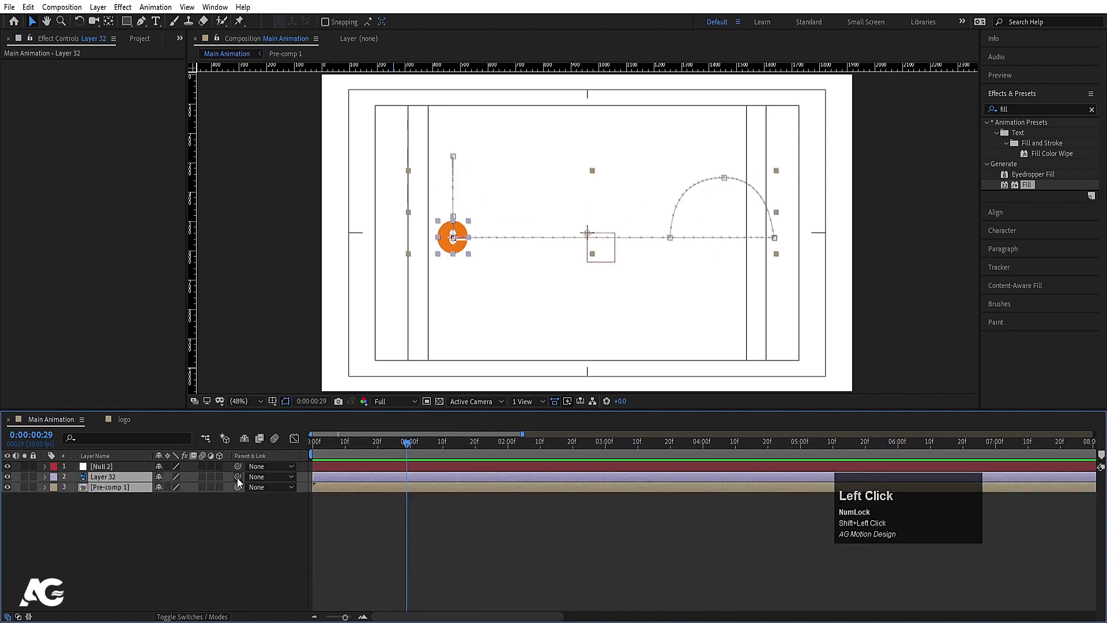
pyautogui.moveTo(237, 478); pyautogui.dragTo(122, 468)
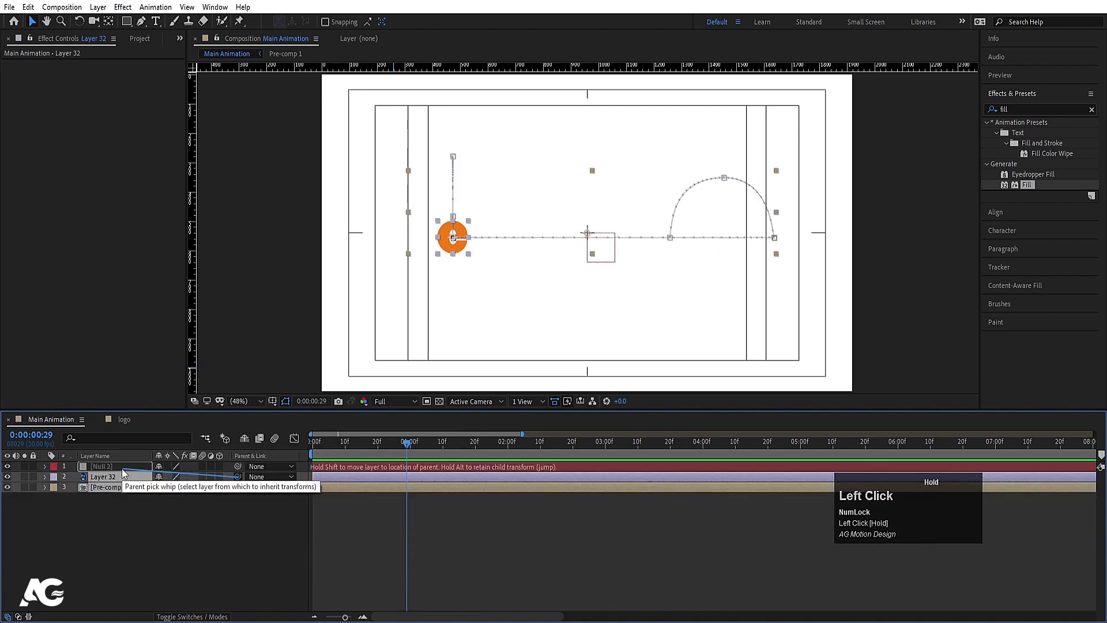
# Set starting Position and Scale keyframes on Null 2 at 0:00:00:29 and show both keyframed properties
pyautogui.click(83, 468)
pyautogui.press('p')
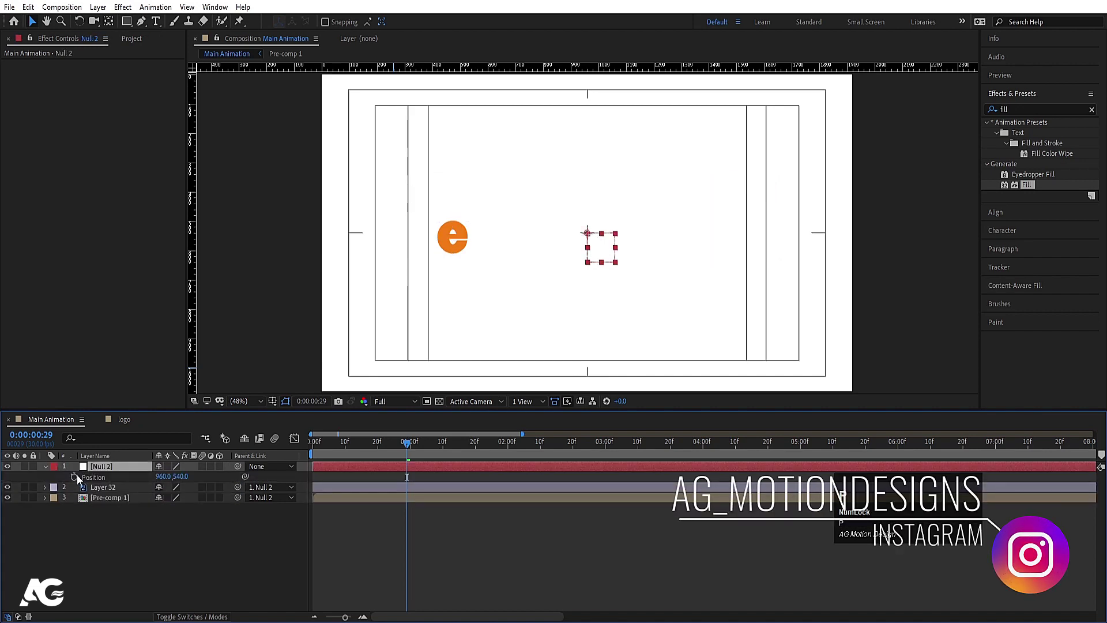
pyautogui.press('s')
pyautogui.click(77, 475)
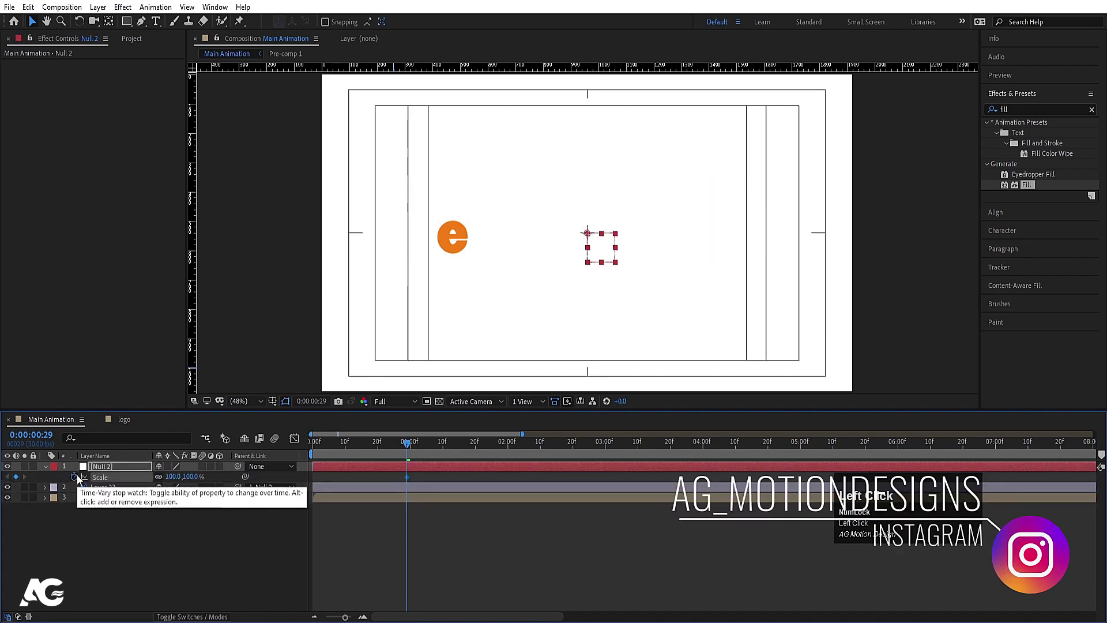
pyautogui.press('u')
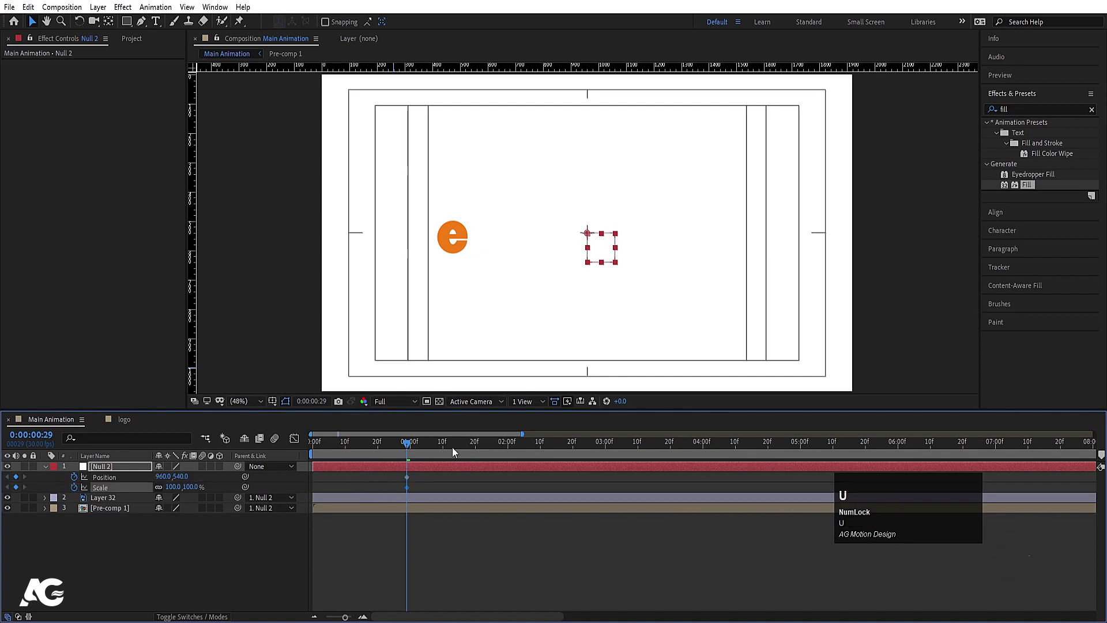
# Move Null 2's Position and Scale keyframes to about 0:00:01:18 and play the animation on to 0:00:03:06
pyautogui.press('space')
pyautogui.press('space')
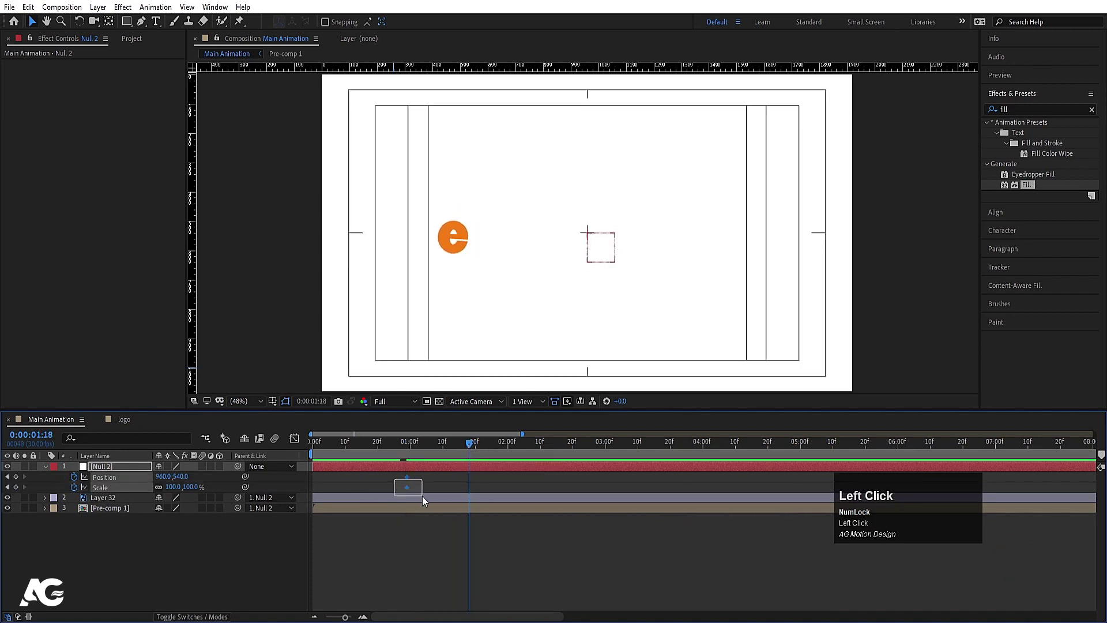
pyautogui.moveTo(422, 496); pyautogui.dragTo(472, 496)
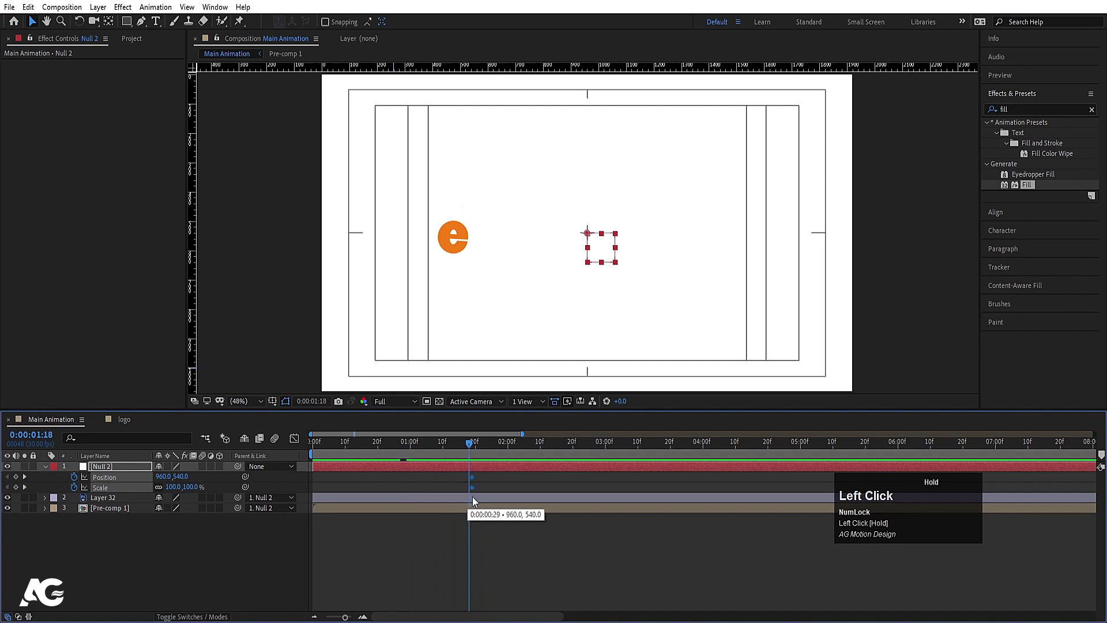
pyautogui.press('space')
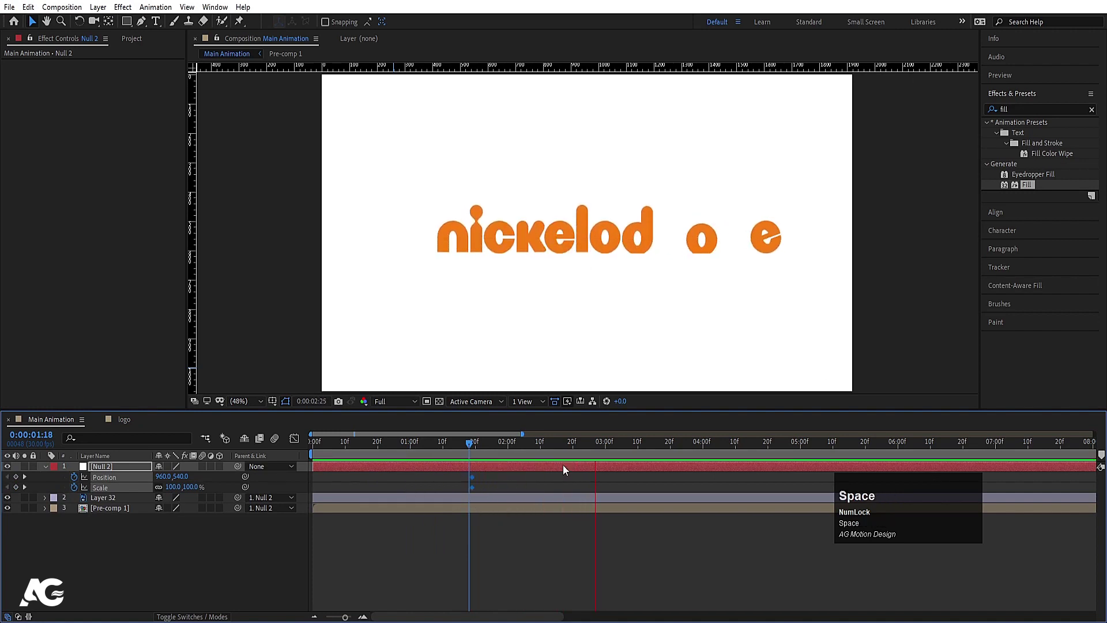
pyautogui.press('space')
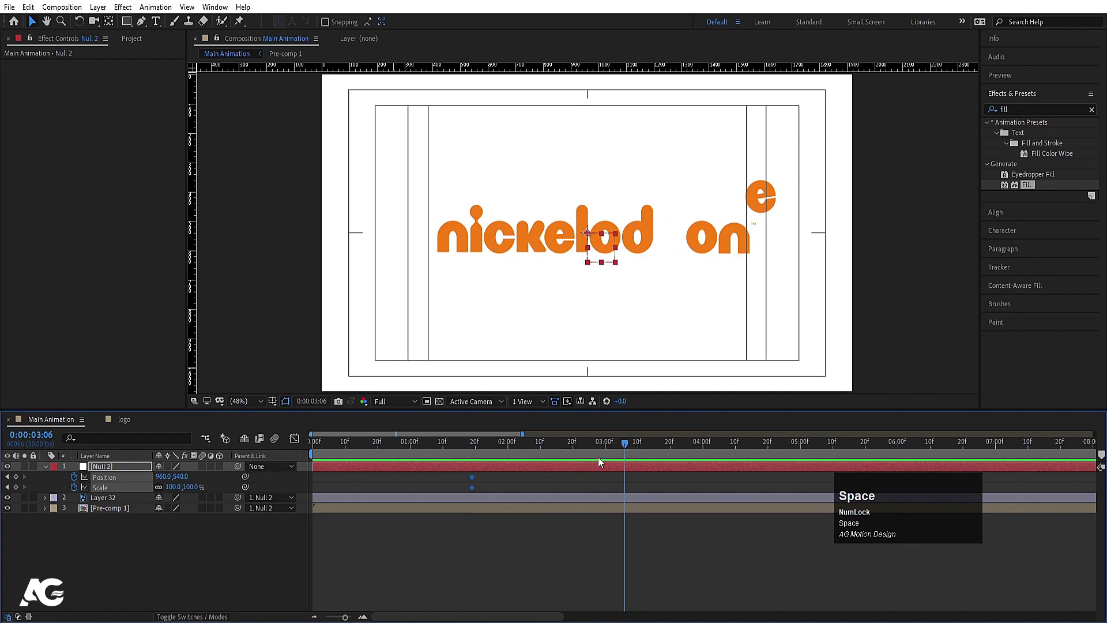
# Add Position and Scale keyframes on Null 2 at 0:00:03:01, return to its first keyframes at 0:00:01:19 and clear the selection
pyautogui.moveTo(624, 441); pyautogui.dragTo(608, 440)
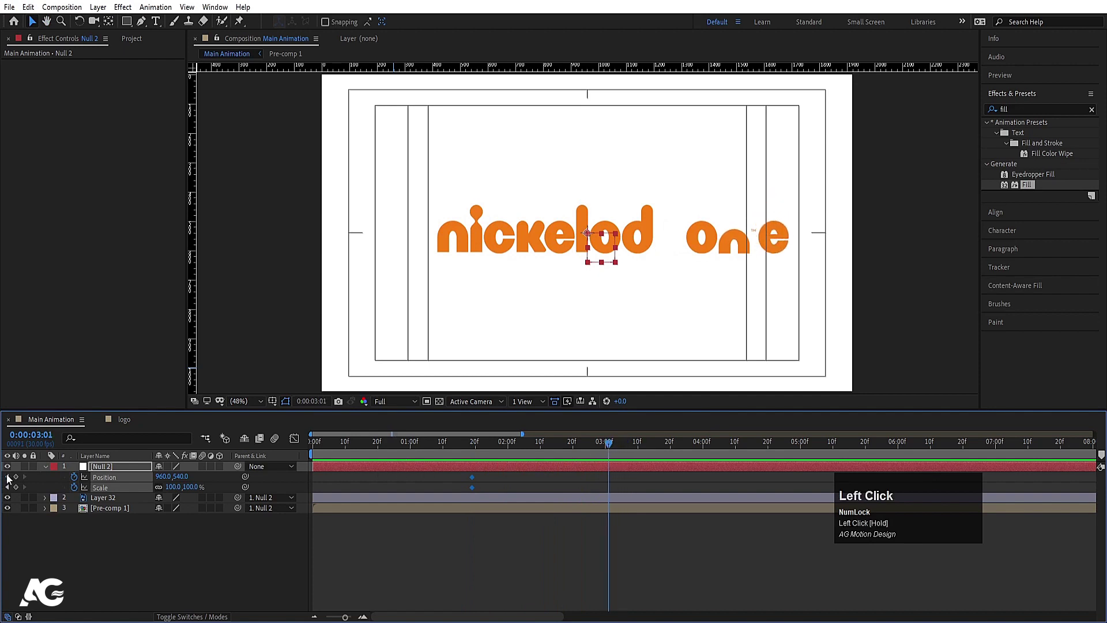
pyautogui.press('j')
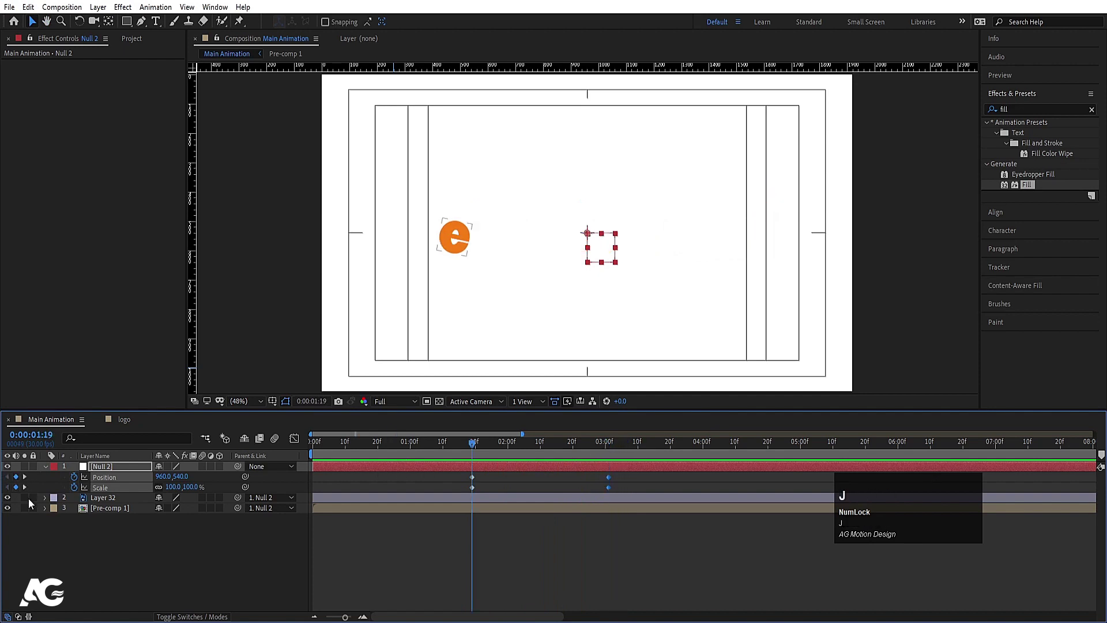
pyautogui.click(89, 558)
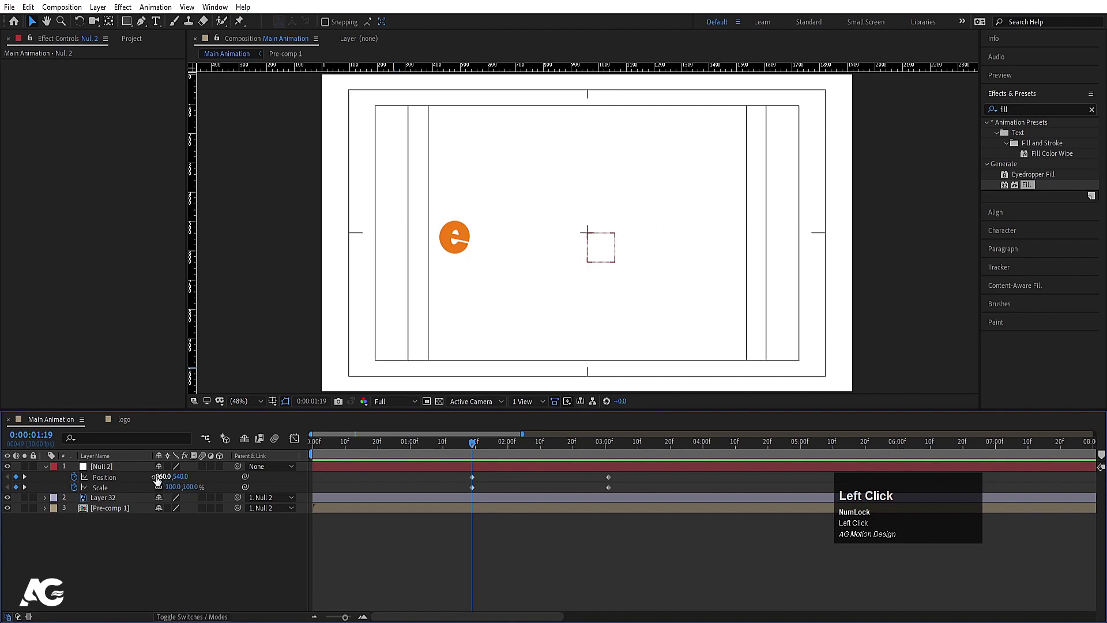
# At 0:00:01:19, set Null 2's Position to 1808, 540 and its Scale to 177%, and preview the move
pyautogui.moveTo(157, 479); pyautogui.dragTo(368, 485)
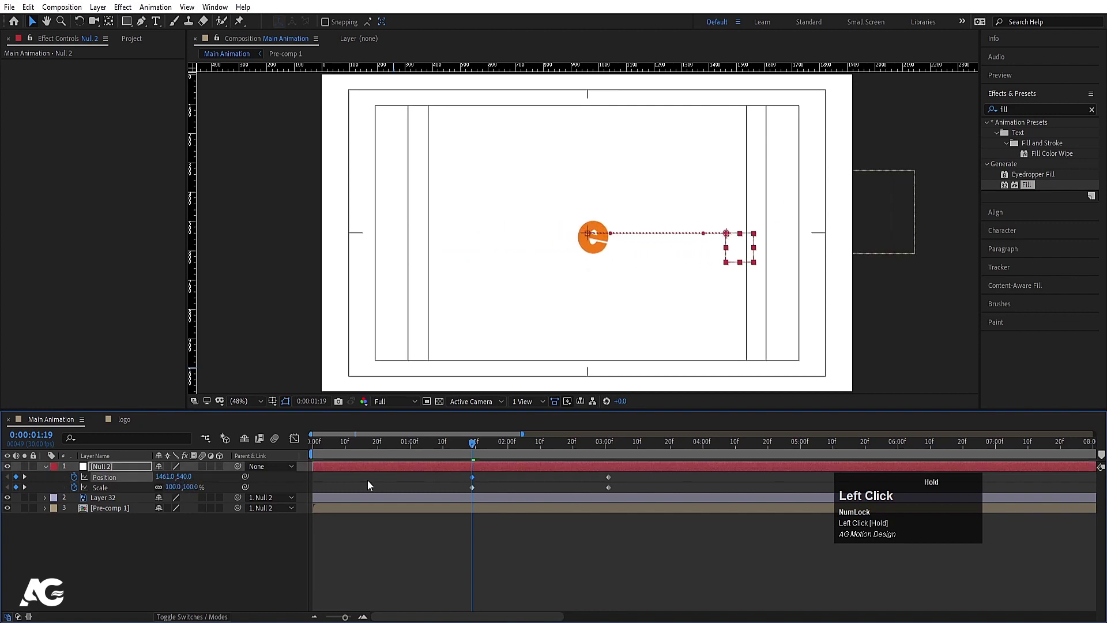
pyautogui.moveTo(167, 486); pyautogui.dragTo(345, 465)
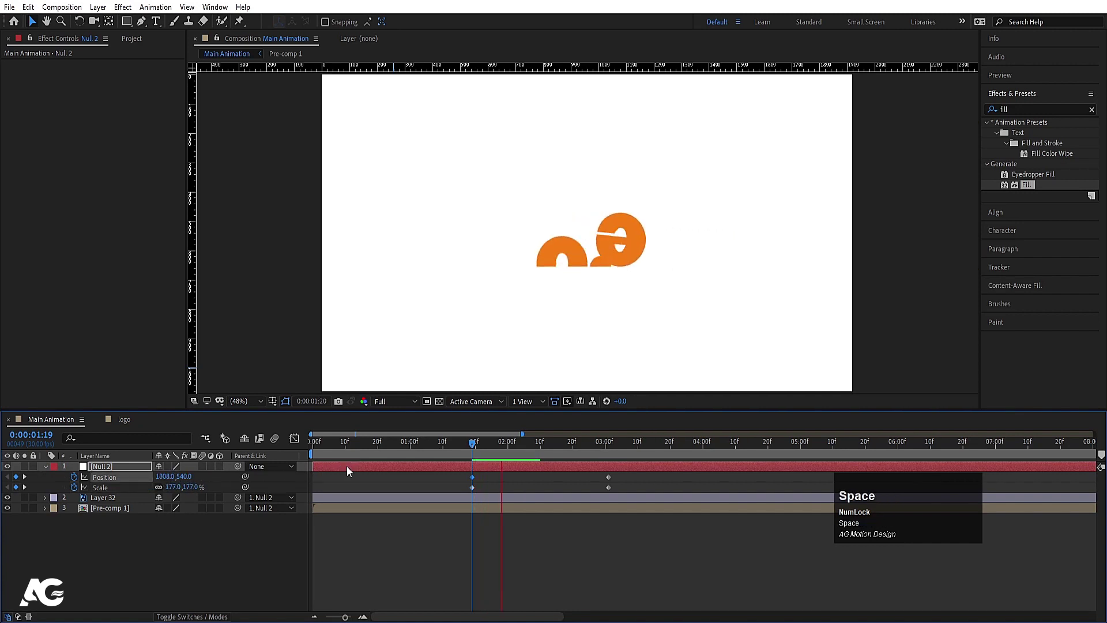
pyautogui.press('space')
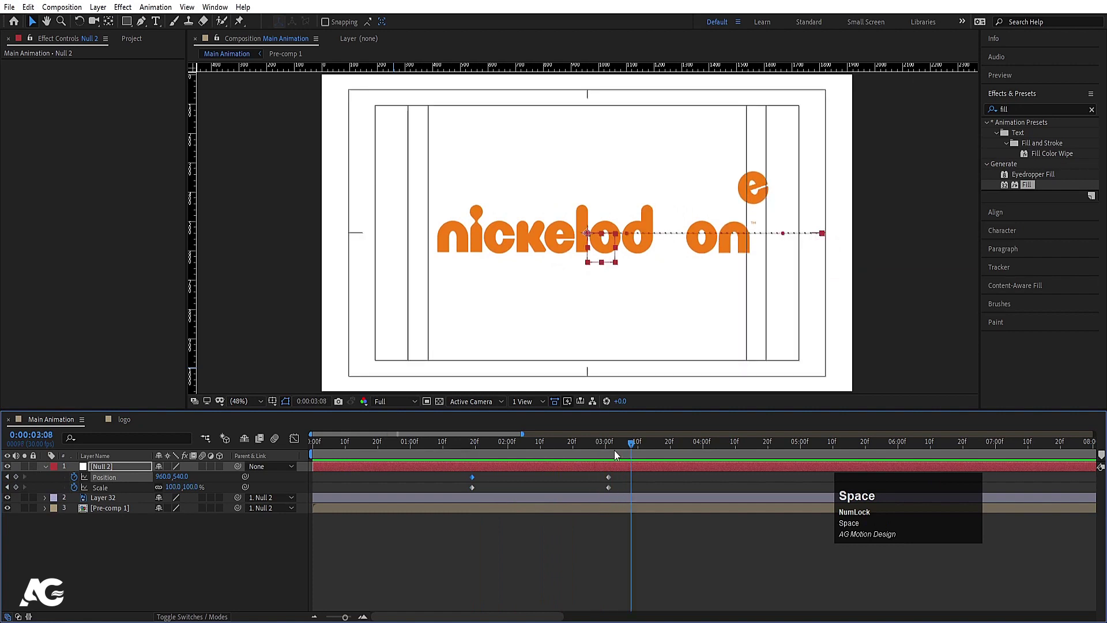
# Apply Easy Ease to all of Null 2's Position and Scale keyframes and preview from 0:00:01:17
pyautogui.moveTo(628, 471); pyautogui.dragTo(413, 509)
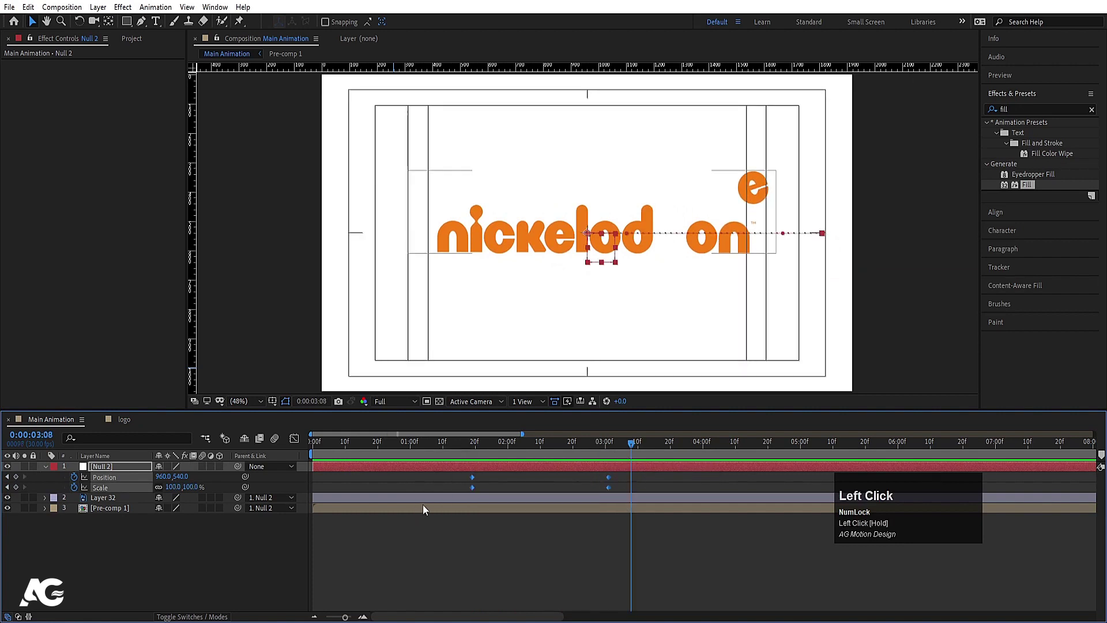
pyautogui.press('F9')
pyautogui.click(466, 447)
pyautogui.press('space')
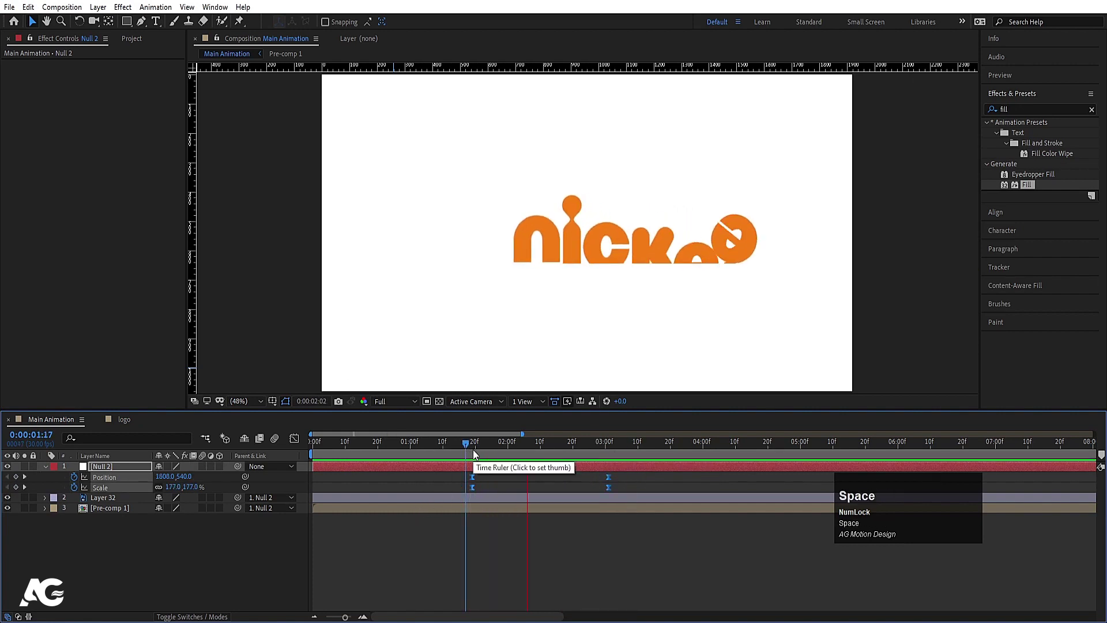
pyautogui.press('space')
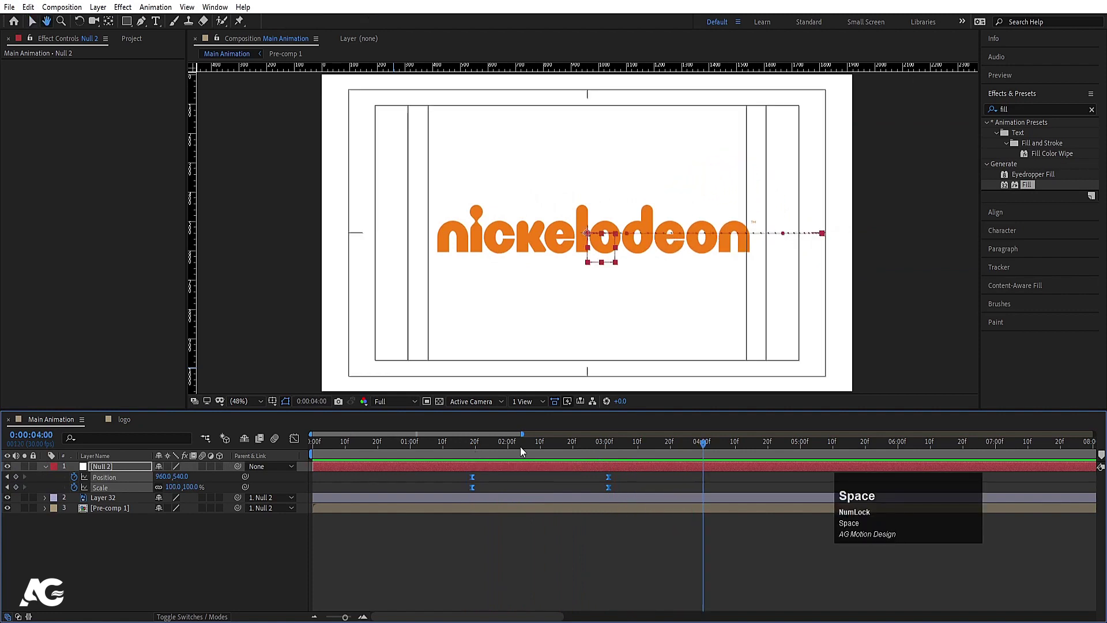
# Play the eased animation from the start and again from 0:00:01:22 to check the null's movement
pyautogui.moveTo(520, 446); pyautogui.dragTo(267, 459)
pyautogui.press('space')
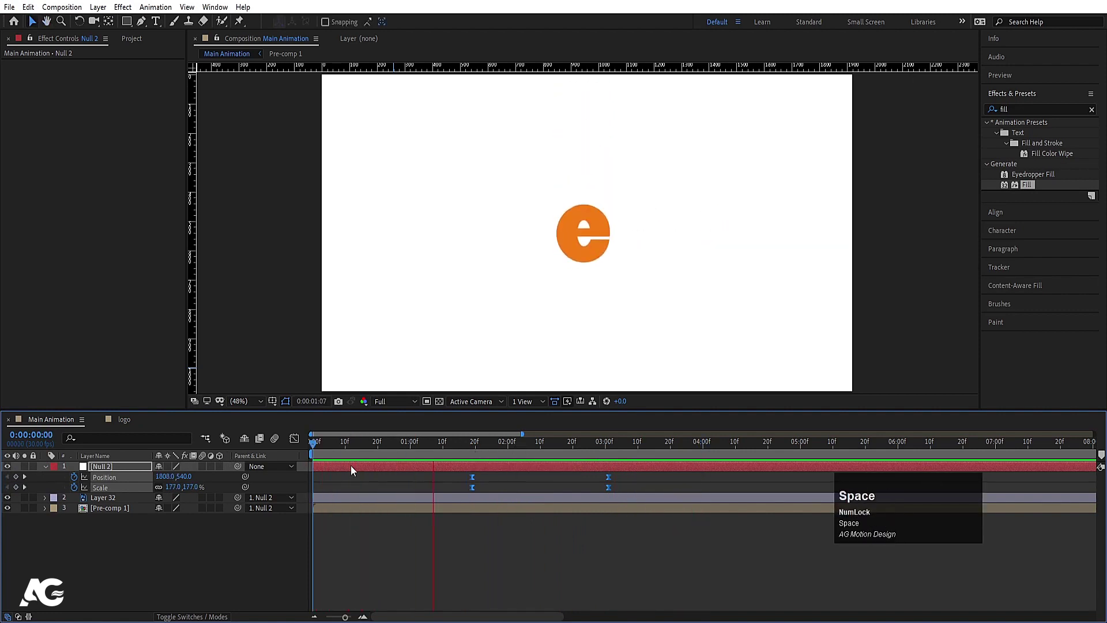
pyautogui.press('space')
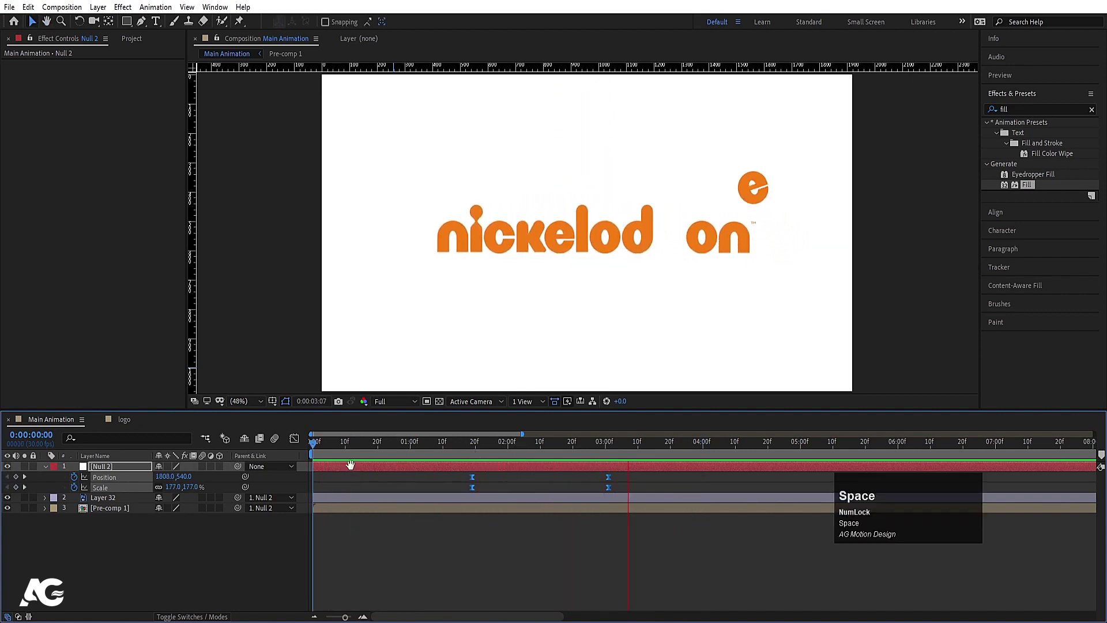
pyautogui.moveTo(588, 445); pyautogui.dragTo(481, 453)
pyautogui.press('space')
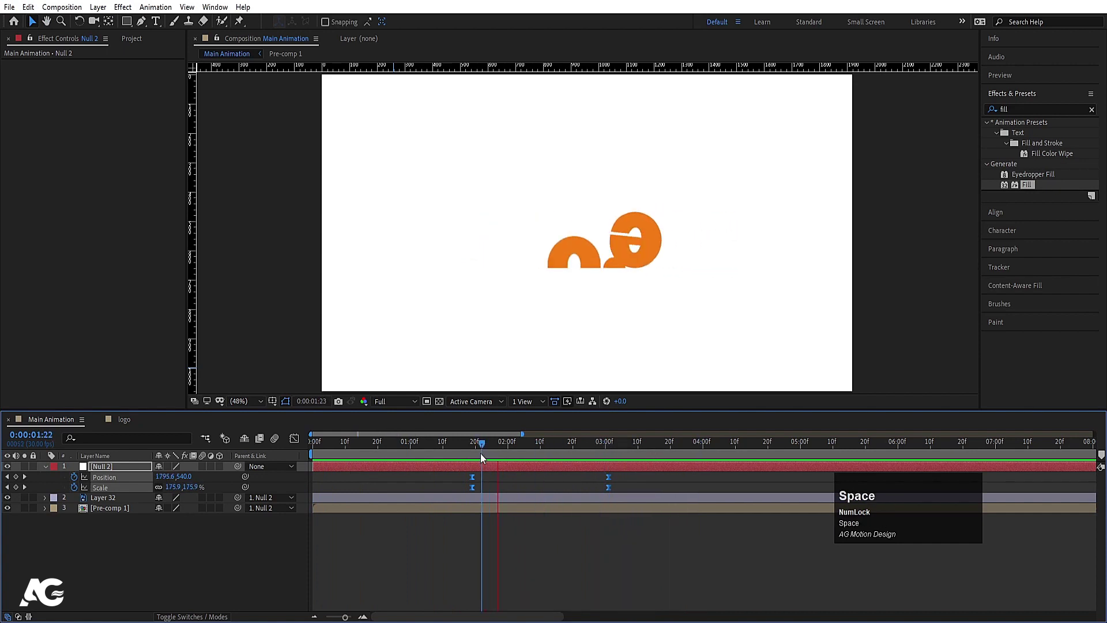
pyautogui.press('space')
# Lengthen the ease handles of Null 2's Position and Scale speed curves in the Graph Editor to sharpen the mid-move peak, and preview from 0:00:01:17
pyautogui.click(295, 439)
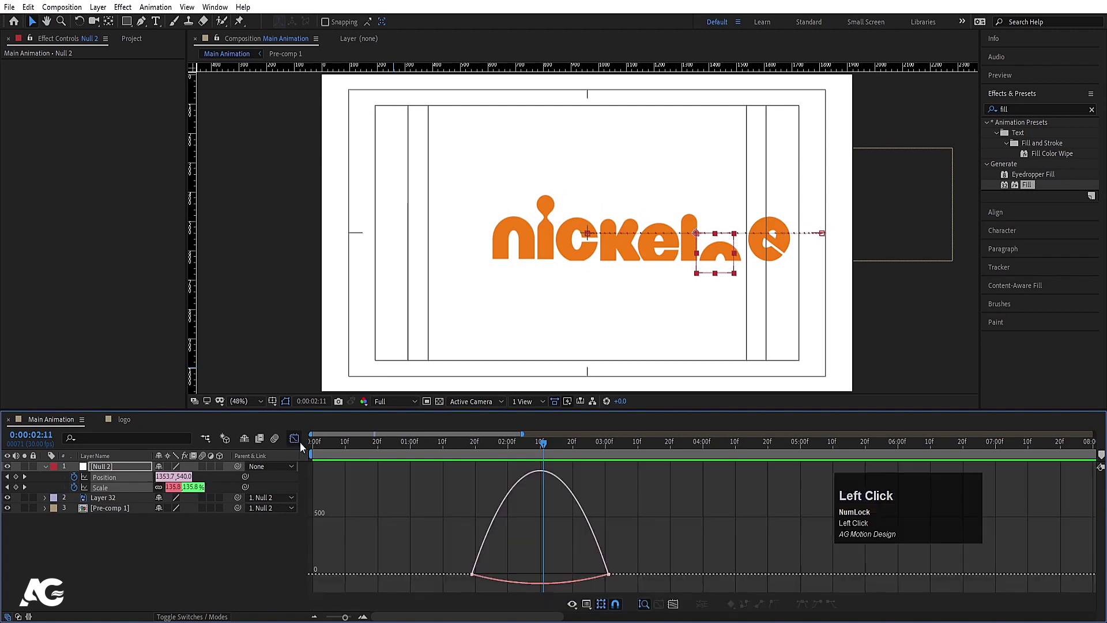
pyautogui.moveTo(458, 552); pyautogui.dragTo(661, 594)
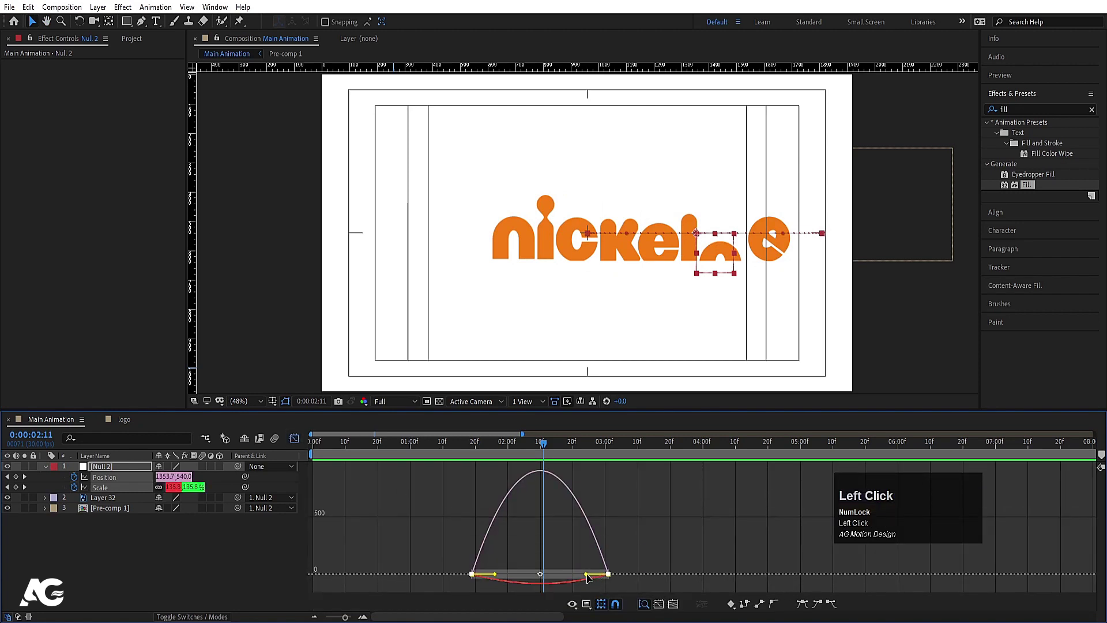
pyautogui.moveTo(587, 575); pyautogui.dragTo(512, 574)
pyautogui.click(465, 452)
pyautogui.press('space')
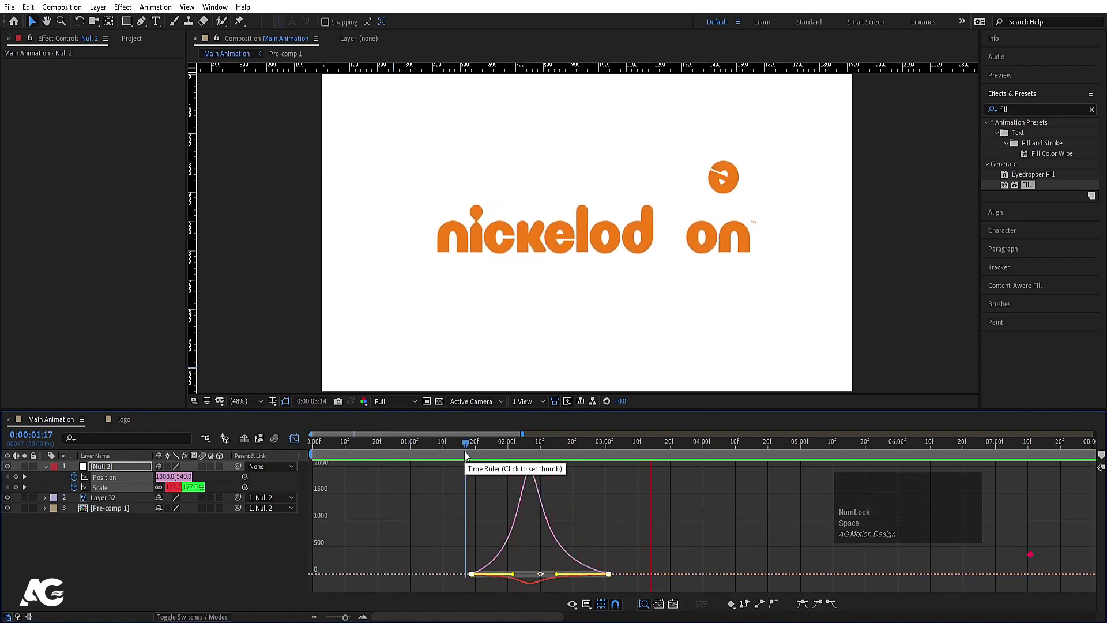
pyautogui.press('space')
pyautogui.click(294, 438)
# Play the full animation from the start, check the e's landing from 0:00:03:07, and keep the composition view at Fit
pyautogui.press('Home')
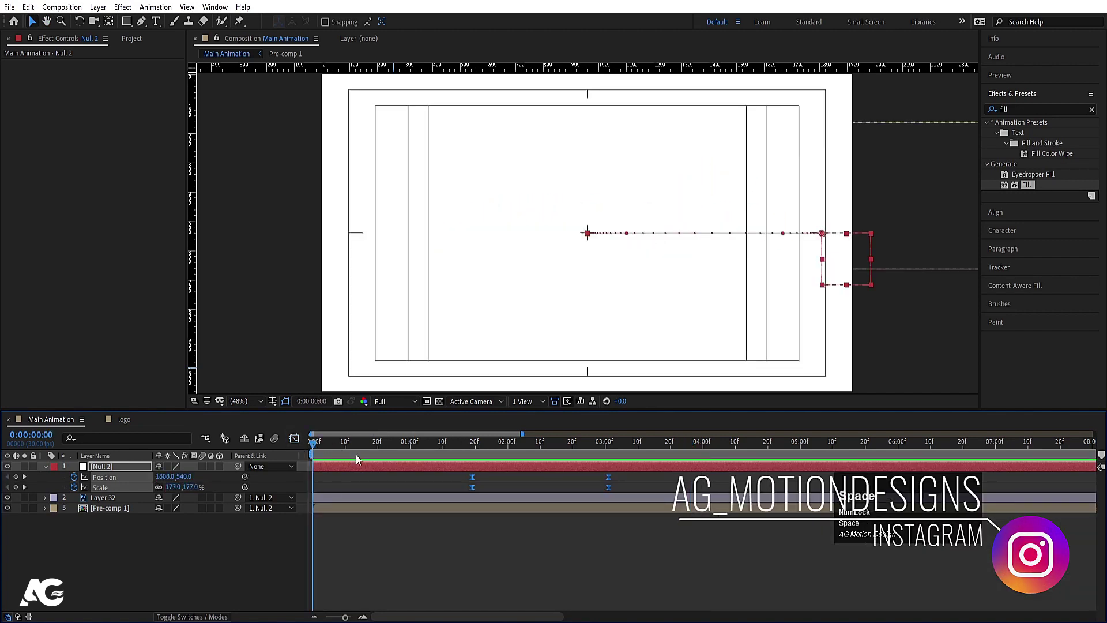
pyautogui.press('space')
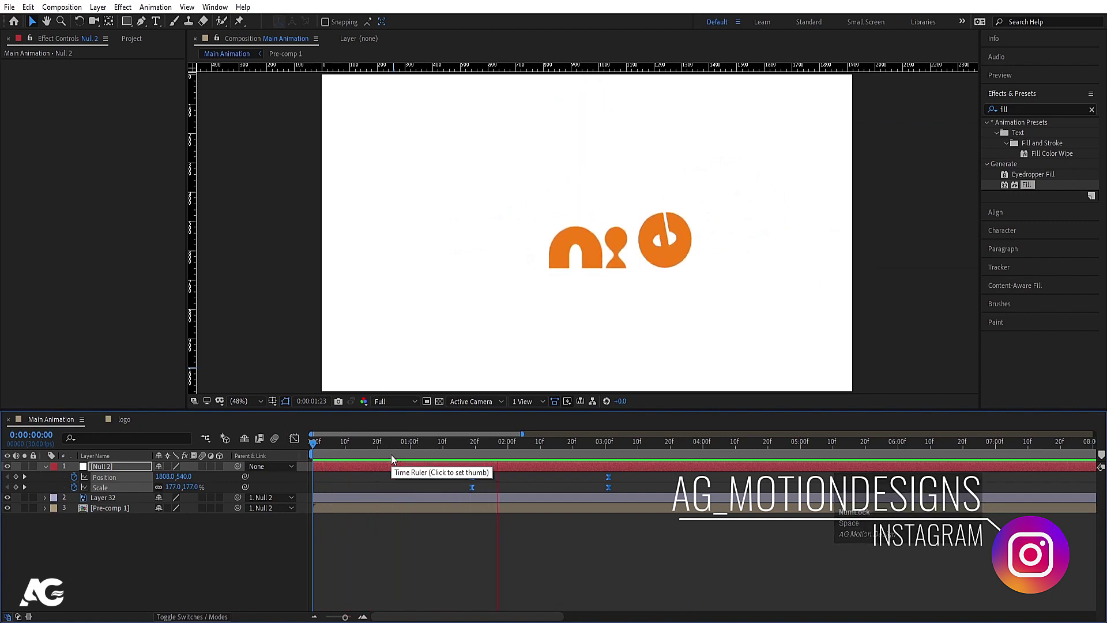
pyautogui.press('space')
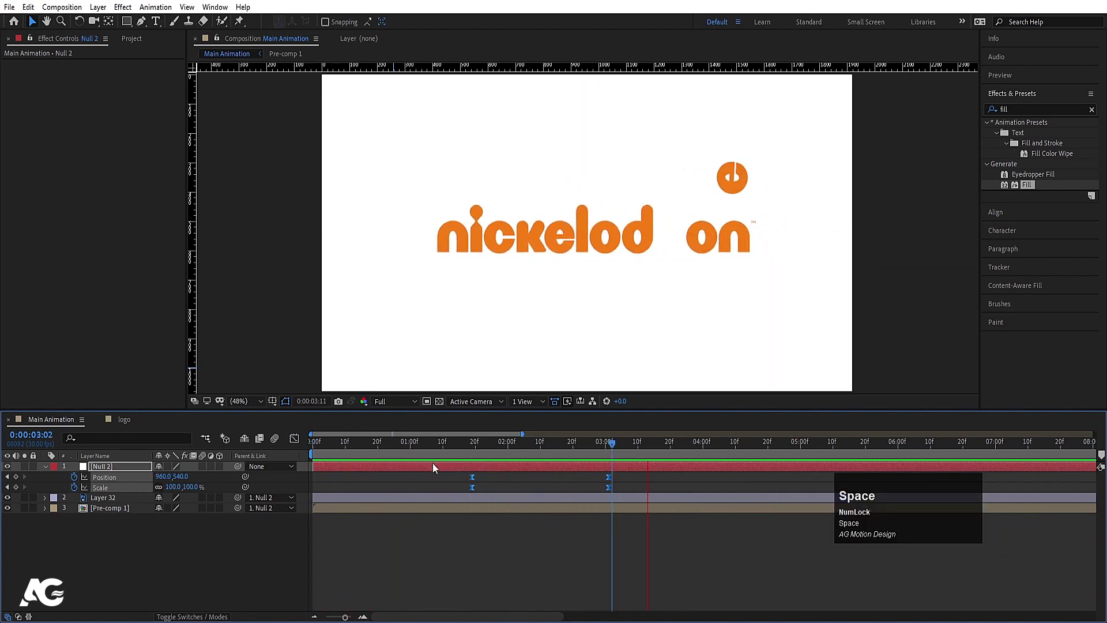
pyautogui.click(544, 521)
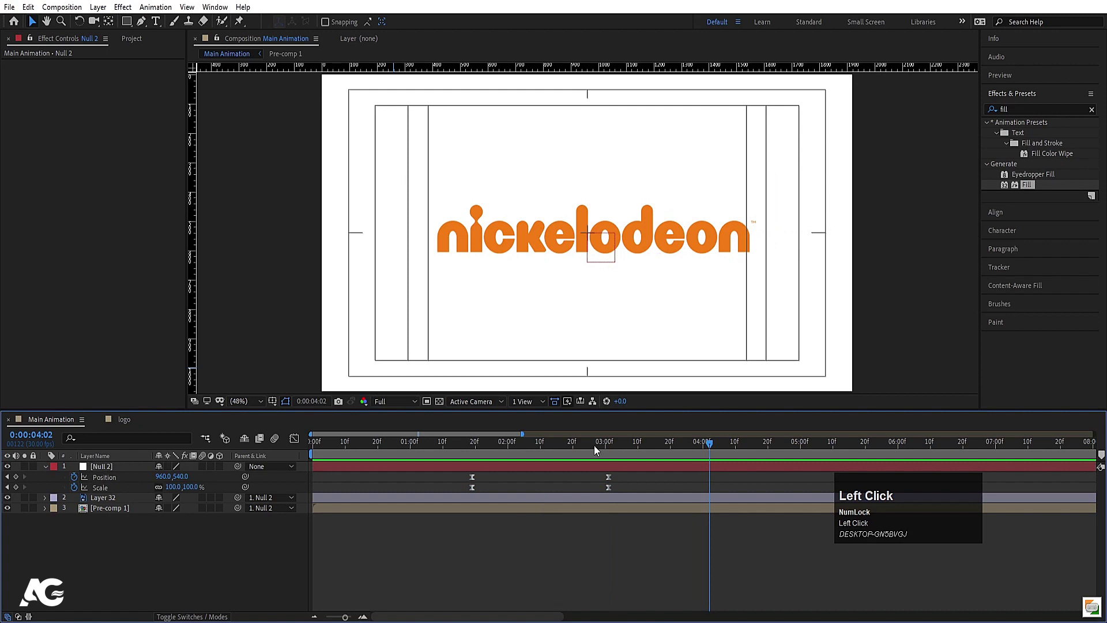
pyautogui.press('space')
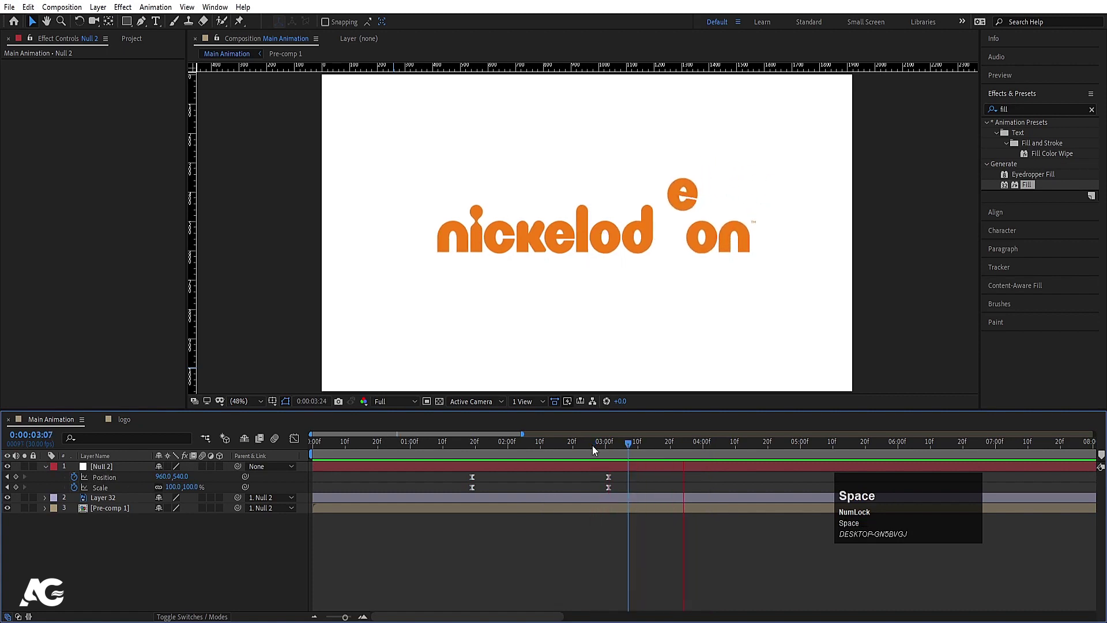
pyautogui.moveTo(690, 444); pyautogui.dragTo(340, 462)
pyautogui.press('space')
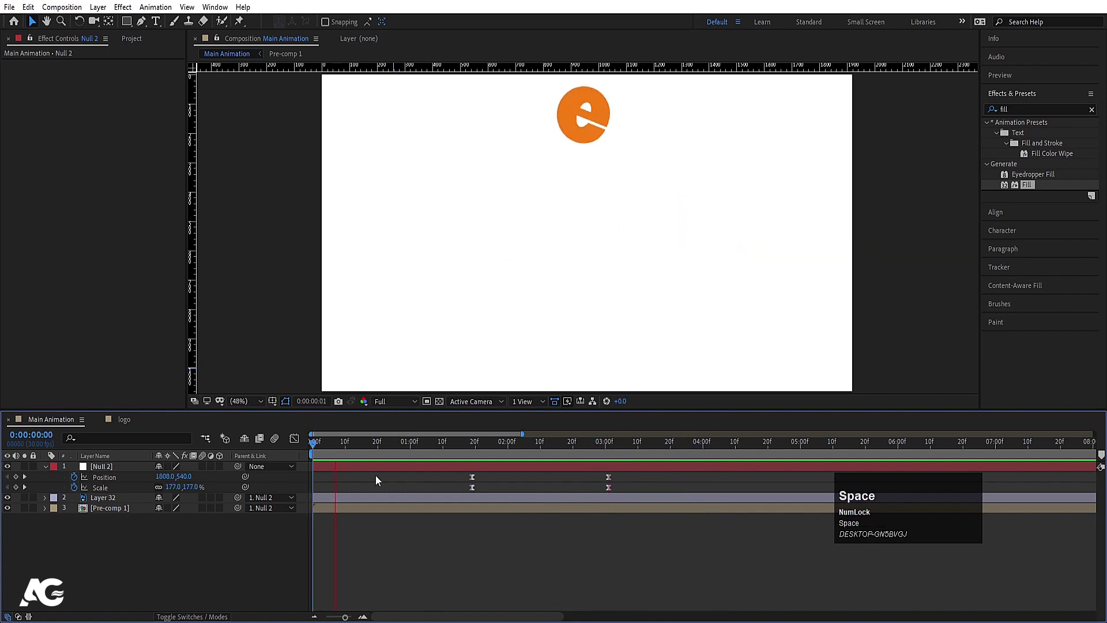
pyautogui.click(240, 401)
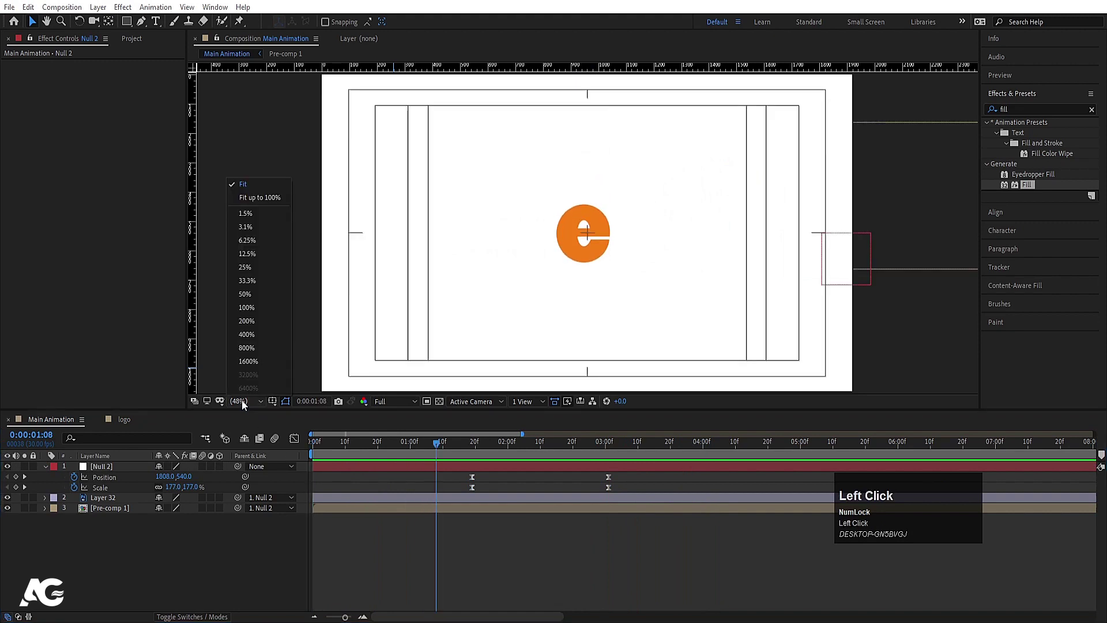
pyautogui.click(243, 185)
# Play the animation to 0:00:04:20, end the work area there and replay it
pyautogui.press('space')
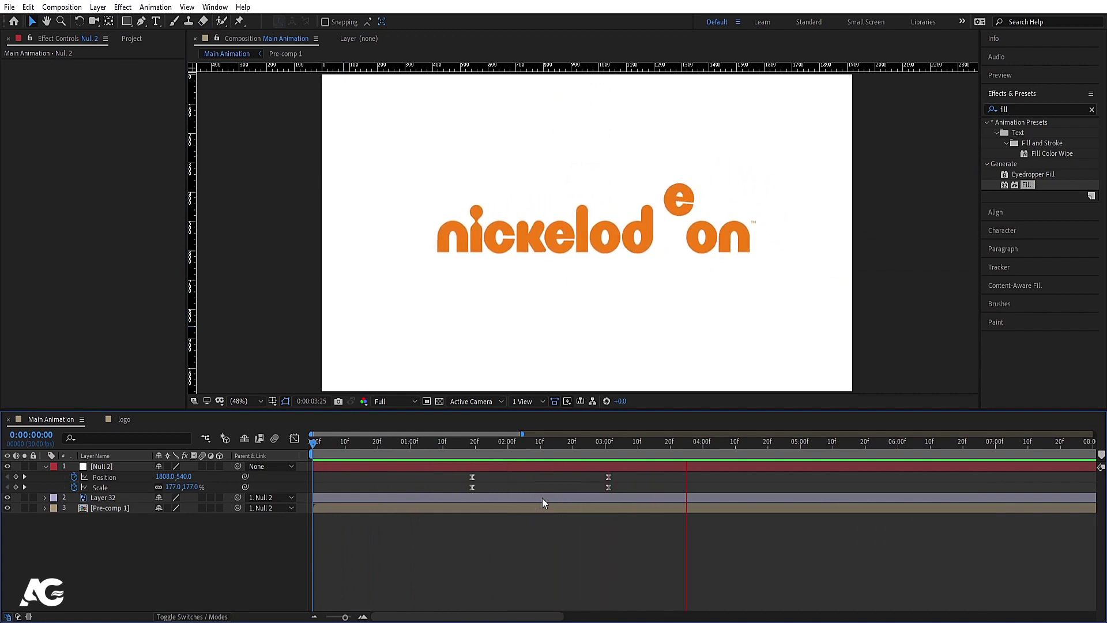
pyautogui.press('space')
pyautogui.press('space')
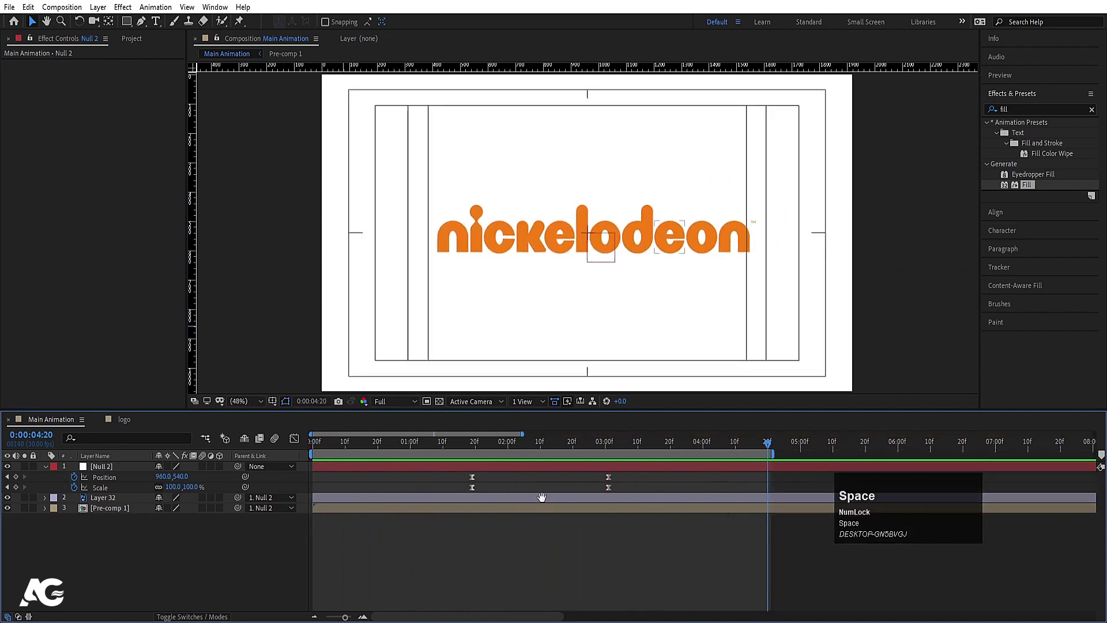
pyautogui.press('space')
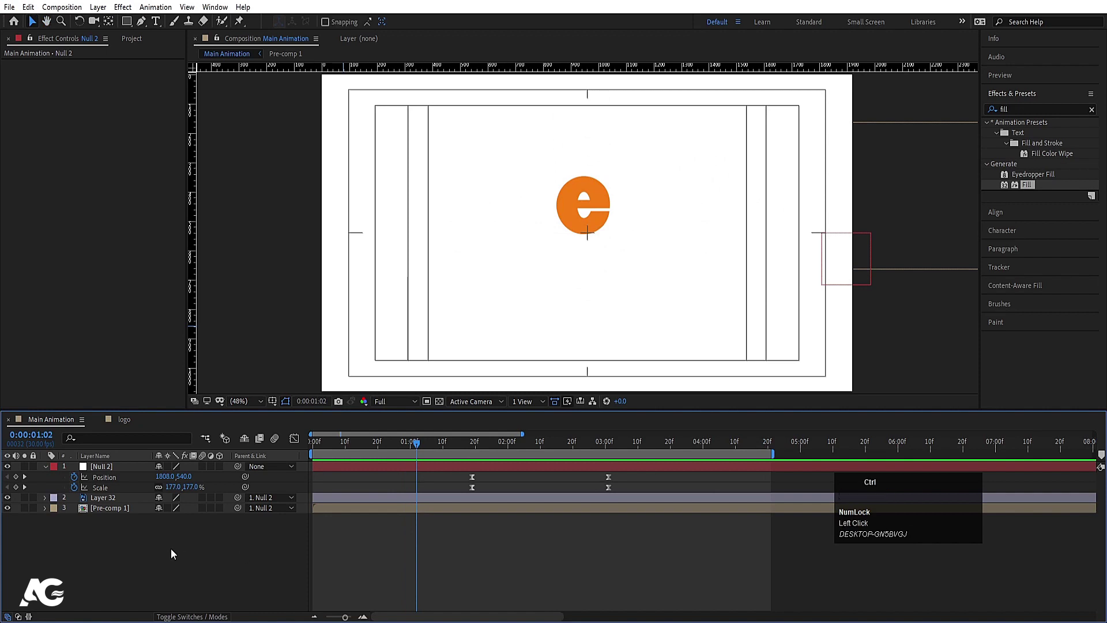
# Add a white 1920 × 1080 solid, place it beneath all other layers as the background, and preview
pyautogui.hotkey('ctrl', 'y')
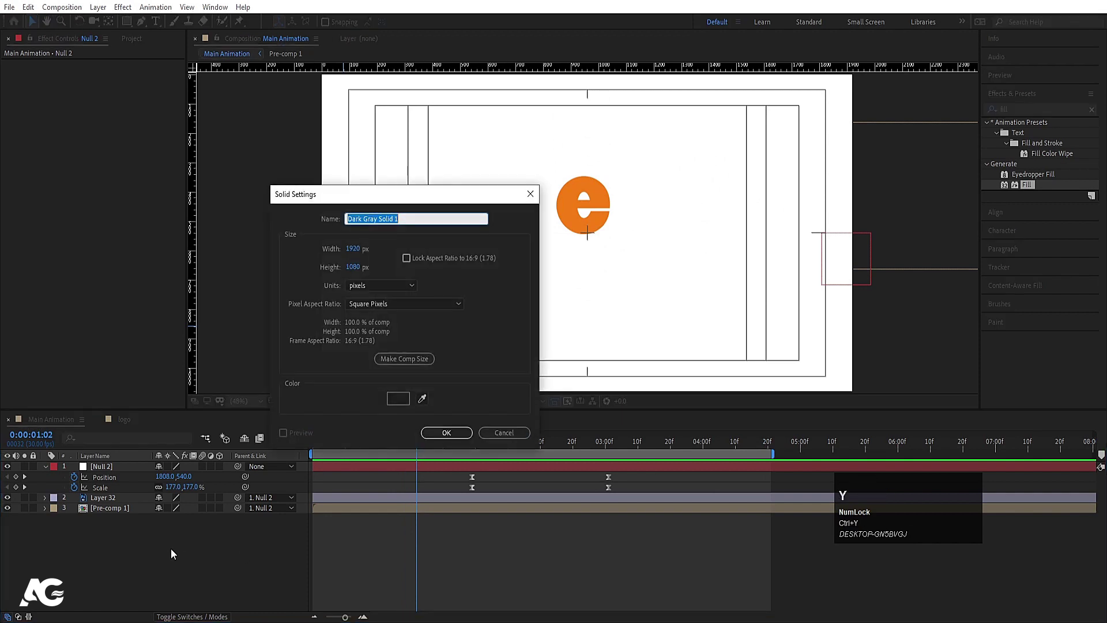
pyautogui.click(398, 399)
pyautogui.click(99, 185)
pyautogui.press('Return')
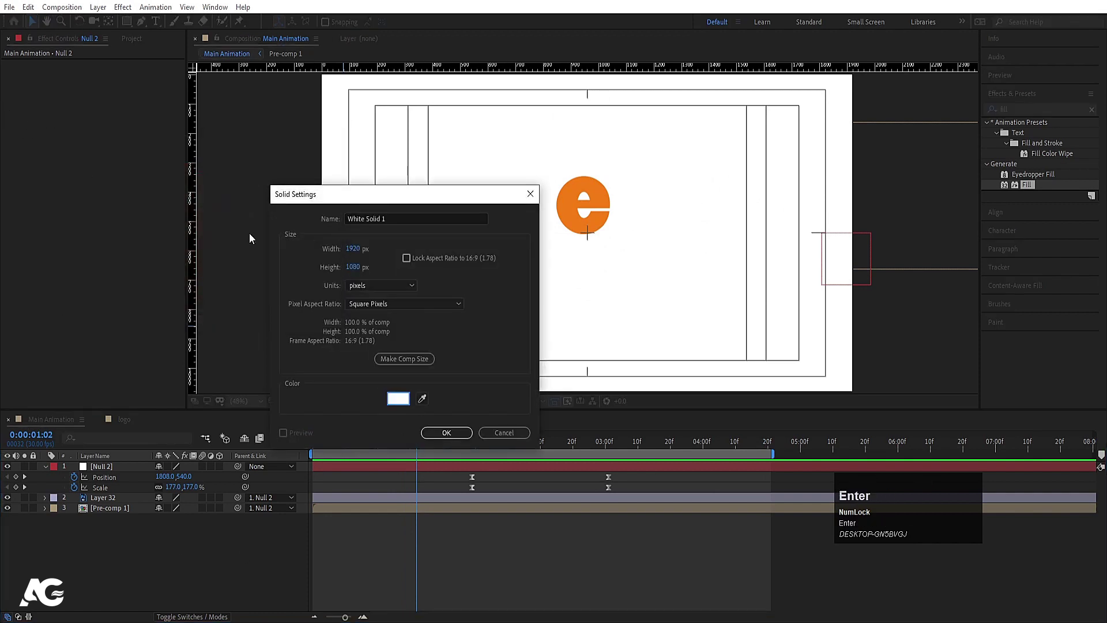
pyautogui.click(463, 437)
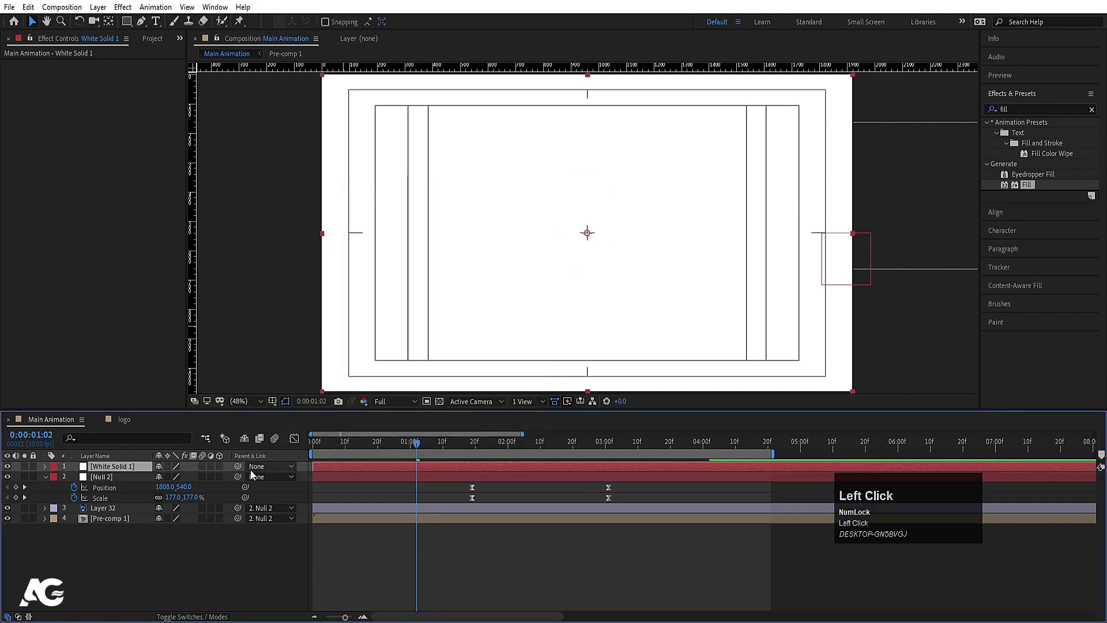
pyautogui.moveTo(139, 465); pyautogui.dragTo(143, 541)
pyautogui.press('space')
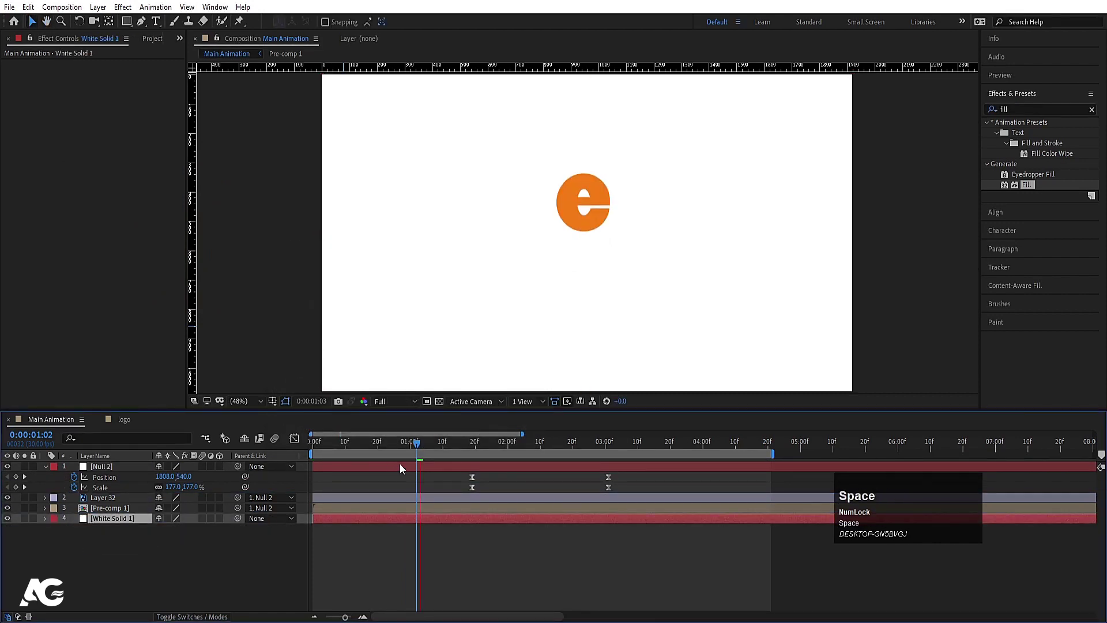